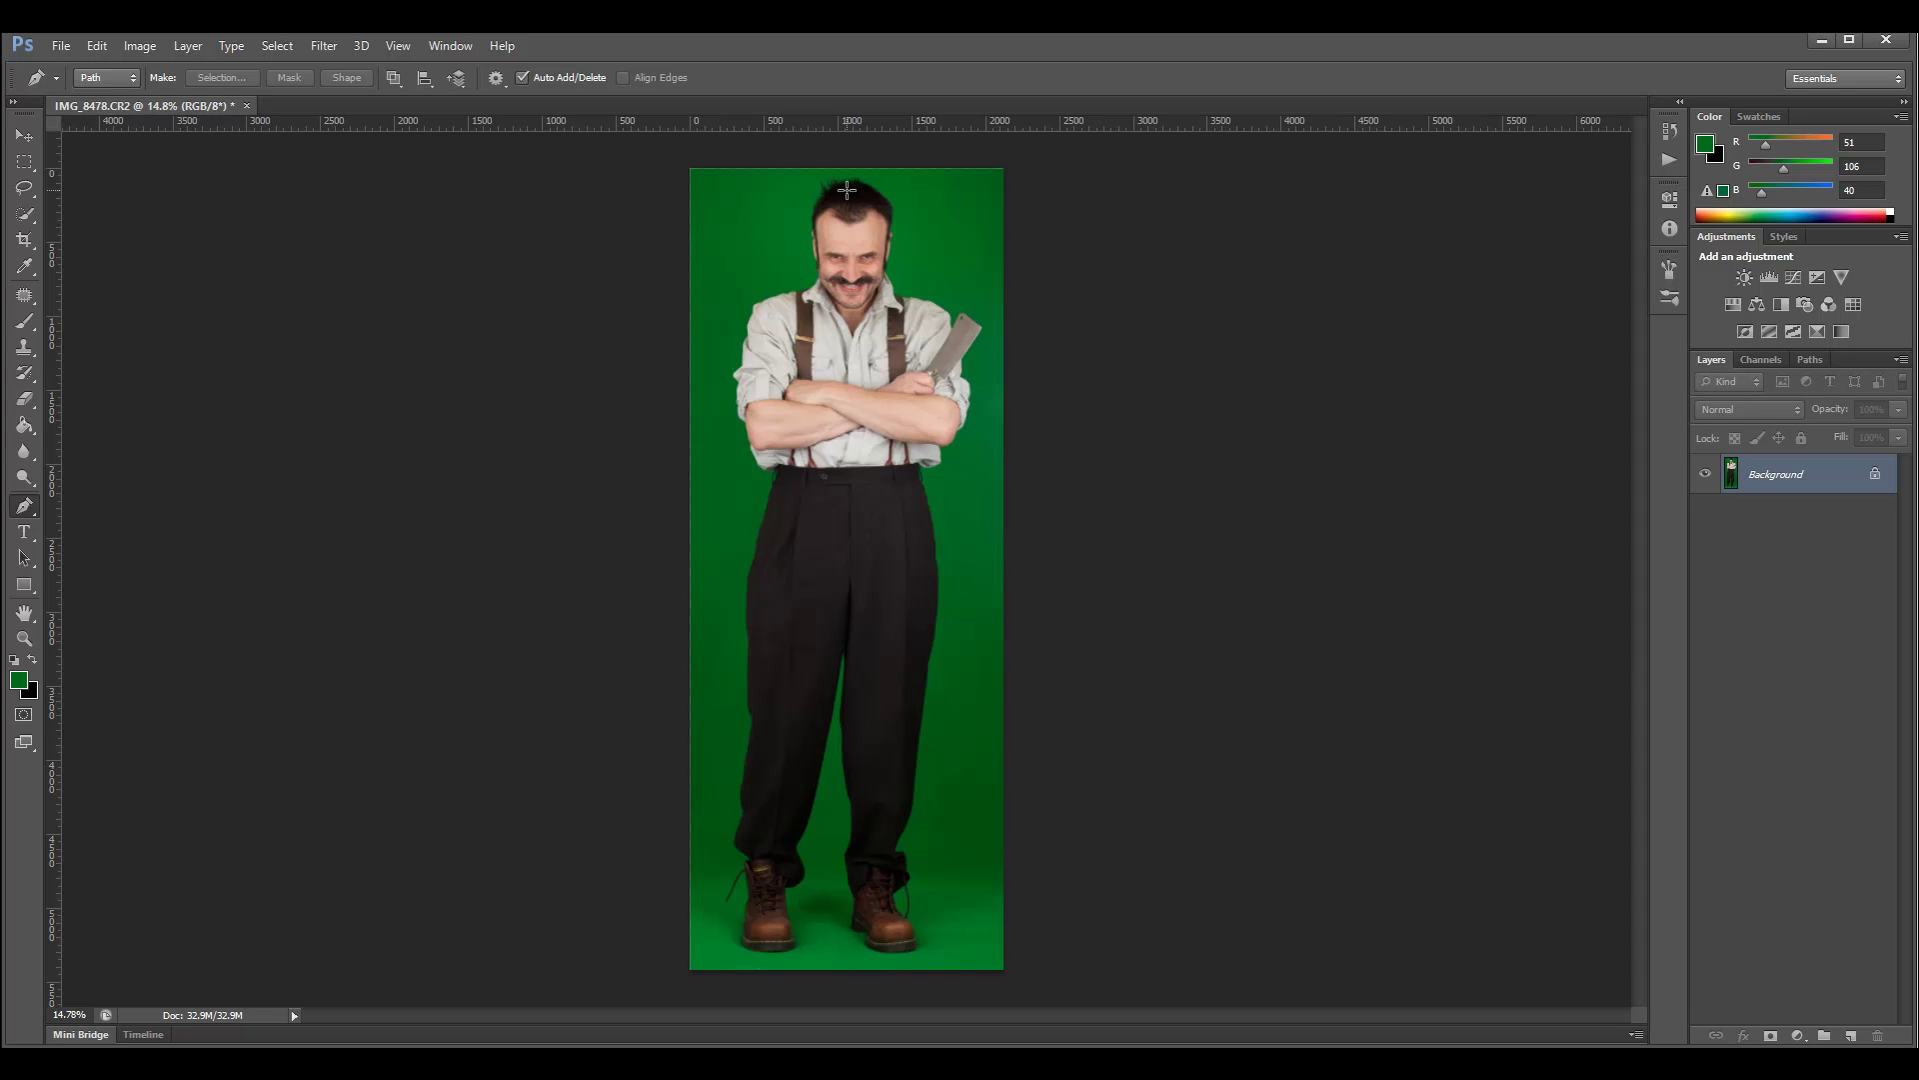
Zoom in on the man's head and duplicate the Background layer as Background copy
{"action": "scroll", "coordinate": [846, 189], "scroll_direction": "up", "scroll_amount": 4}
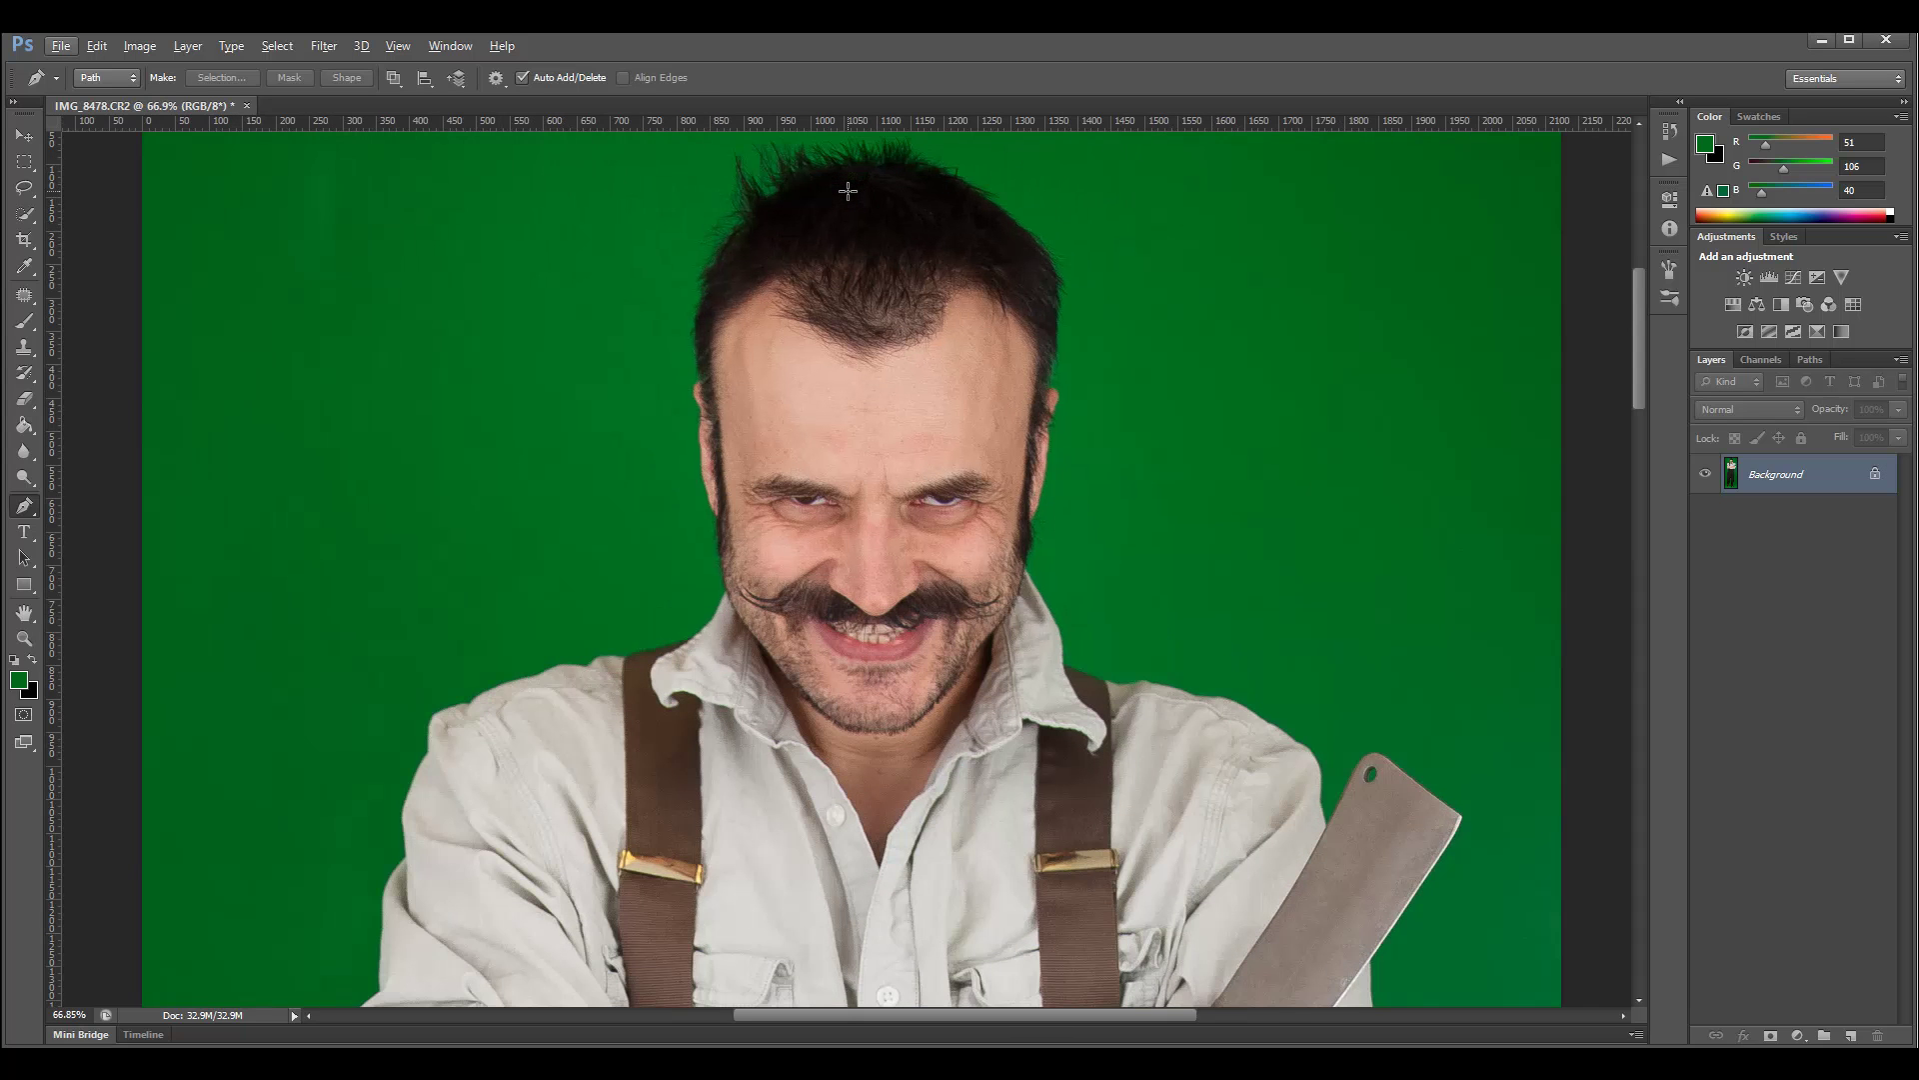
{"action": "scroll", "coordinate": [687, 282], "scroll_direction": "up", "scroll_amount": 1}
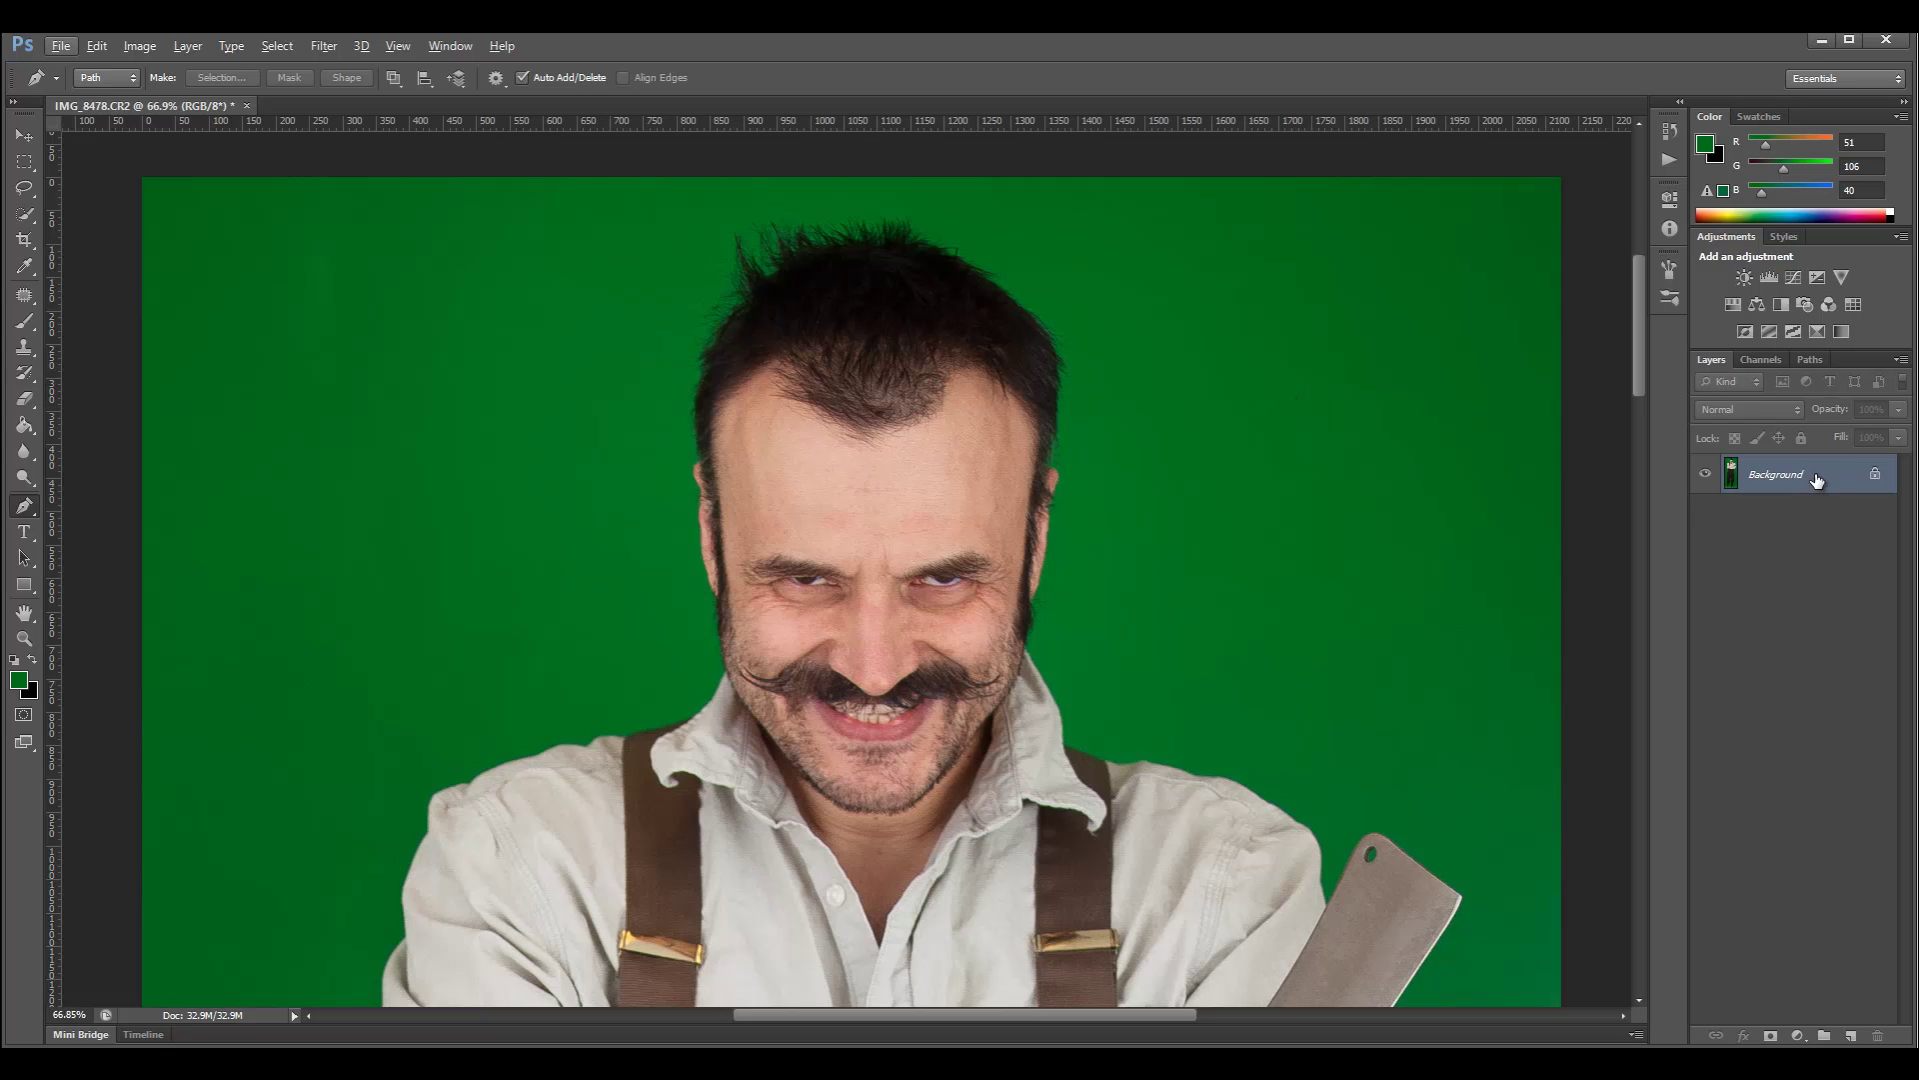
{"action": "left_click_drag", "start_coordinate": [1818, 481], "coordinate": [1850, 1036]}
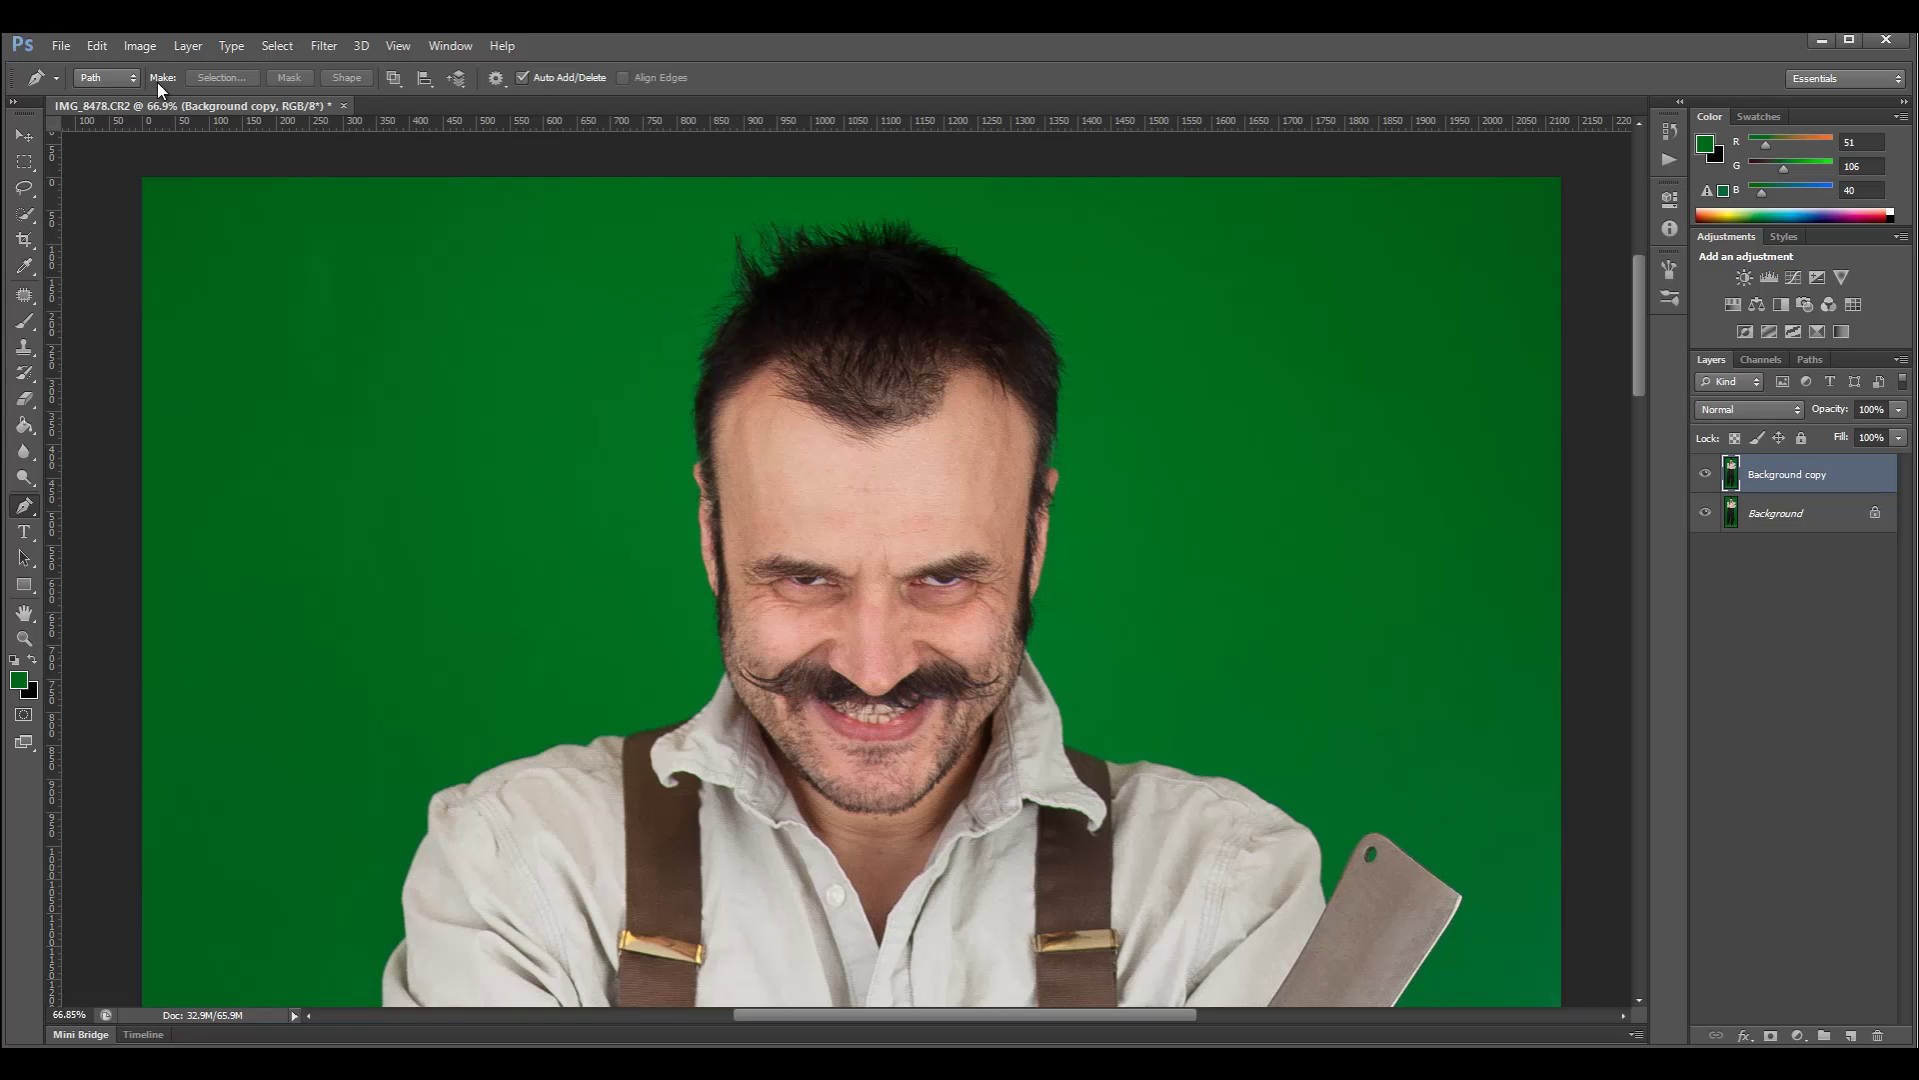
Select the green backdrop with Color Range, sampling the green at Fuzziness 142
{"action": "left_click", "coordinate": [276, 44]}
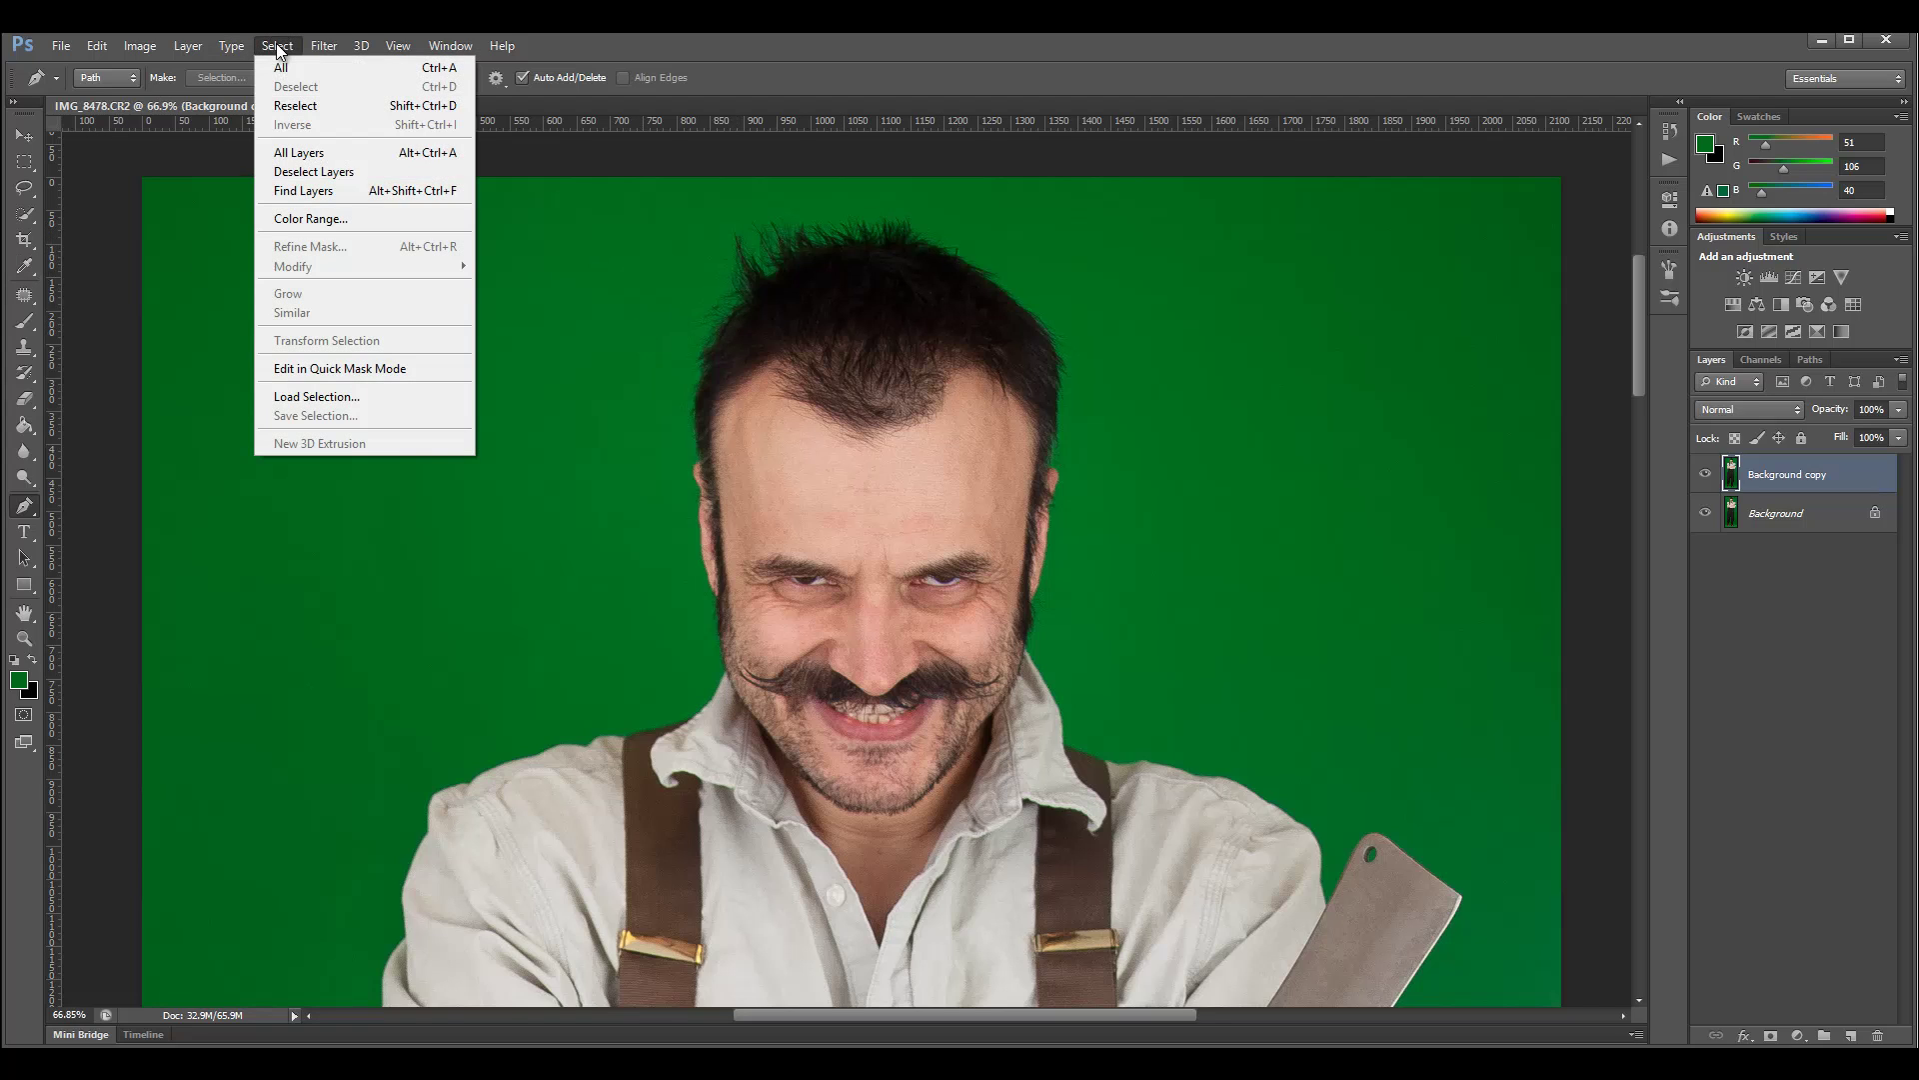
{"action": "left_click", "coordinate": [356, 214]}
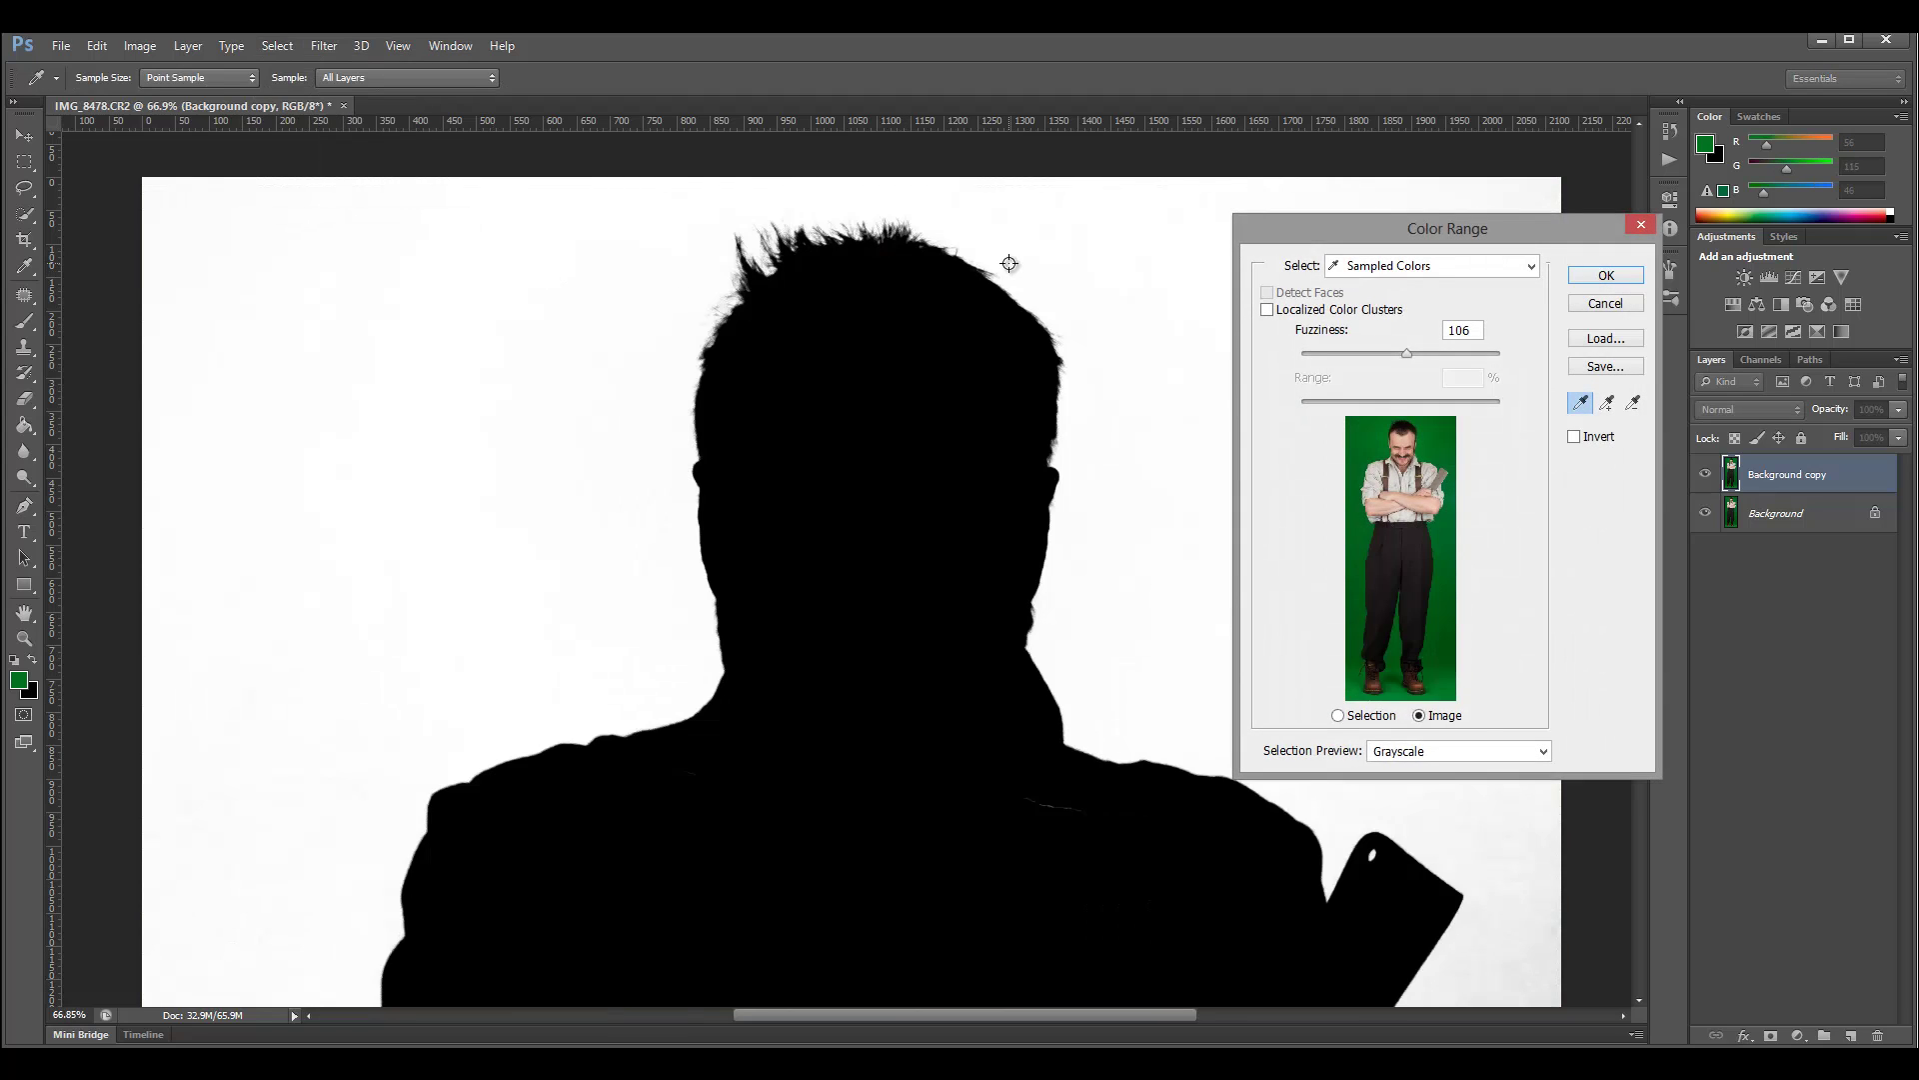
{"action": "mouse_move", "coordinate": [1410, 353]}
{"action": "left_mouse_down"}
{"action": "mouse_move", "coordinate": [1361, 352]}
{"action": "mouse_move", "coordinate": [1473, 356]}
{"action": "mouse_move", "coordinate": [1443, 356]}
{"action": "left_mouse_up"}
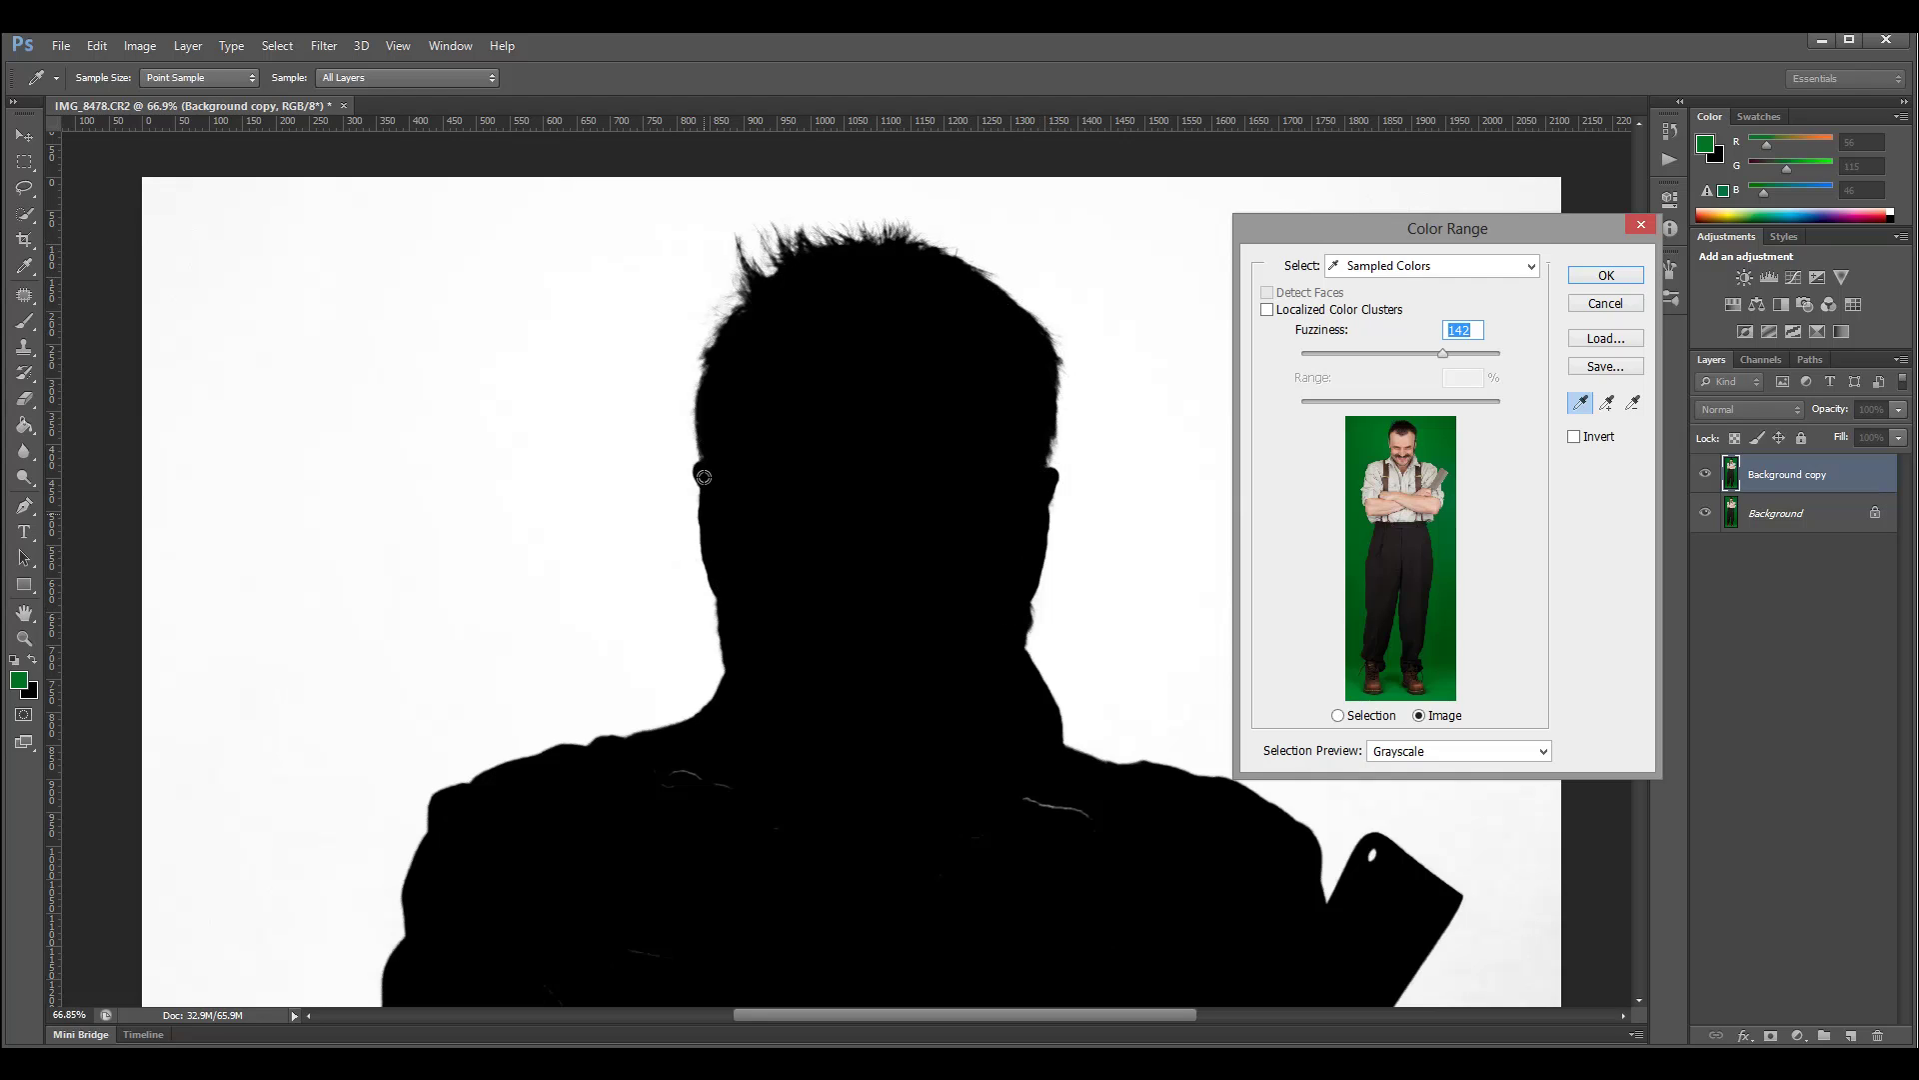
{"action": "left_click", "coordinate": [1603, 277]}
{"action": "key", "text": "p"}
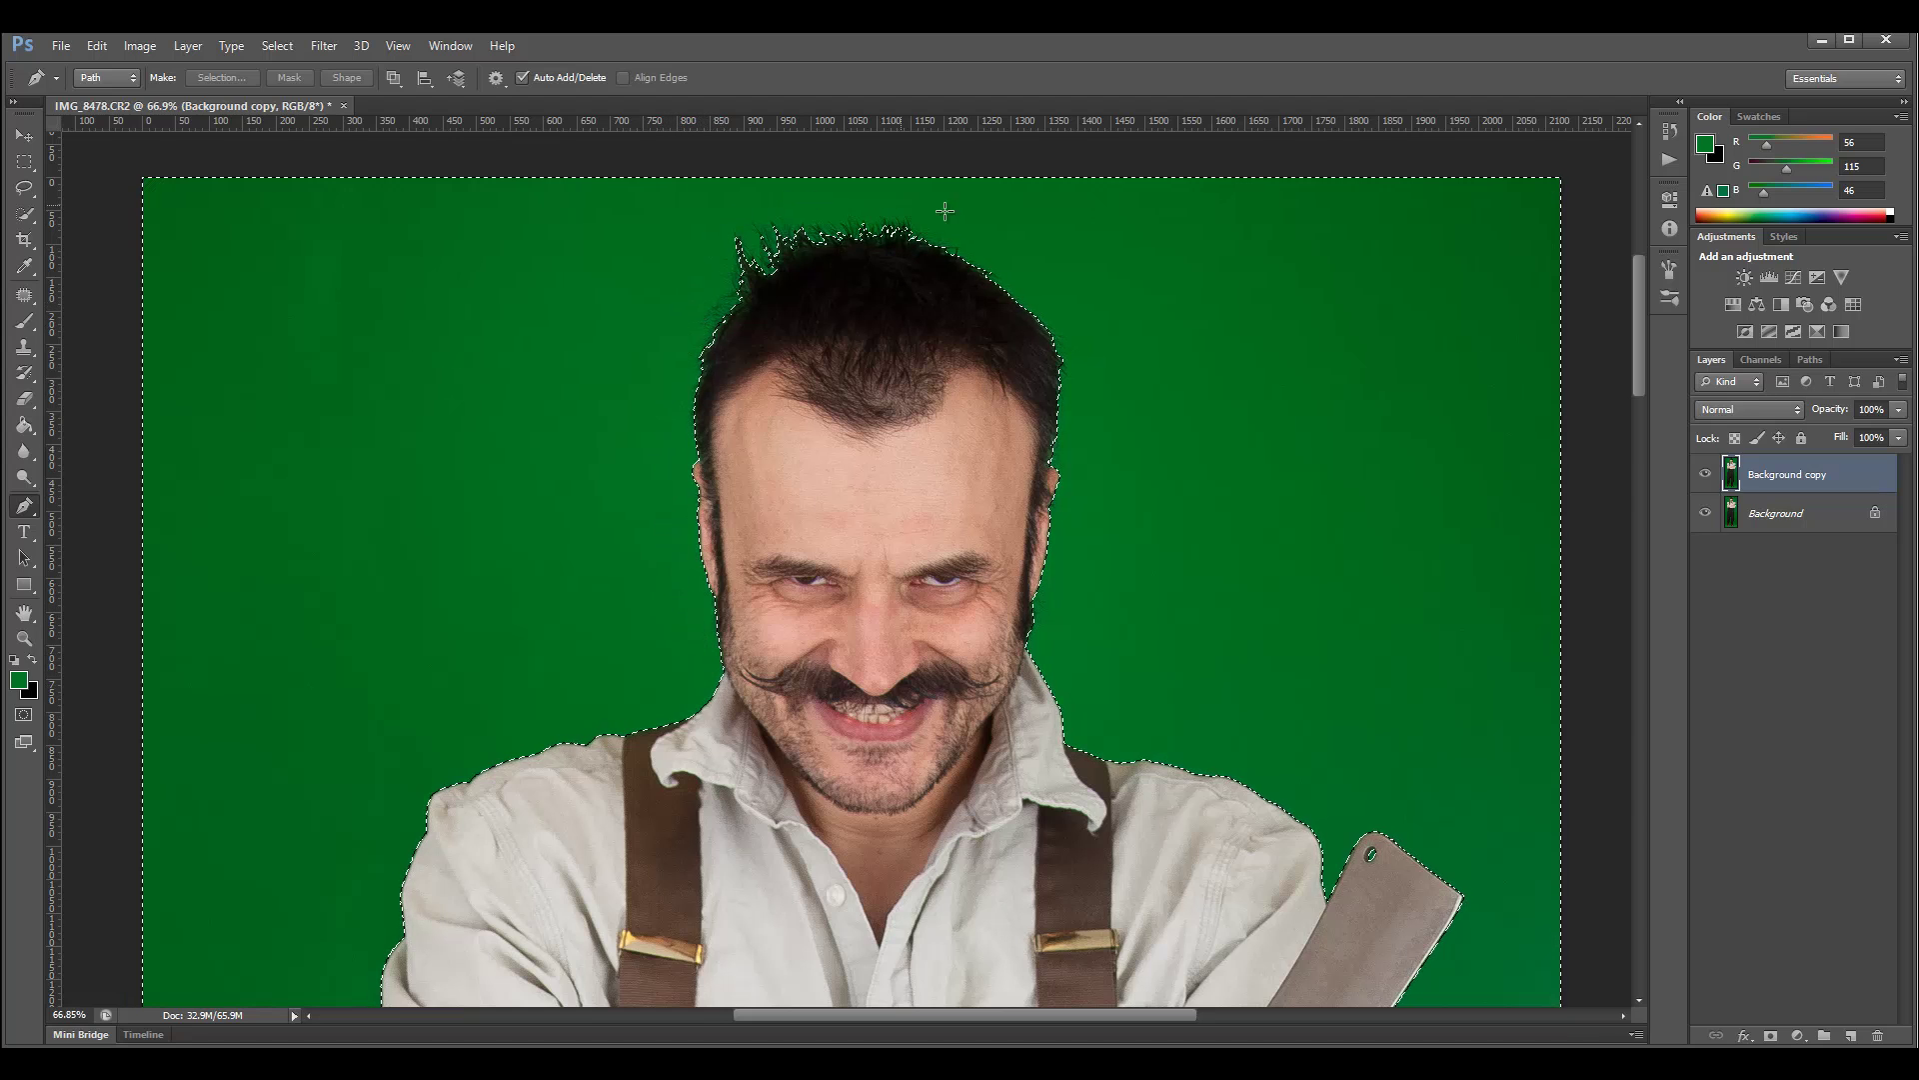
Subtract areas with the Lasso until only a band along the top of the hair stays selected
{"action": "left_click", "coordinate": [28, 191]}
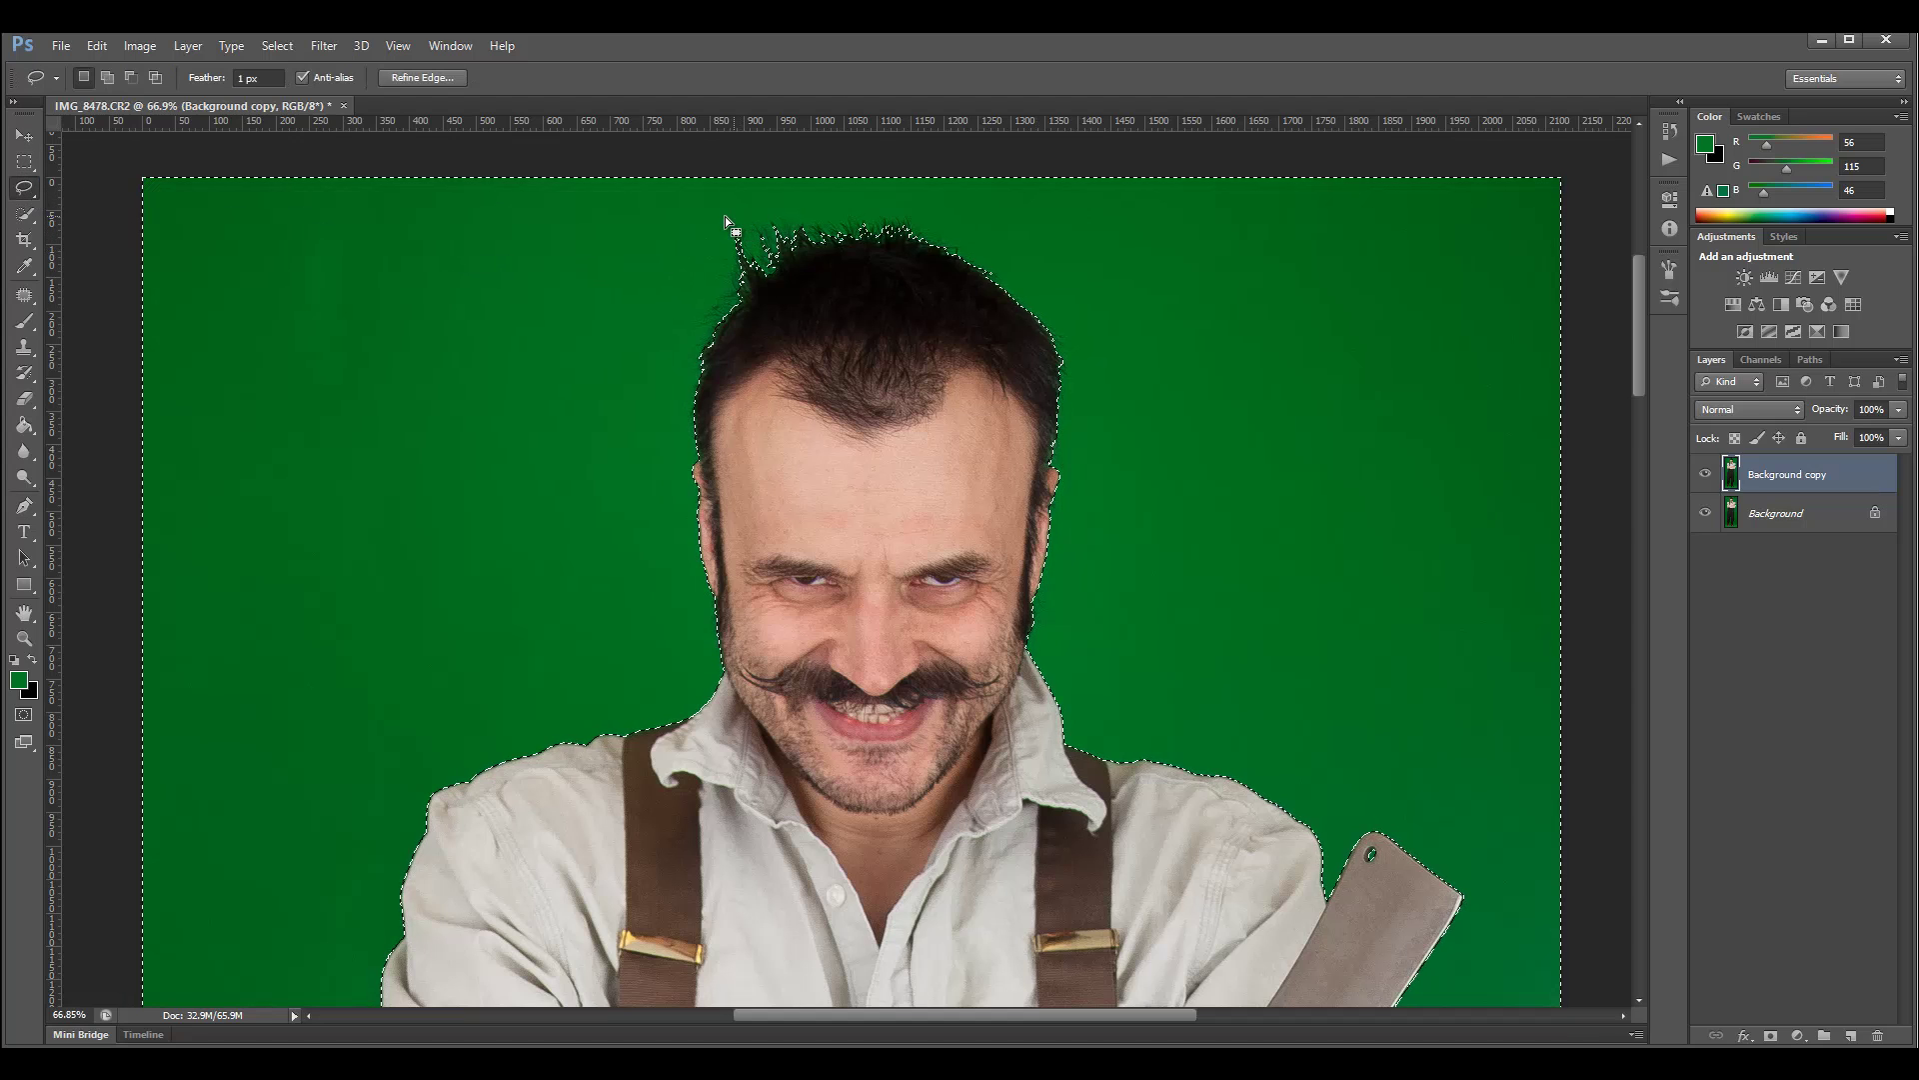
{"action": "key", "text": "alt"}
{"action": "mouse_move", "coordinate": [702, 263]}
{"action": "left_mouse_down"}
{"action": "mouse_move", "coordinate": [666, 394]}
{"action": "mouse_move", "coordinate": [683, 540]}
{"action": "mouse_move", "coordinate": [746, 717]}
{"action": "mouse_move", "coordinate": [669, 787]}
{"action": "mouse_move", "coordinate": [460, 717]}
{"action": "mouse_move", "coordinate": [390, 503]}
{"action": "mouse_move", "coordinate": [382, 362]}
{"action": "mouse_move", "coordinate": [427, 202]}
{"action": "mouse_move", "coordinate": [502, 160]}
{"action": "mouse_move", "coordinate": [1228, 168]}
{"action": "mouse_move", "coordinate": [1297, 287]}
{"action": "mouse_move", "coordinate": [1272, 544]}
{"action": "mouse_move", "coordinate": [1220, 697]}
{"action": "mouse_move", "coordinate": [1086, 742]}
{"action": "mouse_move", "coordinate": [1044, 730]}
{"action": "mouse_move", "coordinate": [1027, 664]}
{"action": "mouse_move", "coordinate": [1067, 555]}
{"action": "mouse_move", "coordinate": [1079, 353]}
{"action": "mouse_move", "coordinate": [1044, 287]}
{"action": "mouse_move", "coordinate": [949, 222]}
{"action": "mouse_move", "coordinate": [789, 214]}
{"action": "mouse_move", "coordinate": [708, 248]}
{"action": "mouse_move", "coordinate": [739, 316]}
{"action": "left_mouse_up"}
{"action": "scroll", "coordinate": [790, 474], "scroll_direction": "down", "scroll_amount": 1}
{"action": "scroll", "coordinate": [790, 473], "scroll_direction": "down", "scroll_amount": 13}
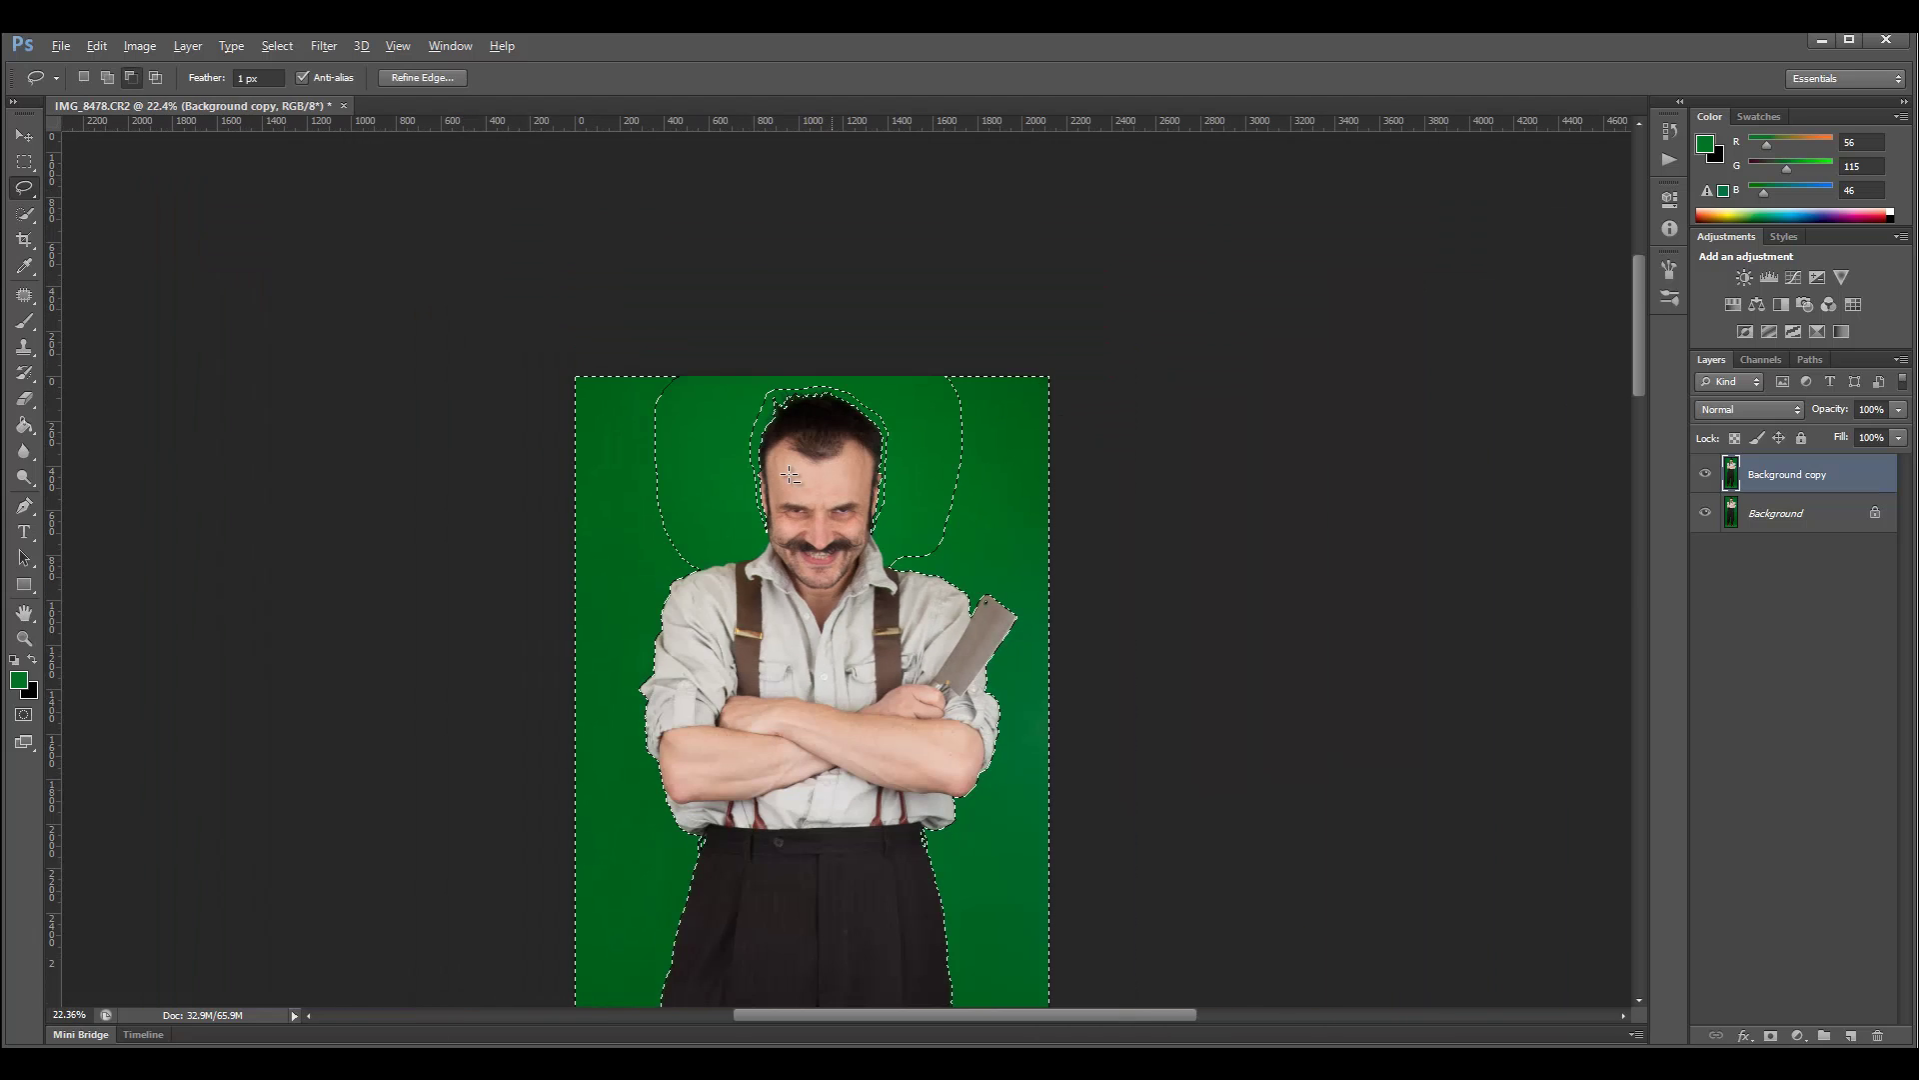
{"action": "scroll", "coordinate": [789, 473], "scroll_direction": "down", "scroll_amount": 2}
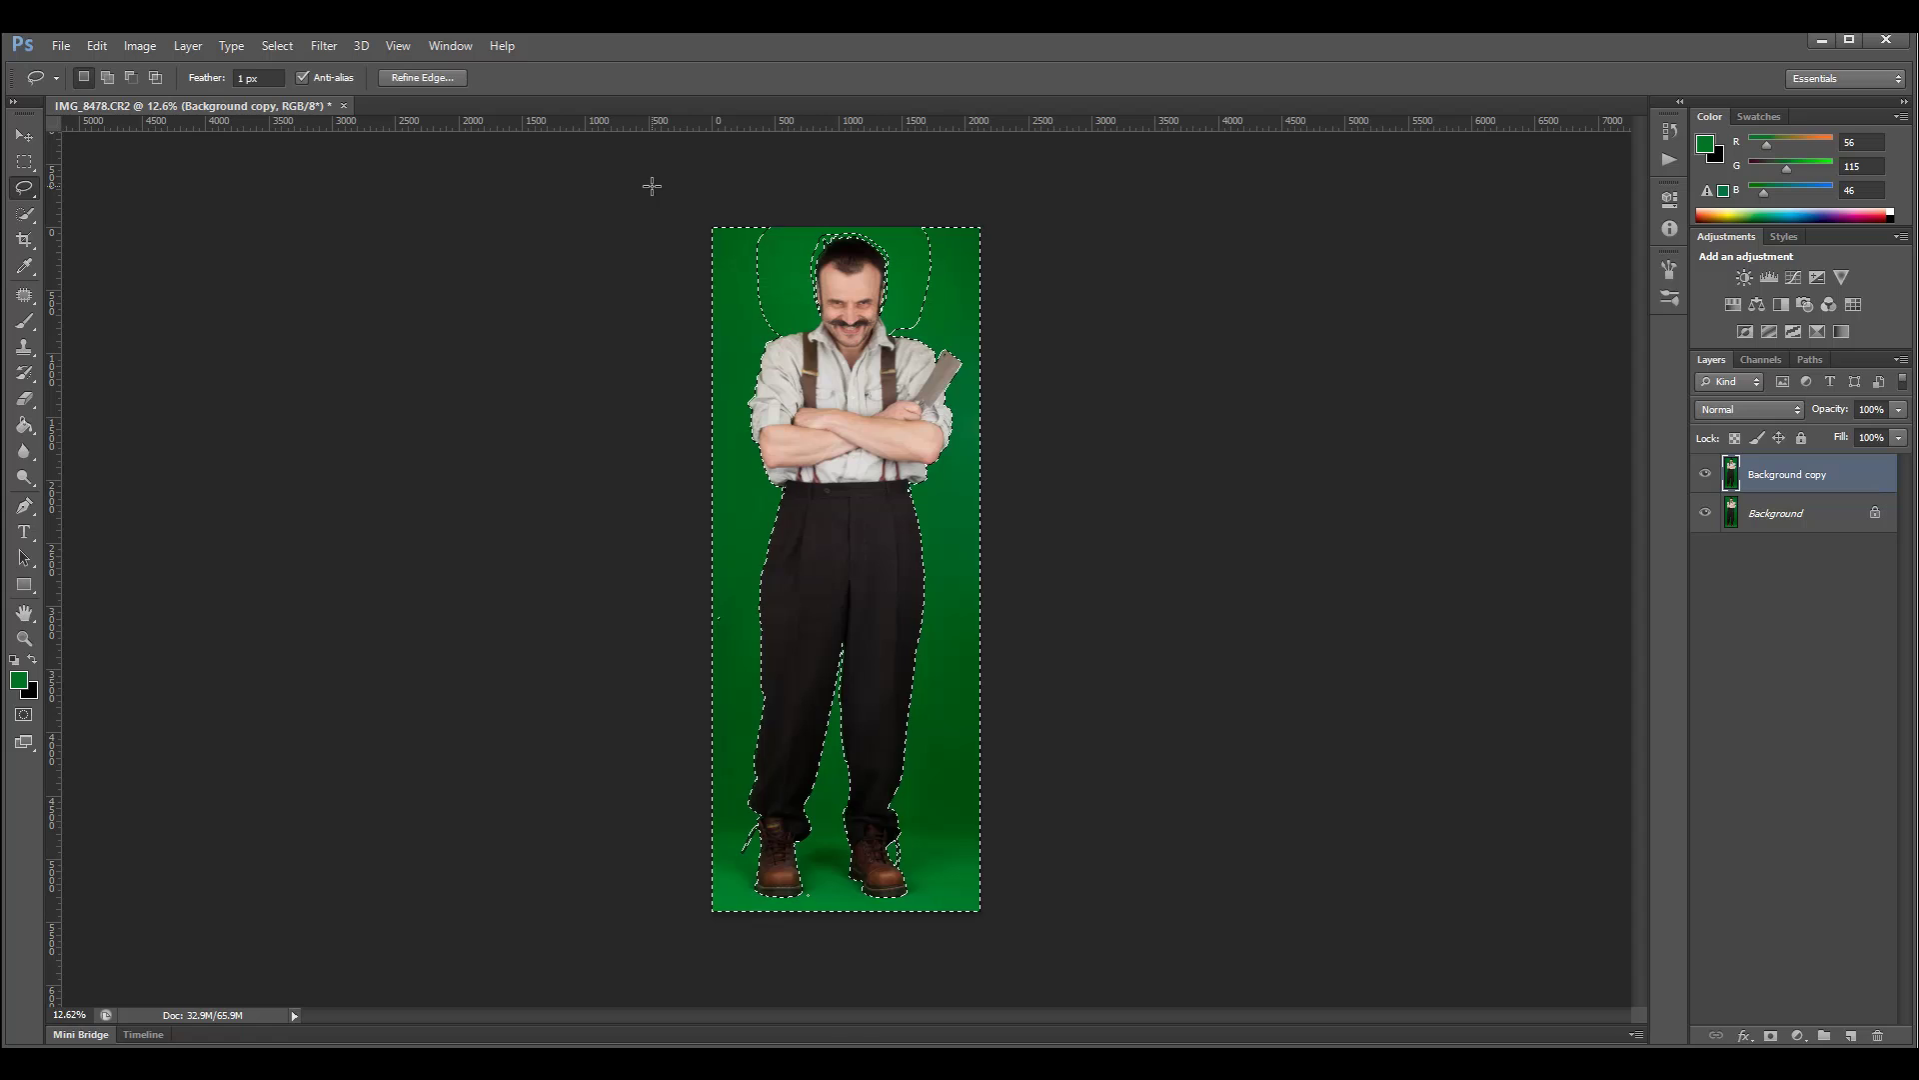
{"action": "mouse_move", "coordinate": [648, 201]}
{"action": "left_mouse_down"}
{"action": "mouse_move", "coordinate": [782, 206]}
{"action": "mouse_move", "coordinate": [789, 307]}
{"action": "mouse_move", "coordinate": [835, 418]}
{"action": "mouse_move", "coordinate": [878, 376]}
{"action": "mouse_move", "coordinate": [909, 243]}
{"action": "mouse_move", "coordinate": [1106, 219]}
{"action": "mouse_move", "coordinate": [1172, 972]}
{"action": "mouse_move", "coordinate": [475, 880]}
{"action": "mouse_move", "coordinate": [513, 326]}
{"action": "mouse_move", "coordinate": [544, 197]}
{"action": "mouse_move", "coordinate": [1084, 433]}
{"action": "left_mouse_up"}
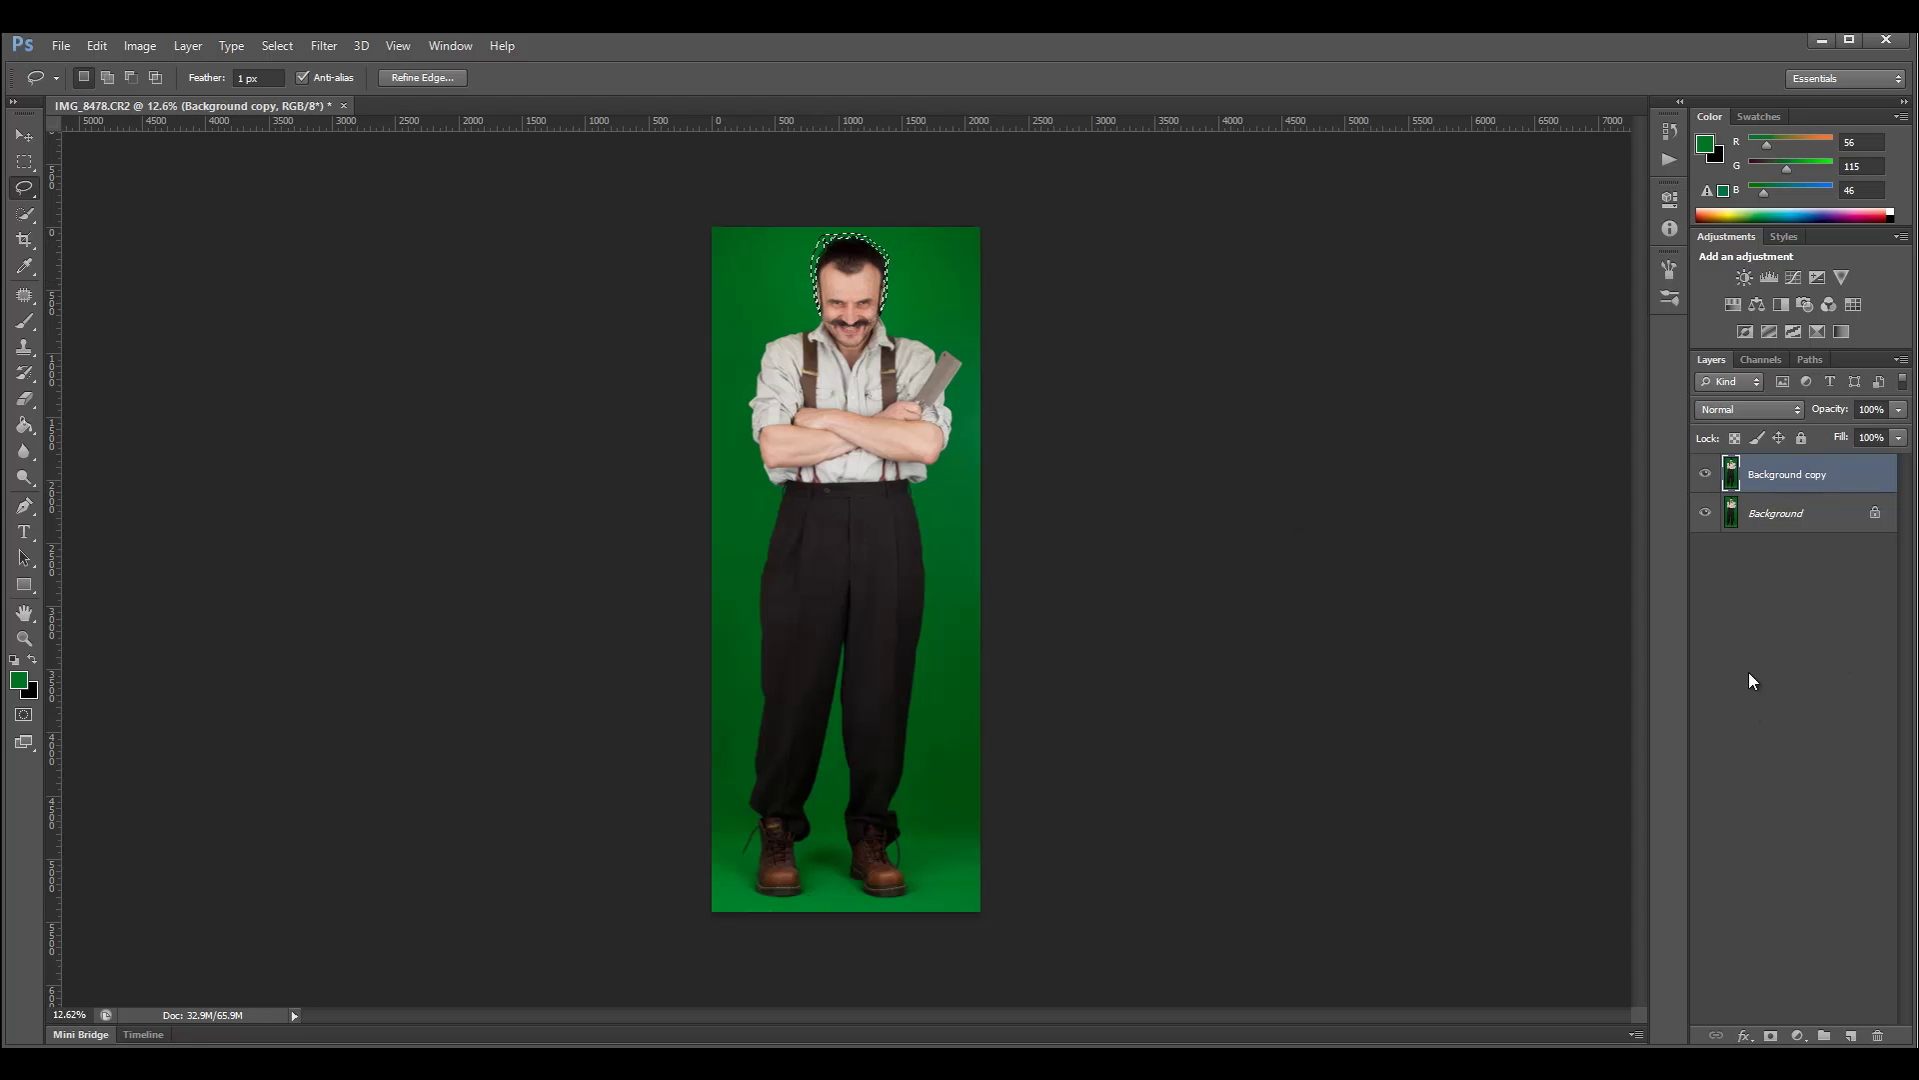
Mask Background copy with the selection, checking the result by toggling the Background layer's visibility
{"action": "left_click", "coordinate": [1772, 1036]}
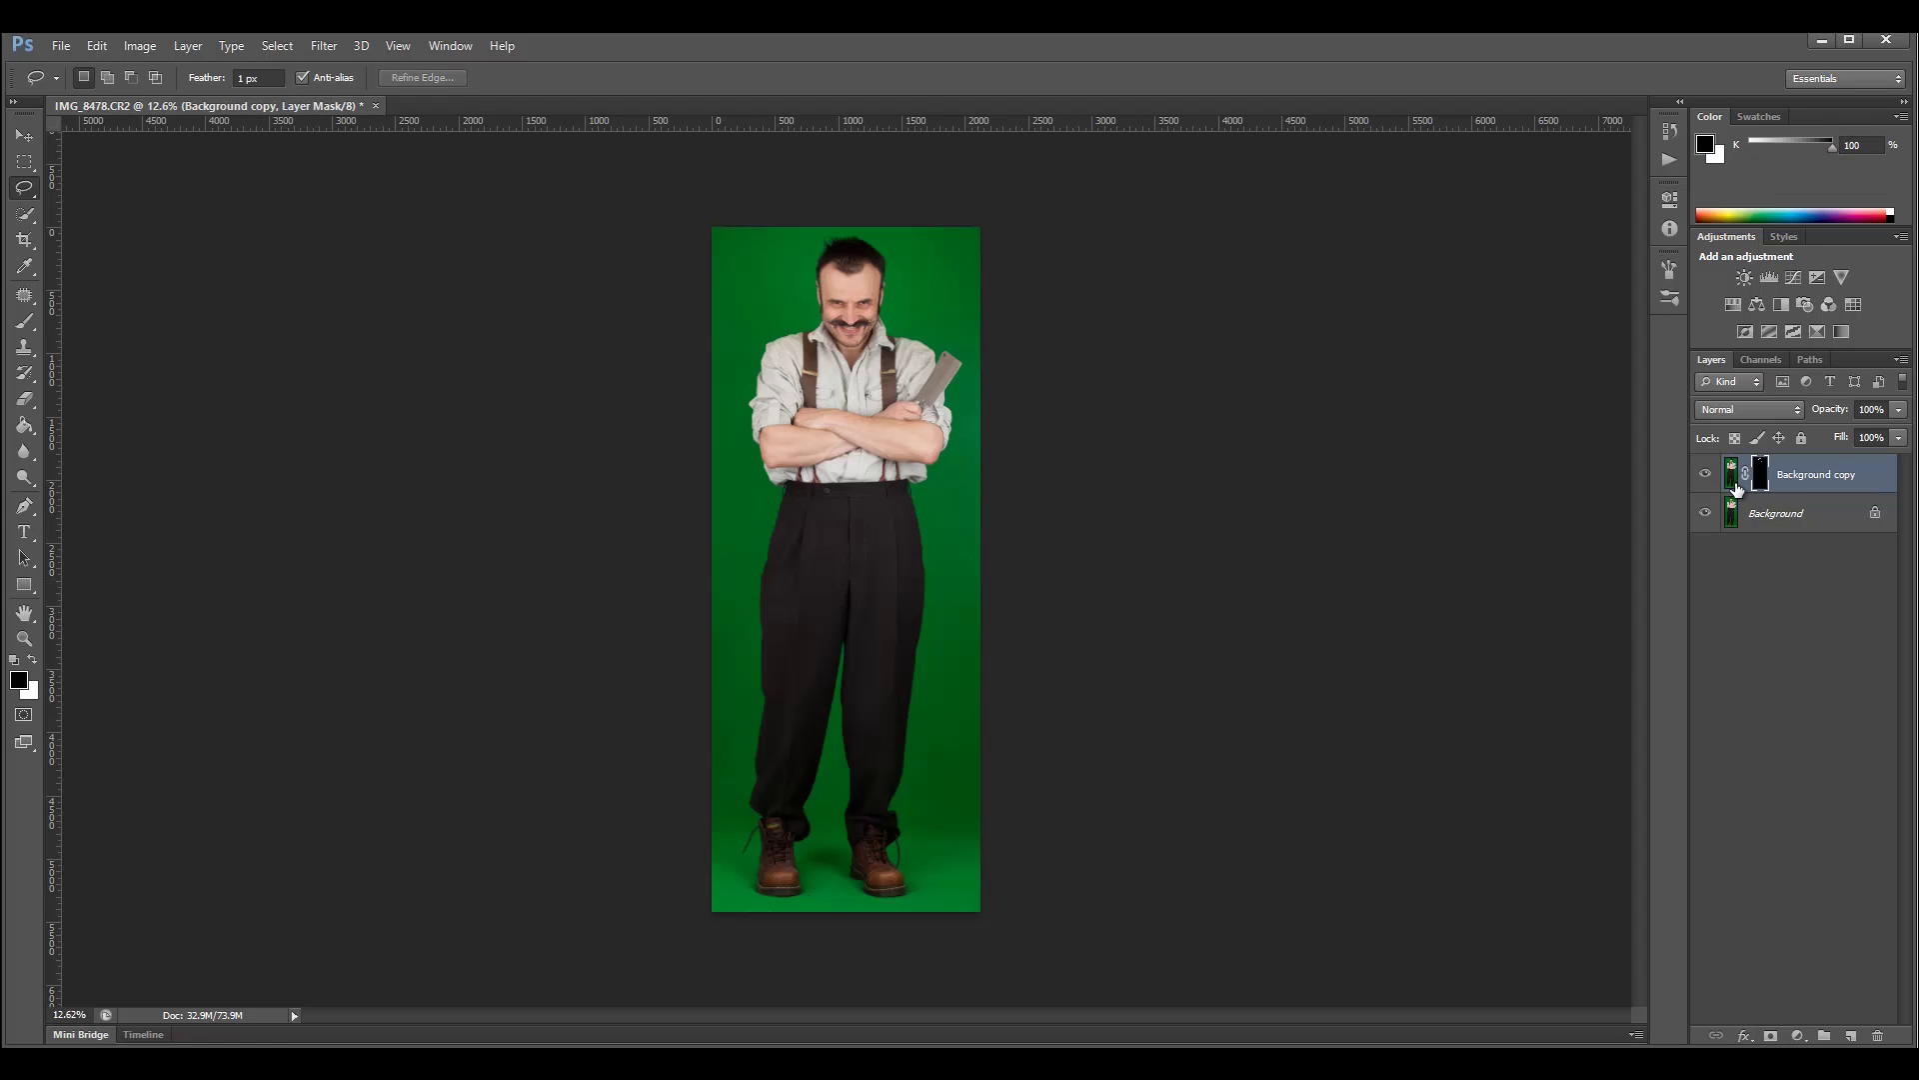
{"action": "left_click", "coordinate": [1706, 513]}
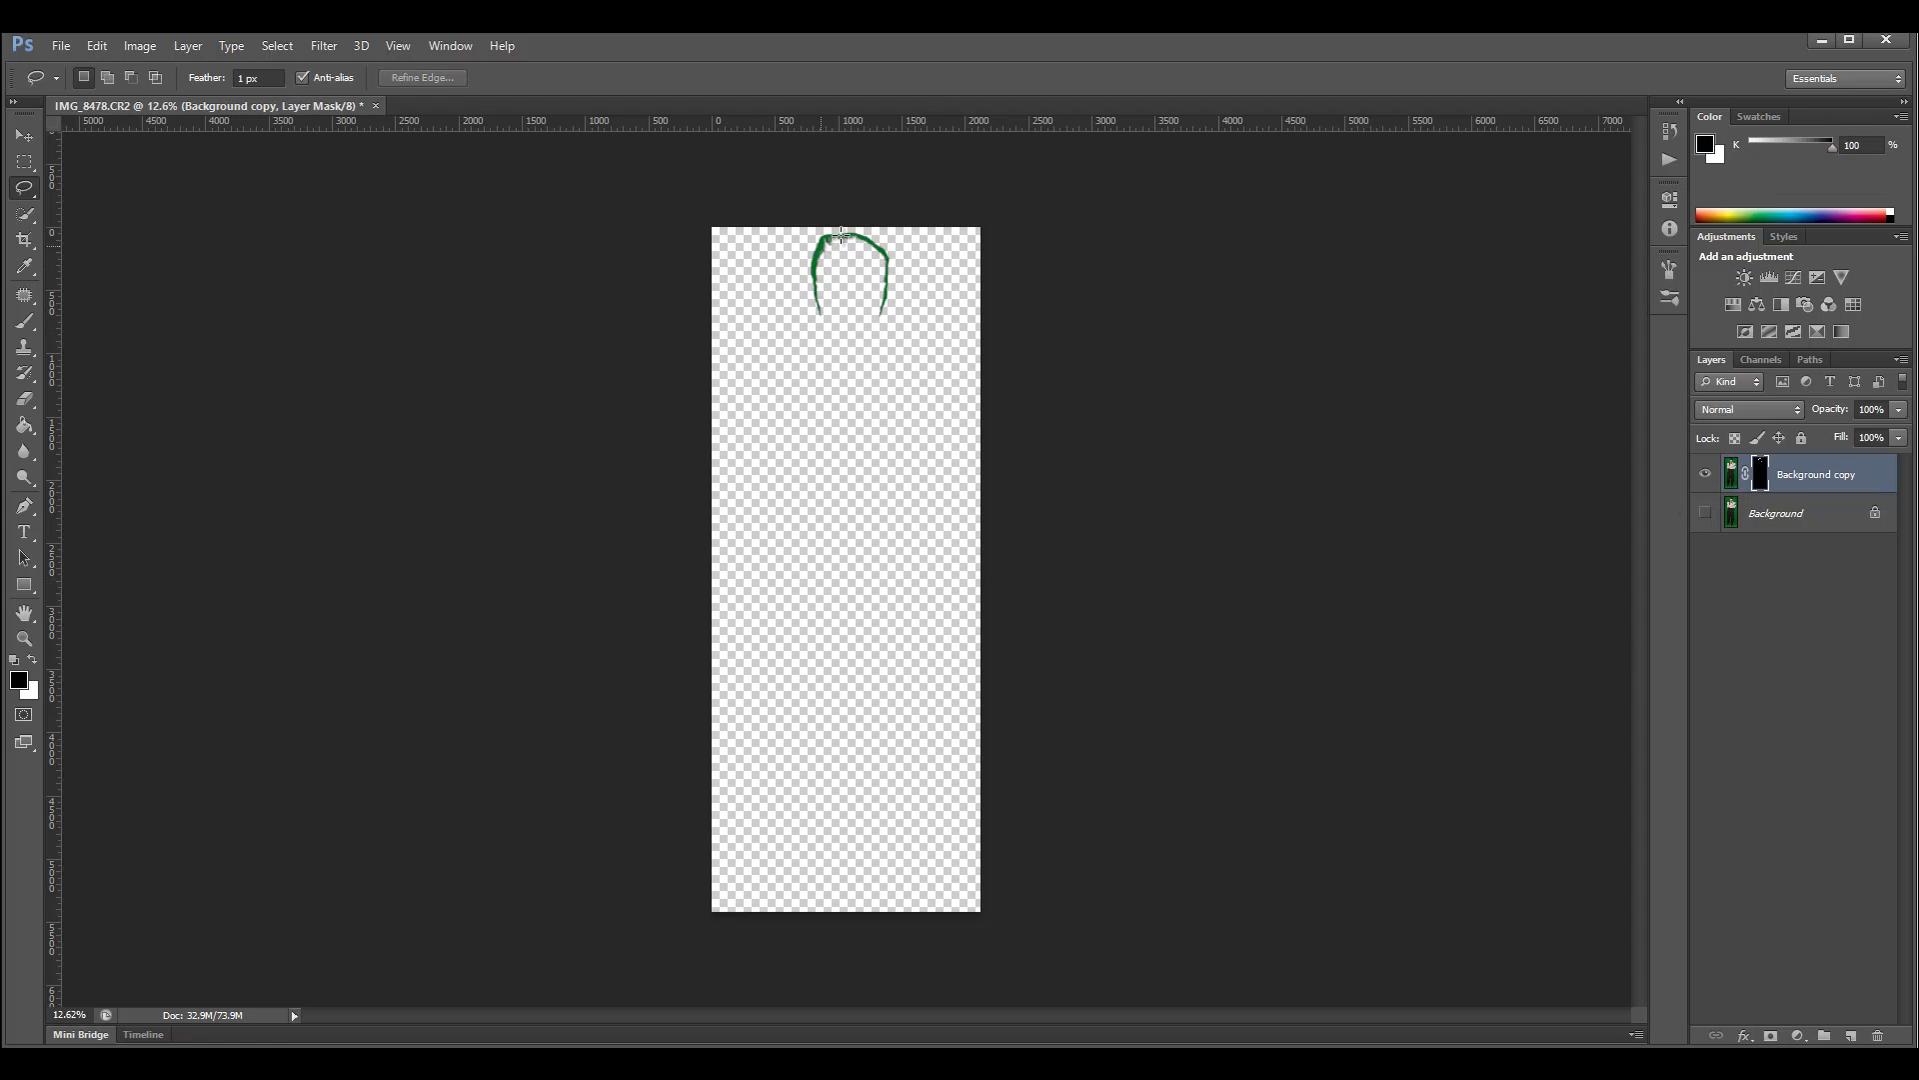
{"action": "scroll", "coordinate": [842, 243], "scroll_direction": "up", "scroll_amount": 5}
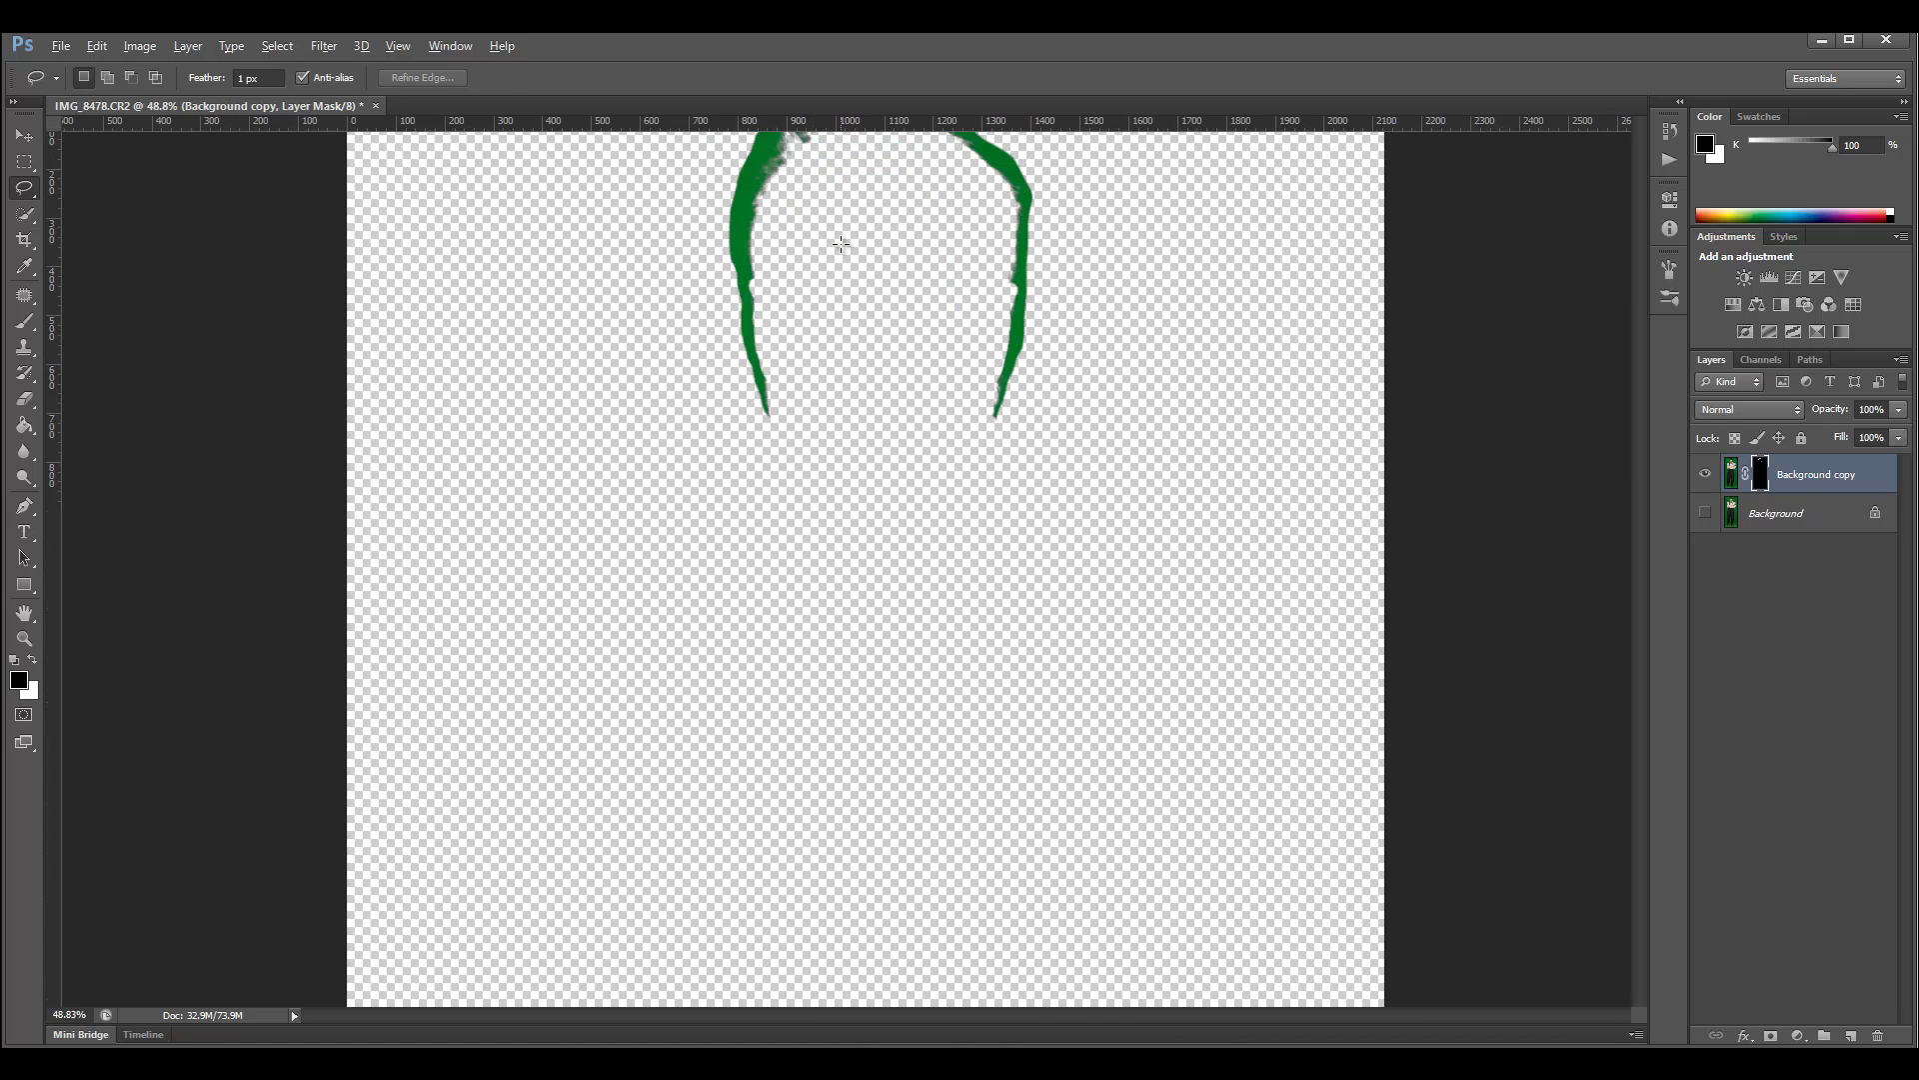
{"action": "scroll", "coordinate": [892, 347], "scroll_direction": "up", "scroll_amount": 1}
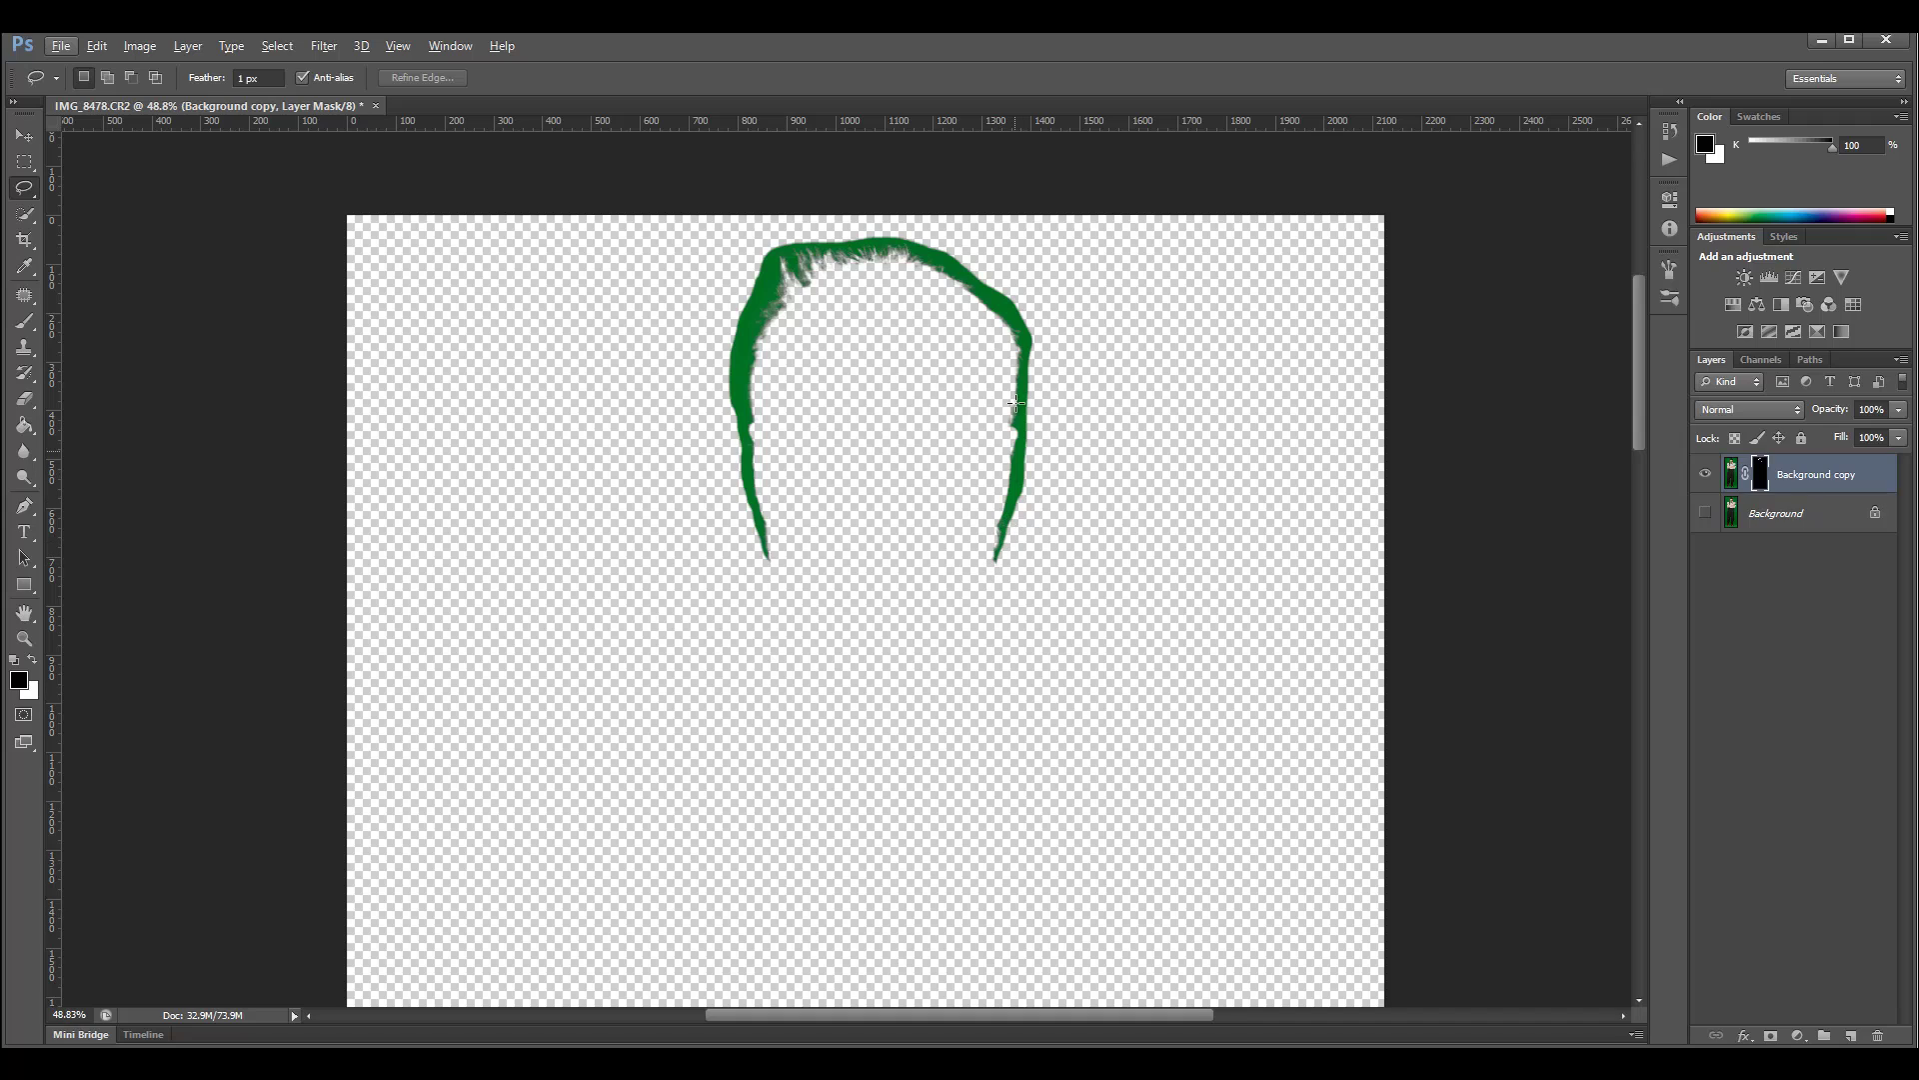
{"action": "left_click", "coordinate": [1707, 514]}
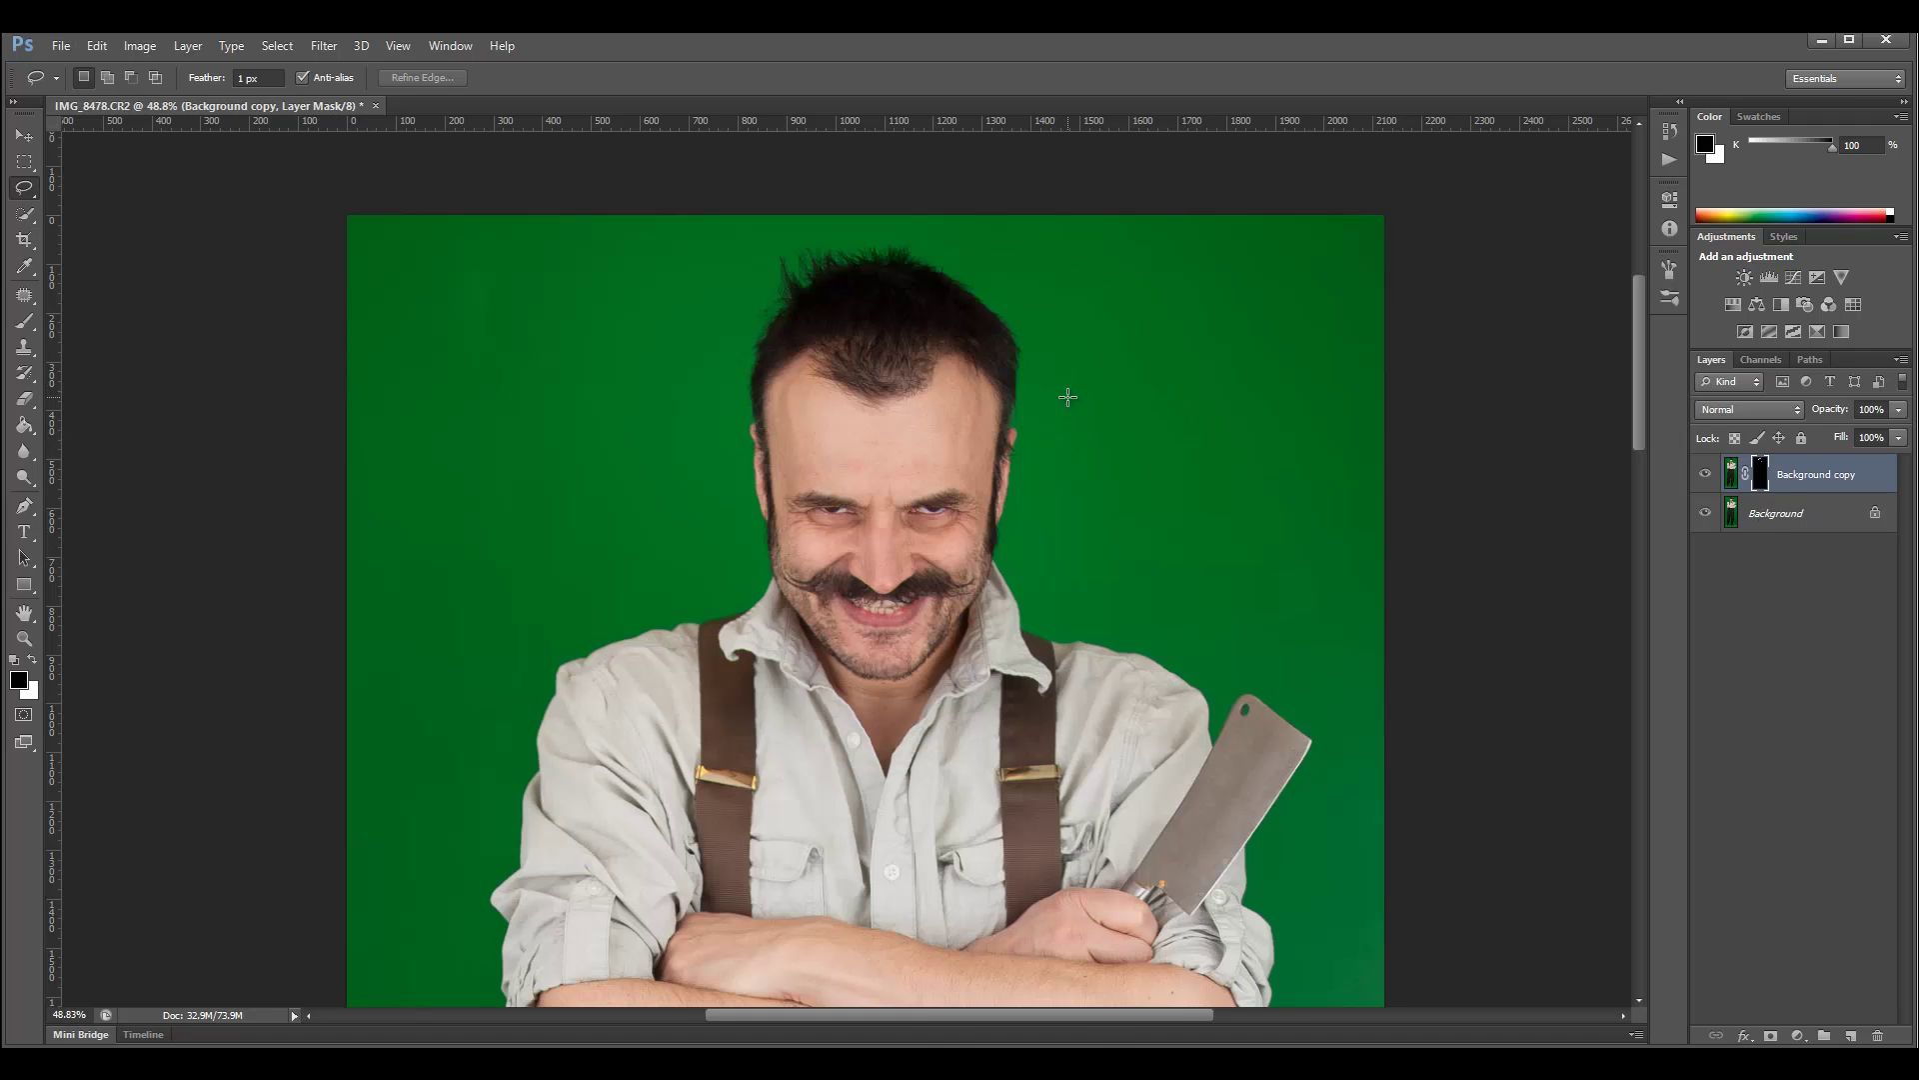
{"action": "left_click", "coordinate": [26, 512]}
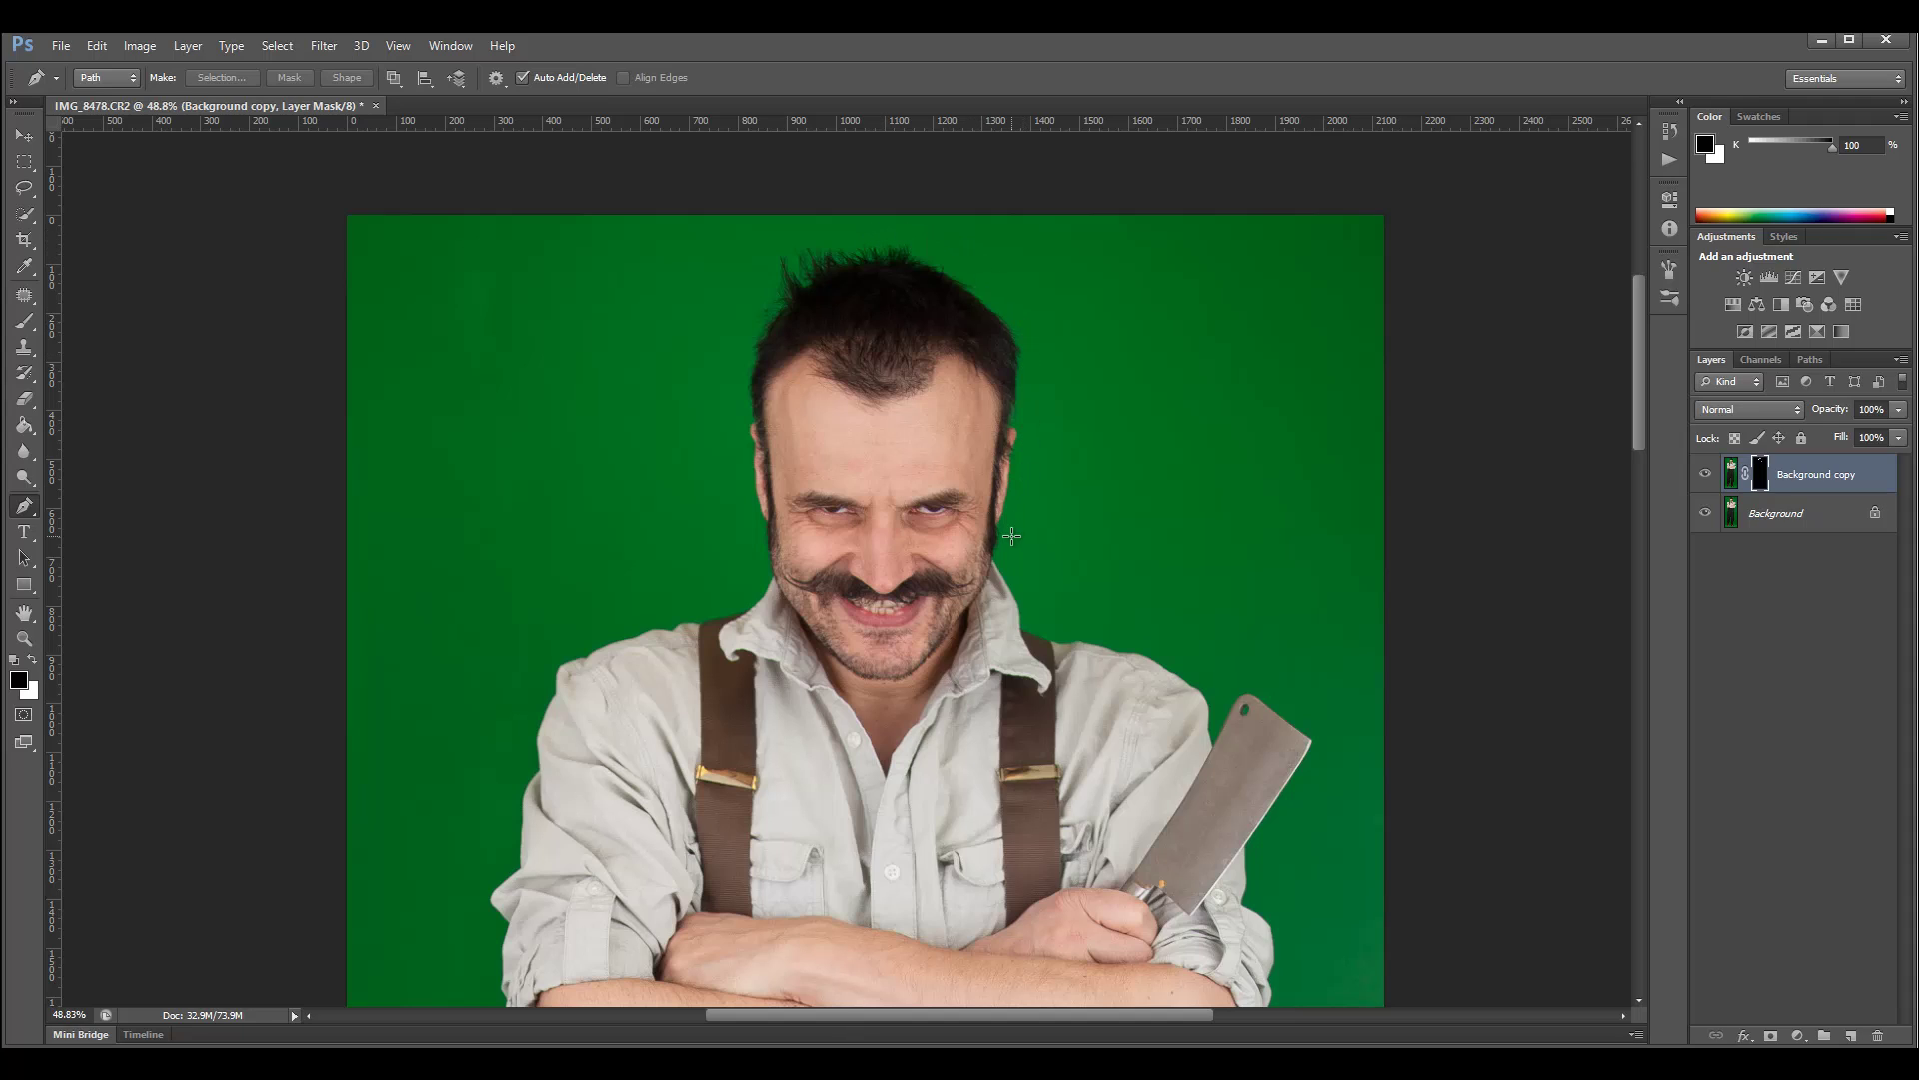
Trace a Pen path across the top of the hair and down its right edge
{"action": "left_click", "coordinate": [856, 236]}
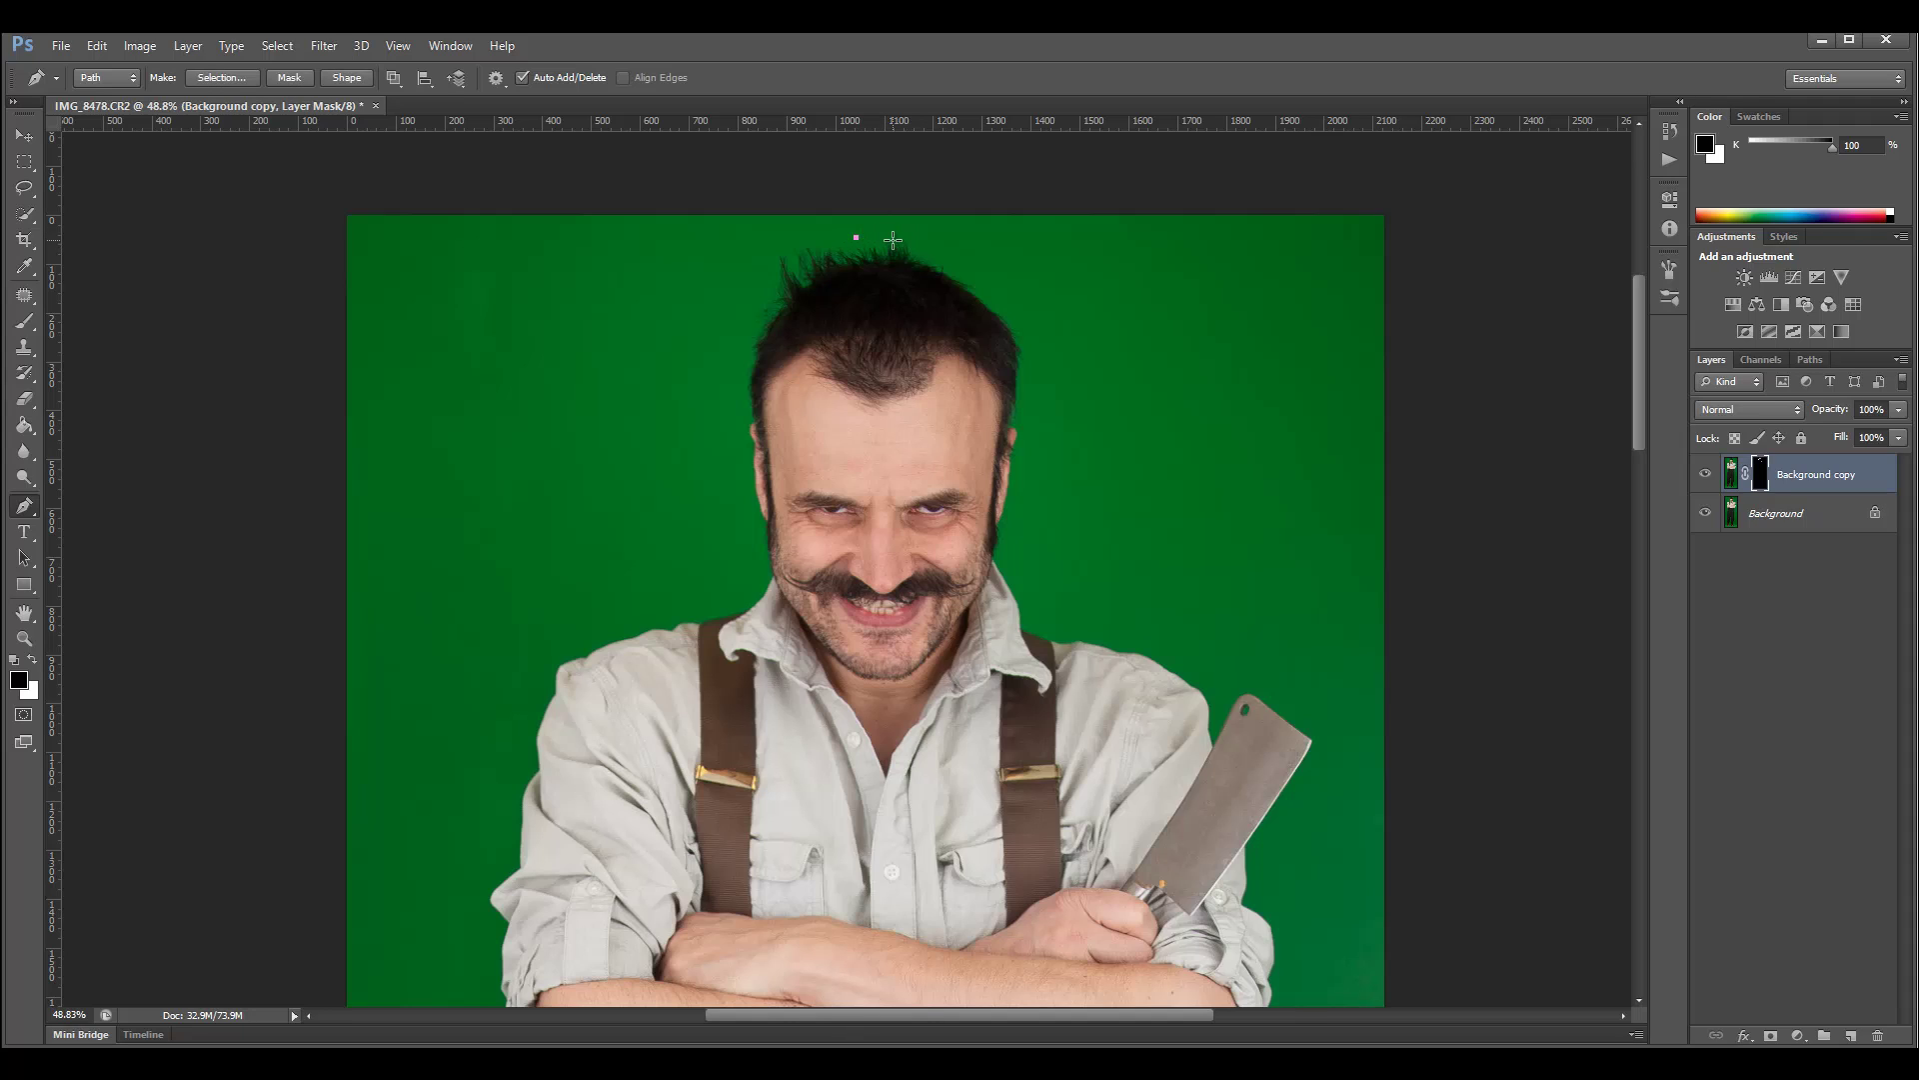
{"action": "left_click", "coordinate": [892, 237]}
{"action": "left_click", "coordinate": [937, 255]}
{"action": "left_click_drag", "start_coordinate": [948, 264], "coordinate": [949, 269]}
{"action": "left_click", "coordinate": [968, 278]}
{"action": "left_click", "coordinate": [1032, 343]}
{"action": "left_click", "coordinate": [1033, 387]}
{"action": "left_click", "coordinate": [1025, 414]}
Continue the path down the side of the face to the collar and along the shoulder
{"action": "left_click", "coordinate": [1016, 458]}
{"action": "left_click", "coordinate": [1014, 505]}
{"action": "left_click", "coordinate": [1004, 533]}
{"action": "left_click", "coordinate": [989, 558]}
{"action": "left_click", "coordinate": [1017, 605]}
{"action": "left_click", "coordinate": [1017, 630]}
{"action": "left_click", "coordinate": [1052, 643]}
{"action": "left_click", "coordinate": [1066, 645]}
{"action": "left_click", "coordinate": [1080, 643]}
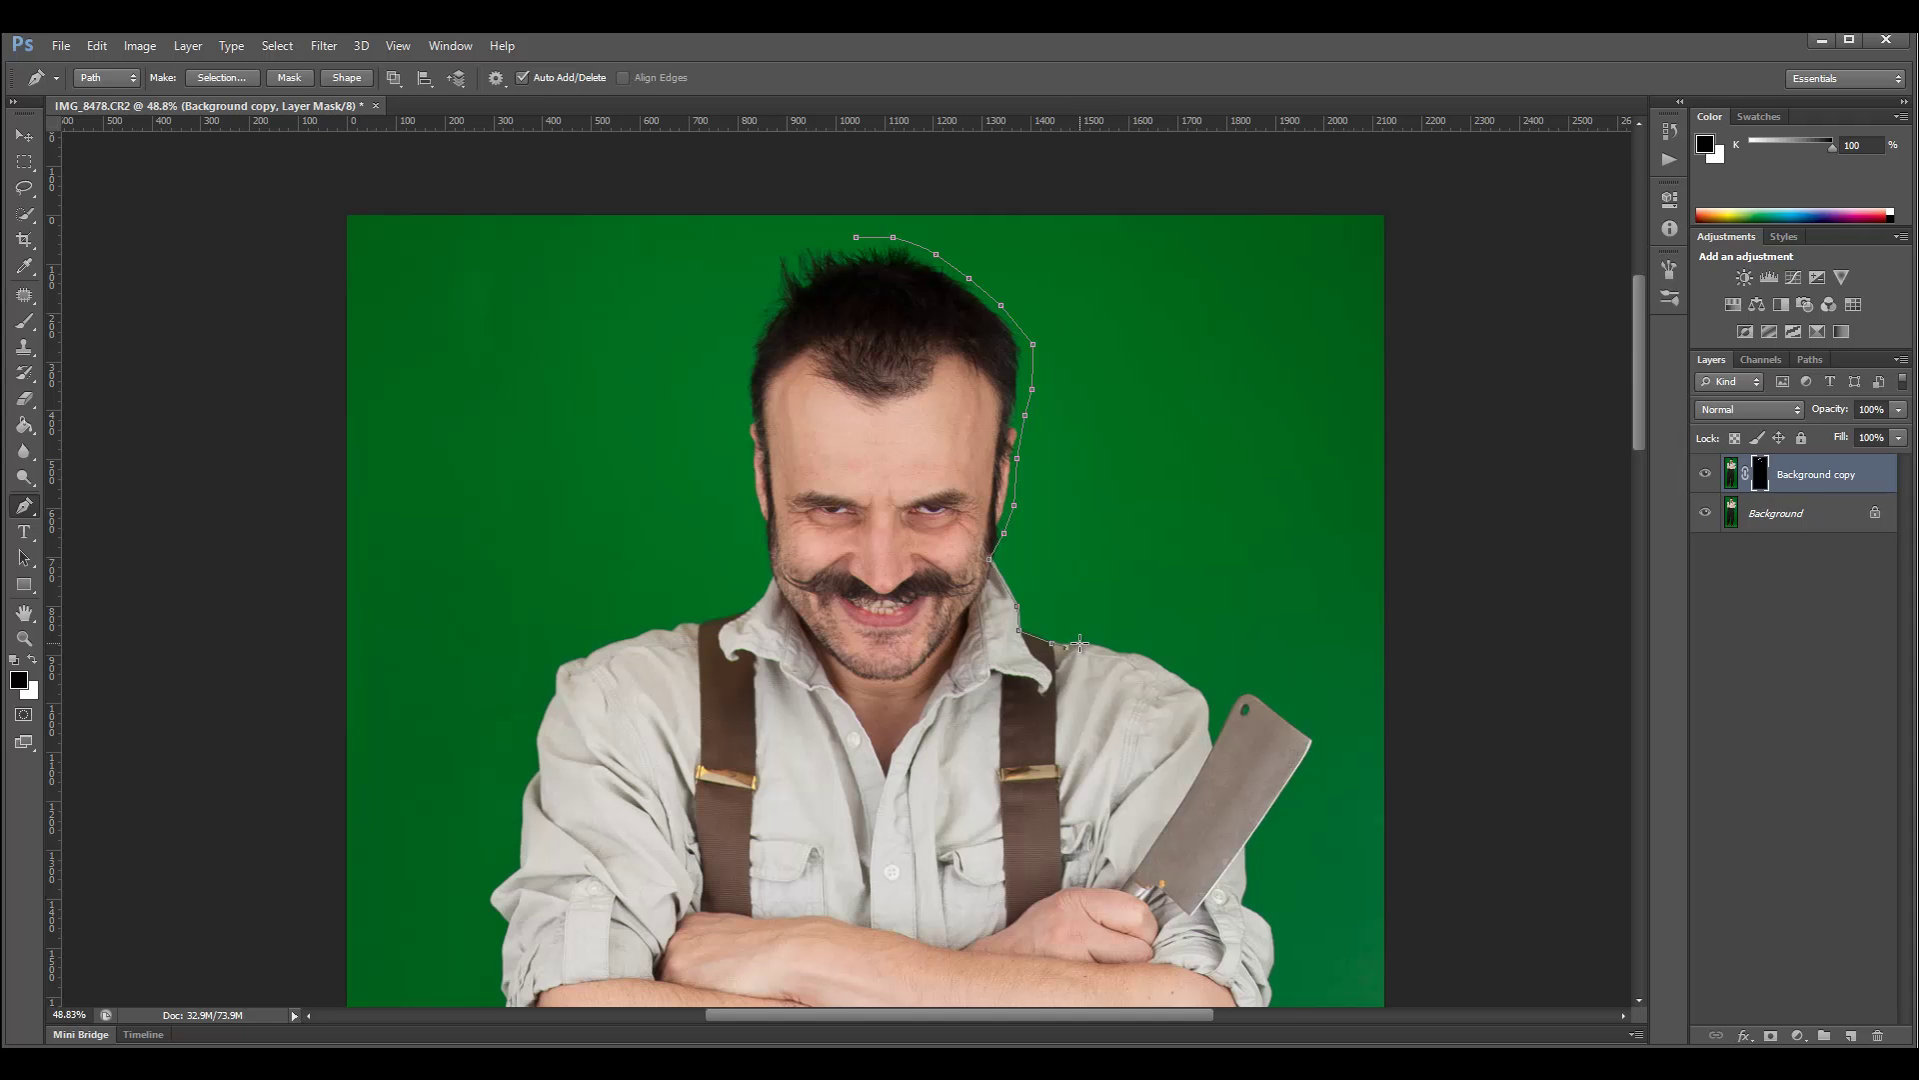
{"action": "left_click", "coordinate": [1141, 656]}
Add curved anchors along the shirt edge and around the rounded shoulder
{"action": "scroll", "coordinate": [1150, 649], "scroll_direction": "up", "scroll_amount": 6}
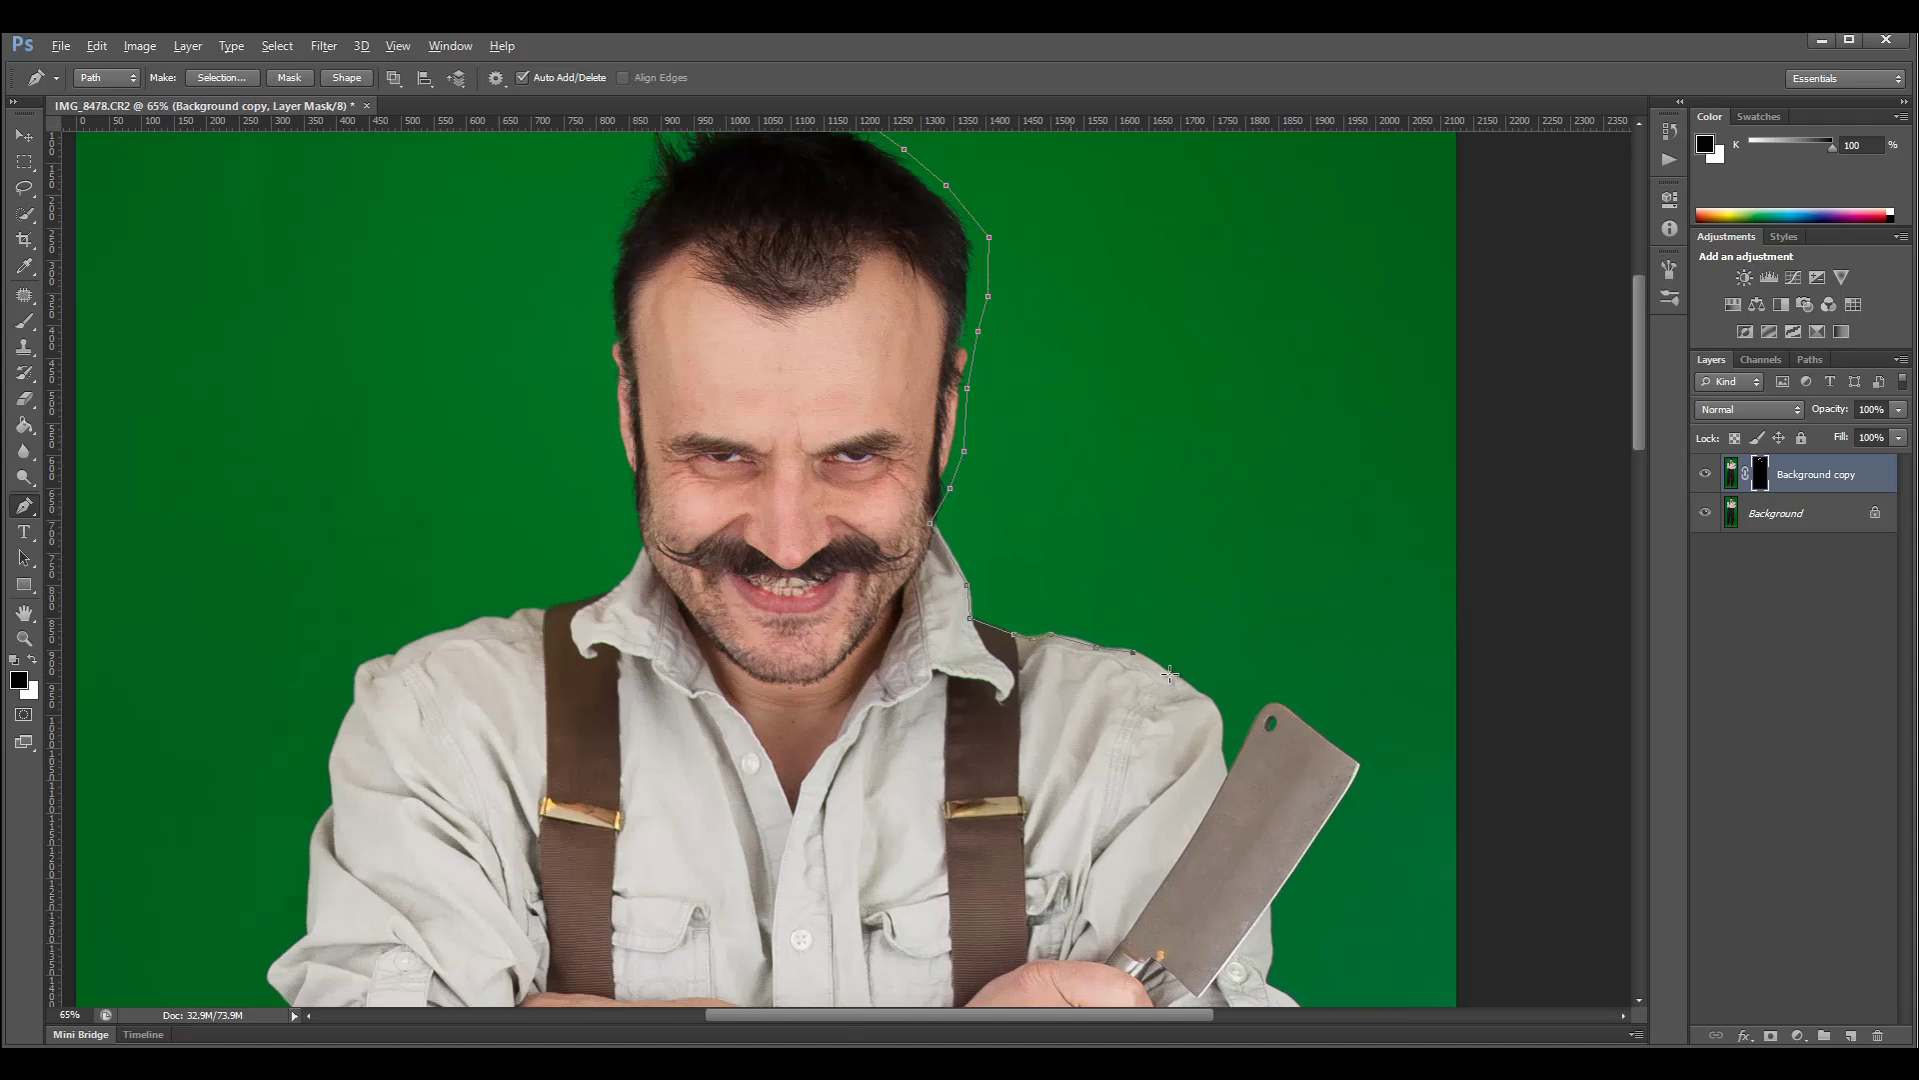
{"action": "key", "text": "alt"}
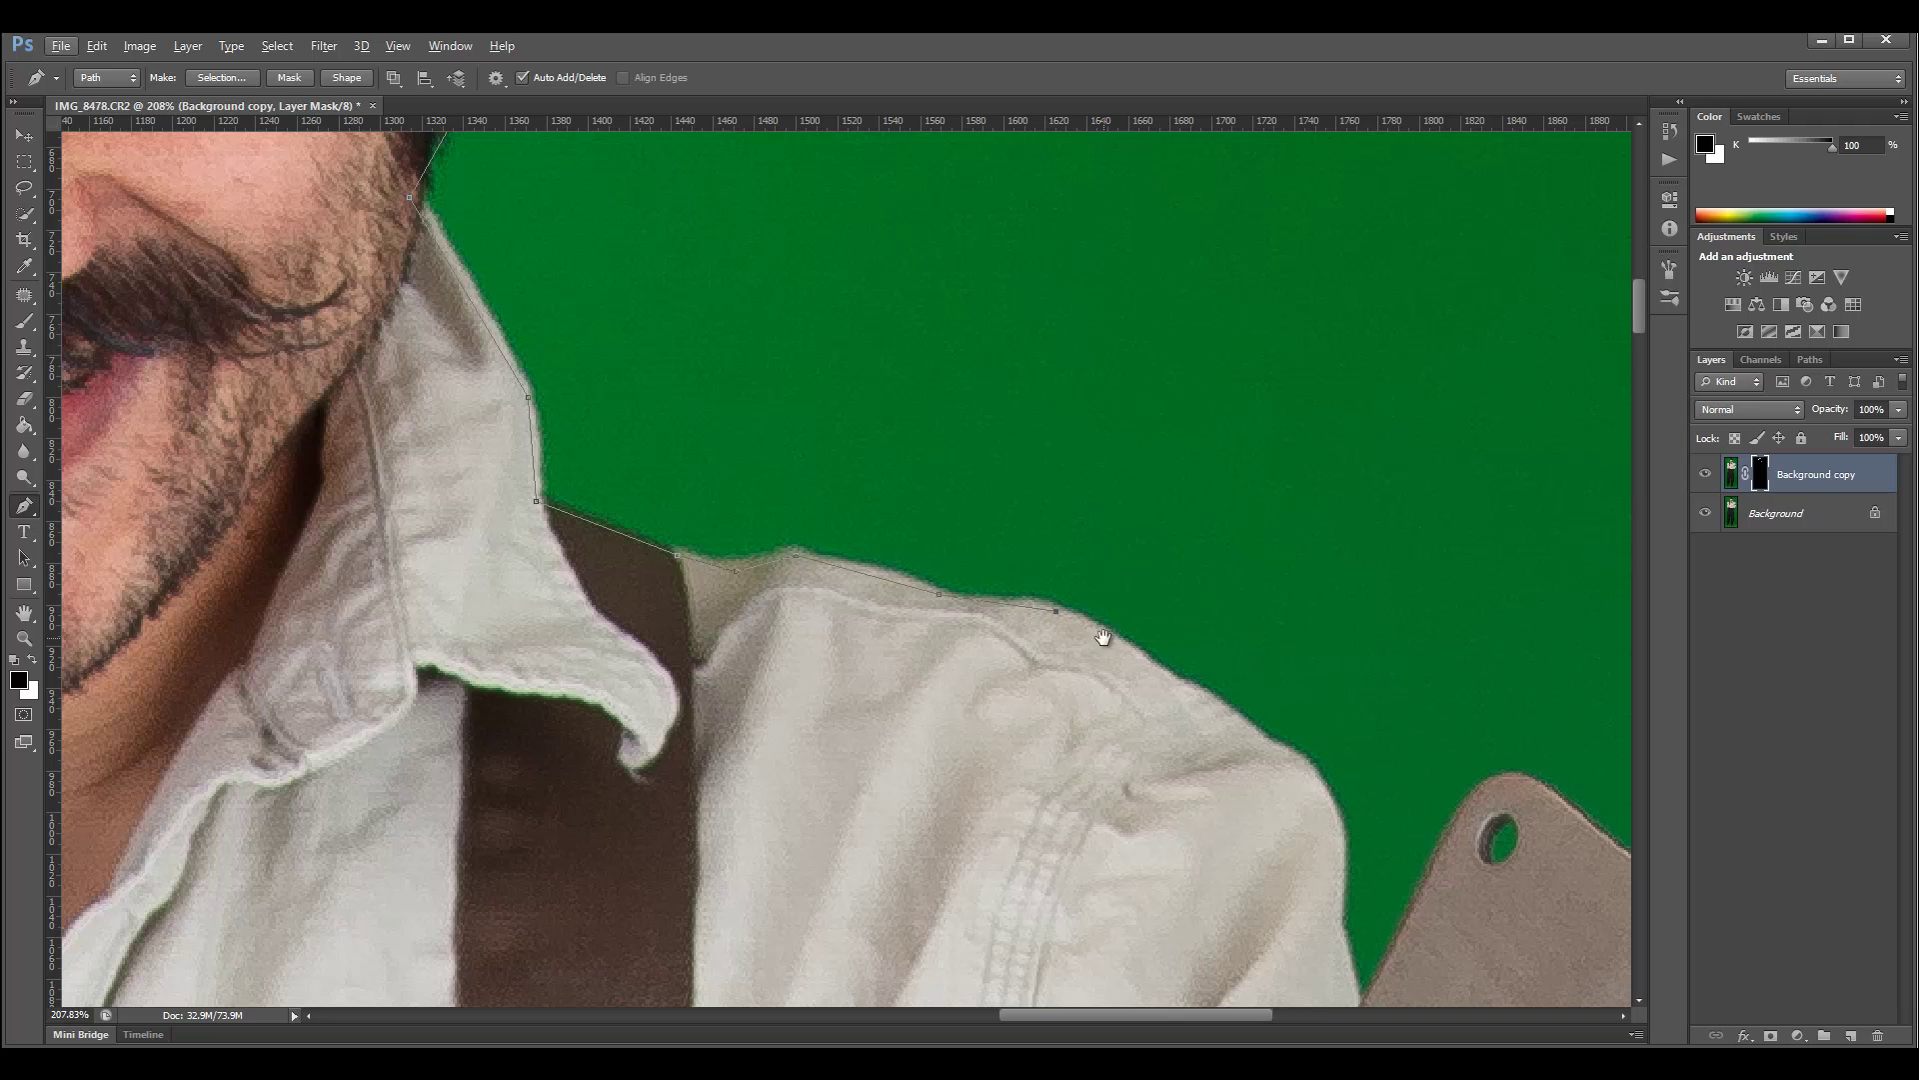
{"action": "left_click_drag", "start_coordinate": [1156, 609], "coordinate": [1009, 543]}
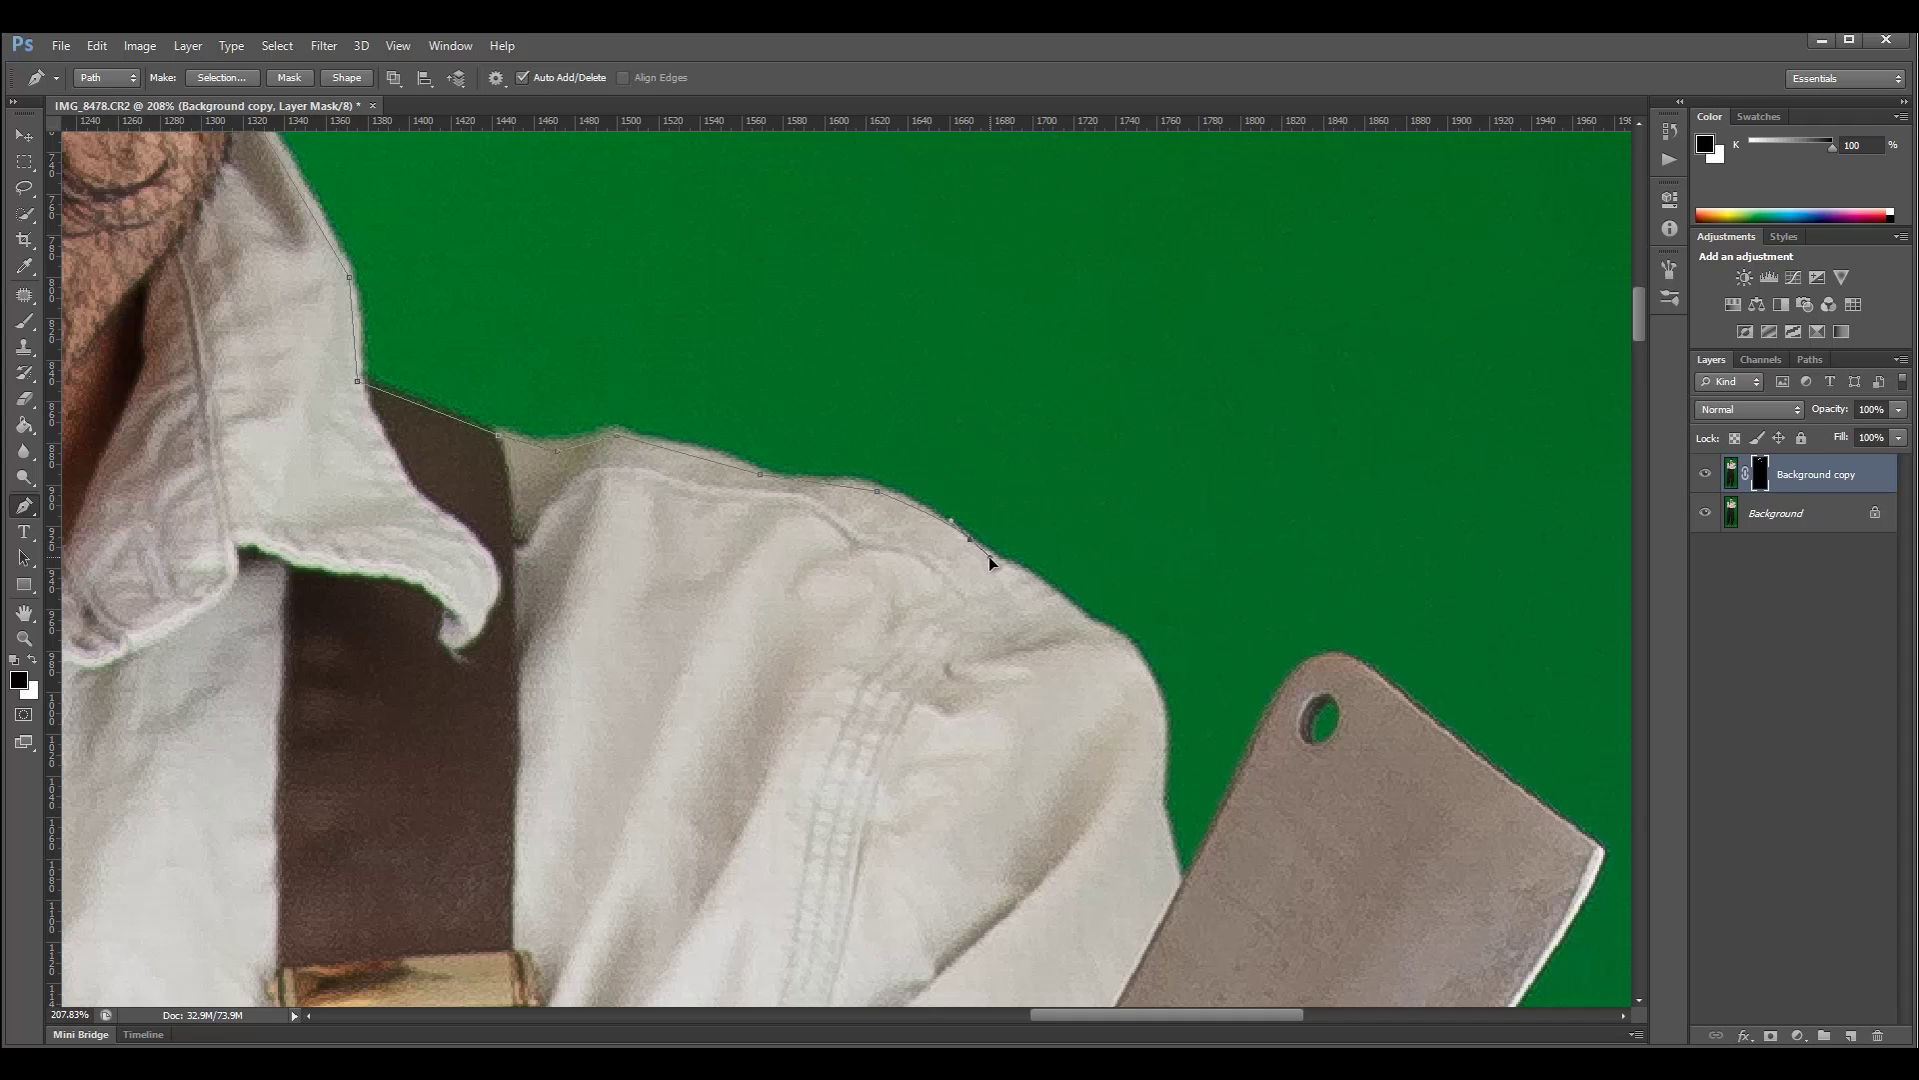
{"action": "left_click", "coordinate": [989, 556]}
{"action": "left_click_drag", "start_coordinate": [1046, 573], "coordinate": [1047, 575]}
{"action": "left_click", "coordinate": [1135, 647]}
{"action": "left_click_drag", "start_coordinate": [1169, 739], "coordinate": [1170, 737]}
Extend the path along the cleaver's top edge, around its corner and down its side
{"action": "left_click", "coordinate": [1185, 879]}
{"action": "left_click", "coordinate": [1290, 674]}
{"action": "left_click", "coordinate": [1313, 653]}
{"action": "left_click", "coordinate": [1369, 667]}
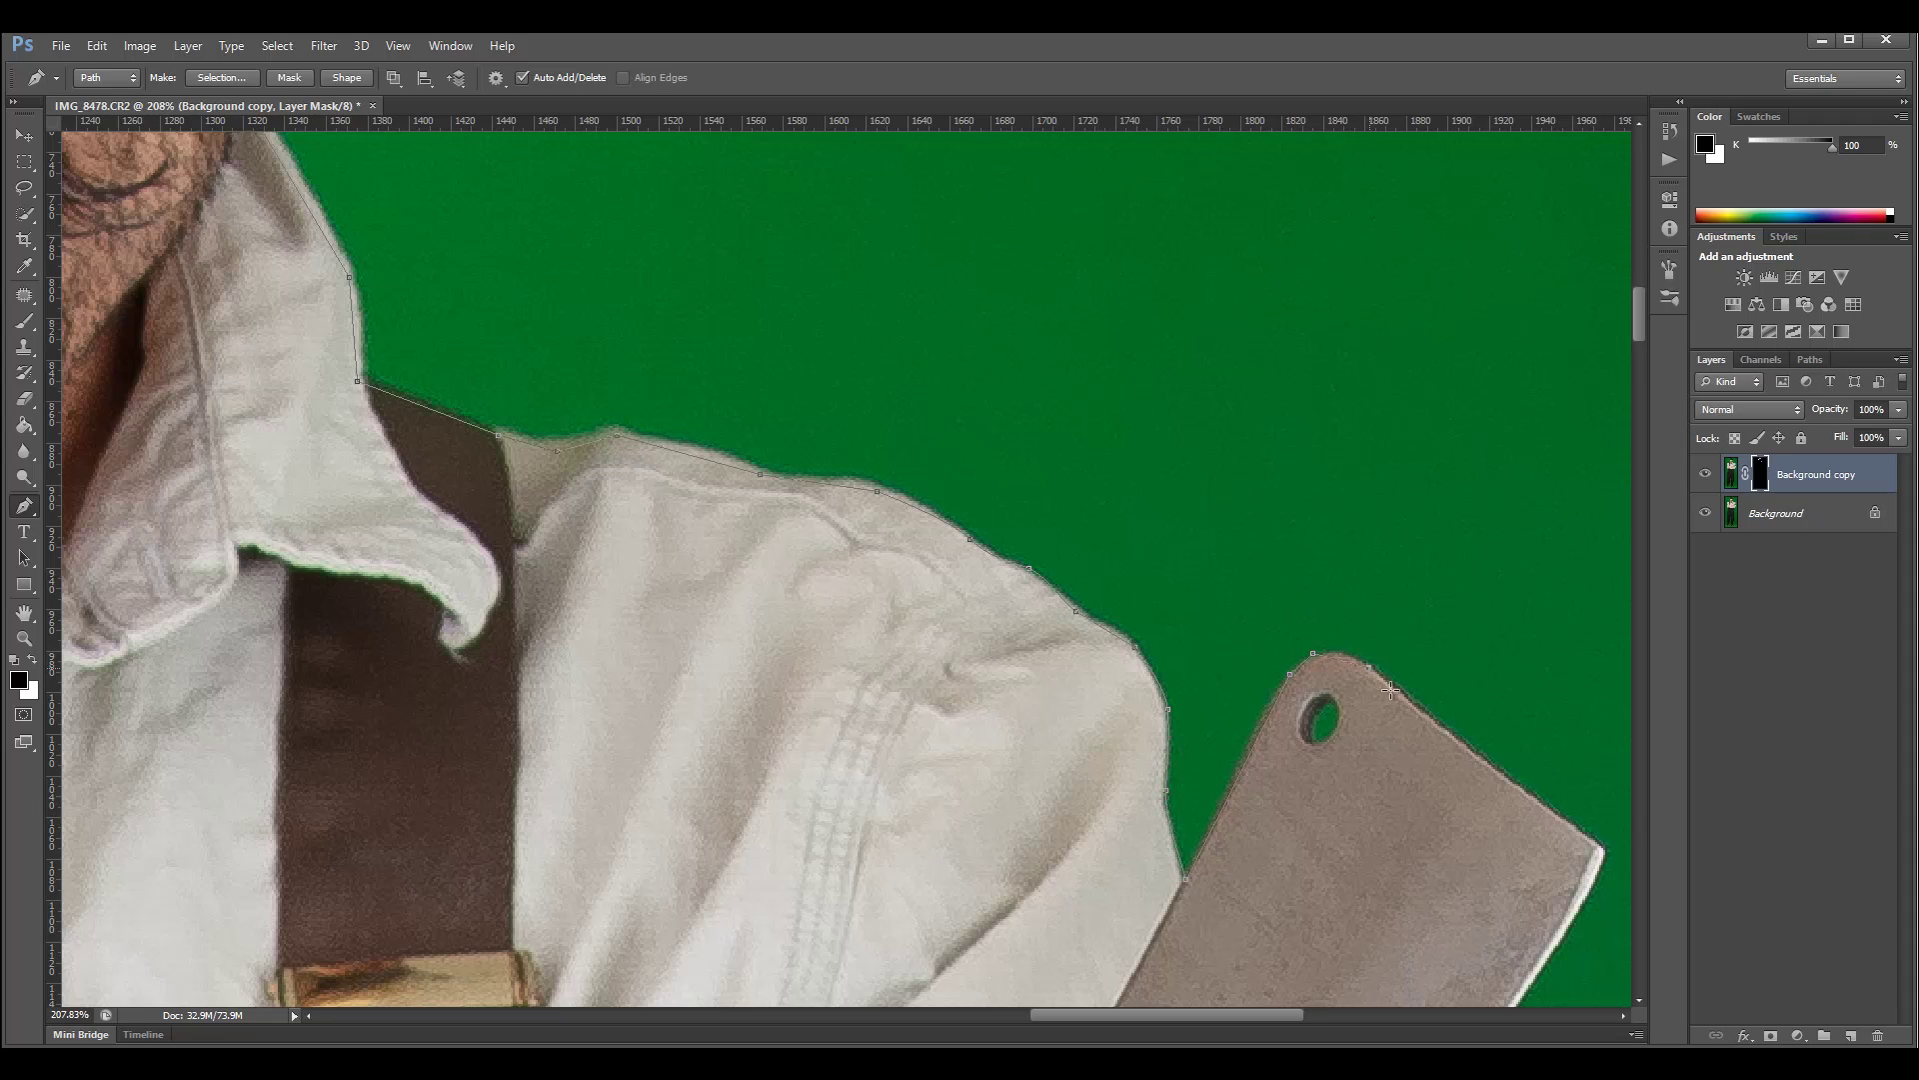
{"action": "left_click", "coordinate": [1602, 850]}
{"action": "left_click", "coordinate": [1596, 882]}
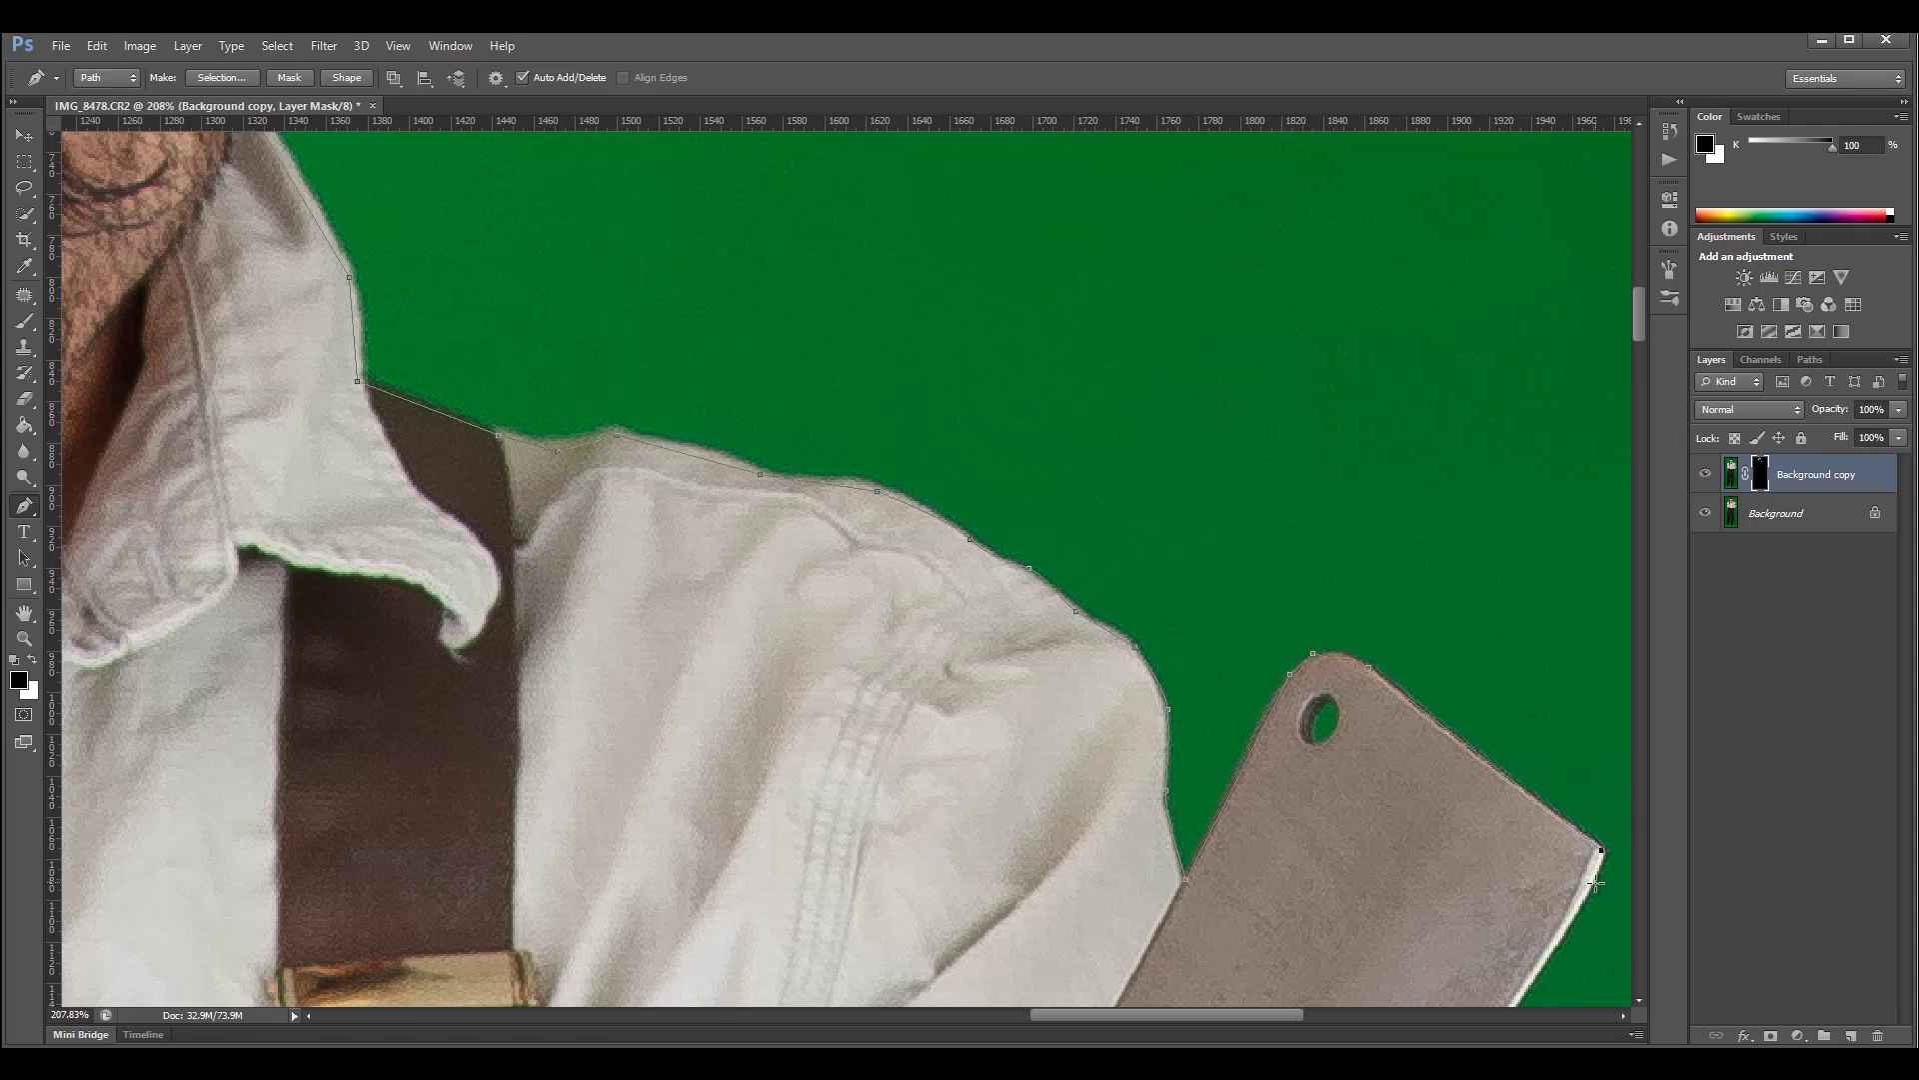
{"action": "left_click", "coordinate": [1556, 949]}
{"action": "scroll", "coordinate": [1237, 664], "scroll_direction": "down", "scroll_amount": 2}
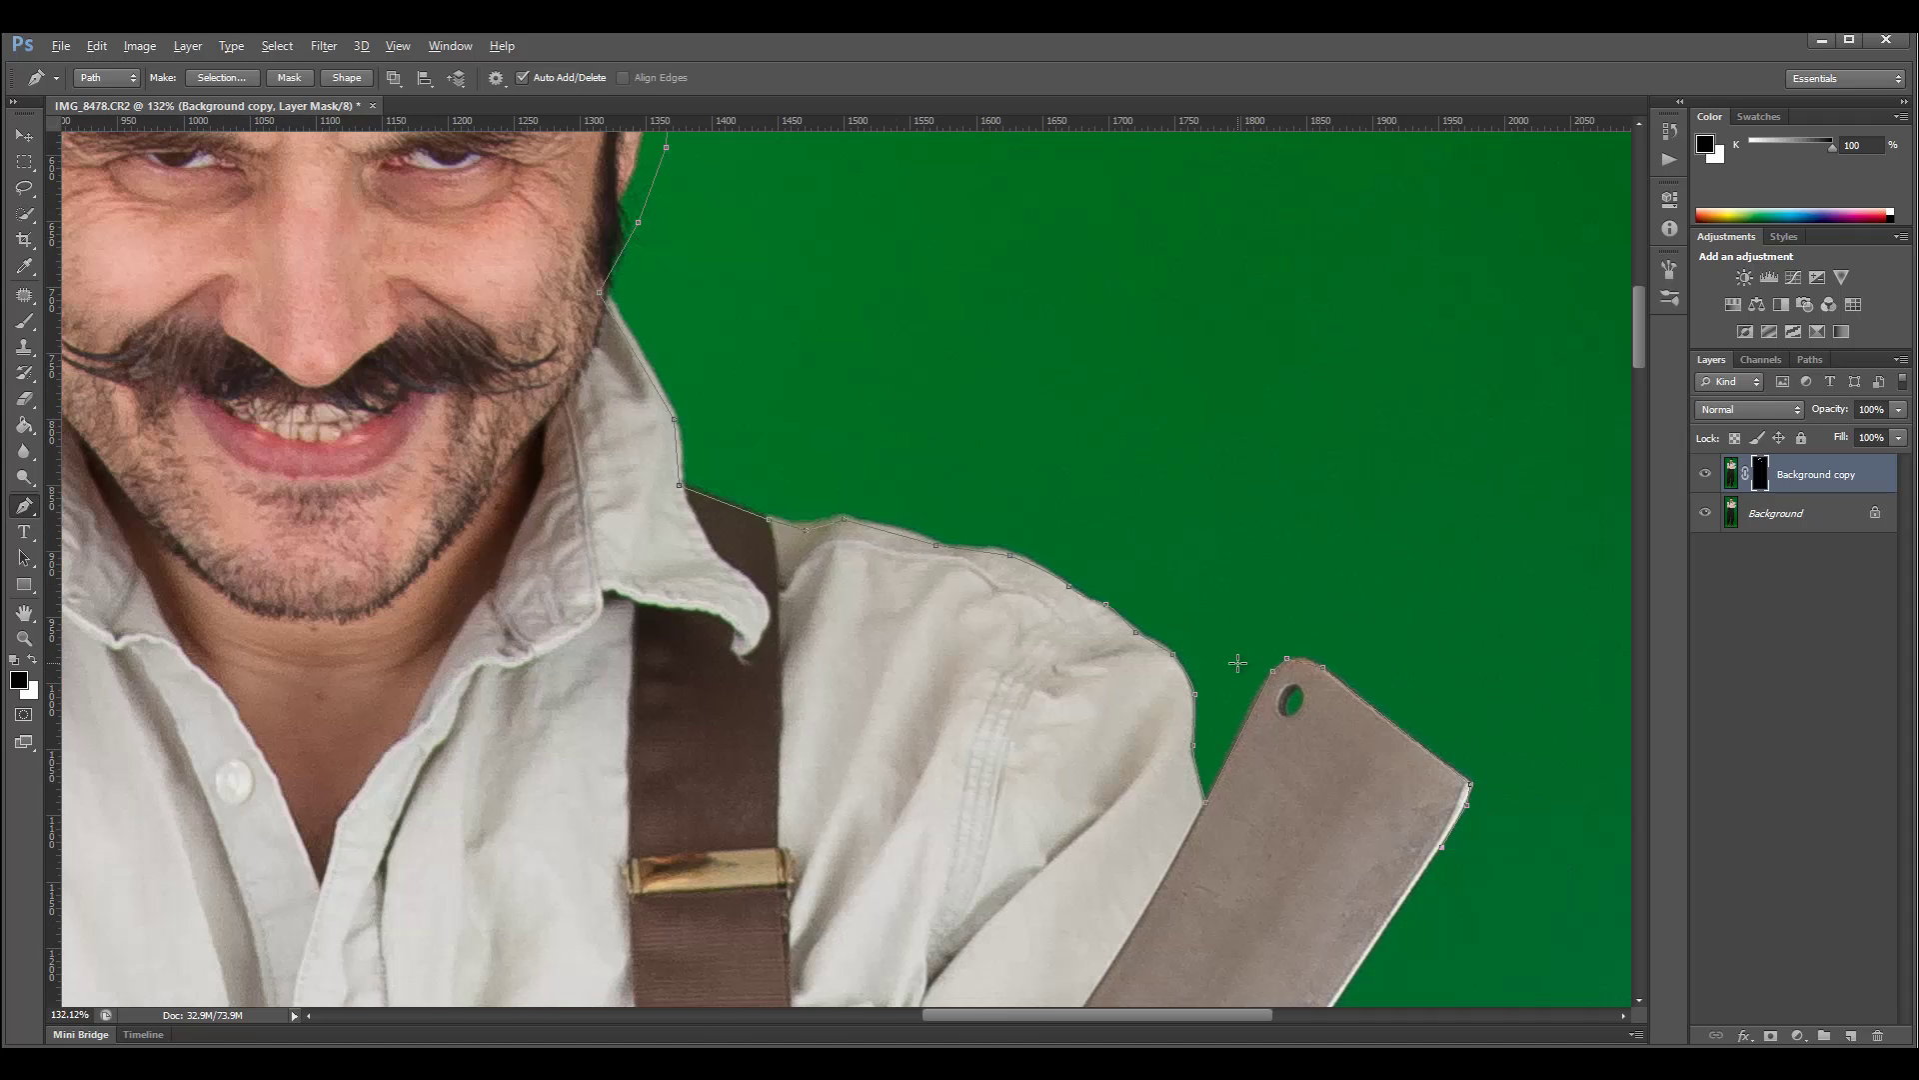
{"action": "scroll", "coordinate": [1238, 664], "scroll_direction": "down", "scroll_amount": 5}
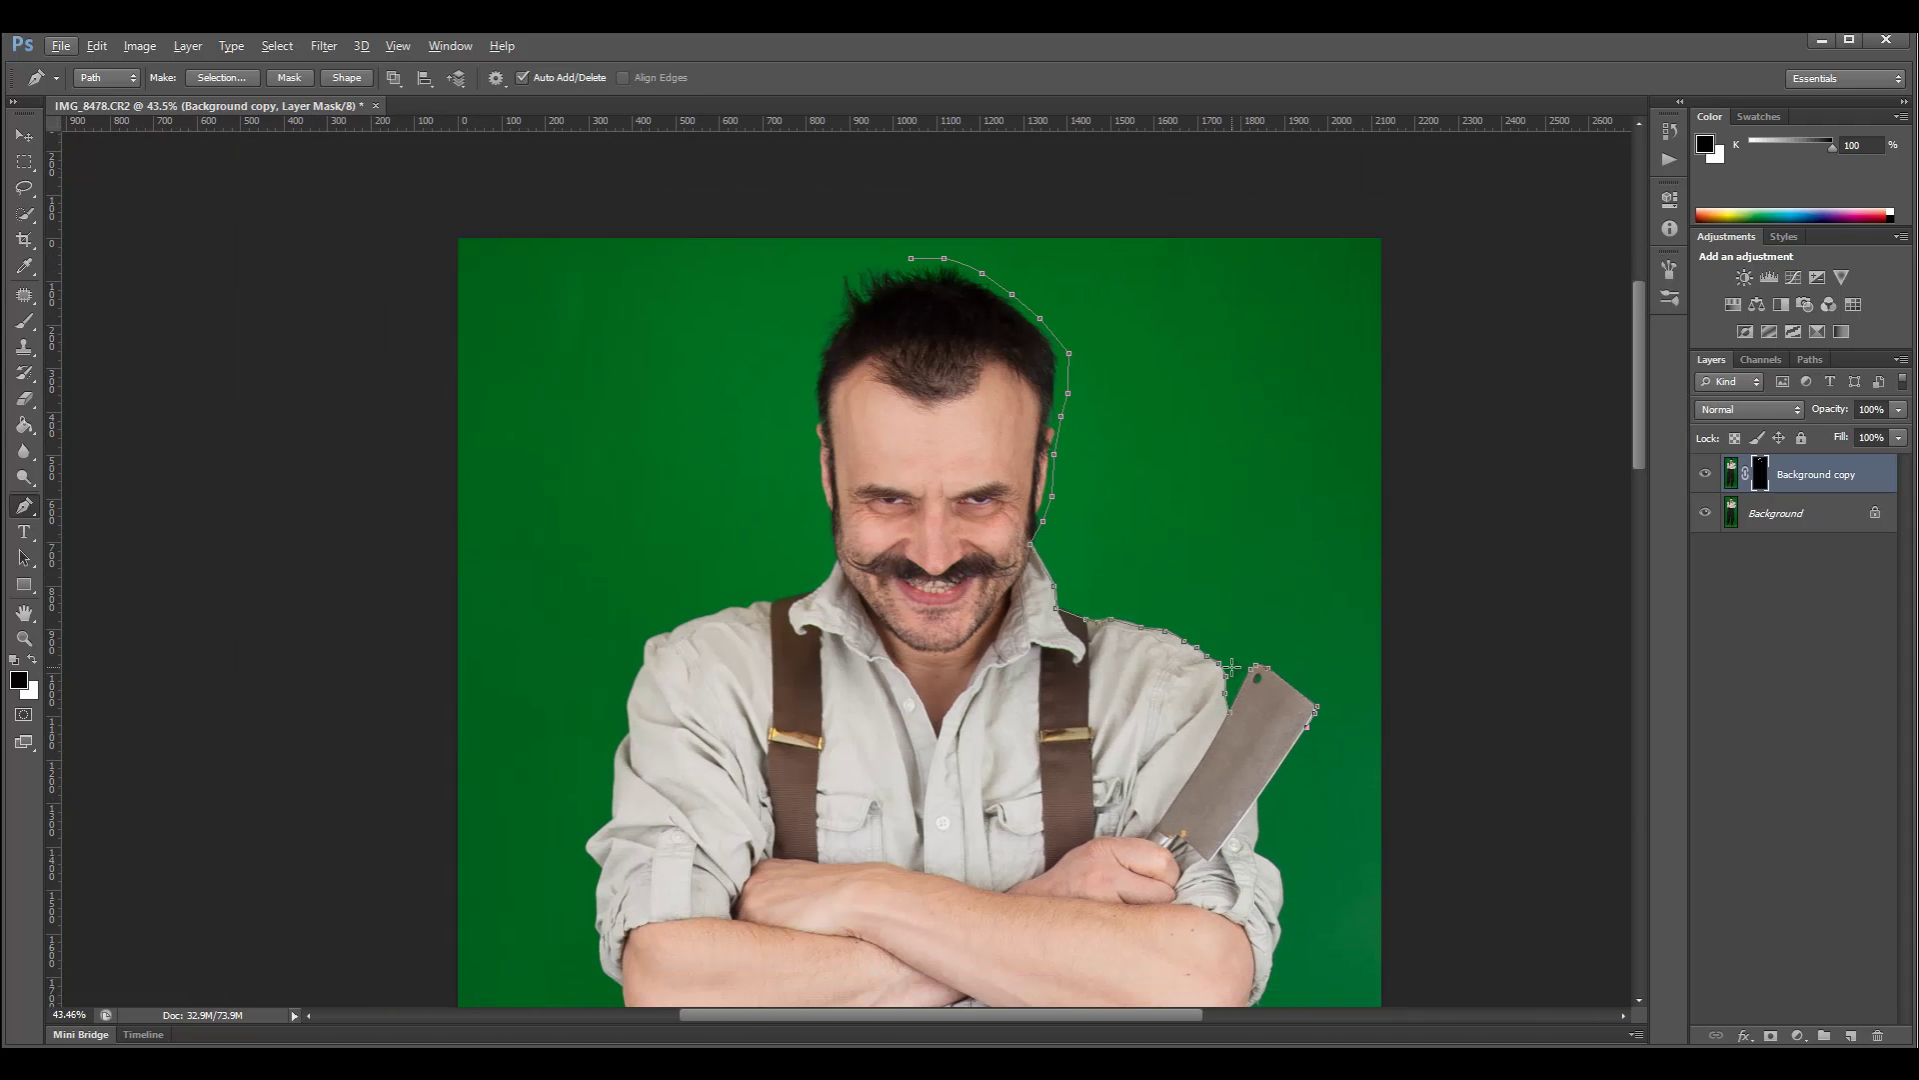
{"action": "scroll", "coordinate": [1231, 667], "scroll_direction": "down", "scroll_amount": 5}
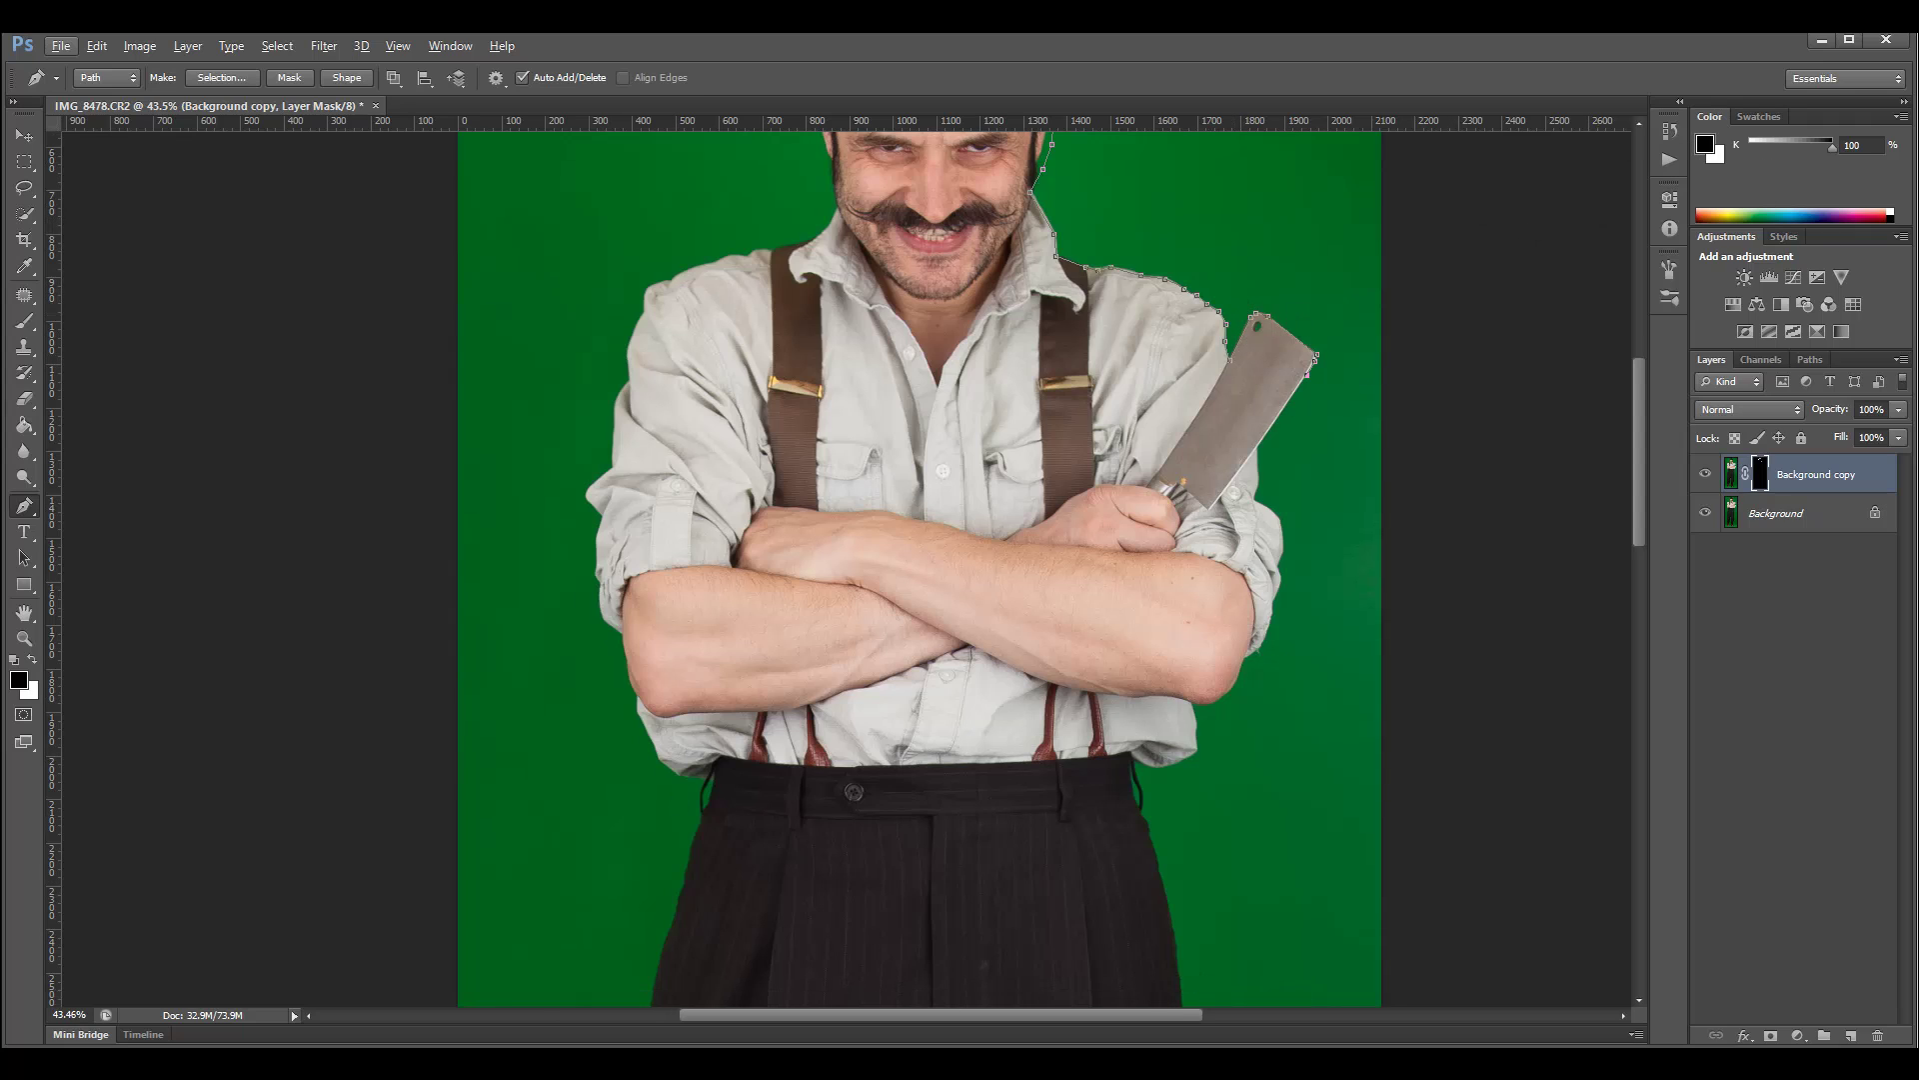
{"action": "scroll", "coordinate": [898, 313], "scroll_direction": "up", "scroll_amount": 5}
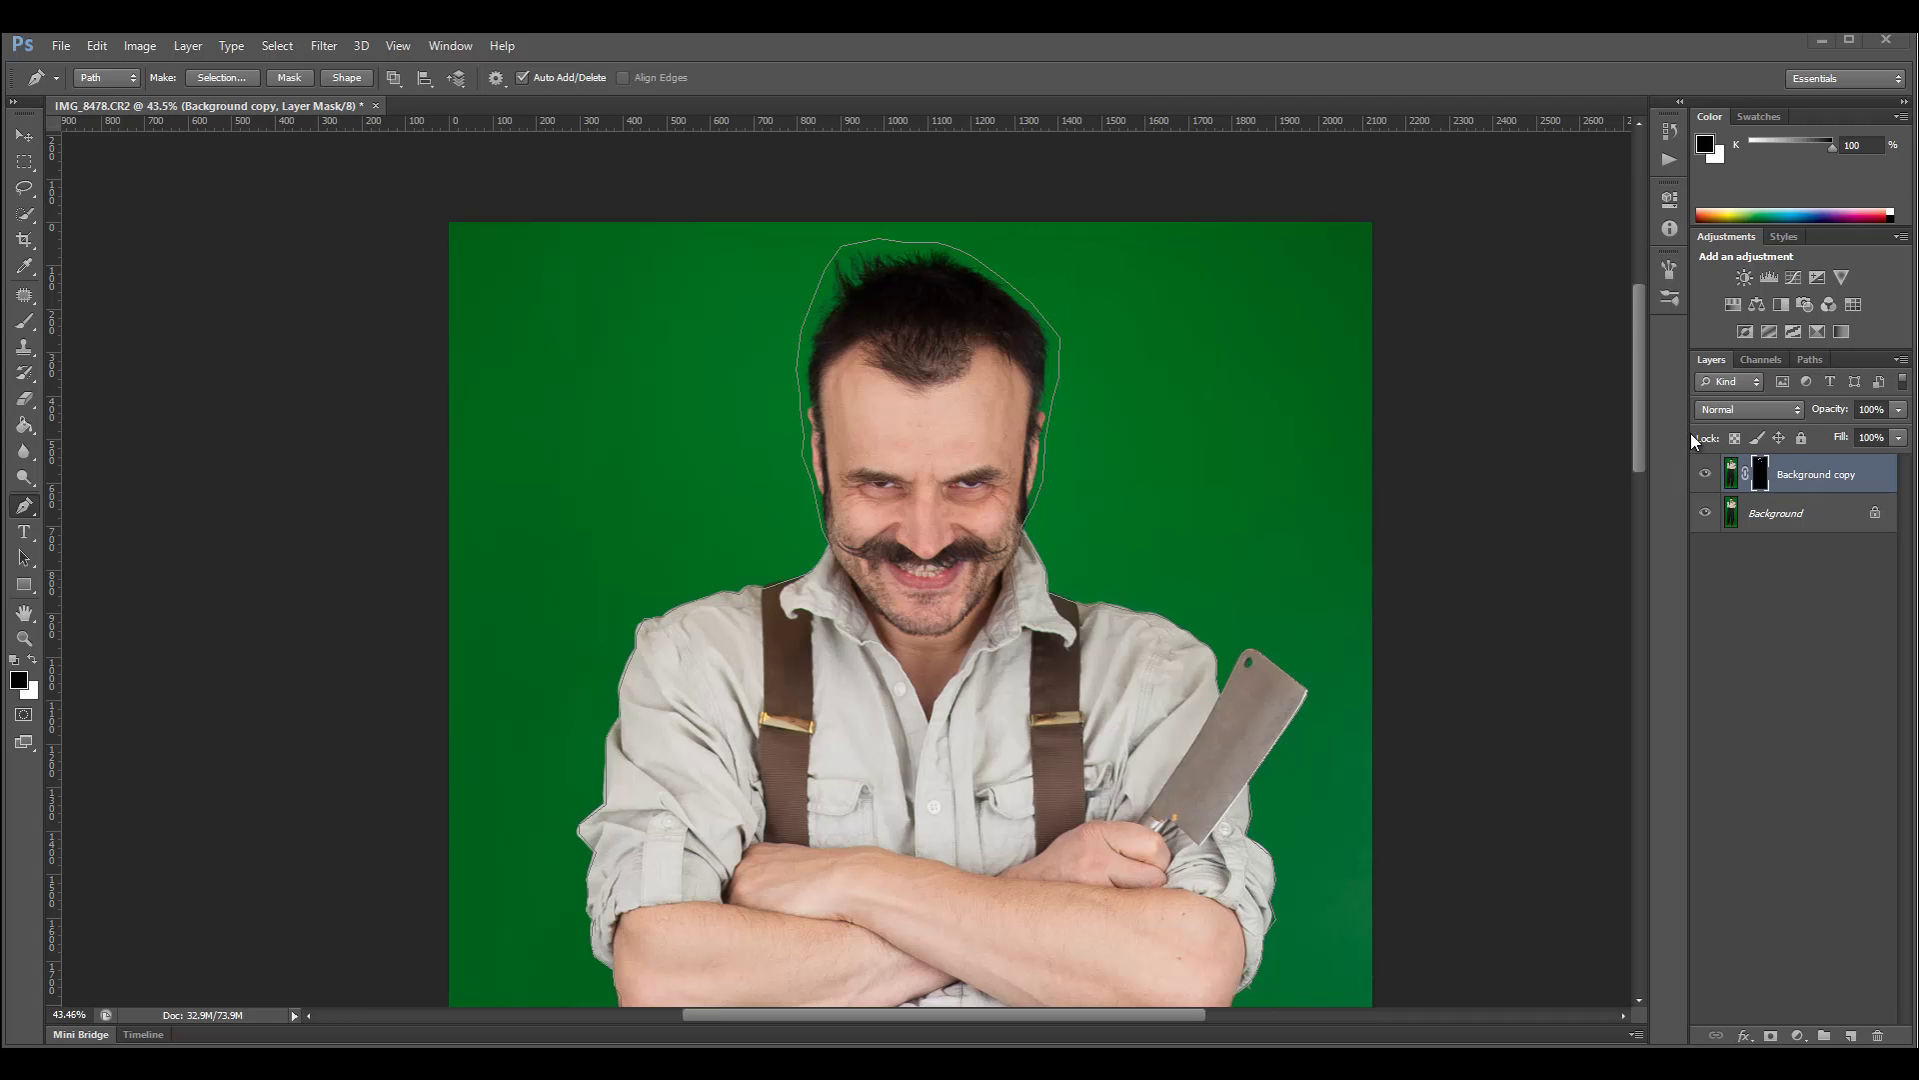
Convert the traced path into a vector mask on Background copy and hide the Background layer
{"action": "right_click", "coordinate": [1034, 304]}
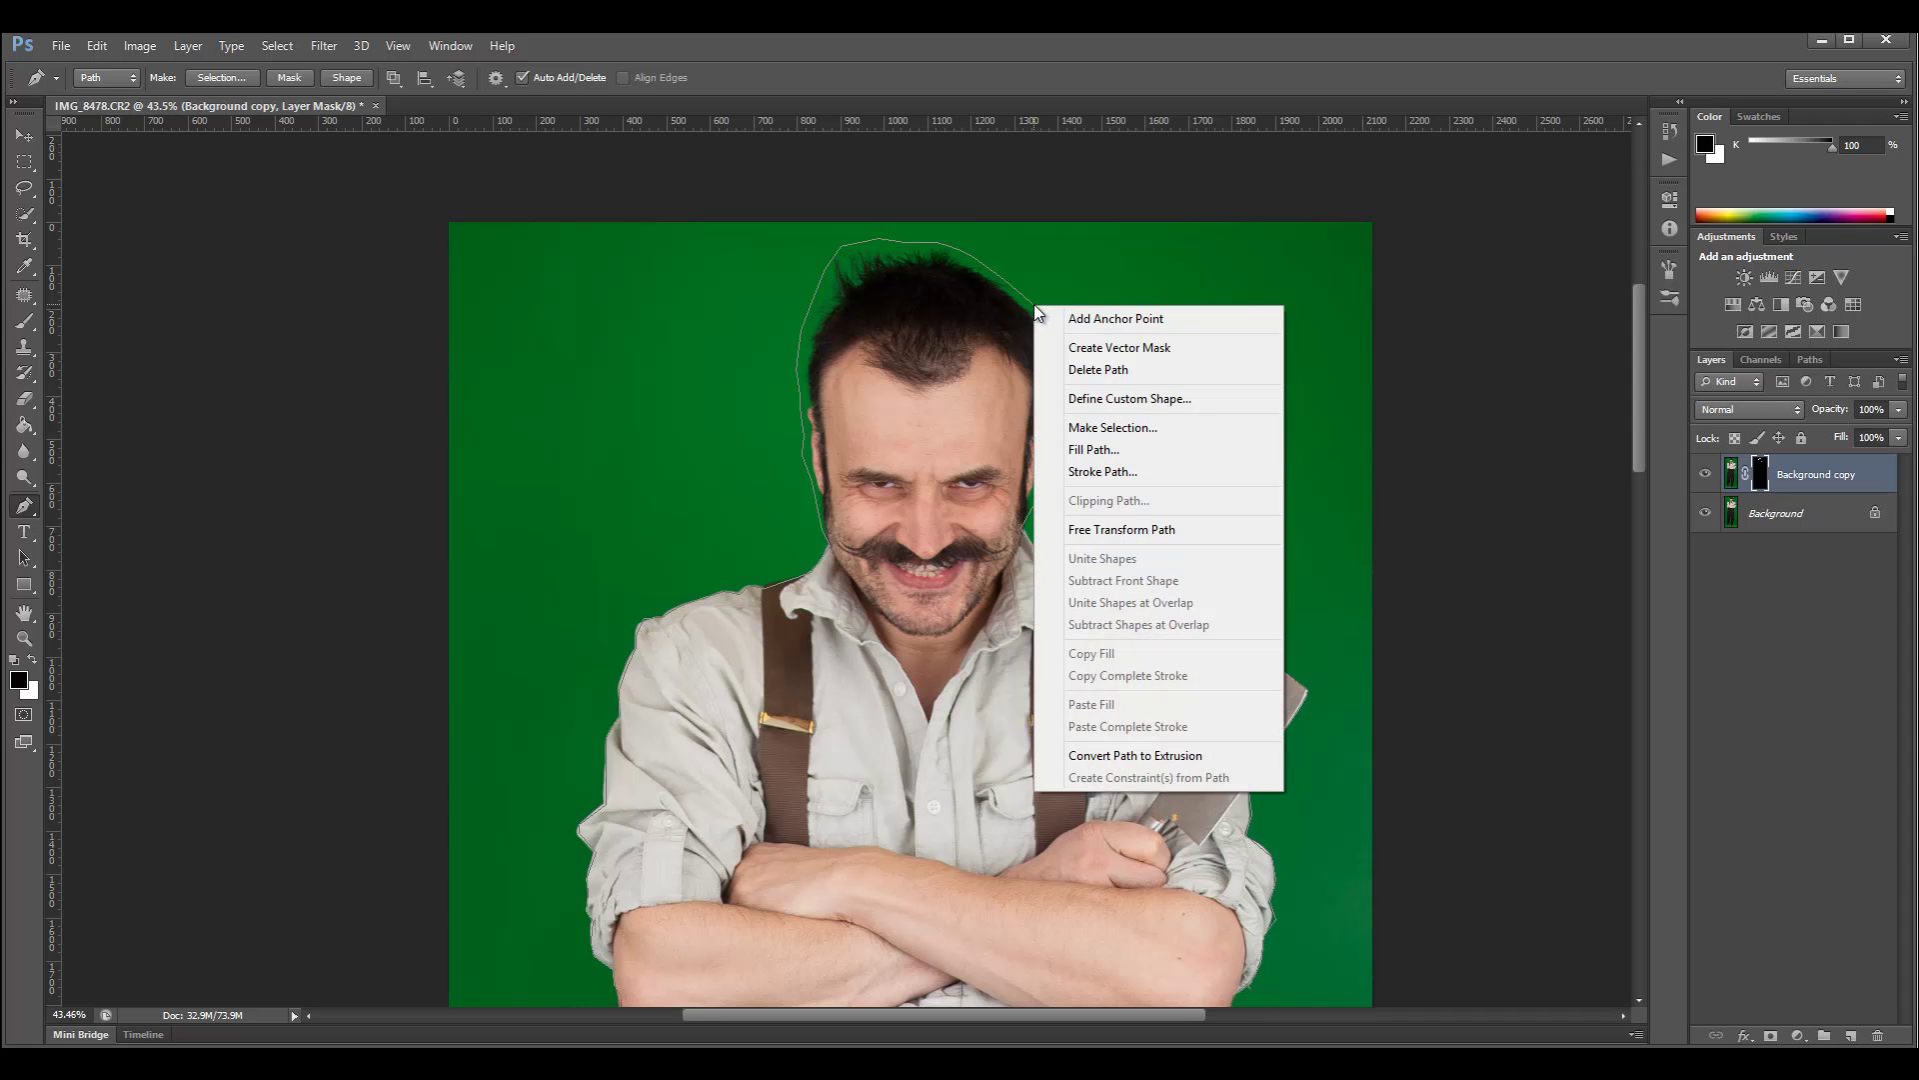
{"action": "left_click", "coordinate": [1142, 352]}
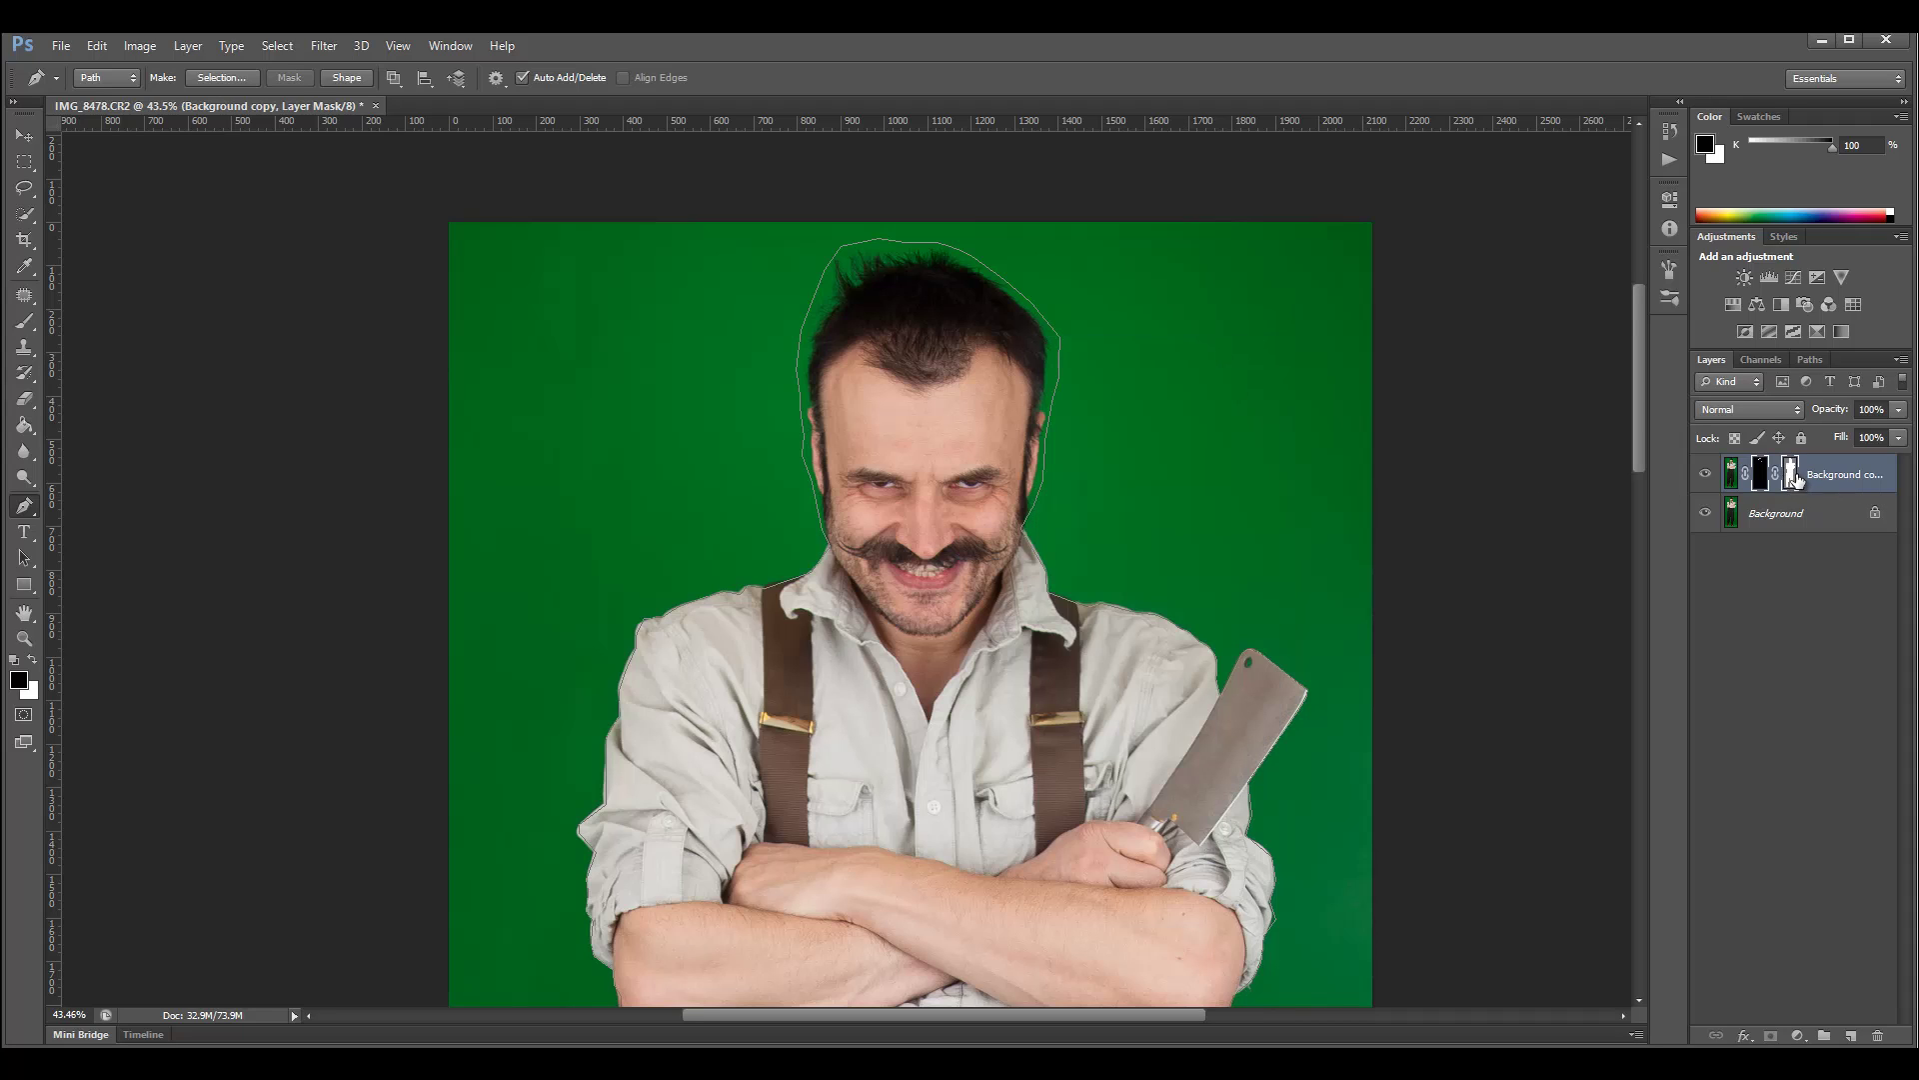
{"action": "left_click", "coordinate": [1706, 514]}
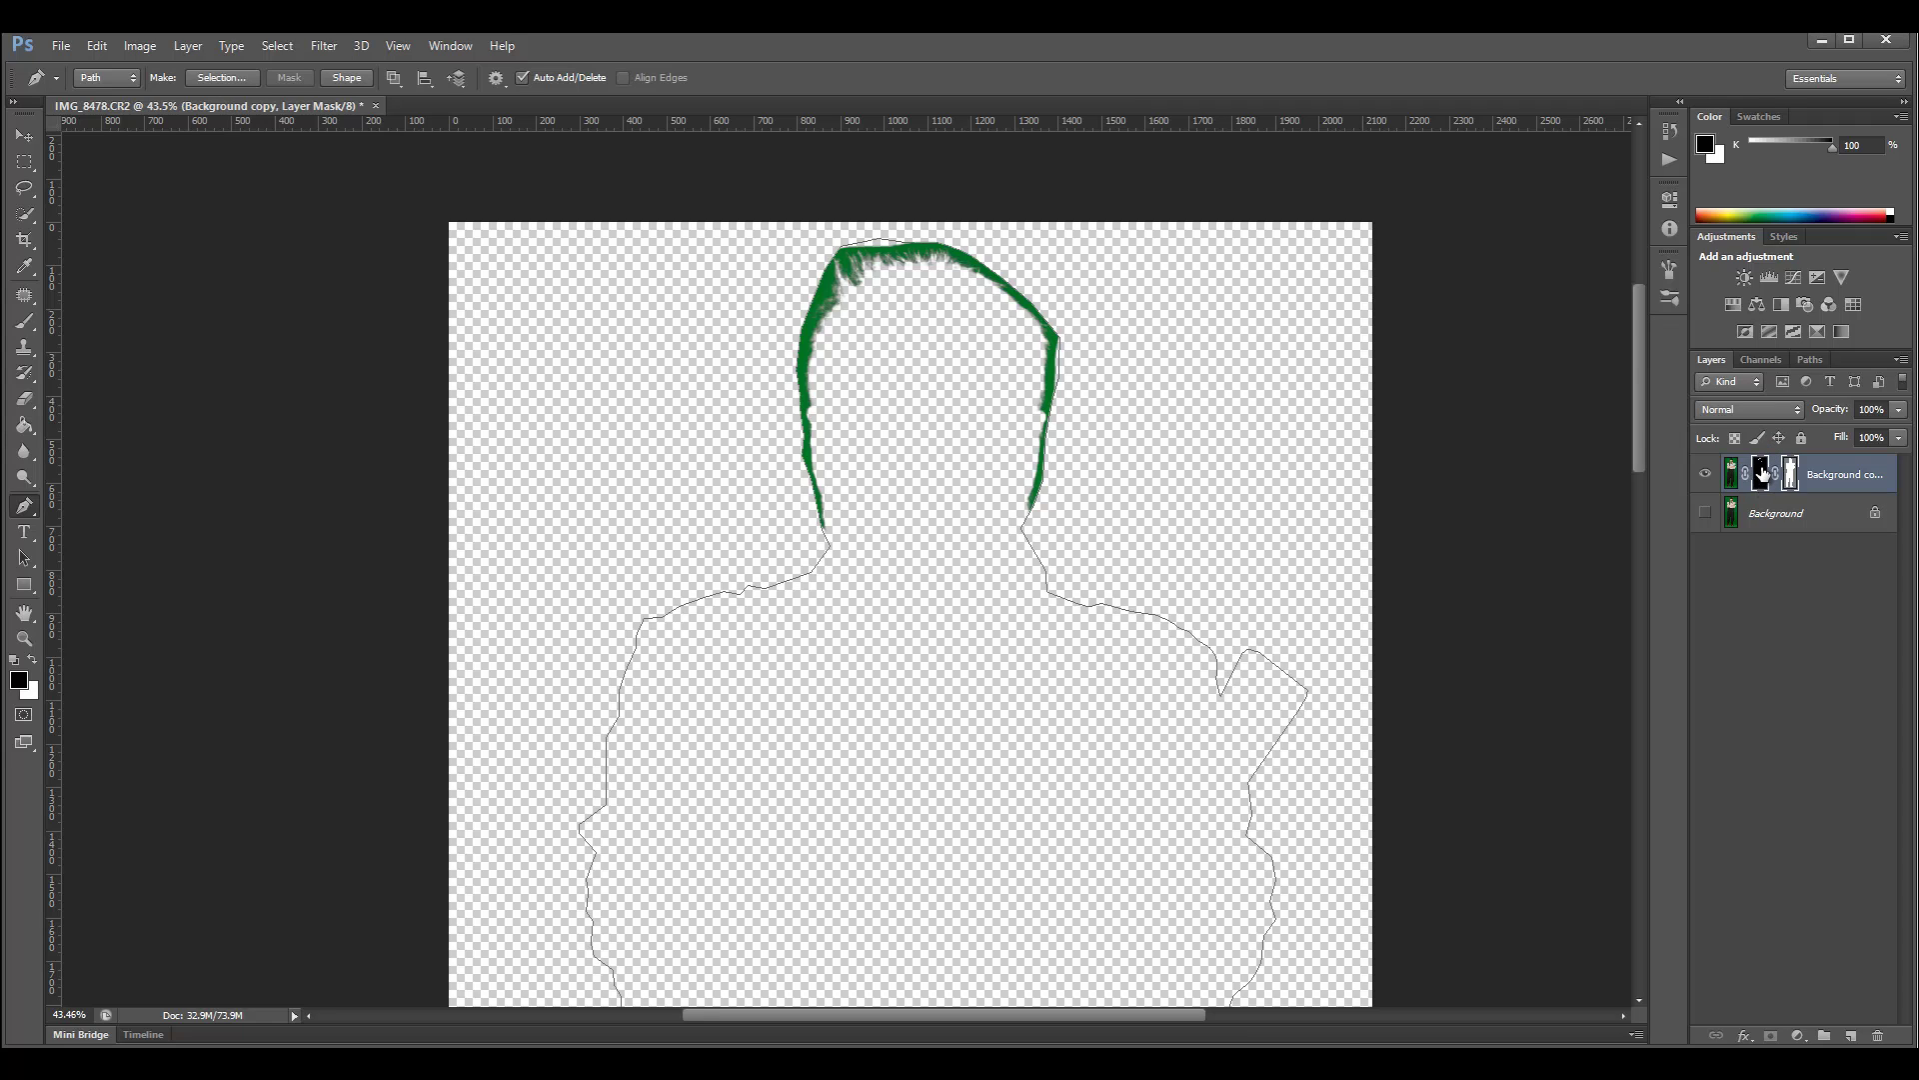
Invert the layer mask to reveal the man and select the mask path's anchors
{"action": "key", "text": "ctrl+i"}
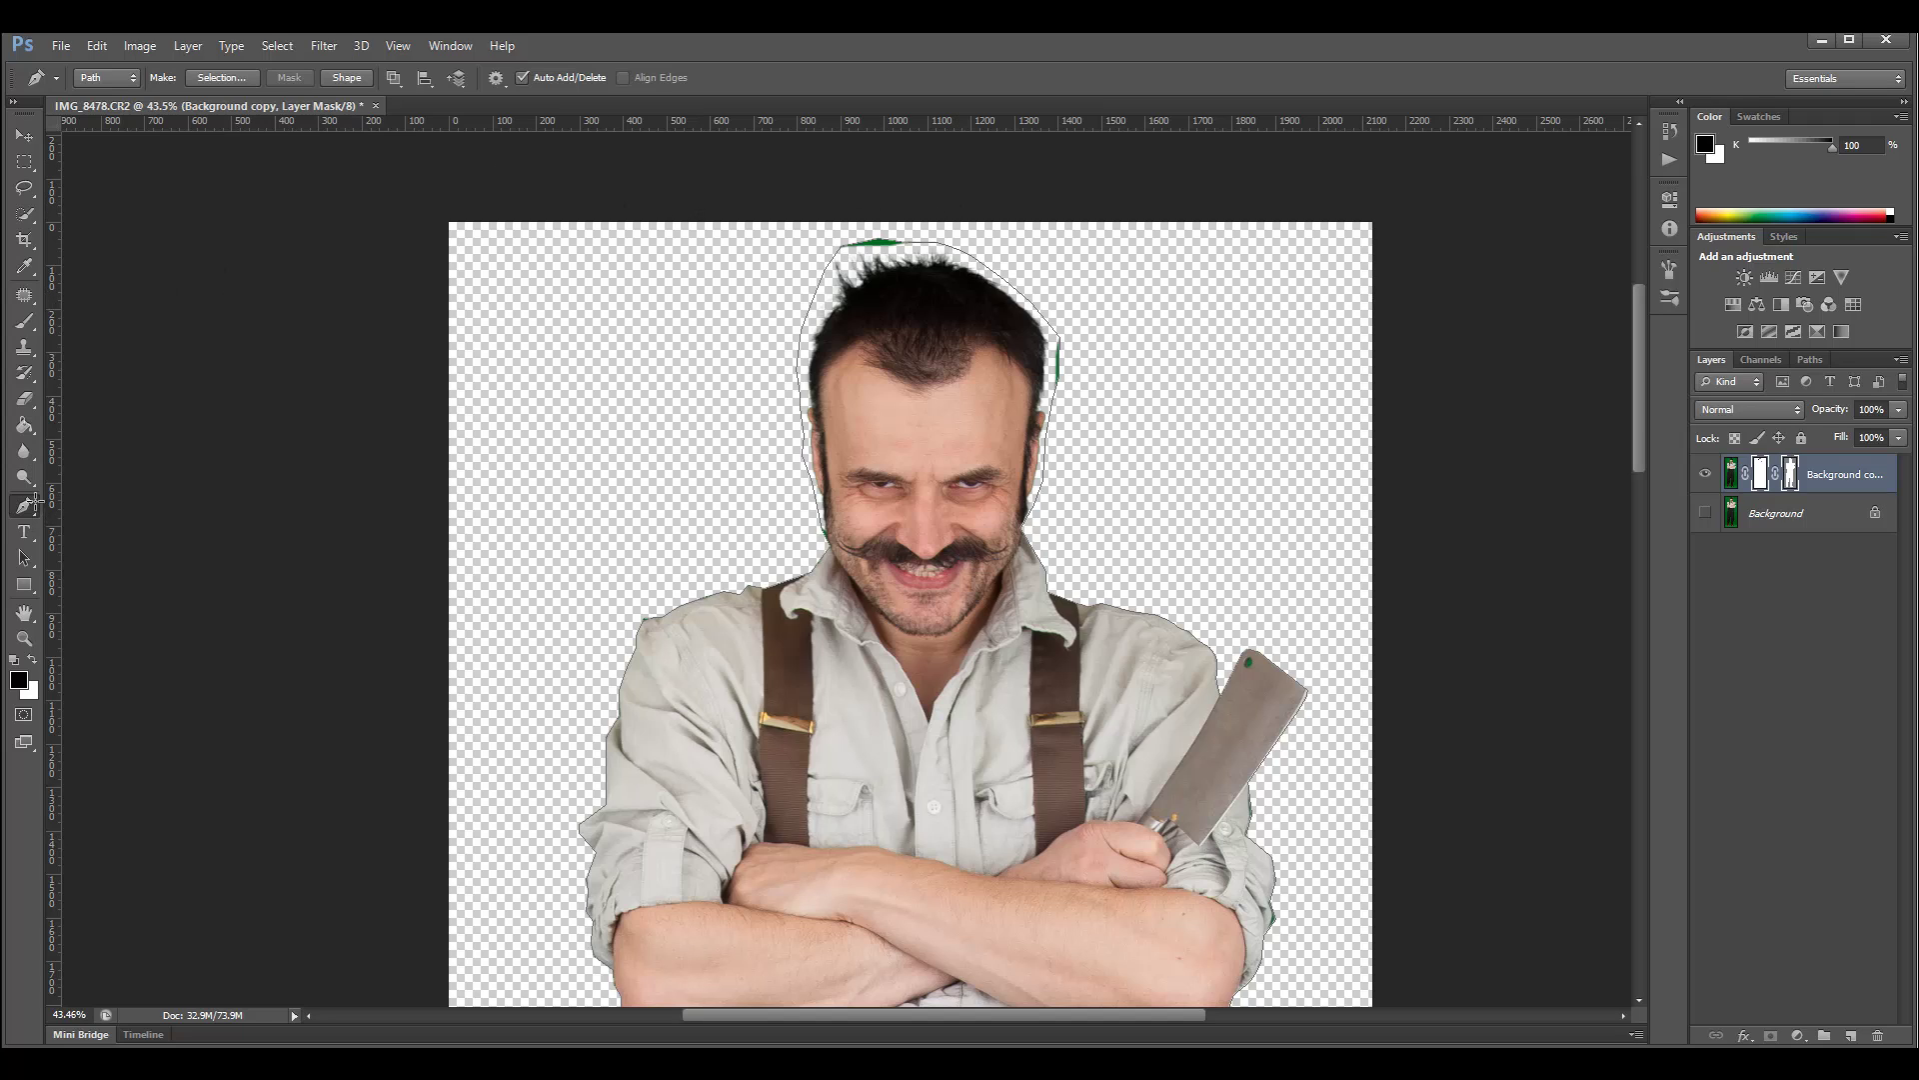
{"action": "key", "text": "alt"}
{"action": "left_click", "coordinate": [921, 247], "text": "ctrl"}
Drag the top path anchors down so the path follows the hairline
{"action": "scroll", "coordinate": [883, 246], "scroll_direction": "up", "scroll_amount": 8}
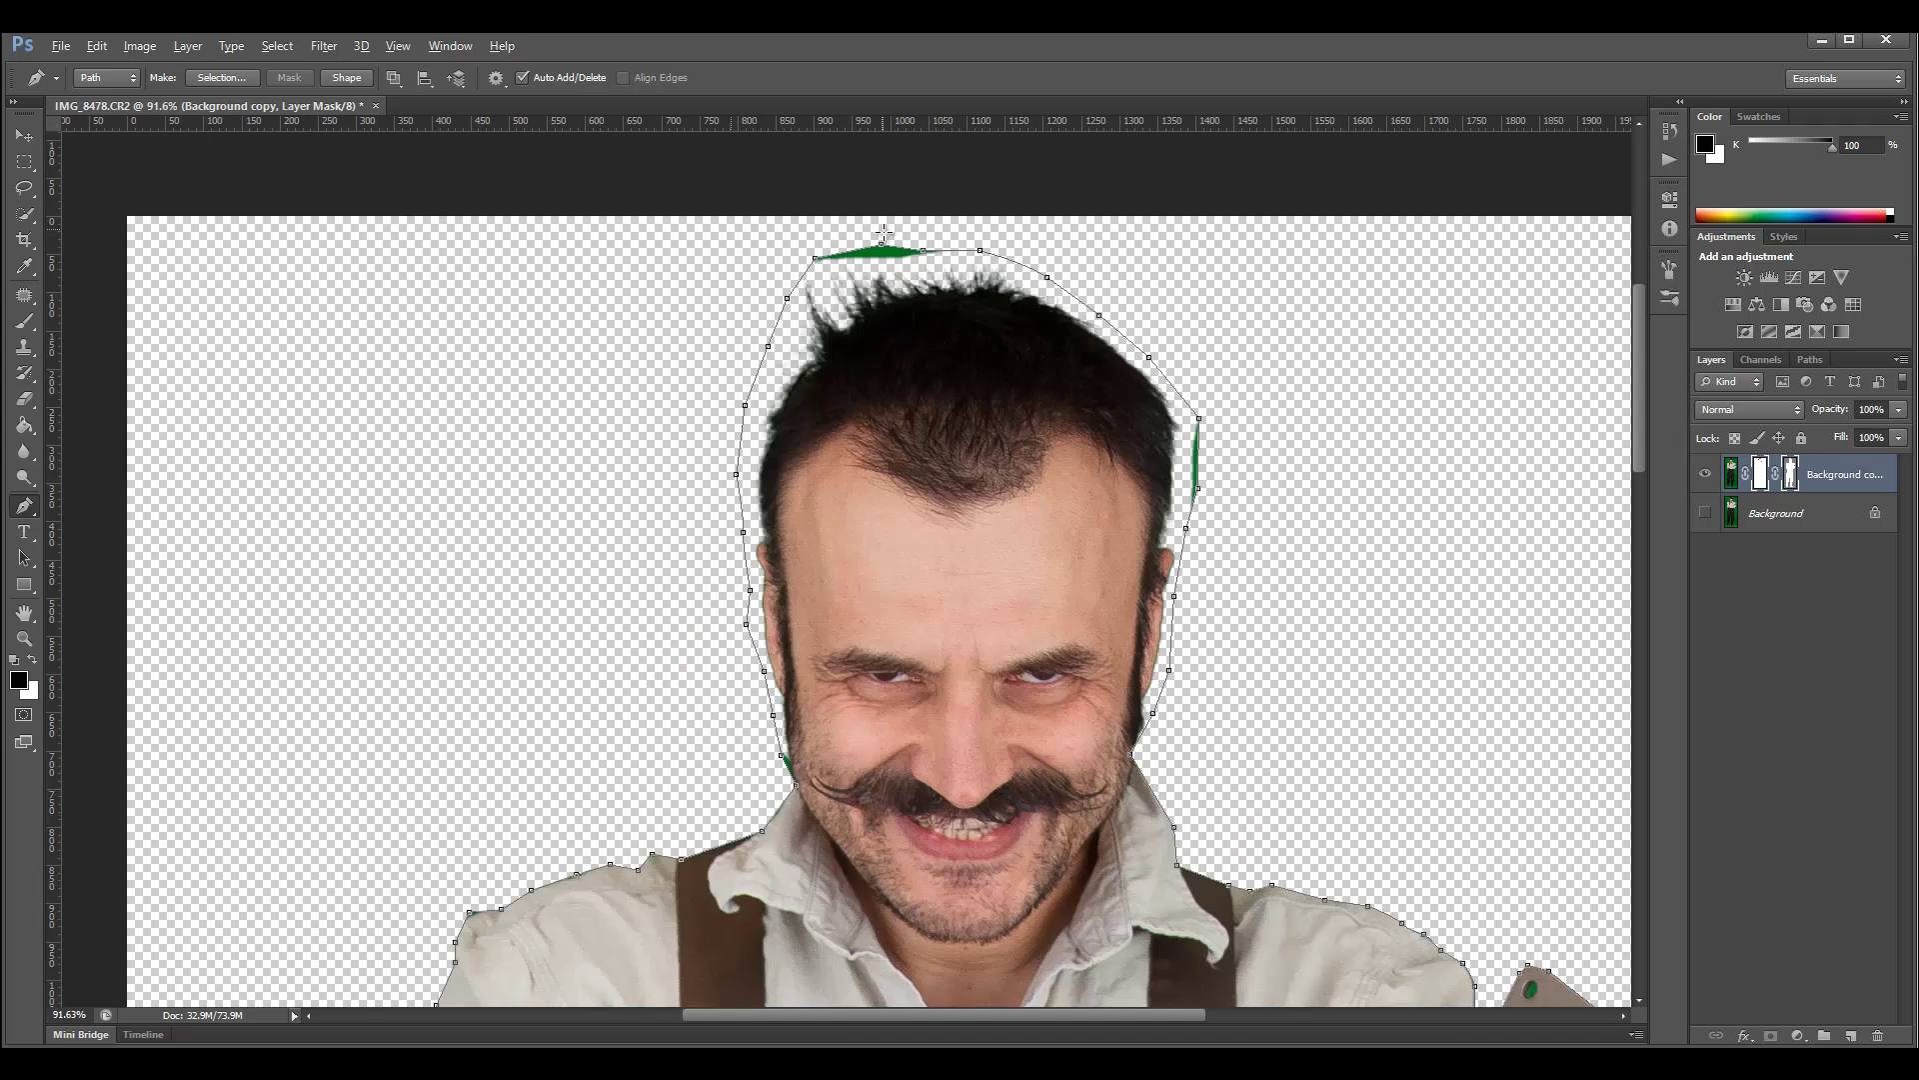
{"action": "key", "text": "alt"}
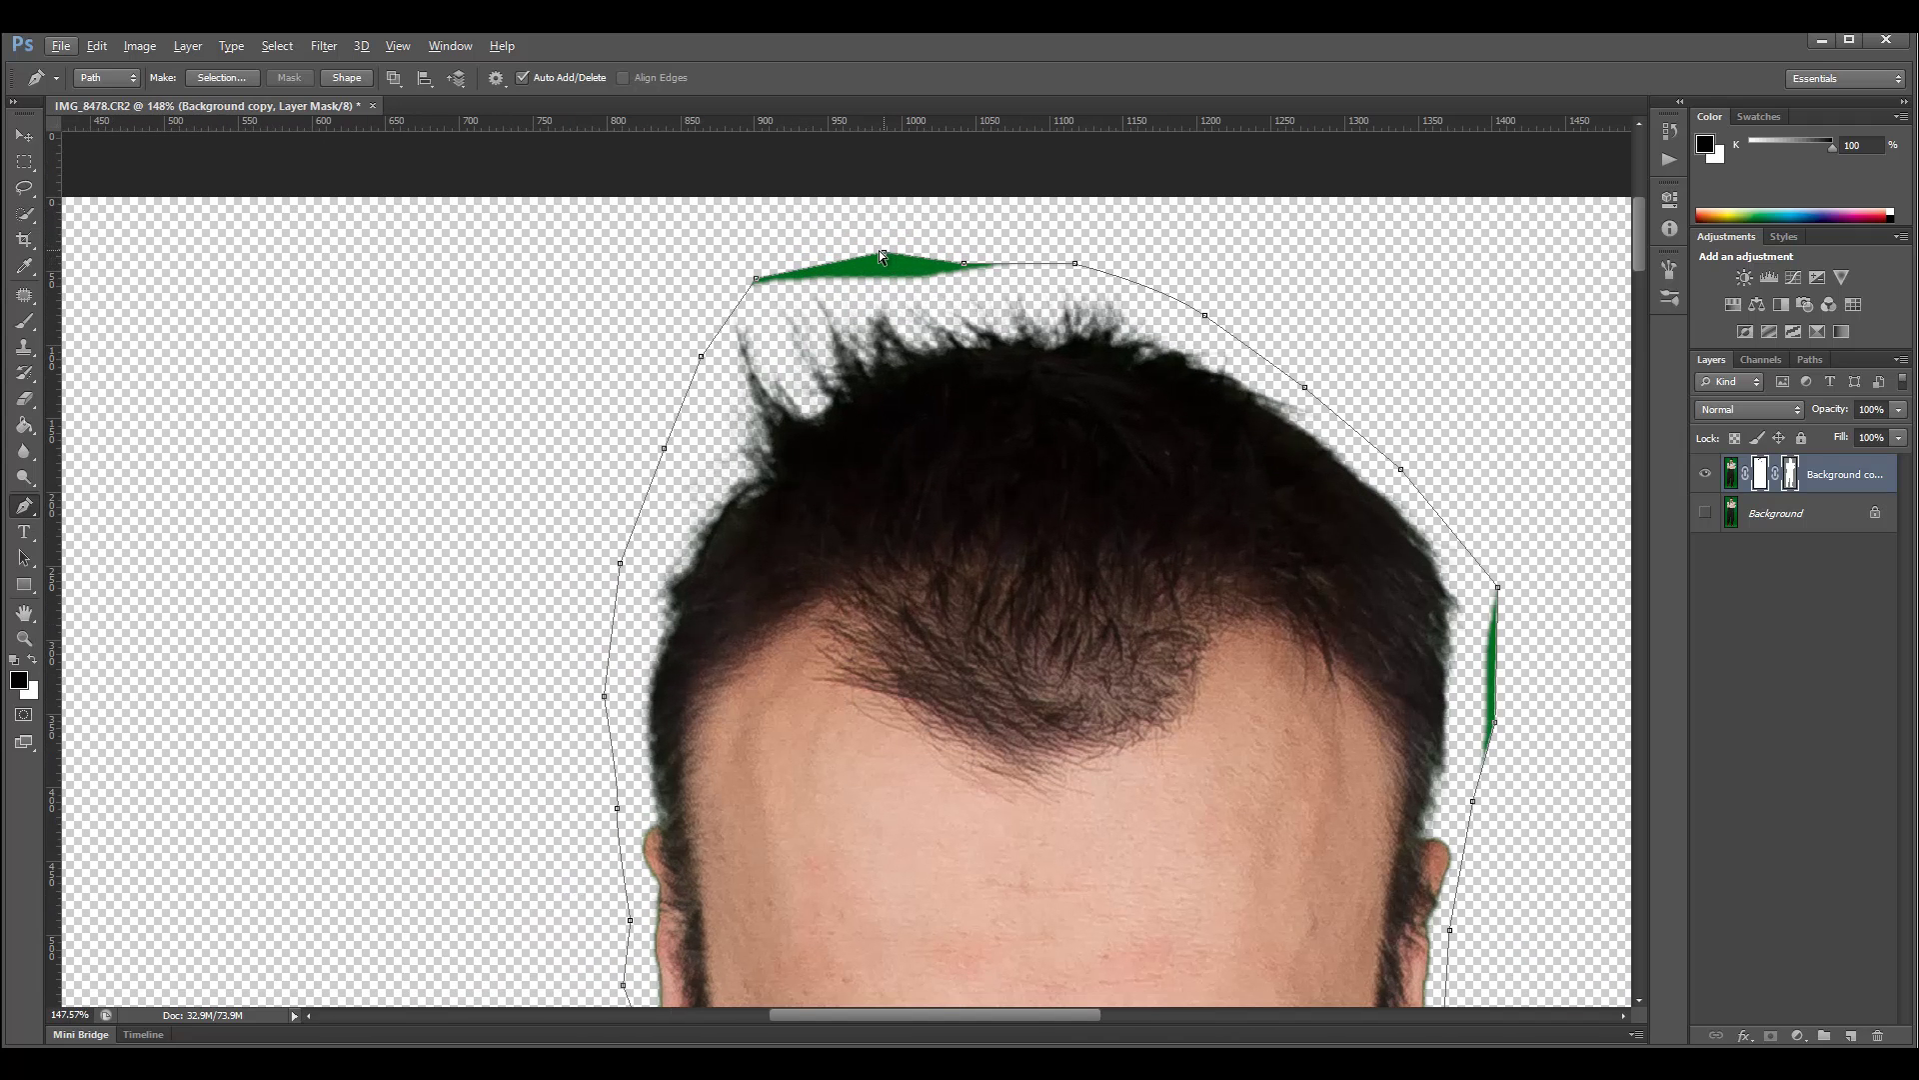
{"action": "left_click_drag", "start_coordinate": [884, 256], "coordinate": [965, 272]}
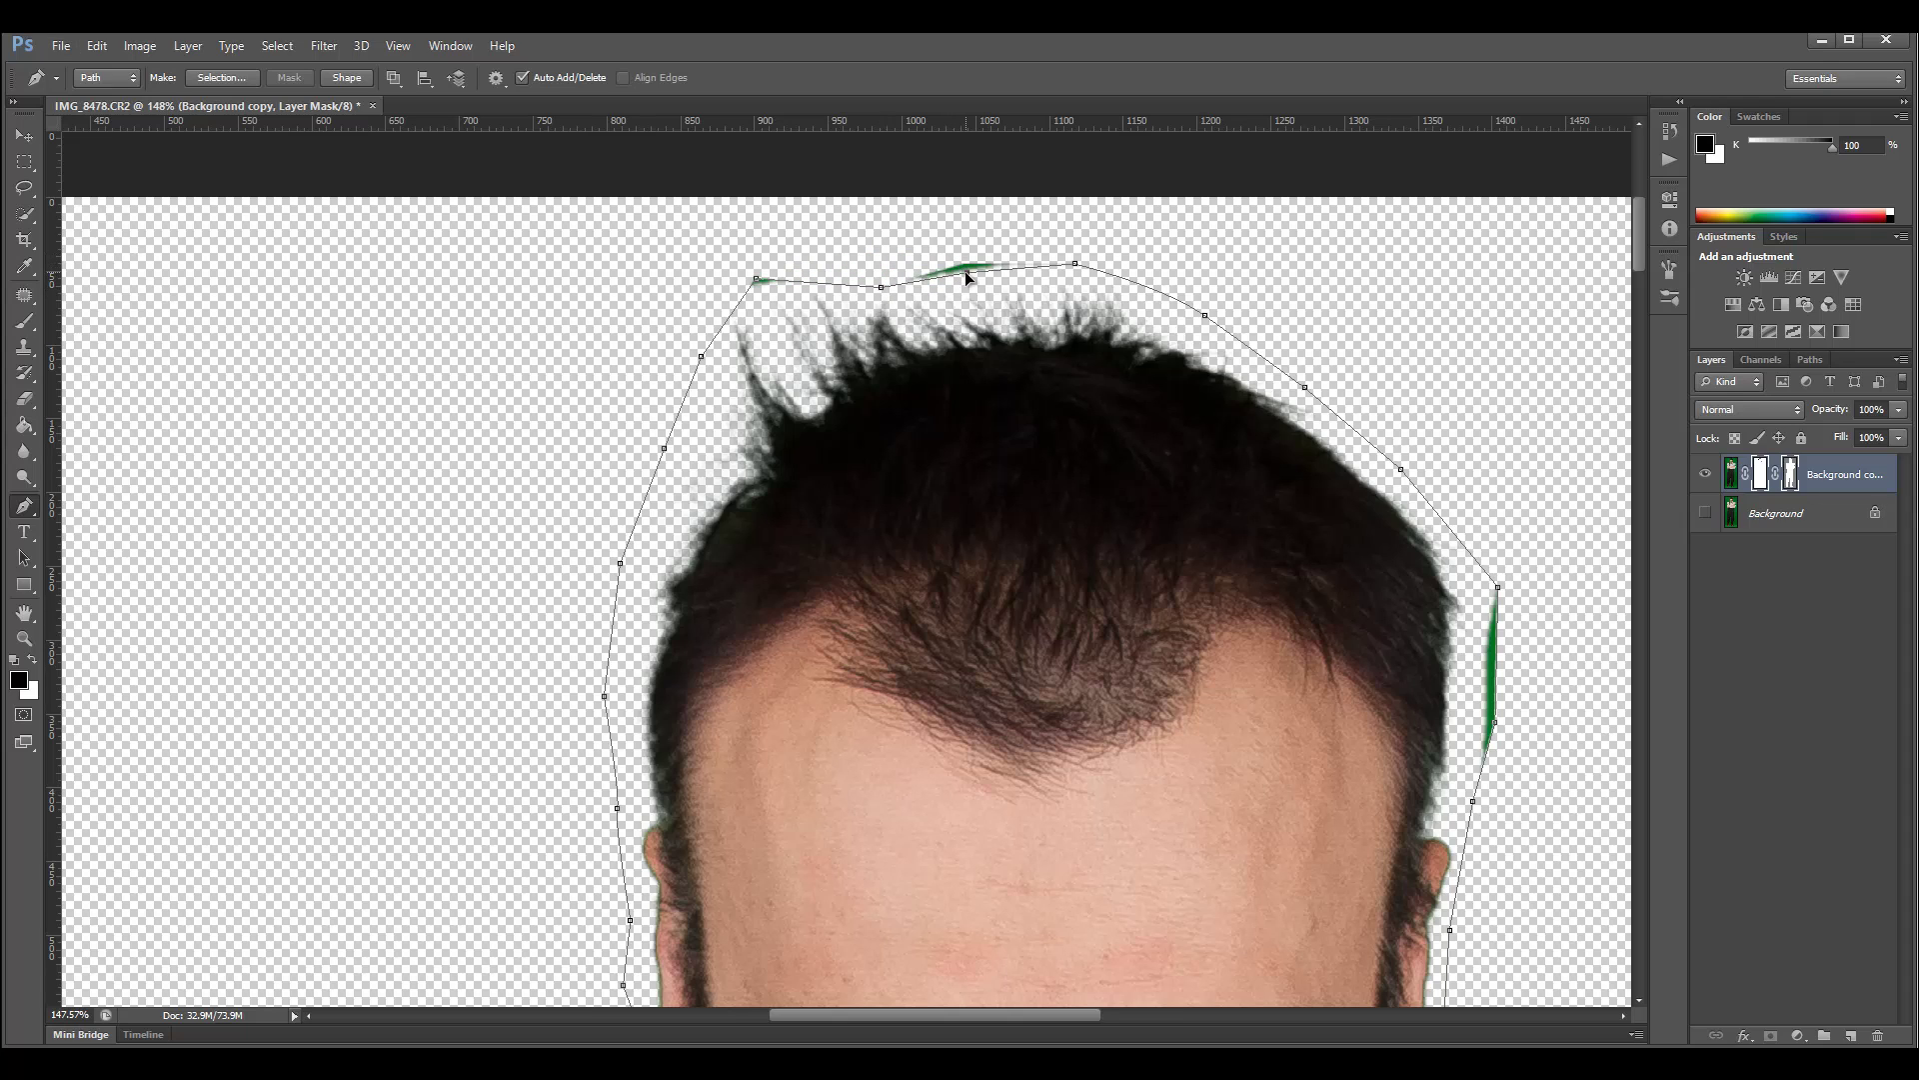
{"action": "left_click_drag", "start_coordinate": [758, 279], "coordinate": [761, 295]}
{"action": "left_click_drag", "start_coordinate": [1073, 263], "coordinate": [1069, 269]}
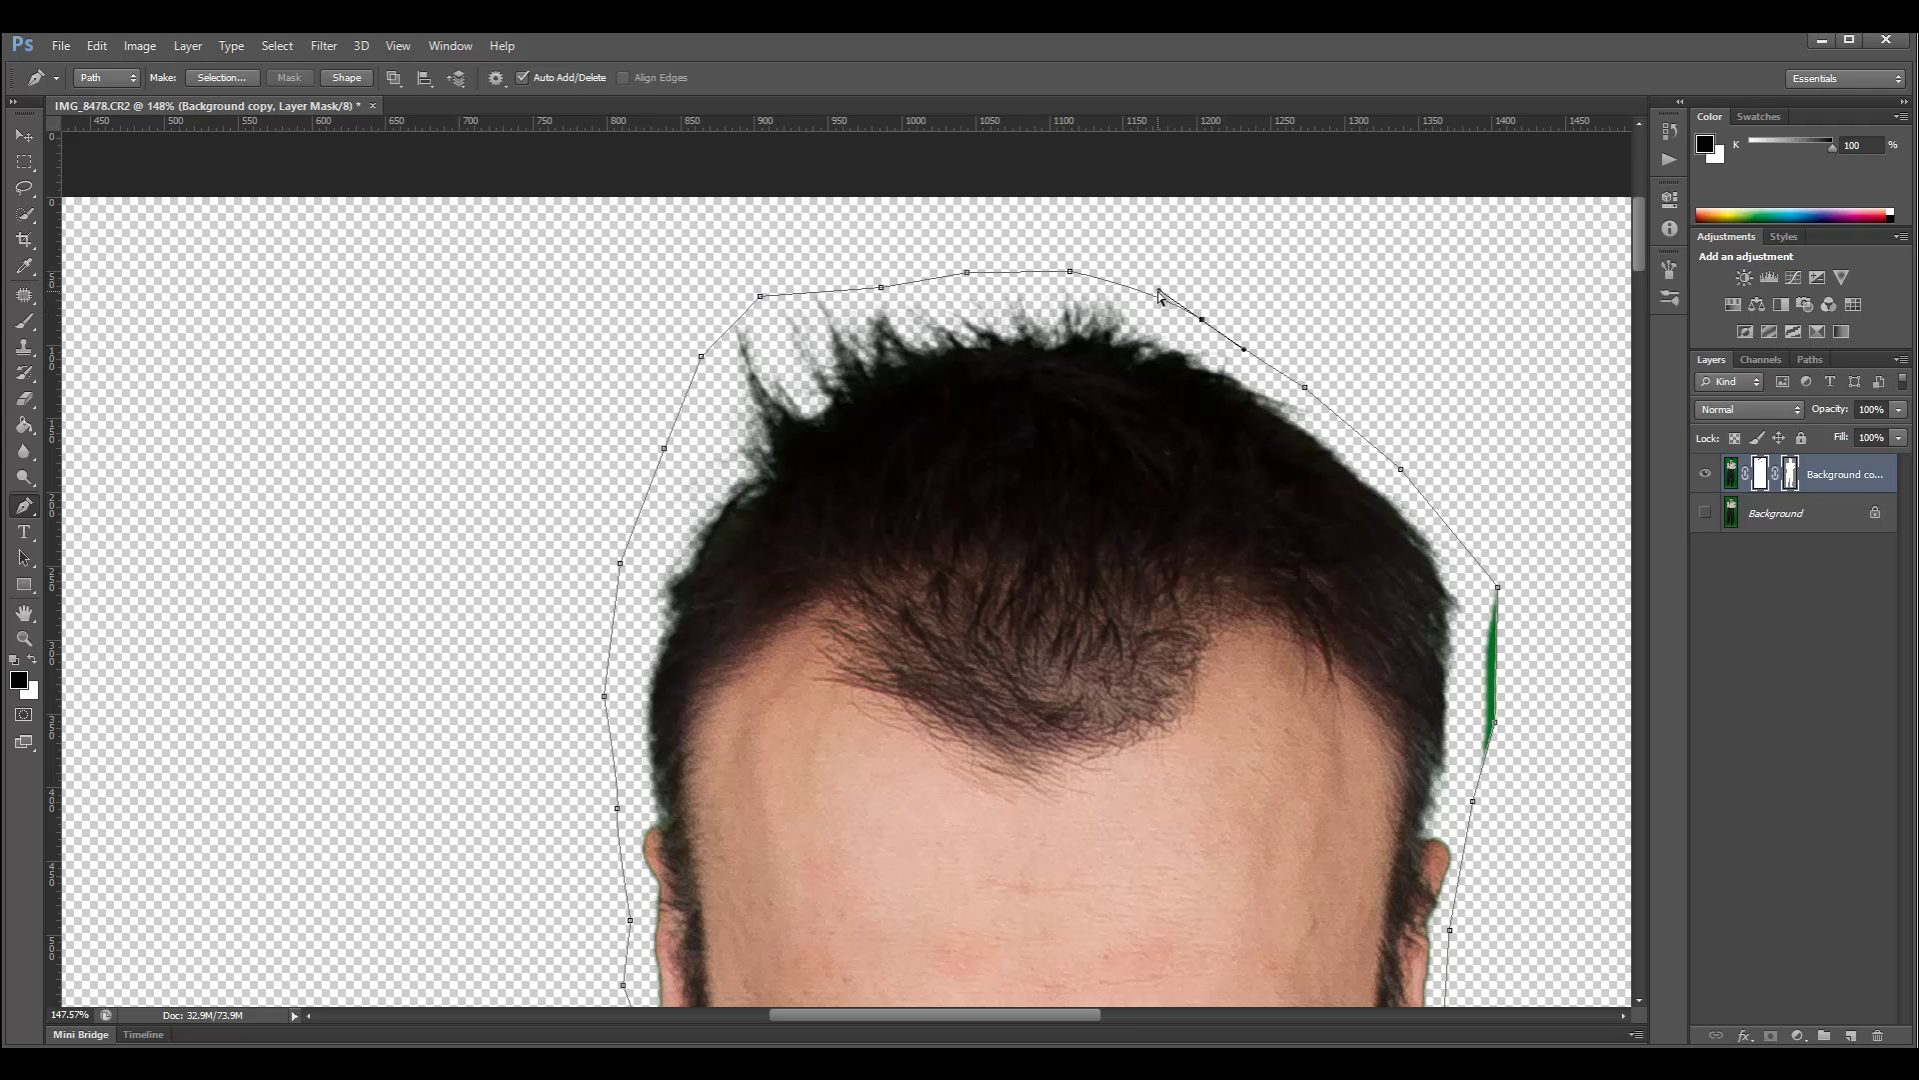
{"action": "left_click_drag", "start_coordinate": [1160, 287], "coordinate": [1142, 283]}
Move the left-side path points in against the head
{"action": "key", "text": "alt"}
{"action": "key", "text": "alt"}
{"action": "left_click_drag", "start_coordinate": [620, 562], "coordinate": [655, 513]}
{"action": "left_click_drag", "start_coordinate": [610, 696], "coordinate": [611, 694]}
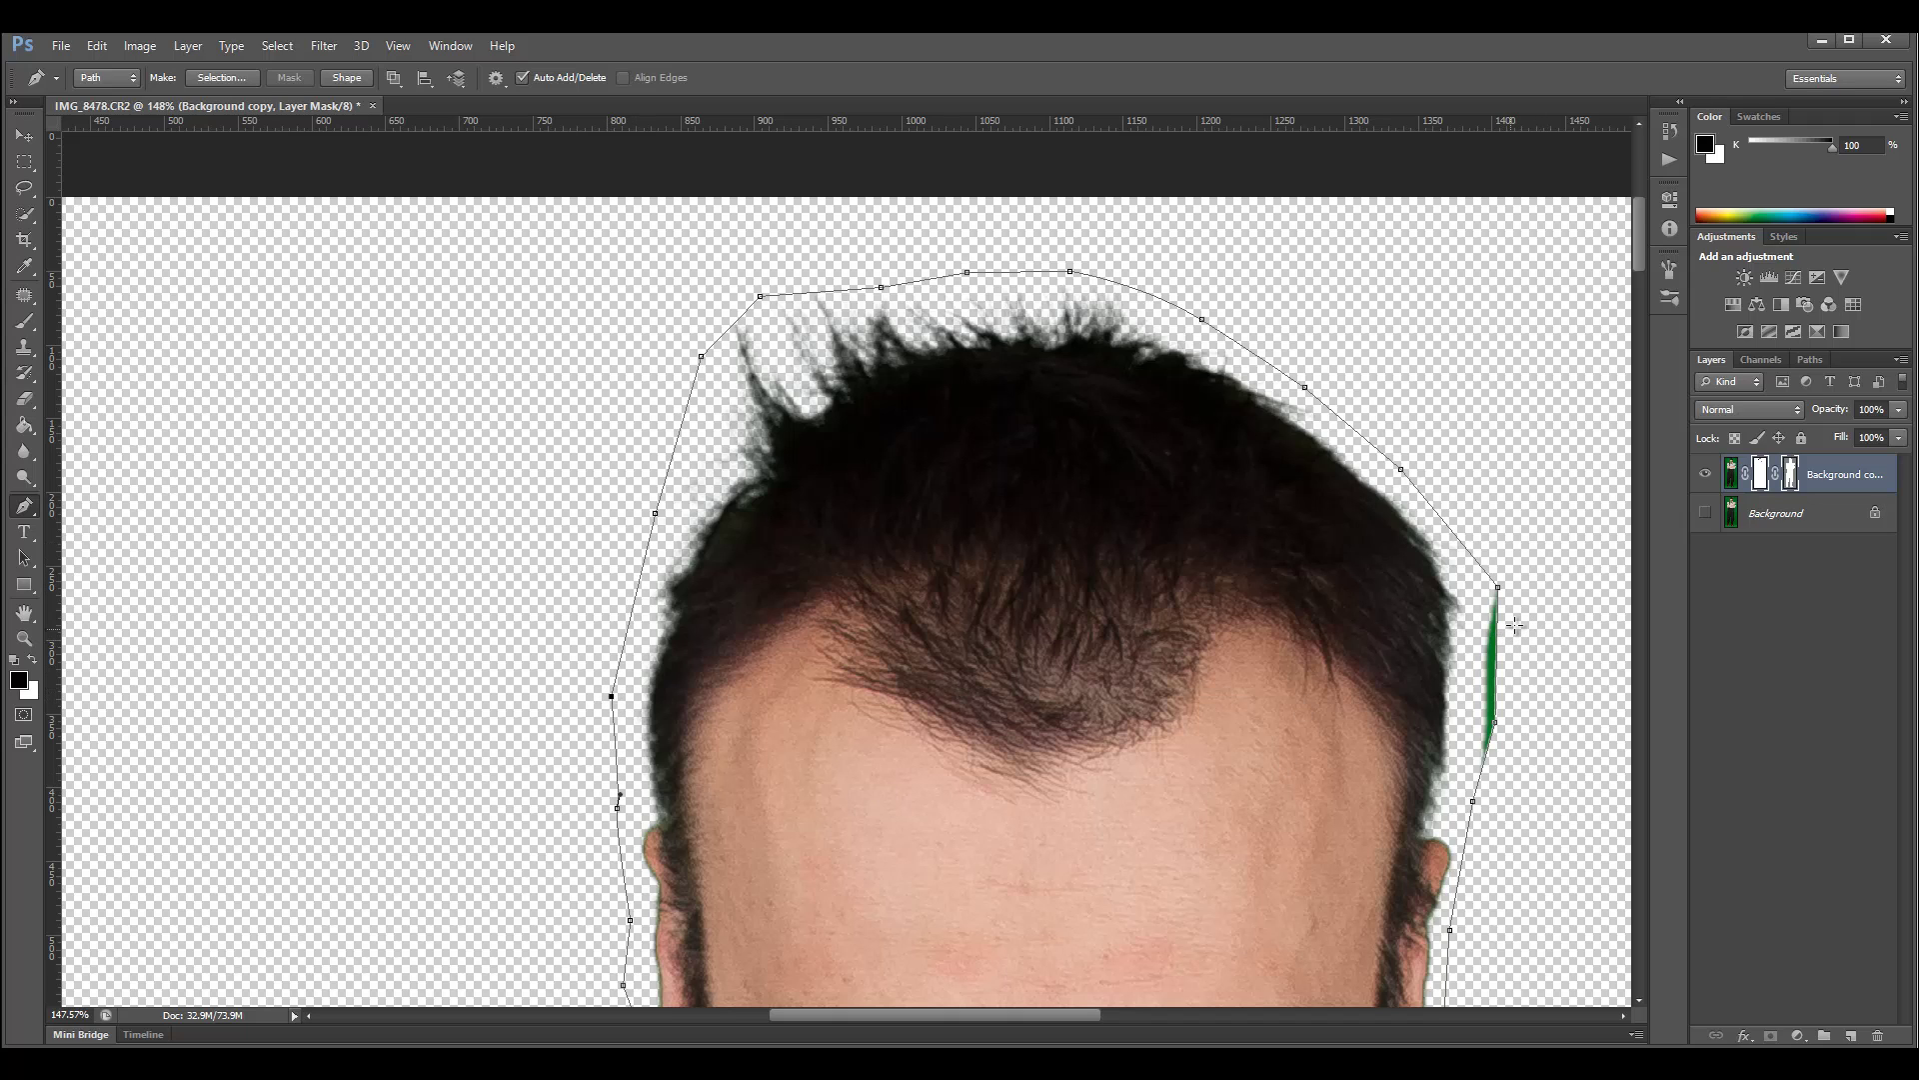
{"action": "left_click_drag", "start_coordinate": [1269, 527], "coordinate": [856, 364]}
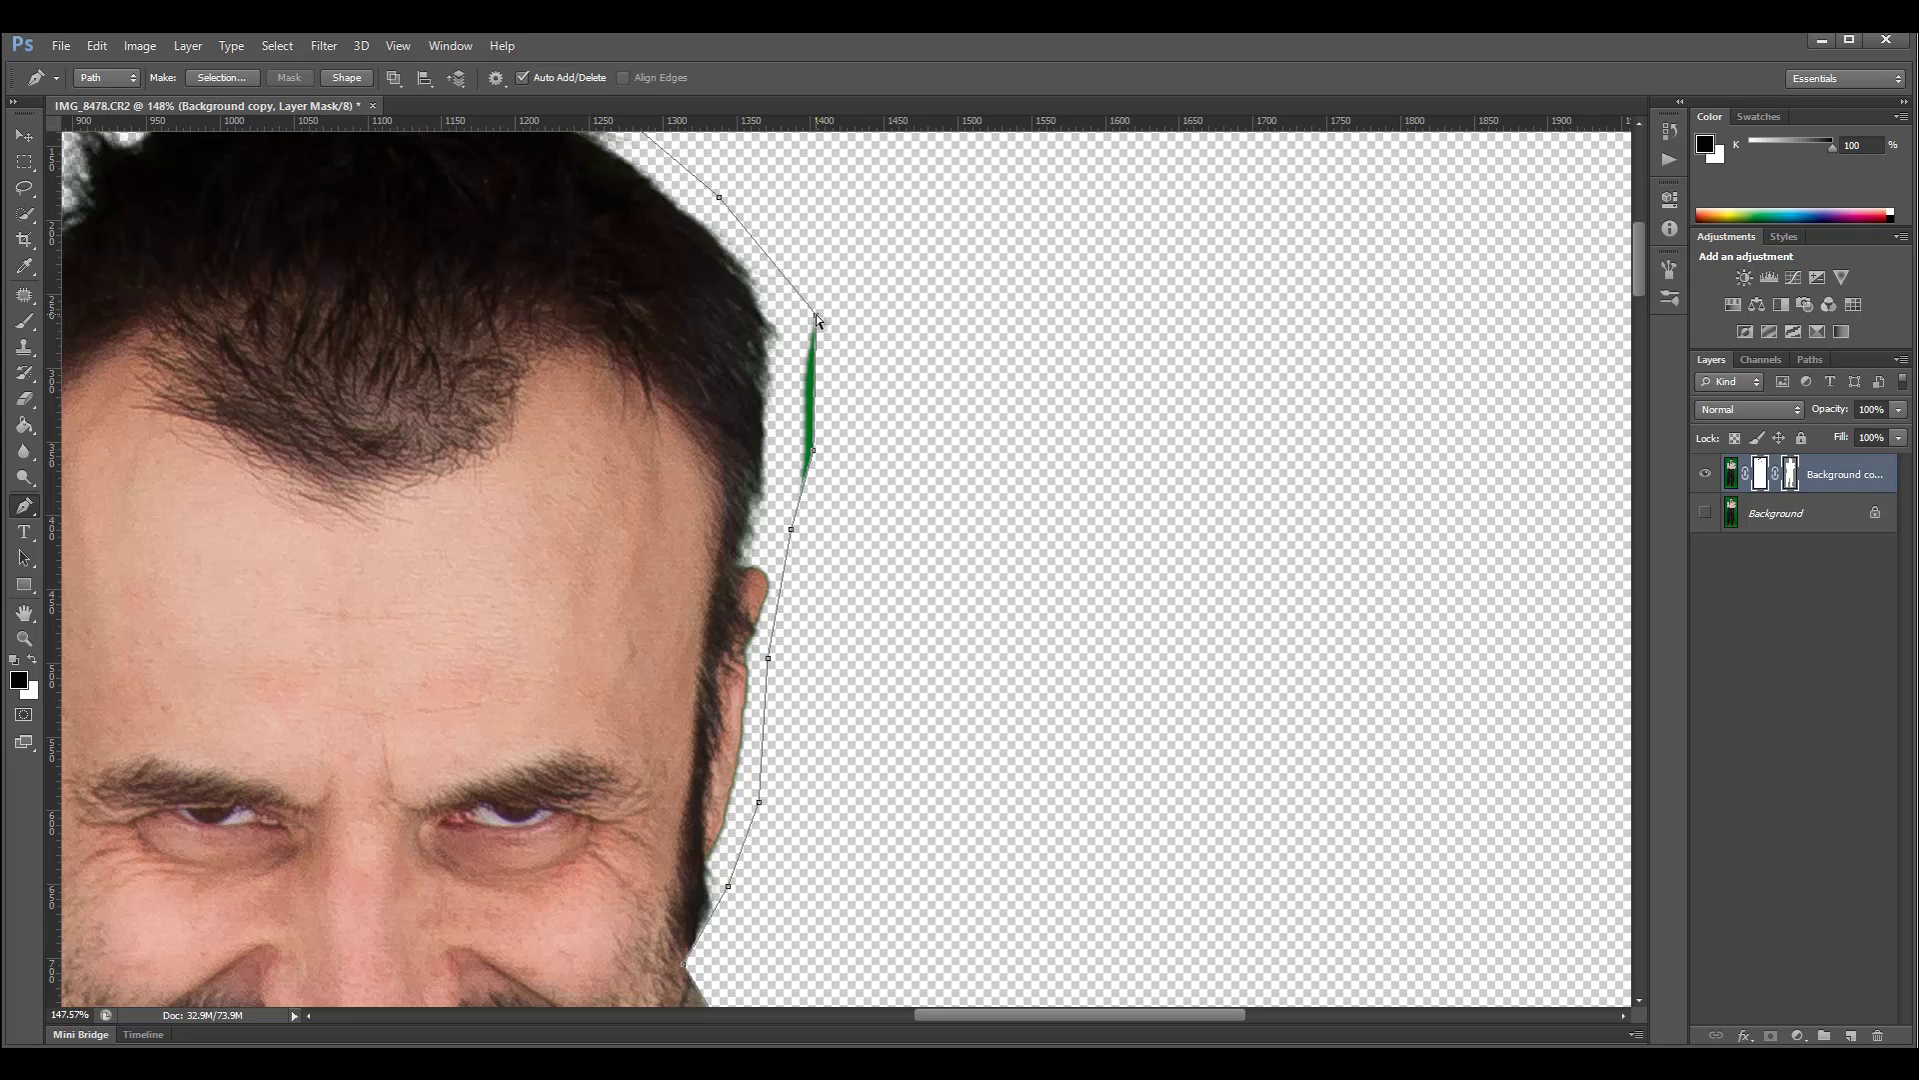
Pull the path points in along the head's right side, temple and cheek
{"action": "left_click_drag", "start_coordinate": [816, 315], "coordinate": [791, 312]}
{"action": "left_click_drag", "start_coordinate": [812, 452], "coordinate": [784, 450]}
{"action": "left_click_drag", "start_coordinate": [790, 529], "coordinate": [778, 530]}
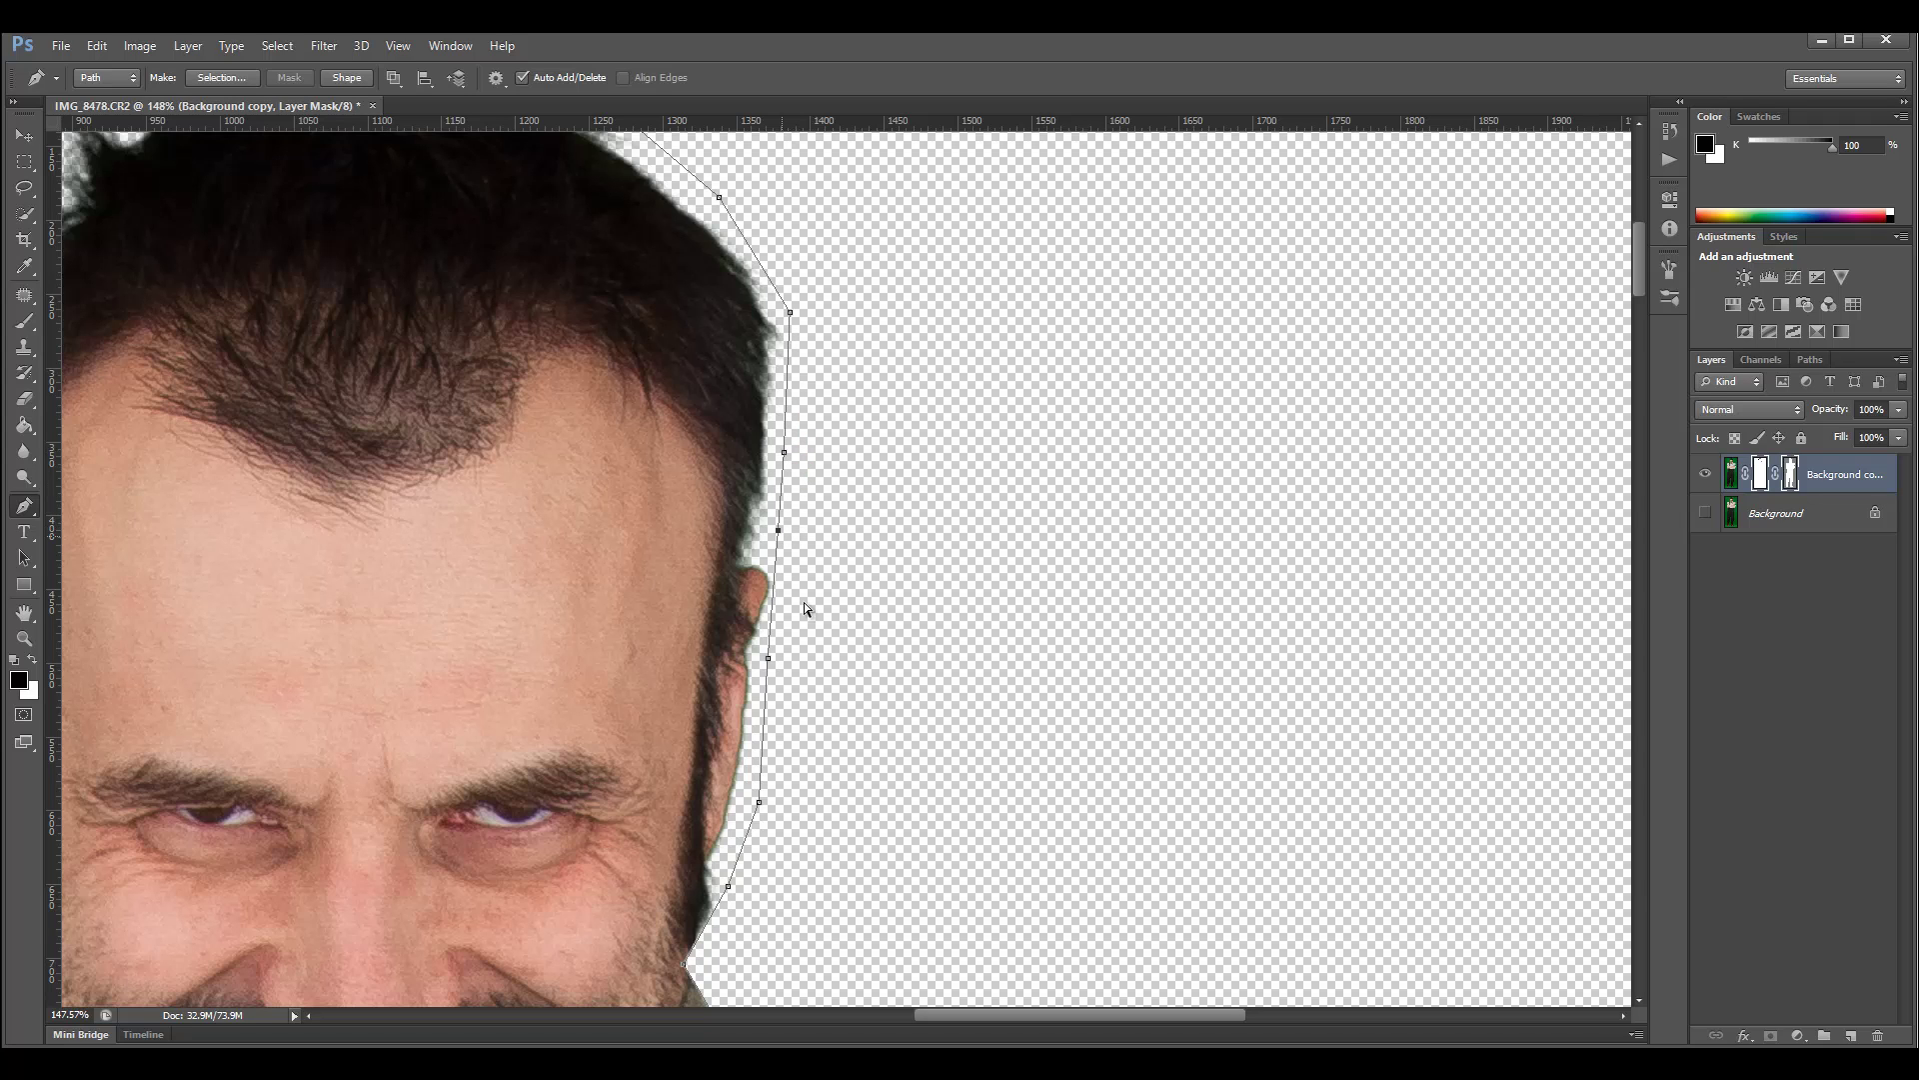
{"action": "left_click_drag", "start_coordinate": [756, 800], "coordinate": [738, 798]}
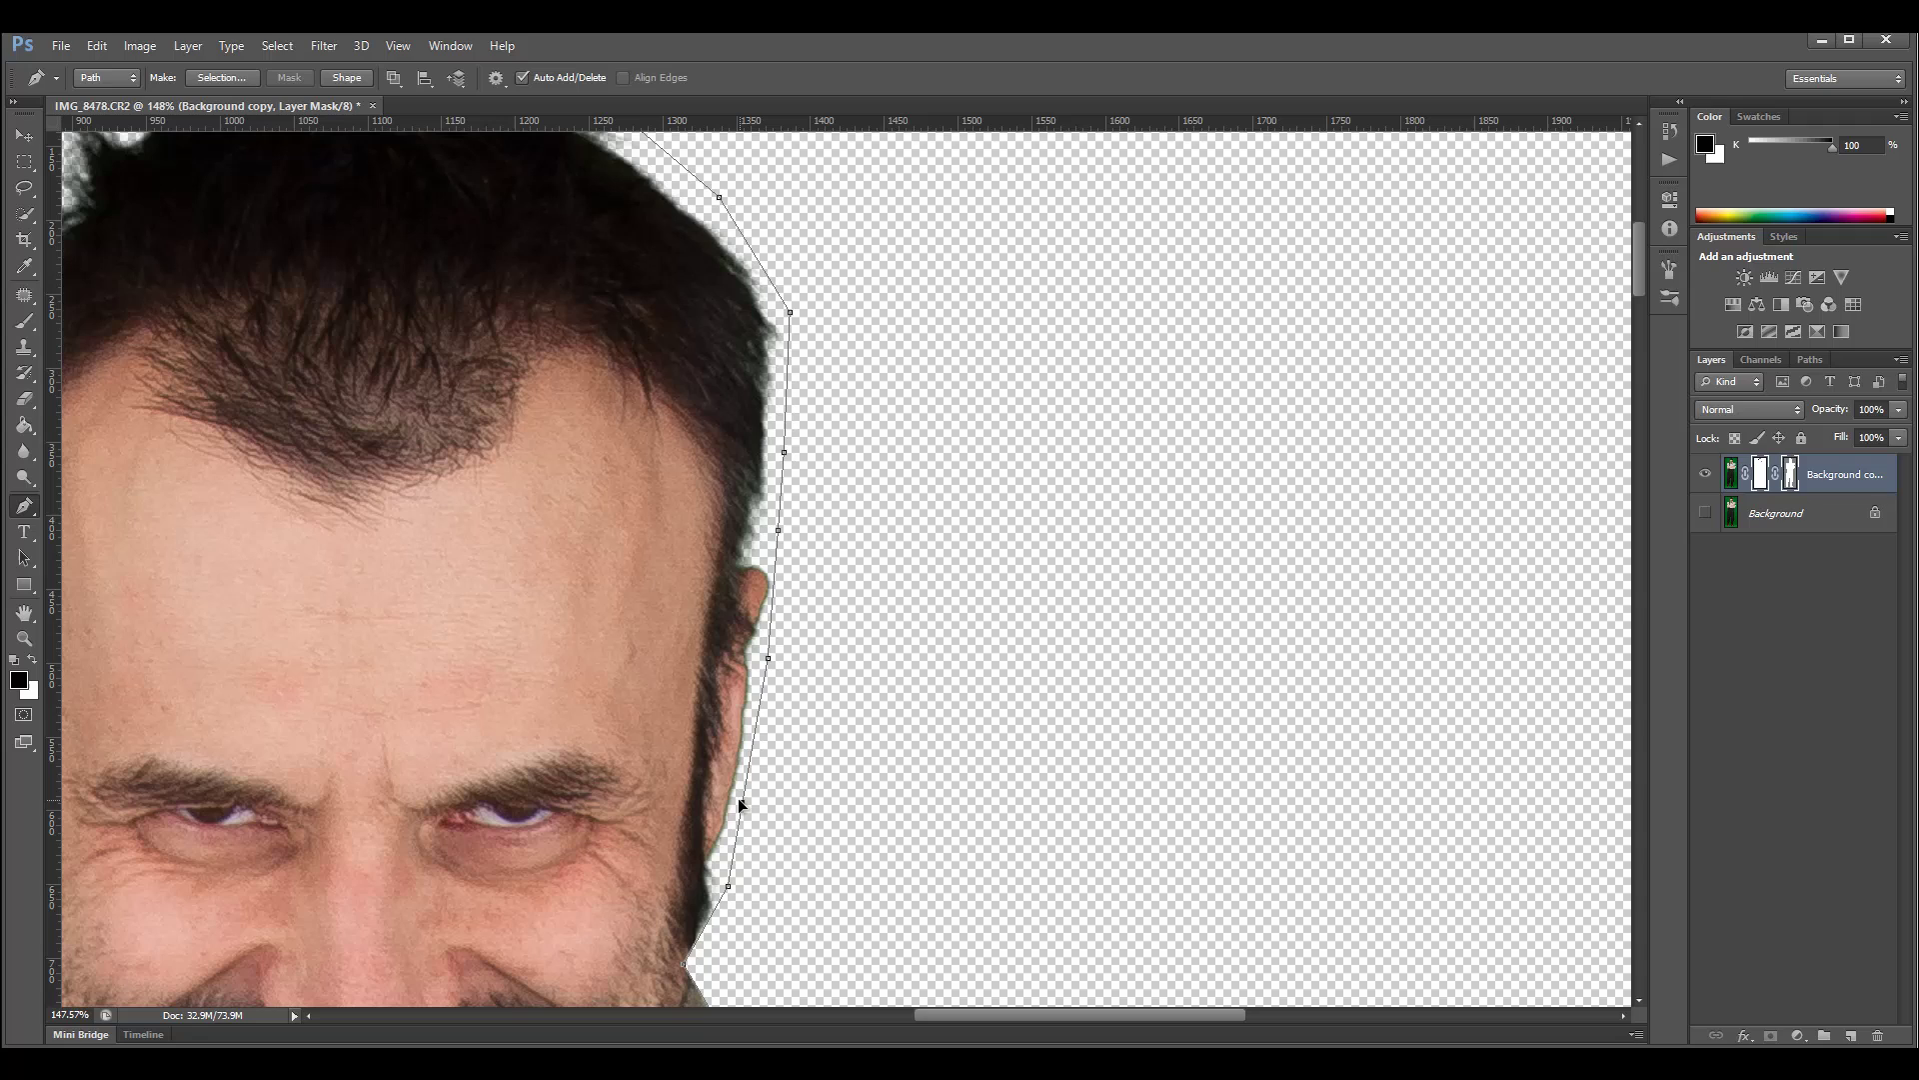
{"action": "left_click", "coordinate": [728, 887], "text": "ctrl"}
{"action": "left_click_drag", "start_coordinate": [714, 922], "coordinate": [711, 939]}
Shift the path point beside the beard, then try reshaping the collar curve and undo it
{"action": "left_click_drag", "start_coordinate": [814, 823], "coordinate": [855, 470]}
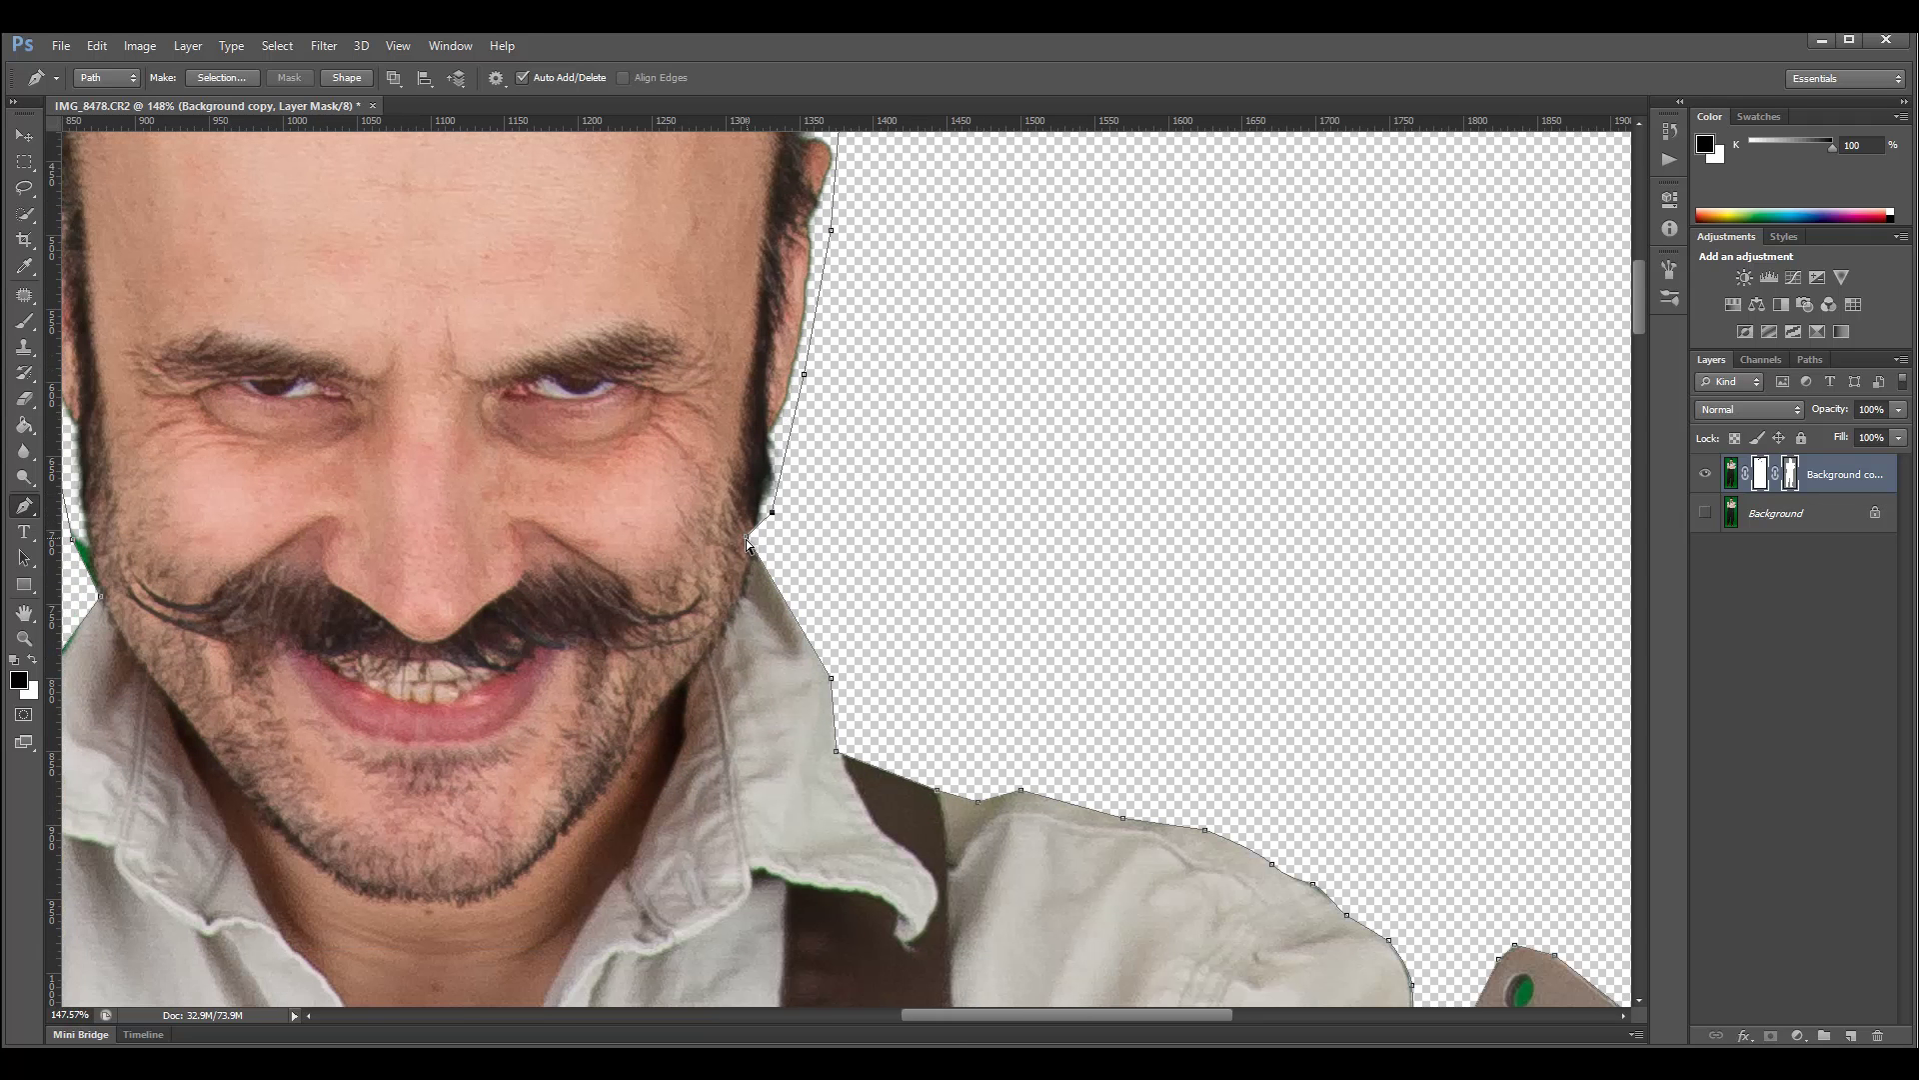
{"action": "left_click_drag", "start_coordinate": [745, 538], "coordinate": [768, 538]}
{"action": "key", "text": "alt"}
{"action": "key", "text": "alt"}
{"action": "left_click_drag", "start_coordinate": [820, 641], "coordinate": [850, 642]}
{"action": "key", "text": "ctrl+z"}
Zoom in and draw a closed path around the cleaver's hole to make it transparent
{"action": "mouse_move", "coordinate": [1638, 290]}
{"action": "left_mouse_down"}
{"action": "mouse_move", "coordinate": [1643, 374]}
{"action": "mouse_move", "coordinate": [1649, 320]}
{"action": "left_mouse_up"}
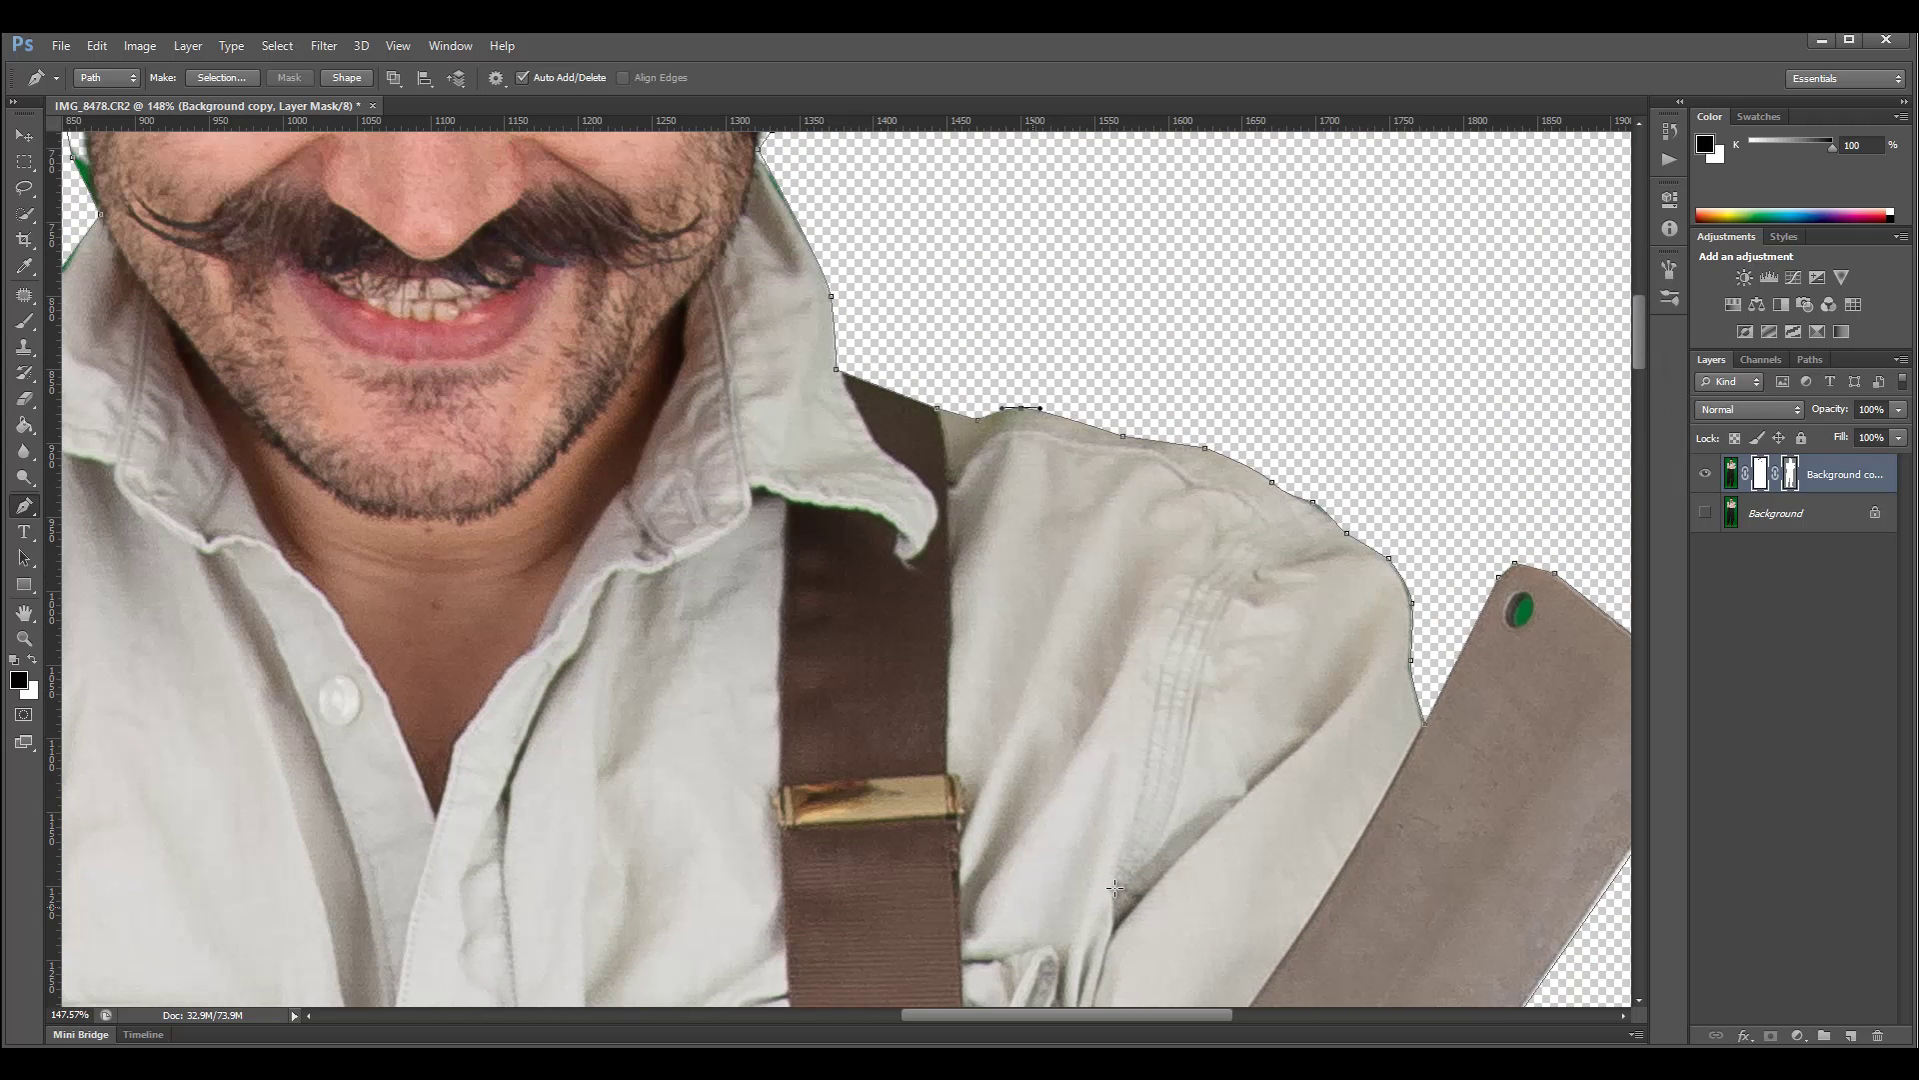
{"action": "left_click_drag", "start_coordinate": [1105, 1011], "coordinate": [1261, 1012]}
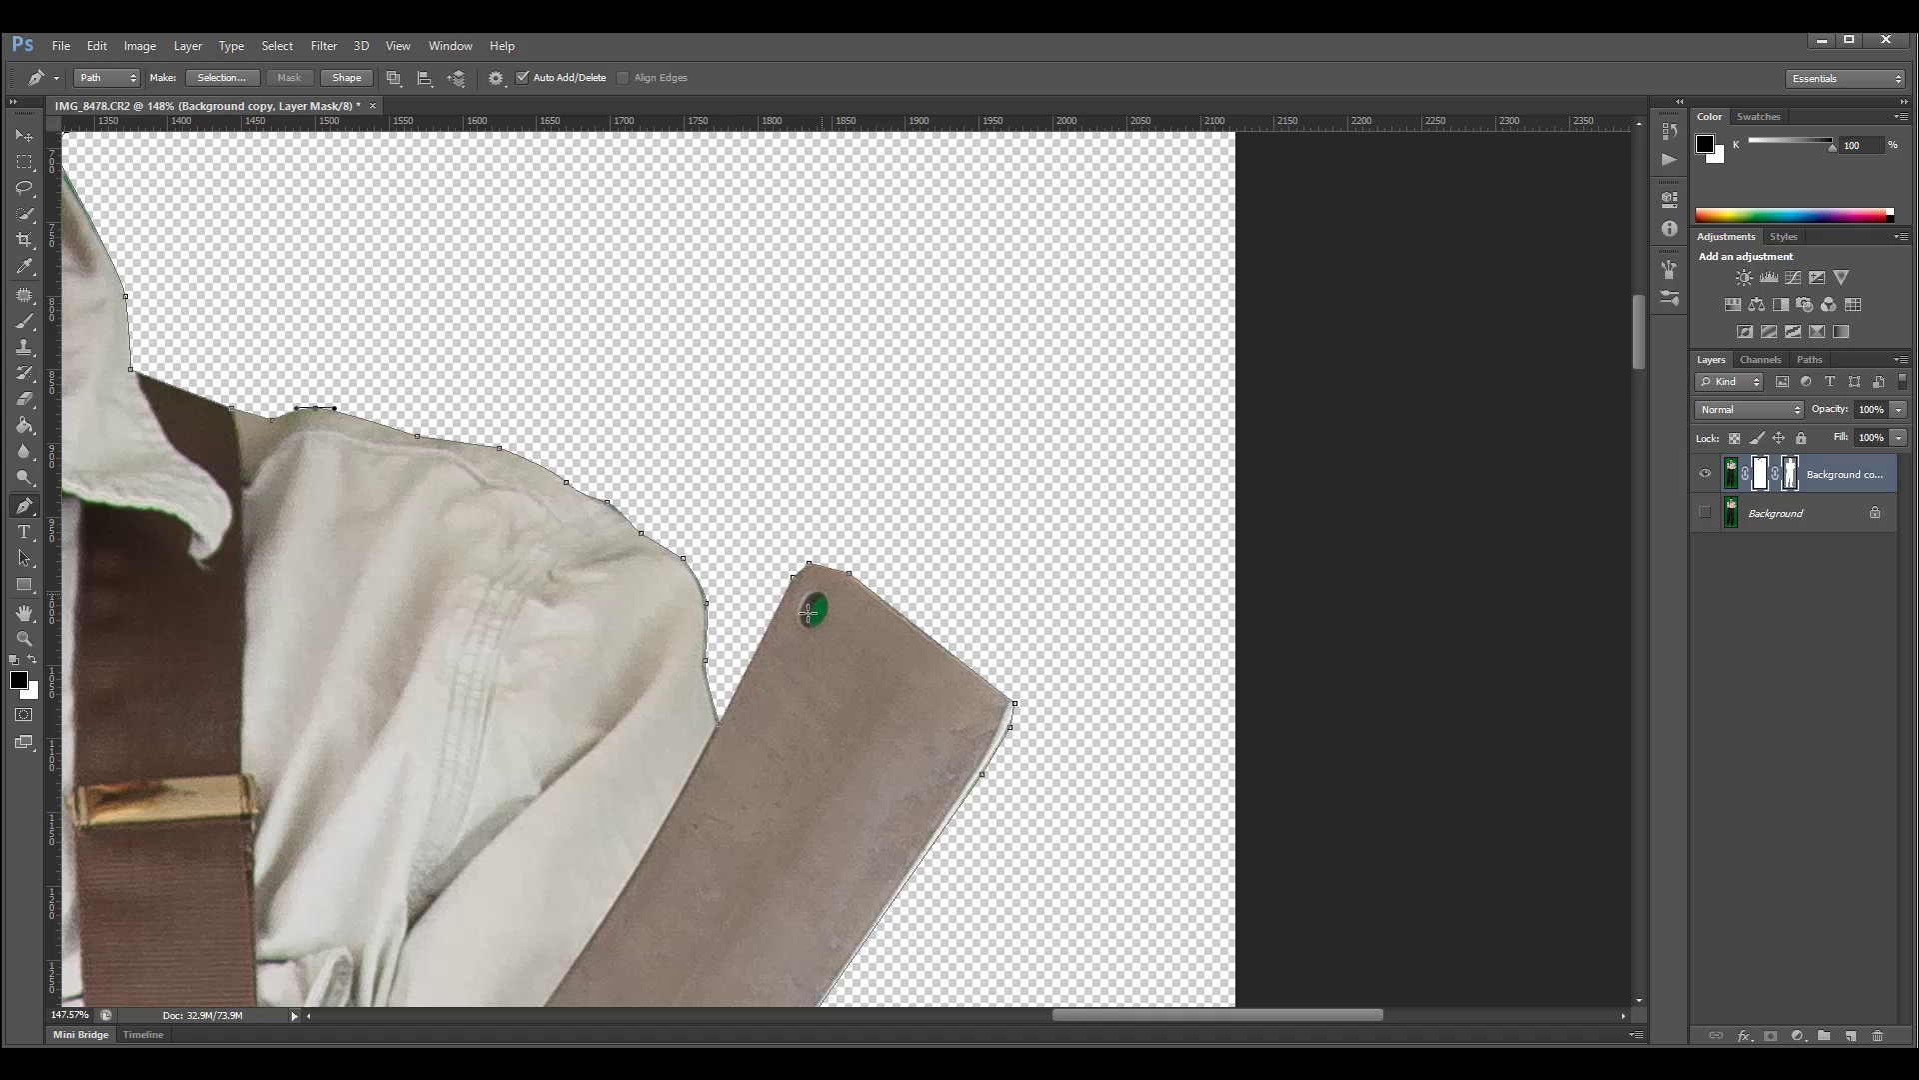
{"action": "scroll", "coordinate": [818, 600], "scroll_direction": "up", "scroll_amount": 5}
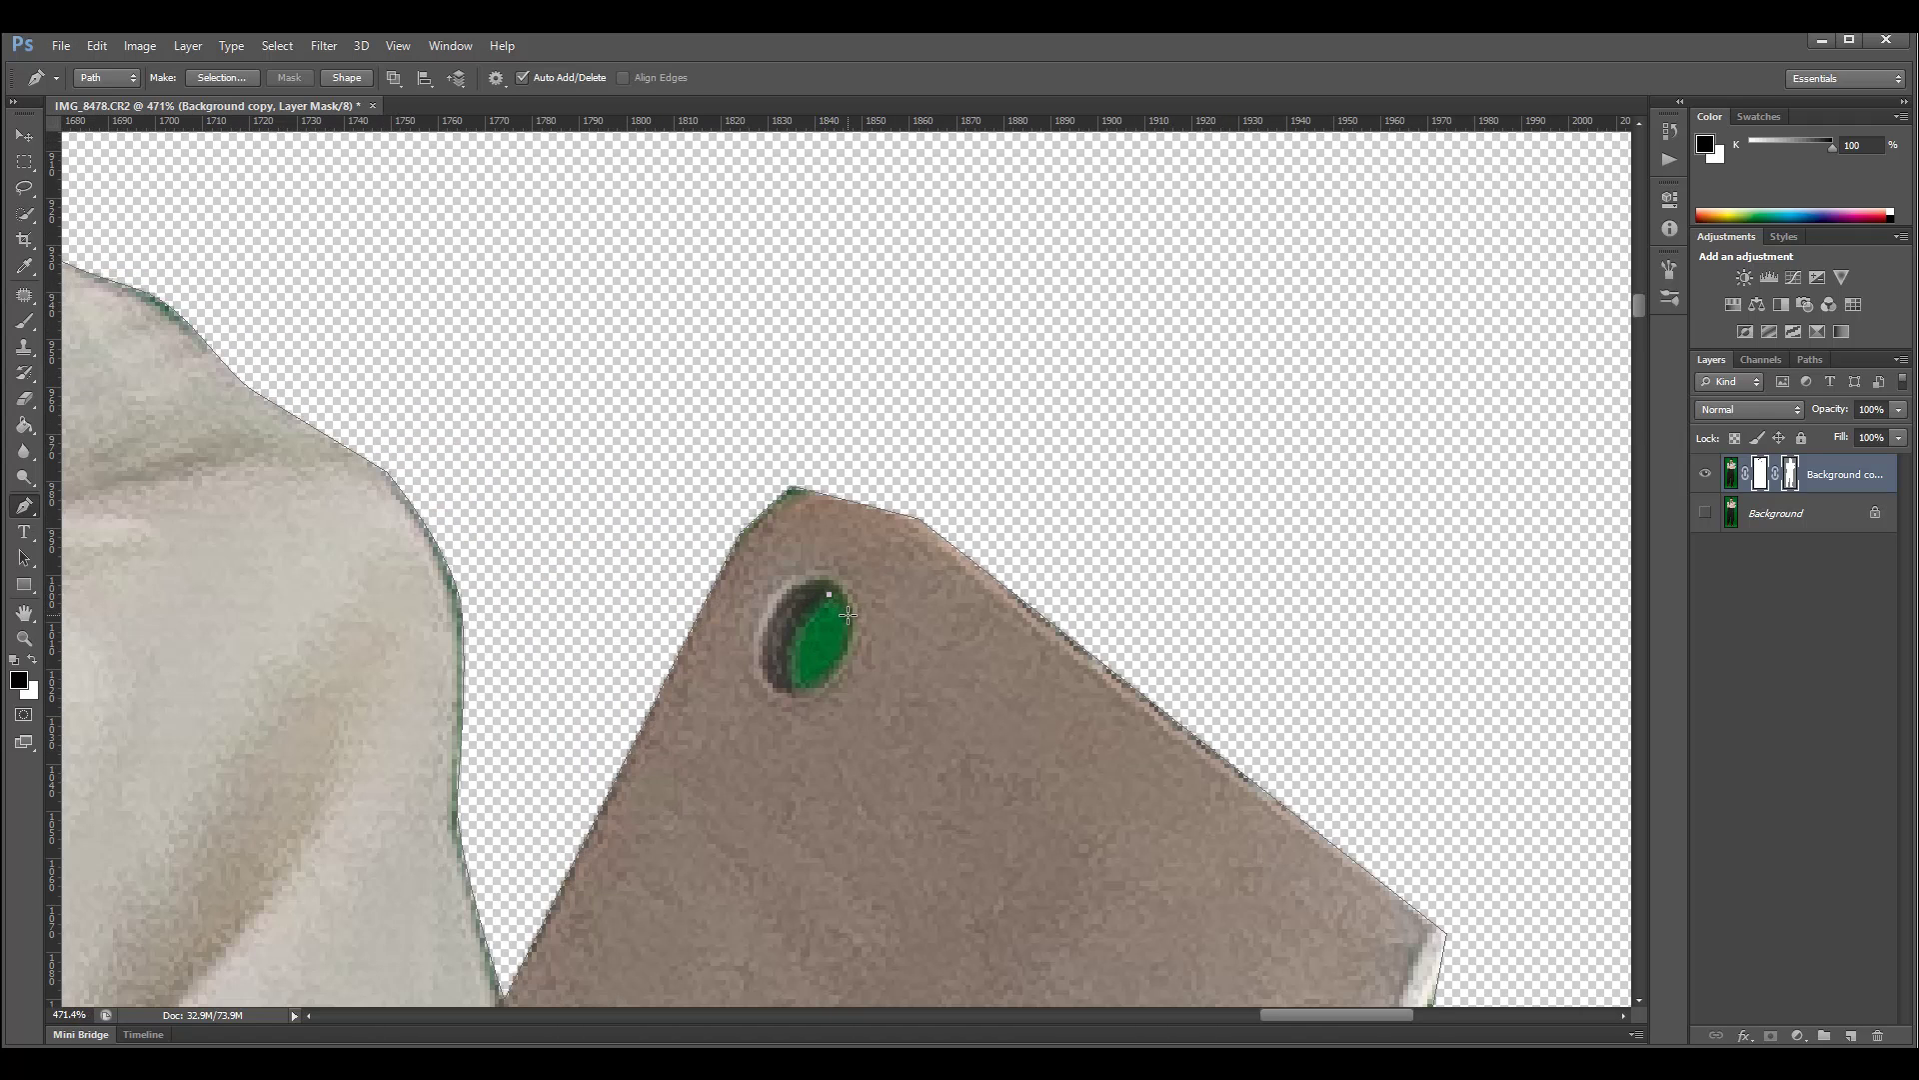
{"action": "left_click", "coordinate": [848, 613]}
{"action": "left_click_drag", "start_coordinate": [840, 660], "coordinate": [813, 692]}
{"action": "left_click", "coordinate": [793, 683]}
{"action": "left_click", "coordinate": [779, 673]}
{"action": "left_click", "coordinate": [792, 626]}
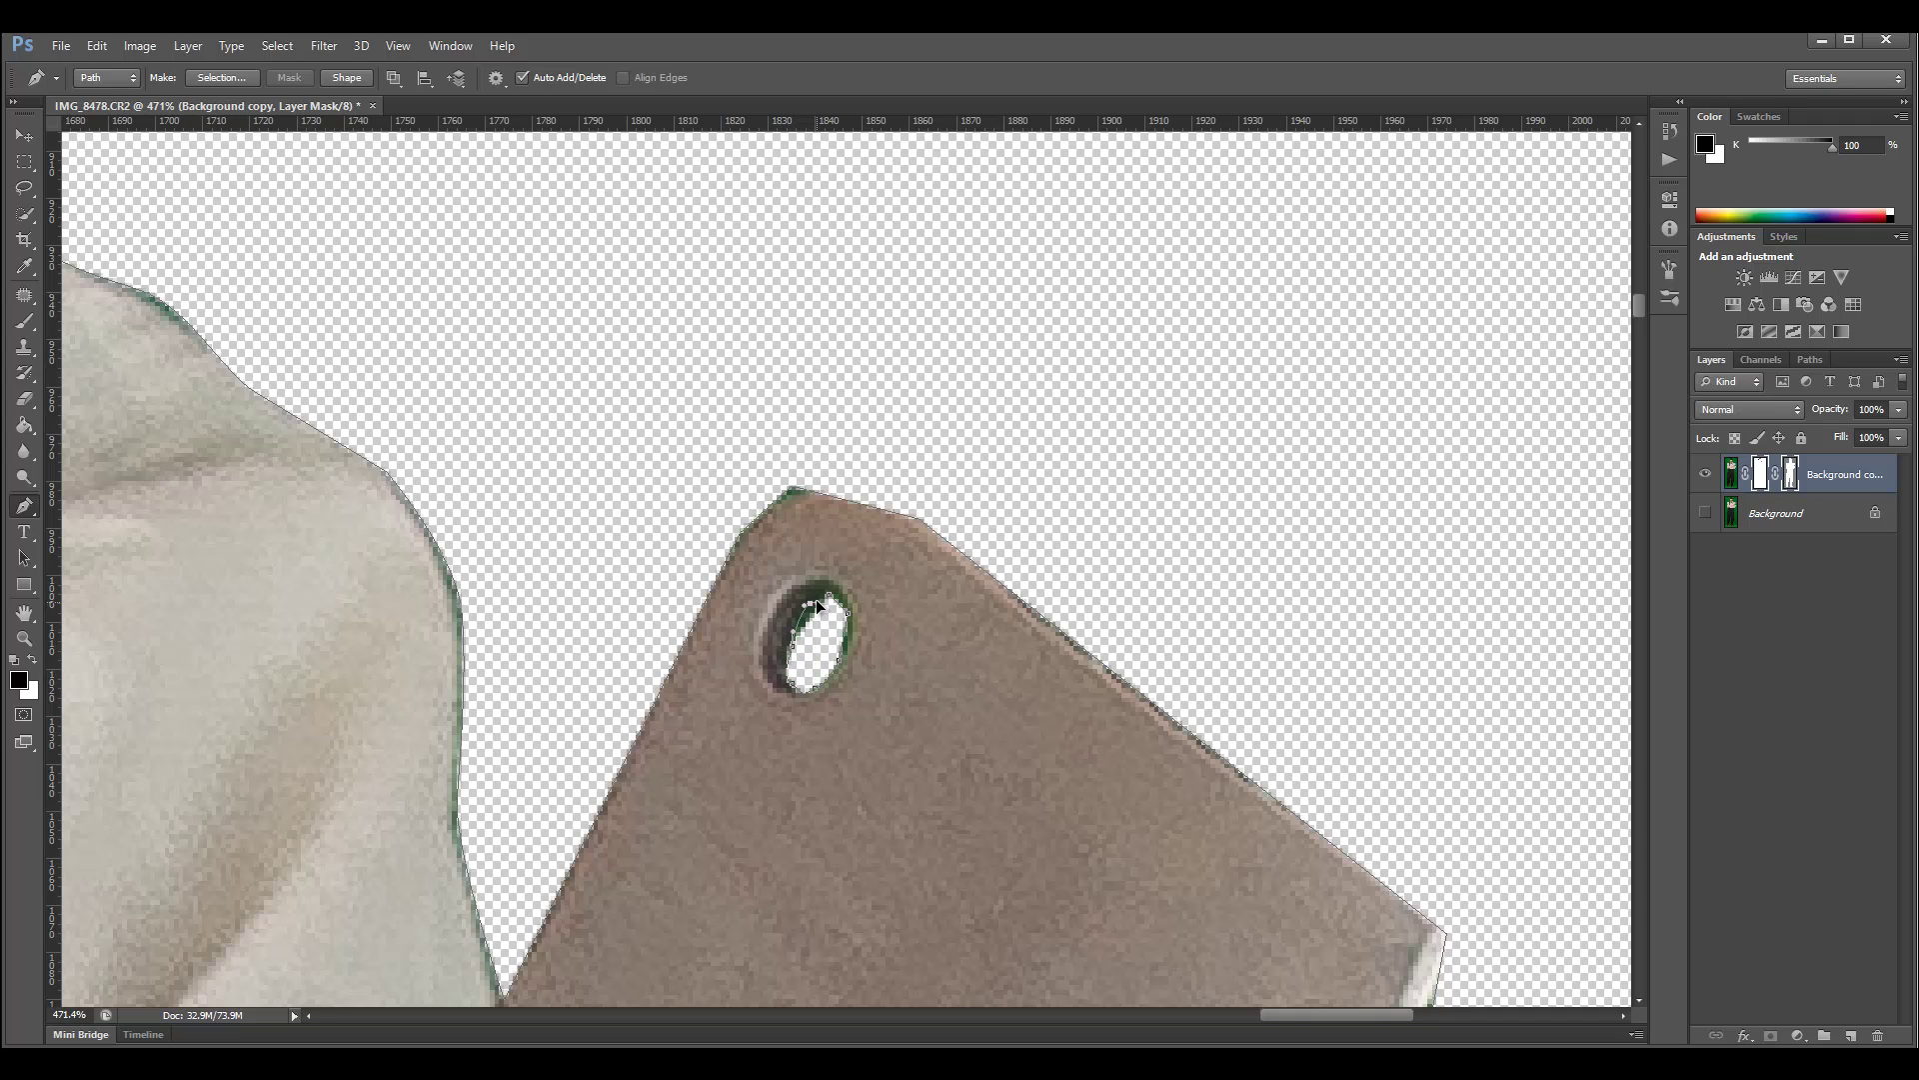
{"action": "left_click", "coordinate": [816, 604]}
Move the corner anchor onto the blade's corner and add a point along its upper edge
{"action": "mouse_move", "coordinate": [1646, 299]}
{"action": "left_mouse_down"}
{"action": "mouse_move", "coordinate": [1641, 338]}
{"action": "mouse_move", "coordinate": [1641, 312]}
{"action": "left_mouse_up"}
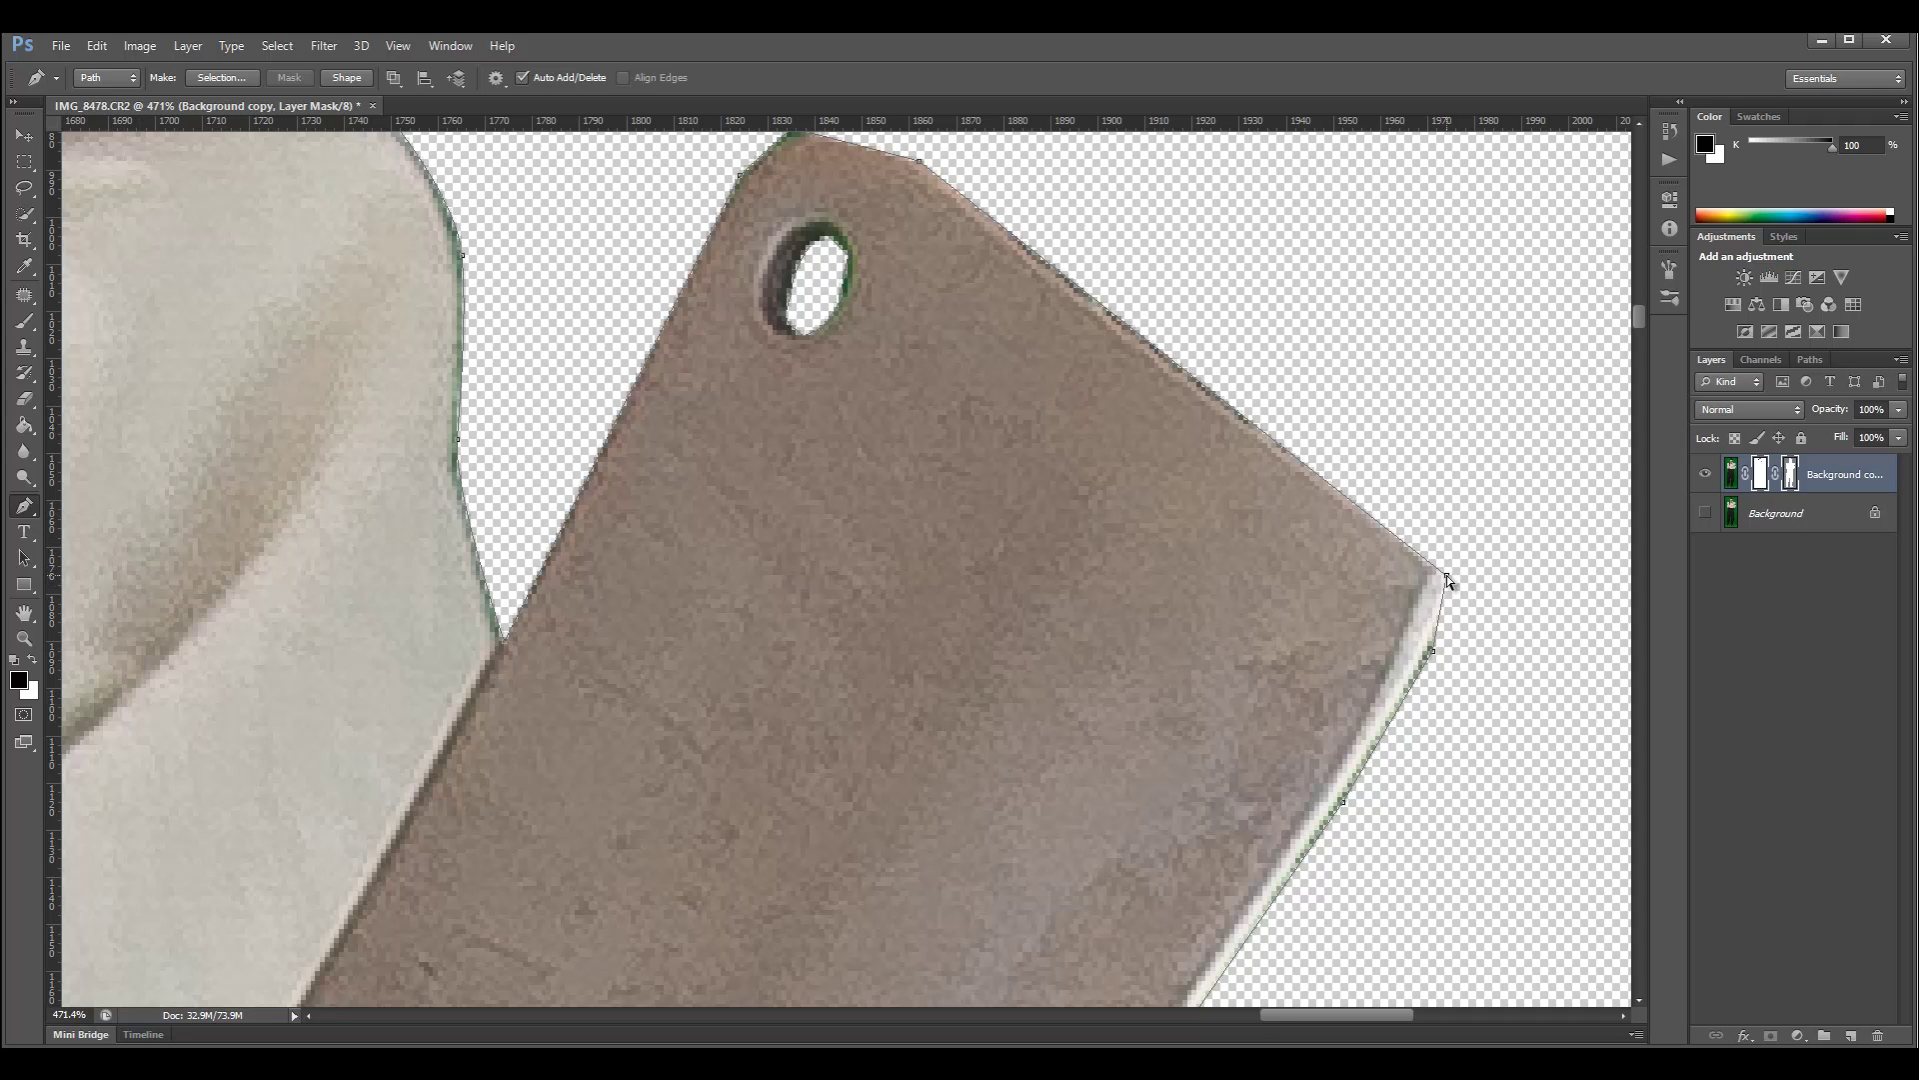
{"action": "left_click_drag", "start_coordinate": [1446, 574], "coordinate": [1457, 577]}
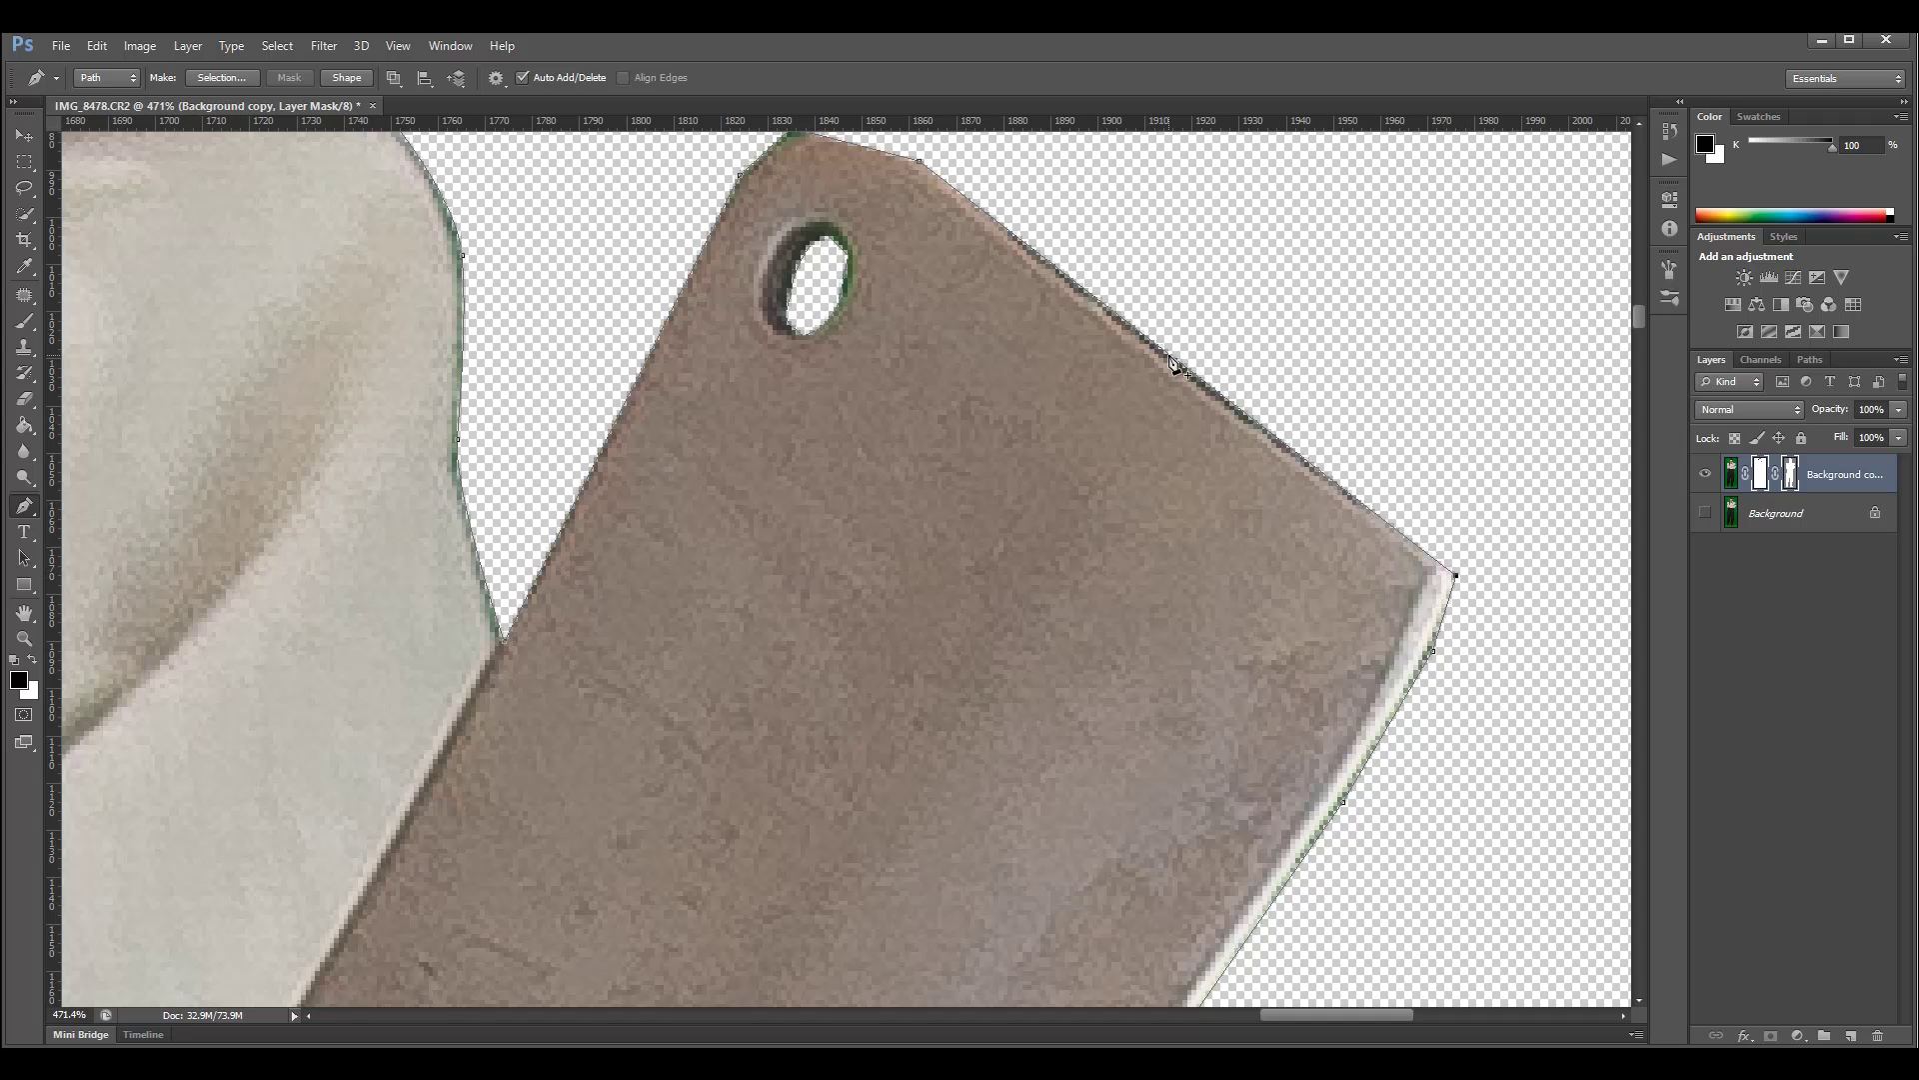
{"action": "left_click", "coordinate": [1166, 358]}
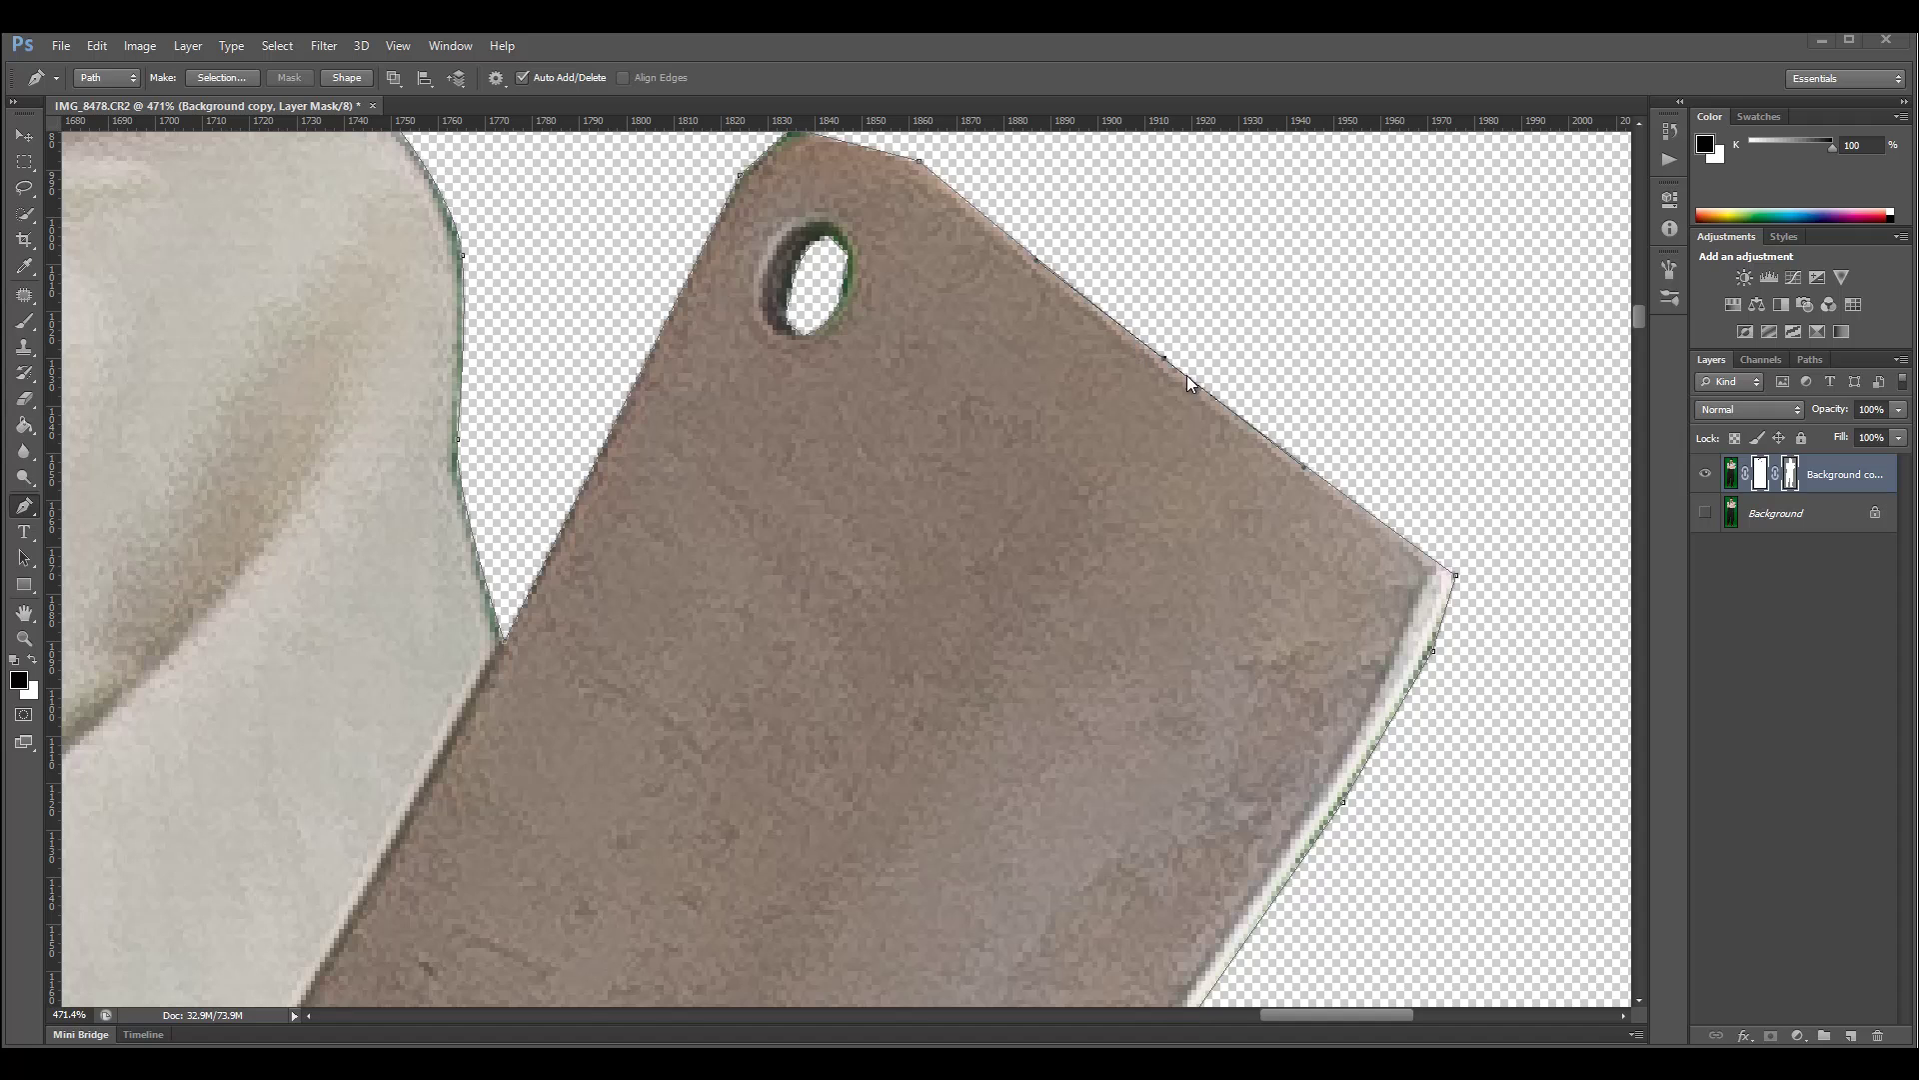
Pull the path points in onto the shirt's right edge
{"action": "left_click", "coordinate": [1643, 315]}
{"action": "mouse_move", "coordinate": [1640, 326]}
{"action": "left_mouse_down"}
{"action": "mouse_move", "coordinate": [1645, 392]}
{"action": "mouse_move", "coordinate": [1645, 358]}
{"action": "left_mouse_up"}
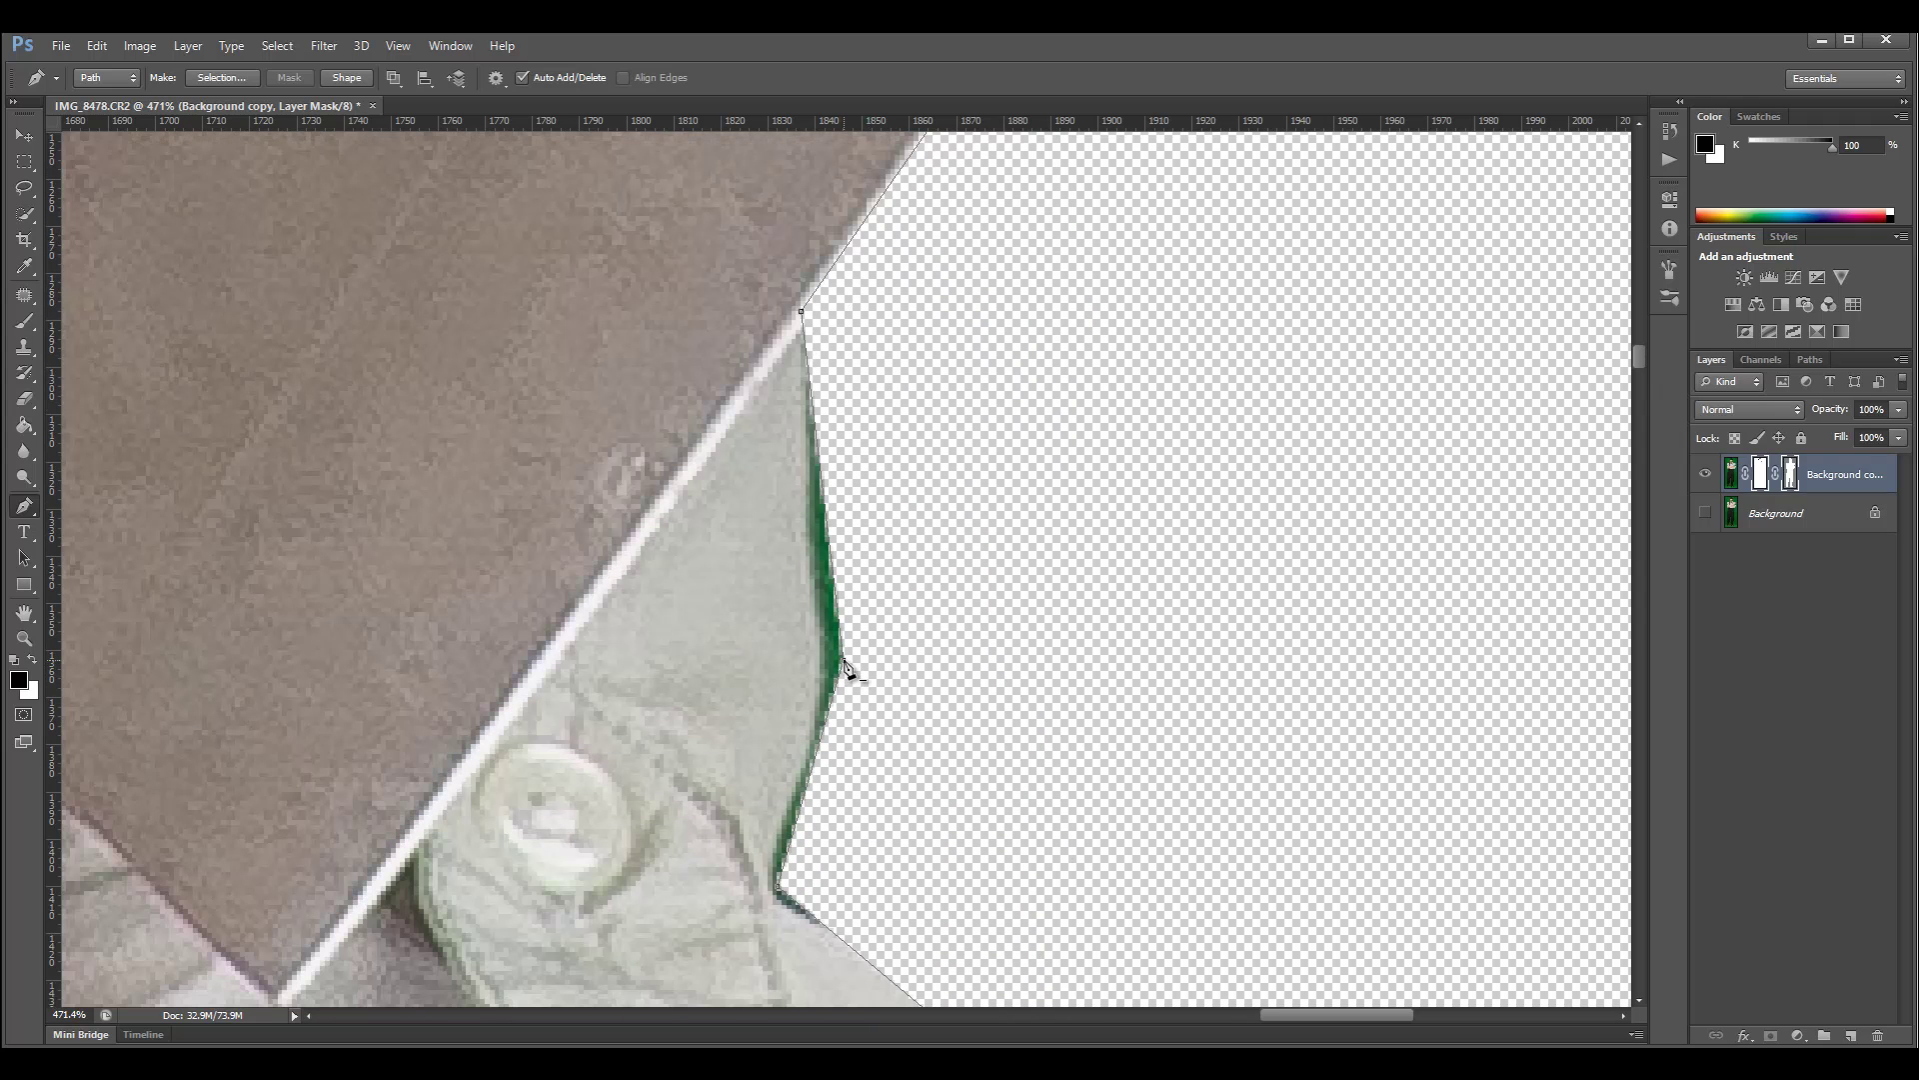
{"action": "left_click_drag", "start_coordinate": [843, 662], "coordinate": [818, 658]}
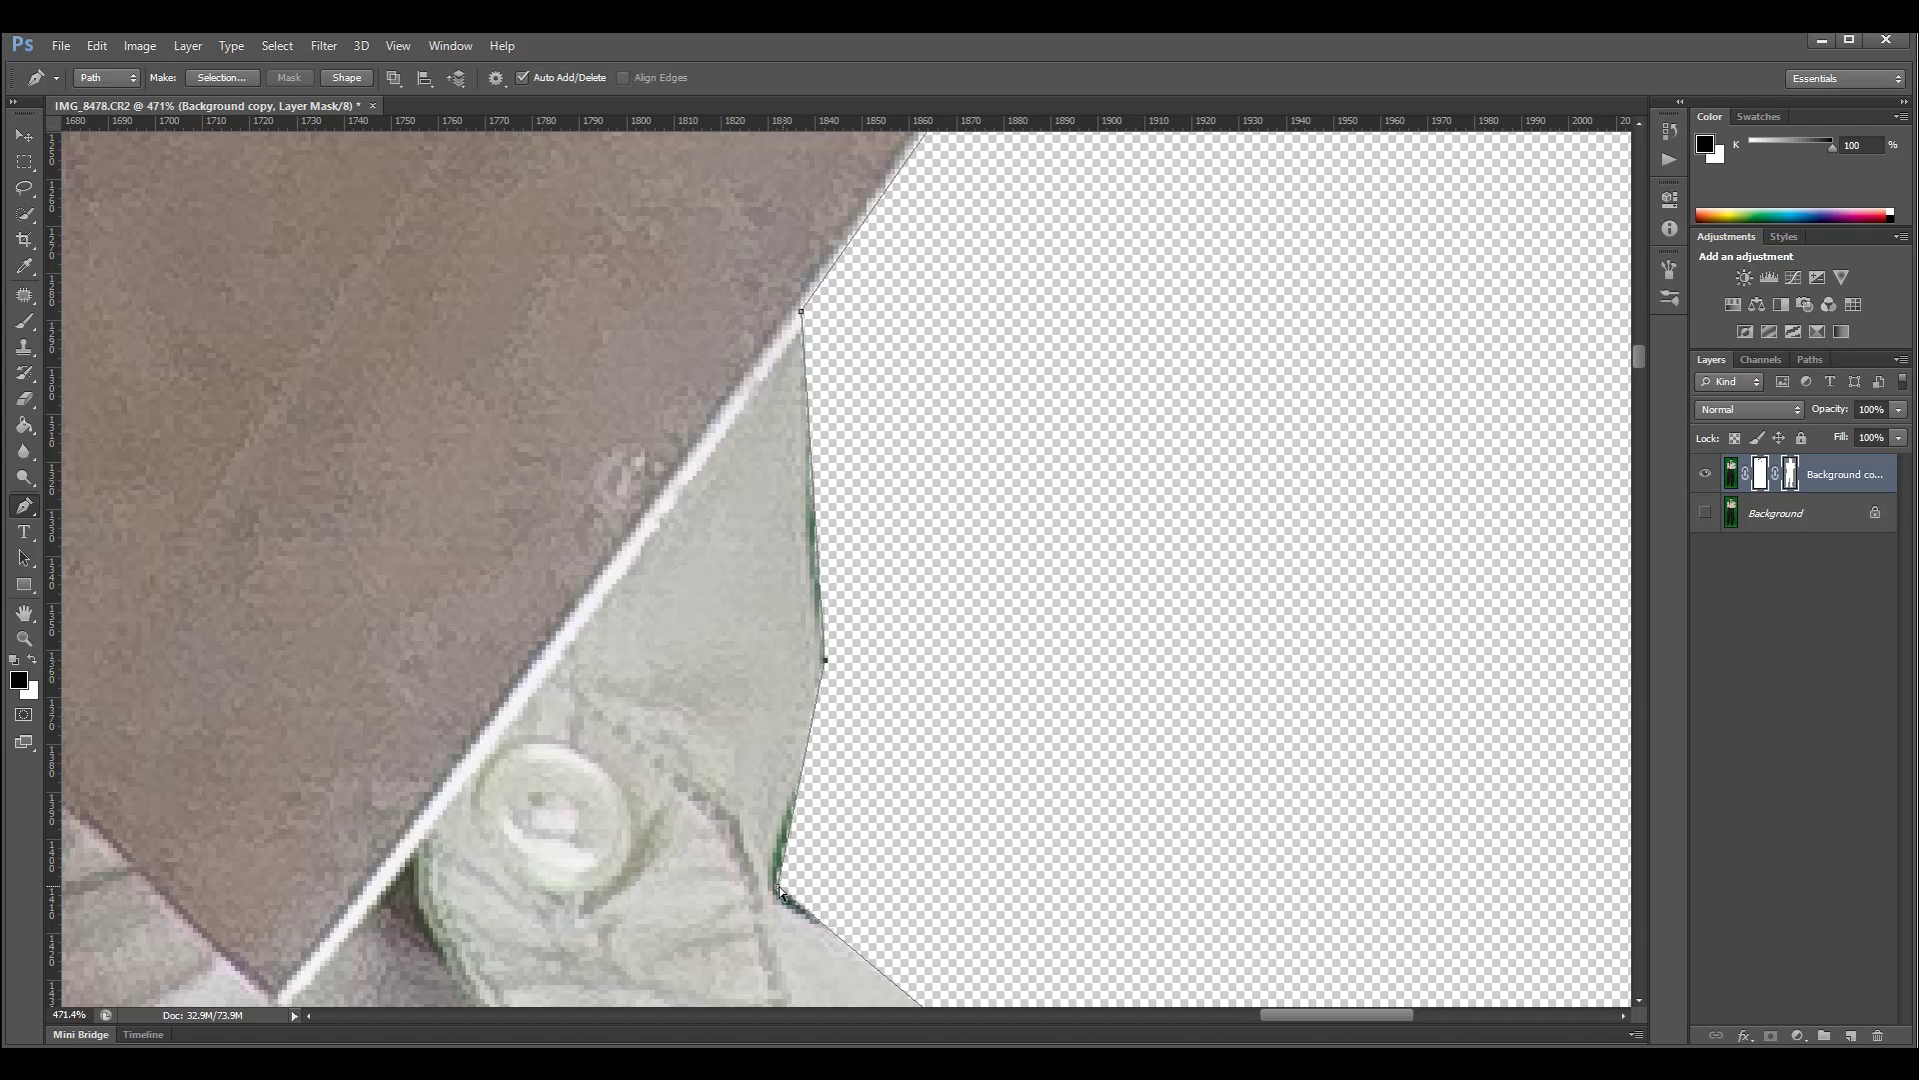
{"action": "left_click_drag", "start_coordinate": [771, 879], "coordinate": [769, 901]}
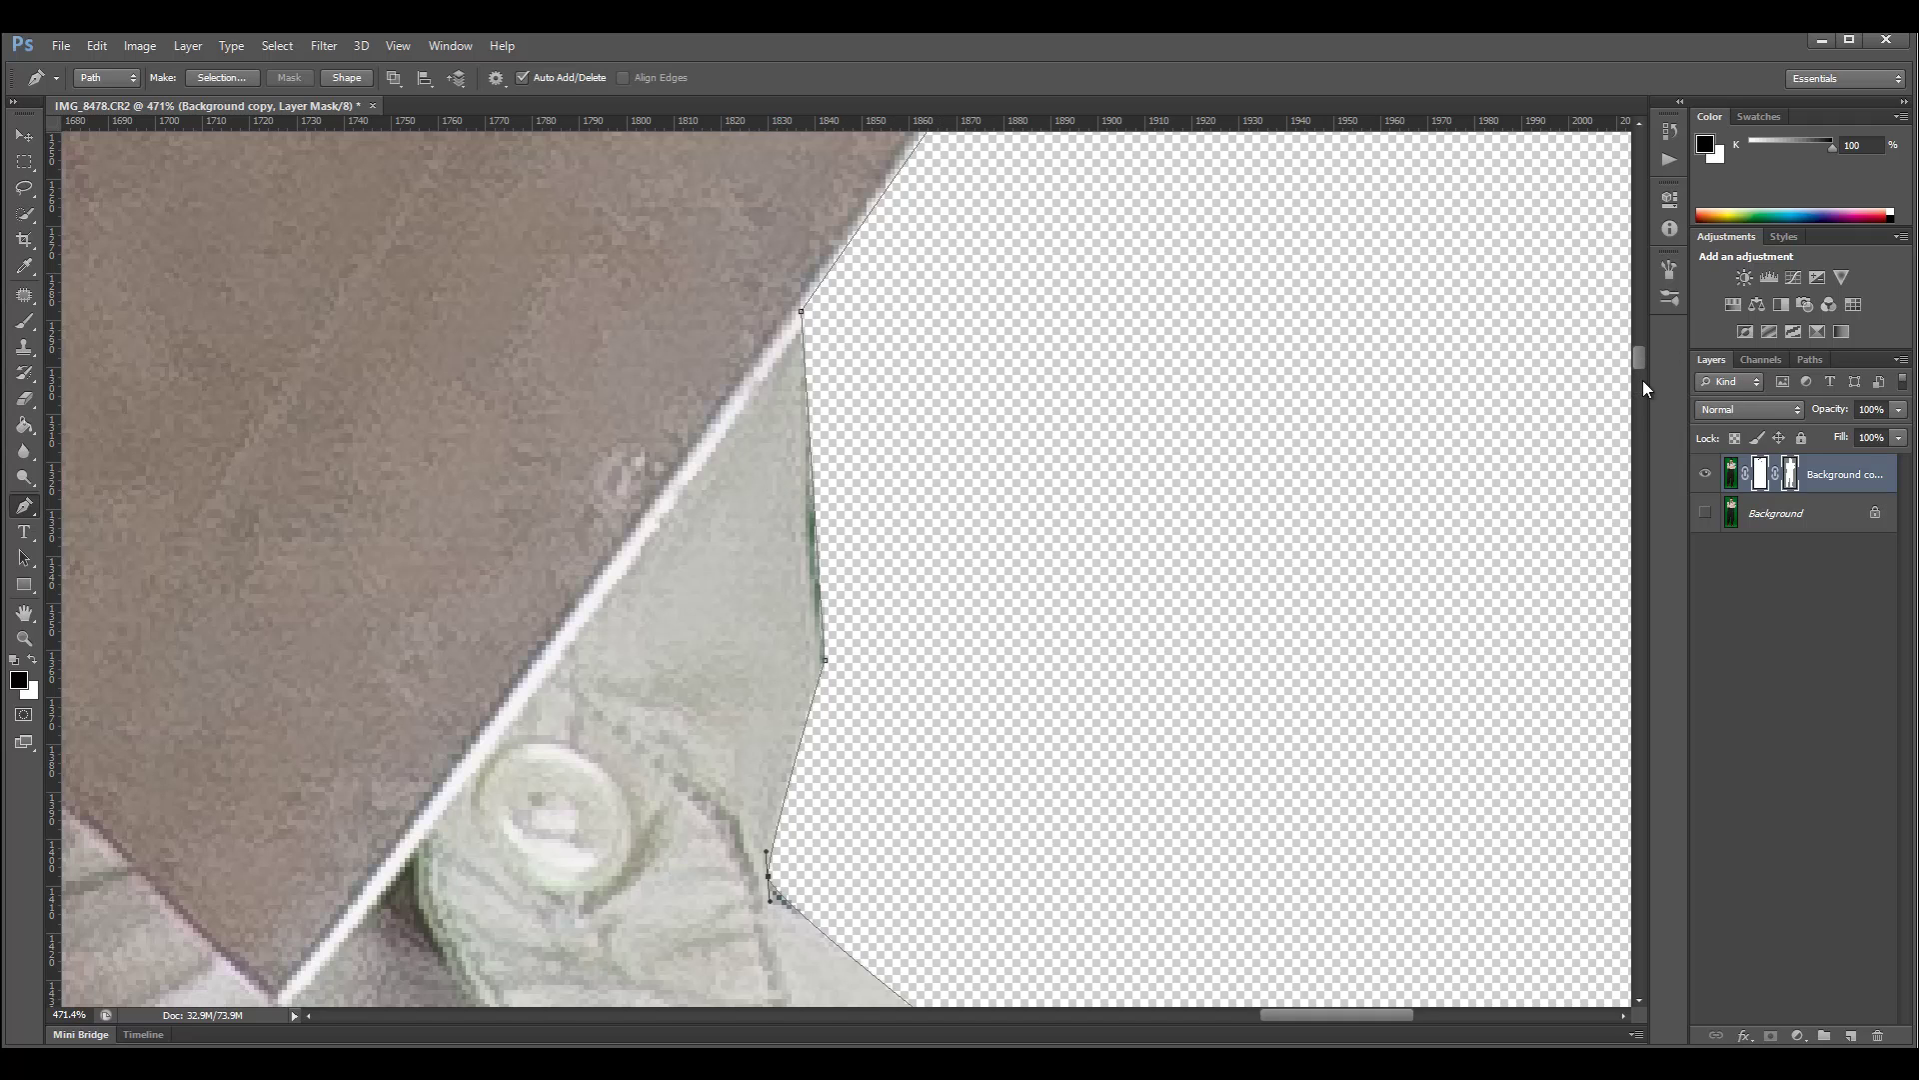
Reshape the path around the shirt fold as a sharp corner and onto the sleeve edge
{"action": "left_click_drag", "start_coordinate": [1643, 382], "coordinate": [1642, 398]}
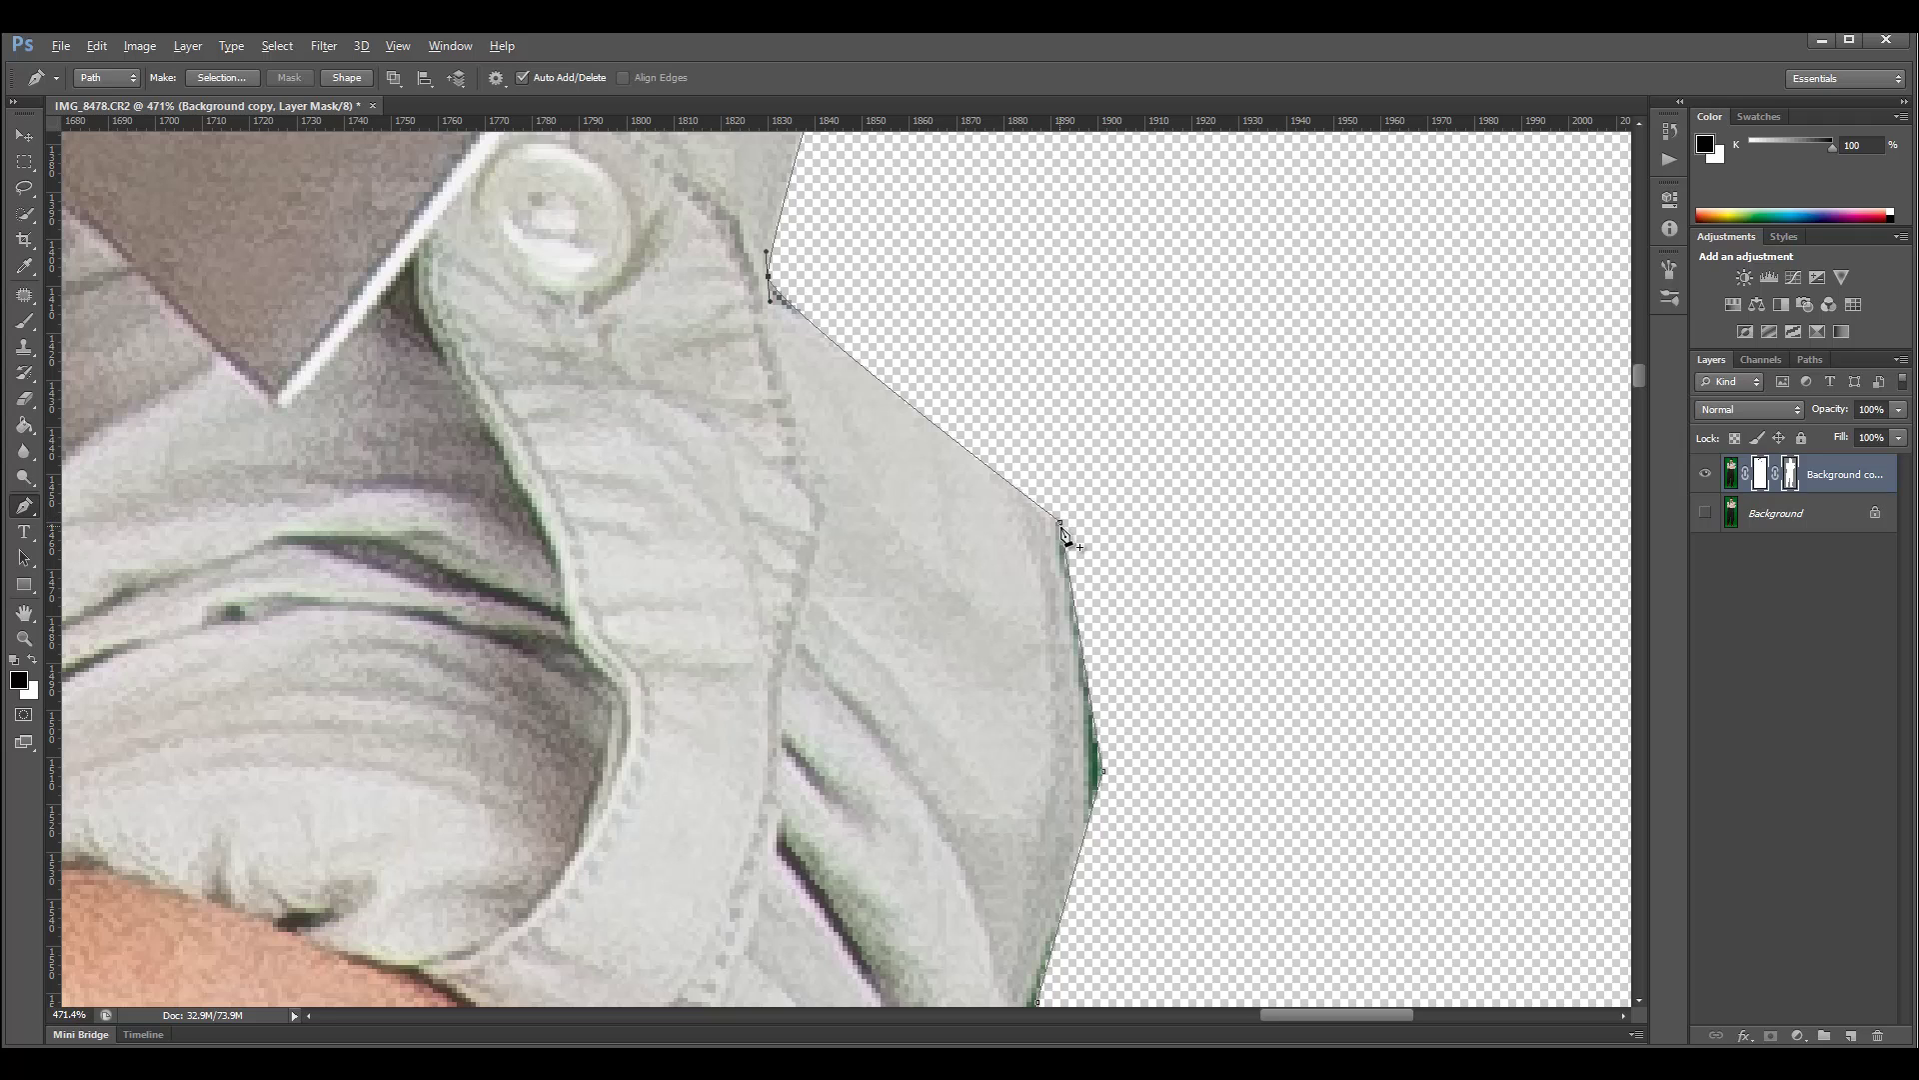
{"action": "left_click_drag", "start_coordinate": [1062, 532], "coordinate": [1064, 538]}
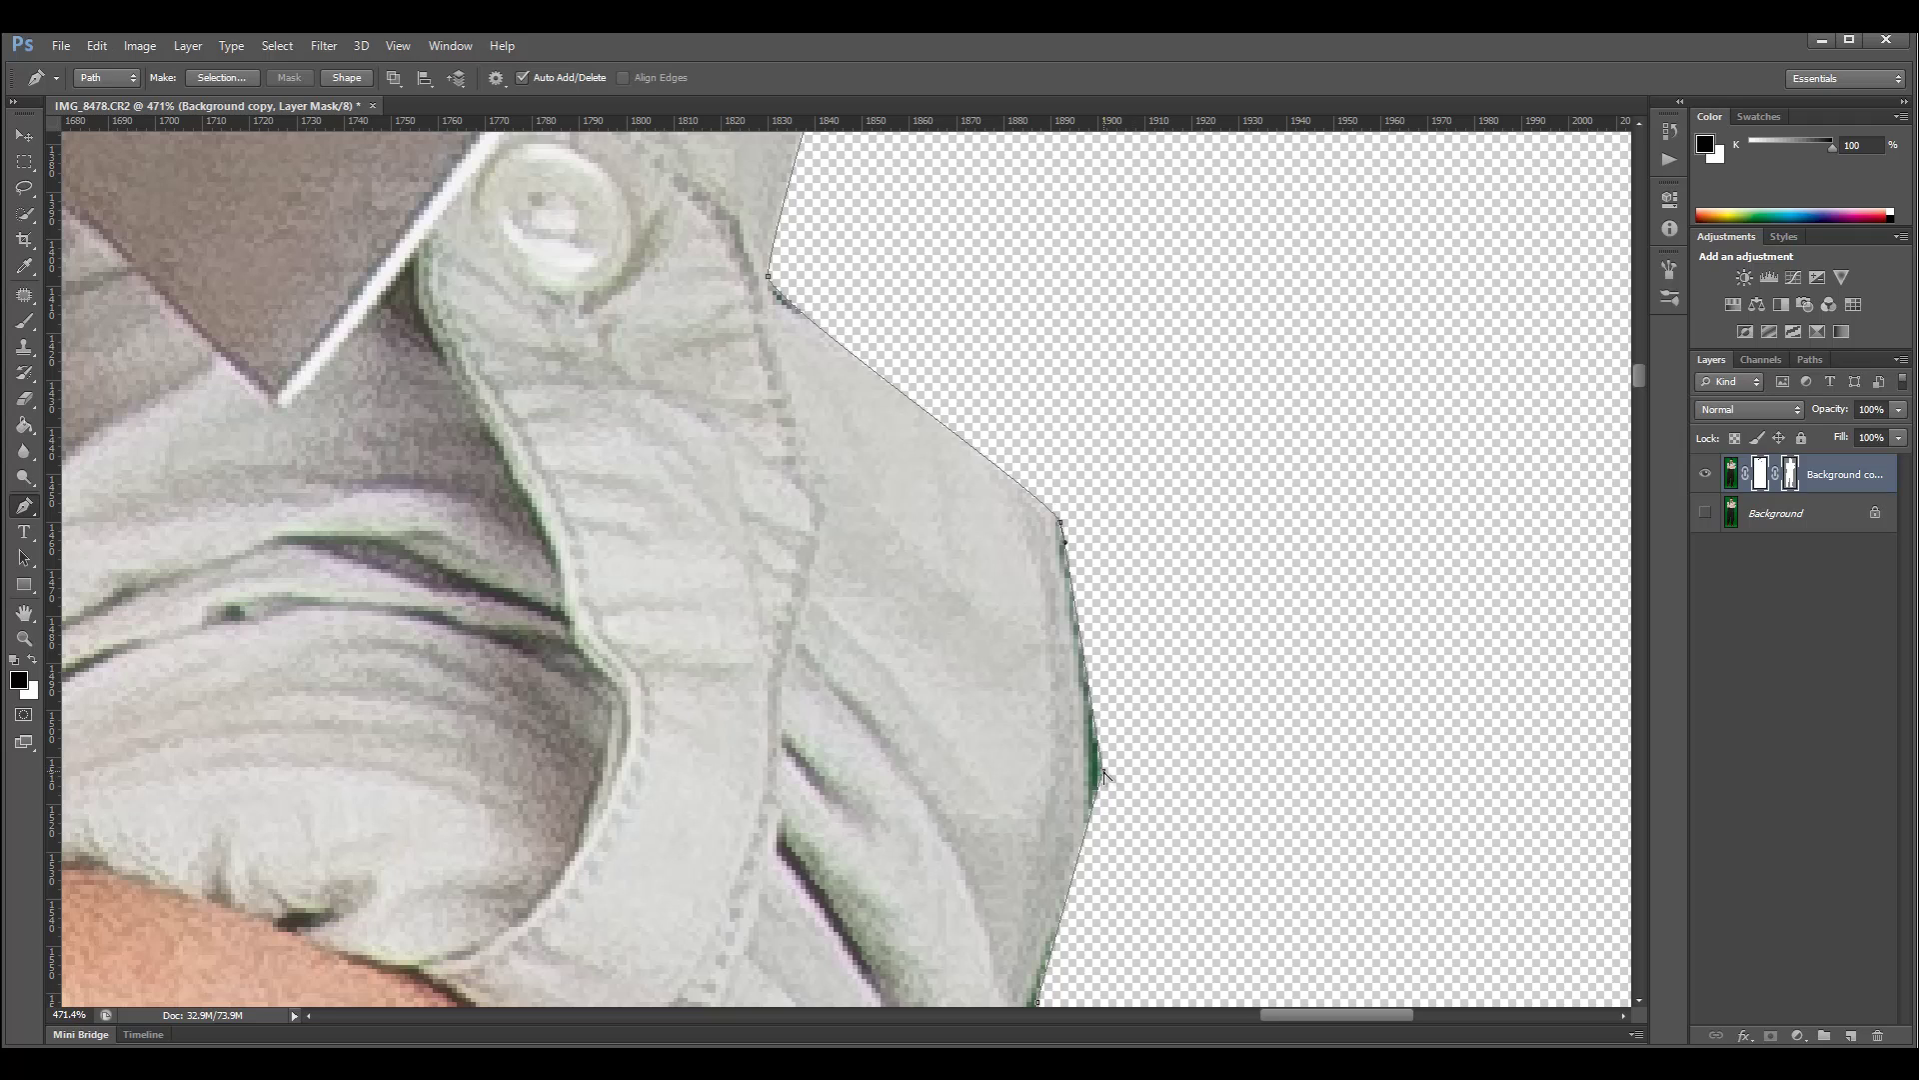
{"action": "mouse_move", "coordinate": [1104, 775]}
{"action": "left_mouse_down"}
{"action": "mouse_move", "coordinate": [1099, 804]}
{"action": "mouse_move", "coordinate": [1093, 771]}
{"action": "left_mouse_up"}
{"action": "left_click", "coordinate": [1106, 772], "text": "alt"}
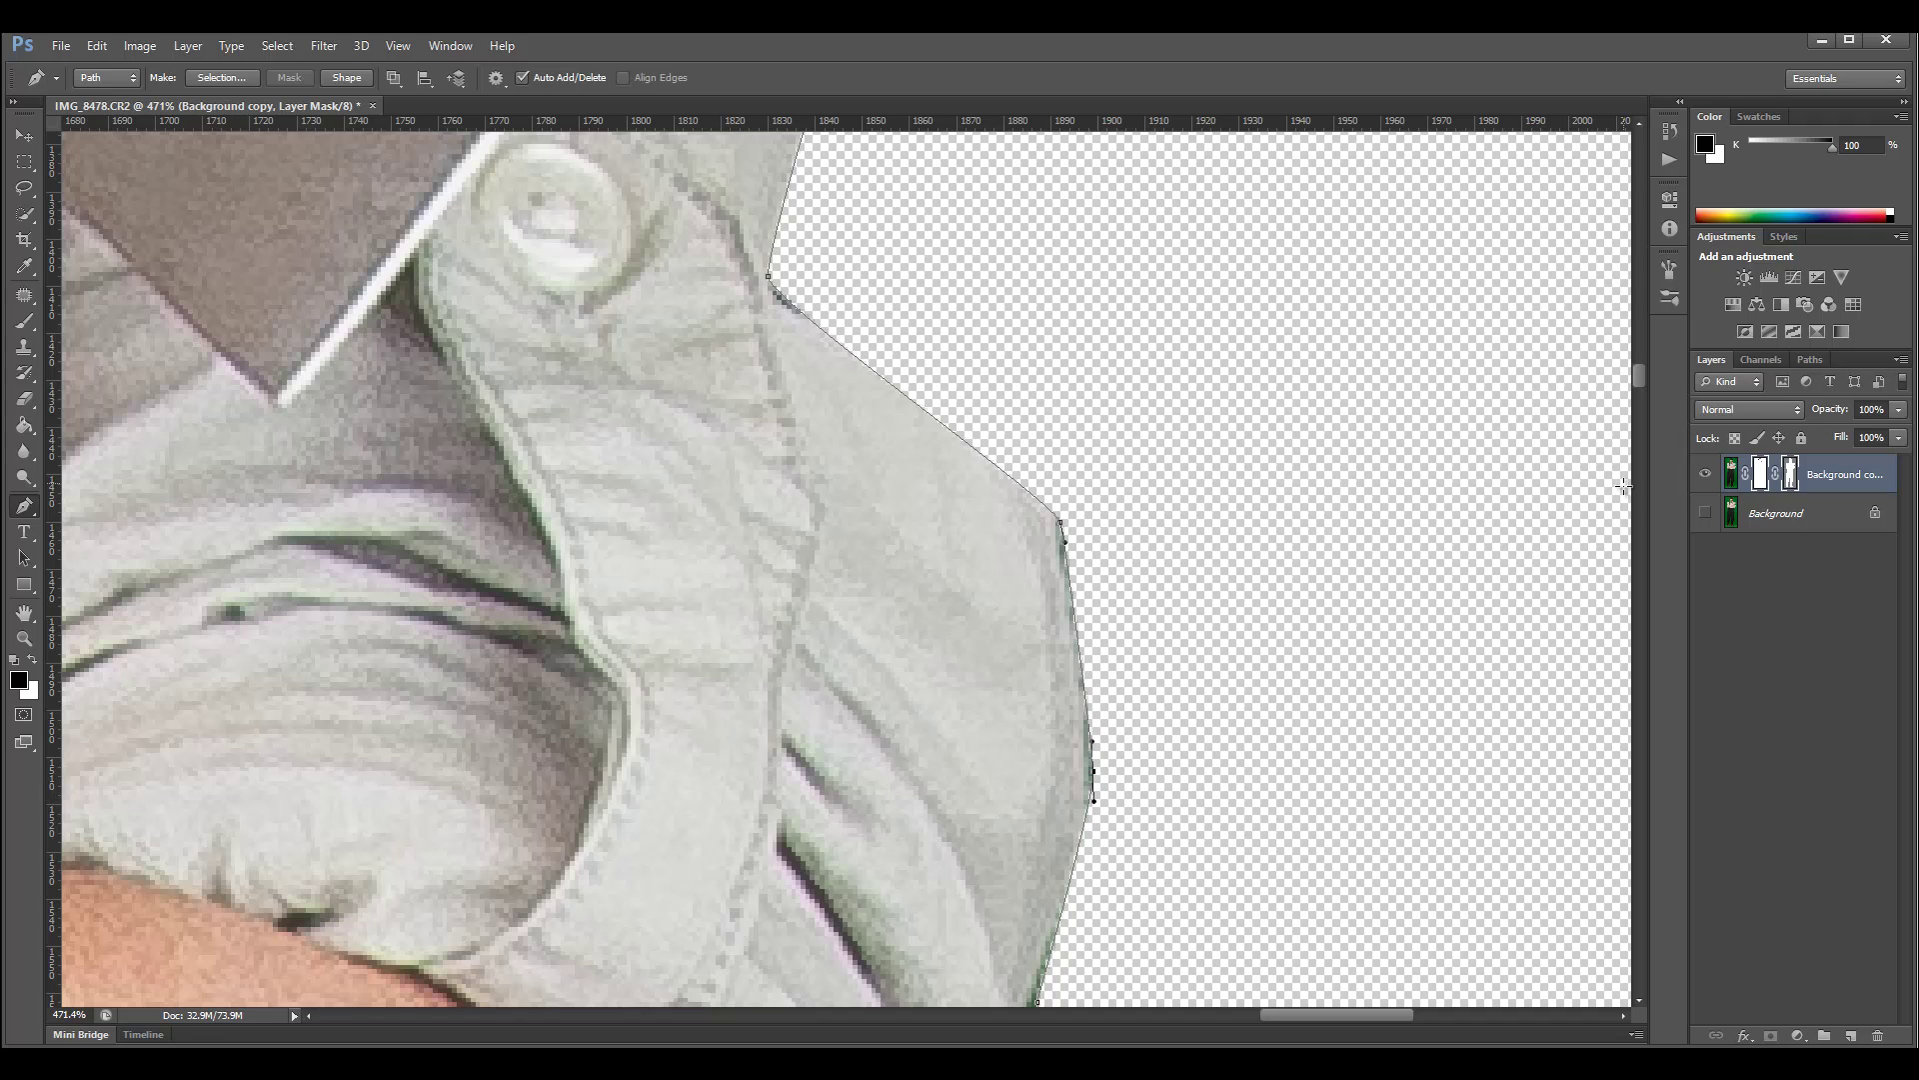
{"action": "left_click_drag", "start_coordinate": [1641, 371], "coordinate": [1641, 393]}
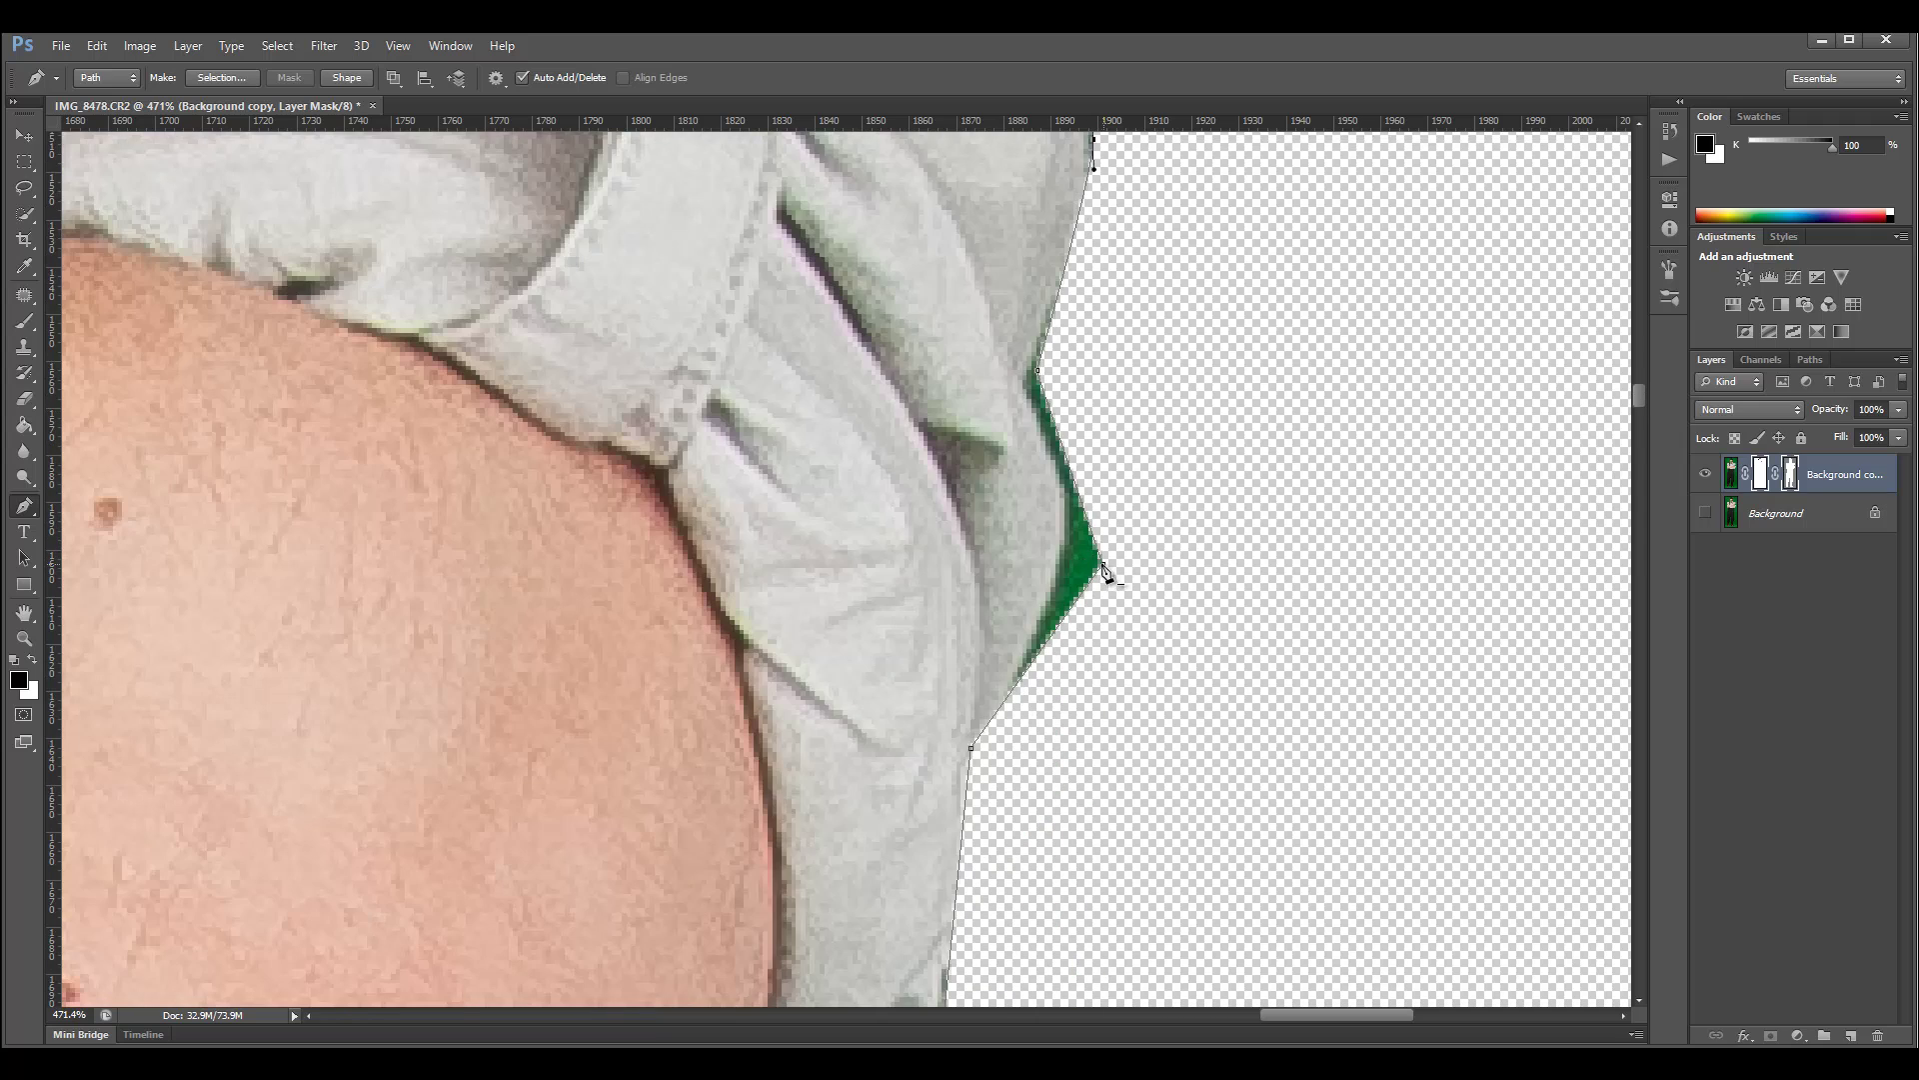
{"action": "left_click_drag", "start_coordinate": [1103, 567], "coordinate": [1059, 595]}
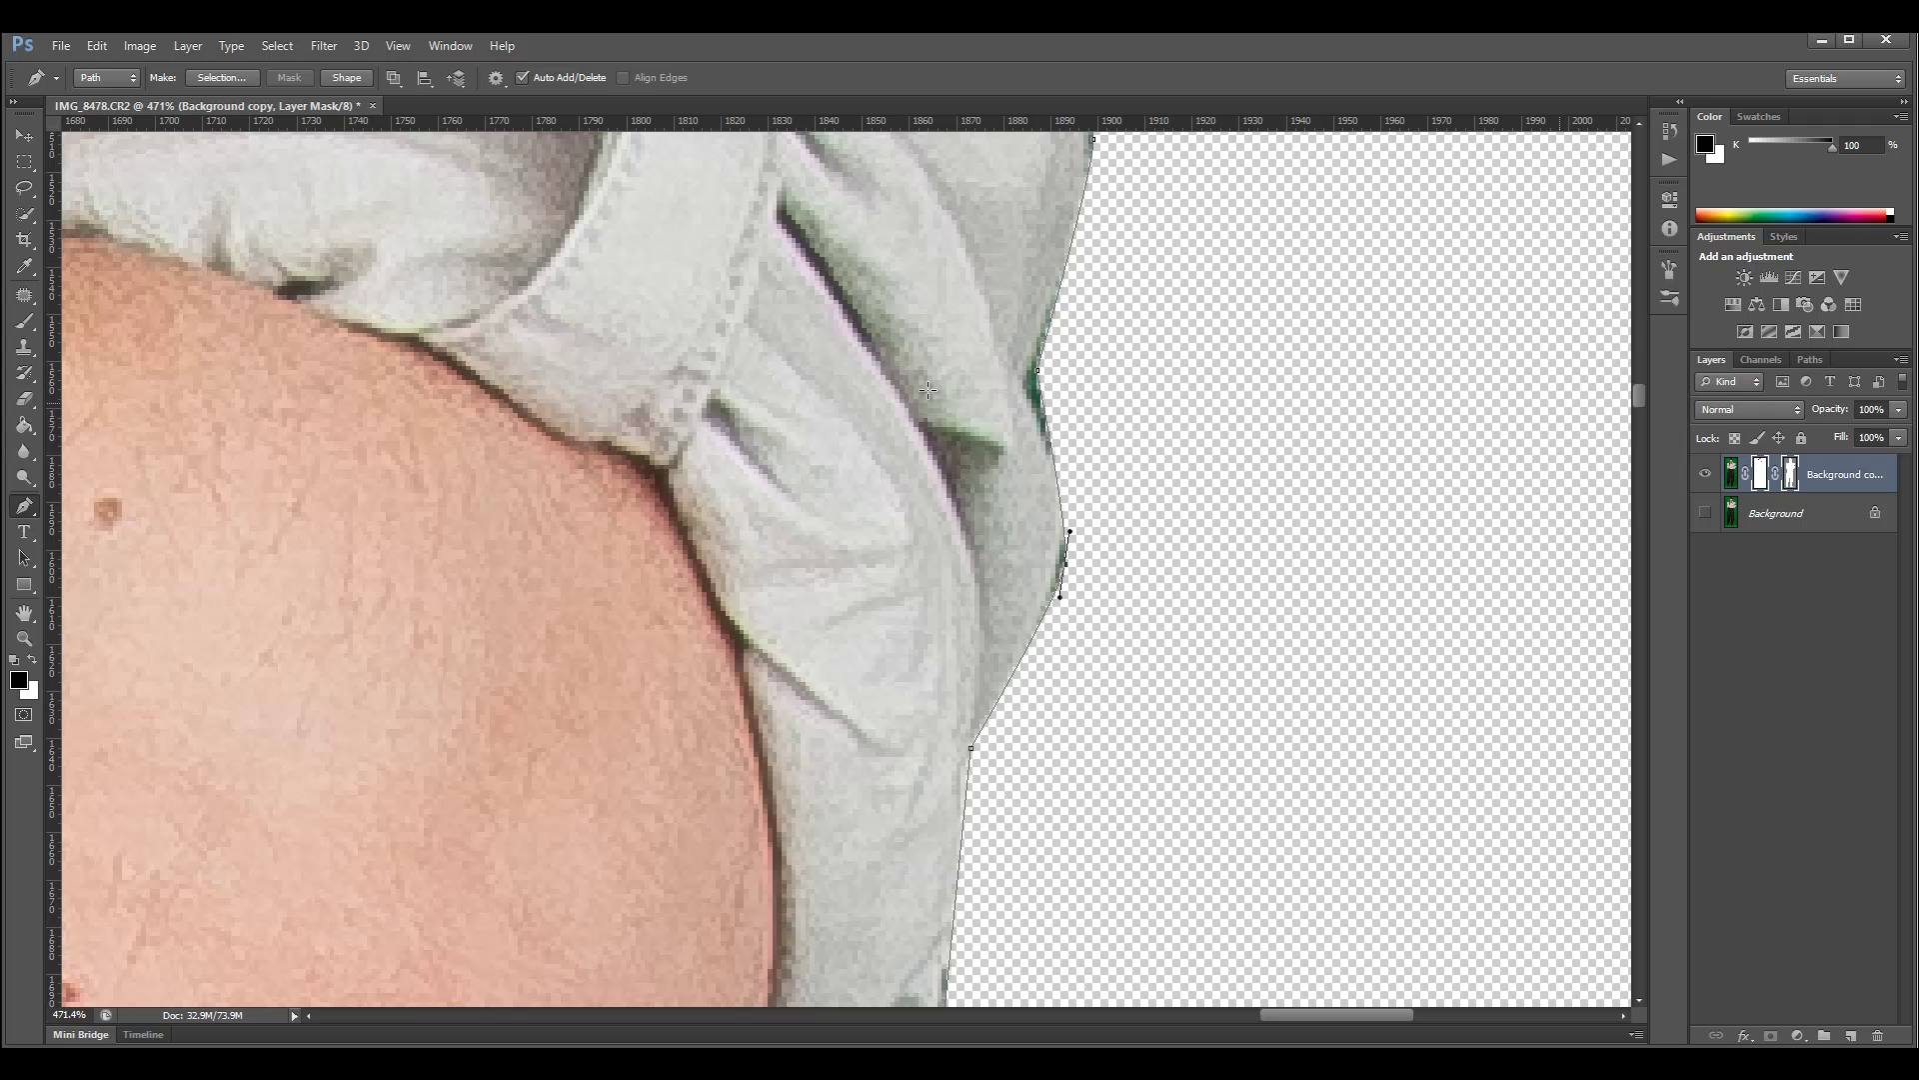
Zoom out to show the whole man, pick the Move tool and target his layer's pixels
{"action": "scroll", "coordinate": [811, 400], "scroll_direction": "down", "scroll_amount": 15}
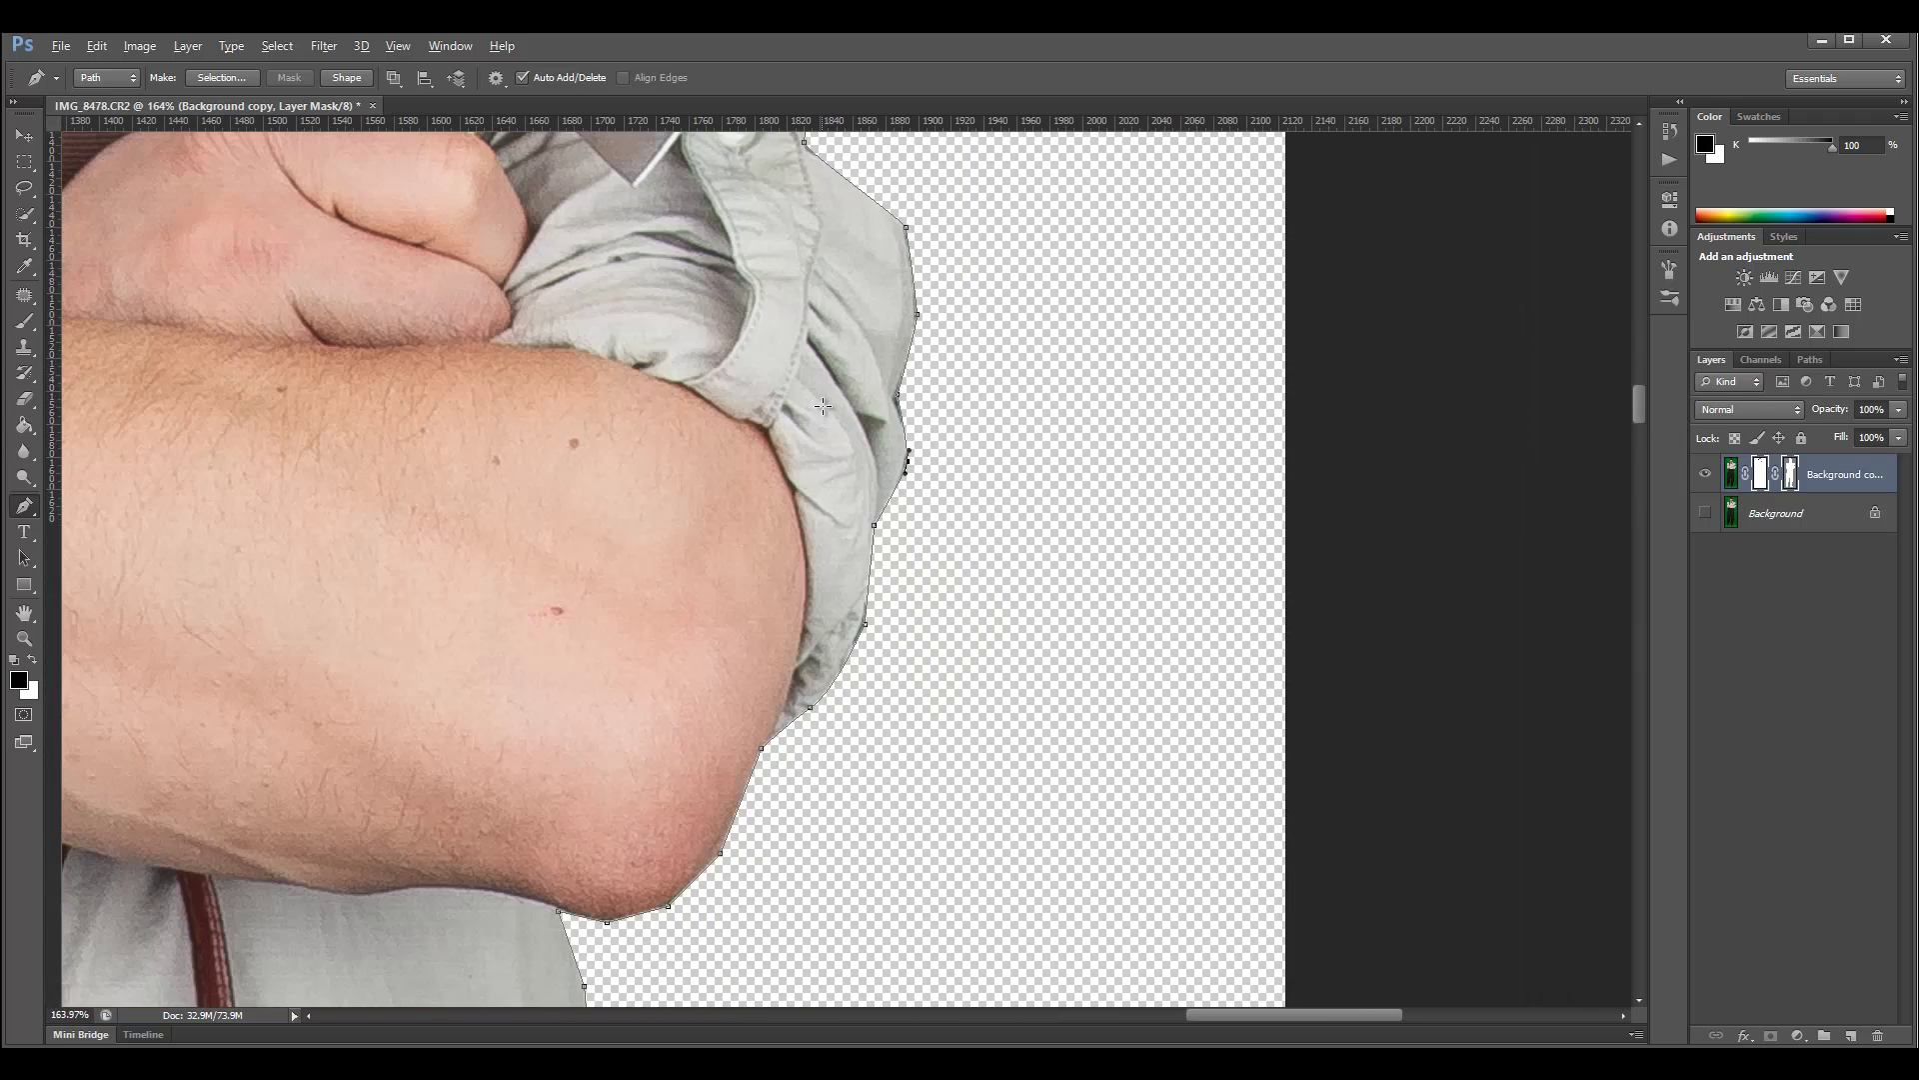
{"action": "scroll", "coordinate": [826, 411], "scroll_direction": "down", "scroll_amount": 6}
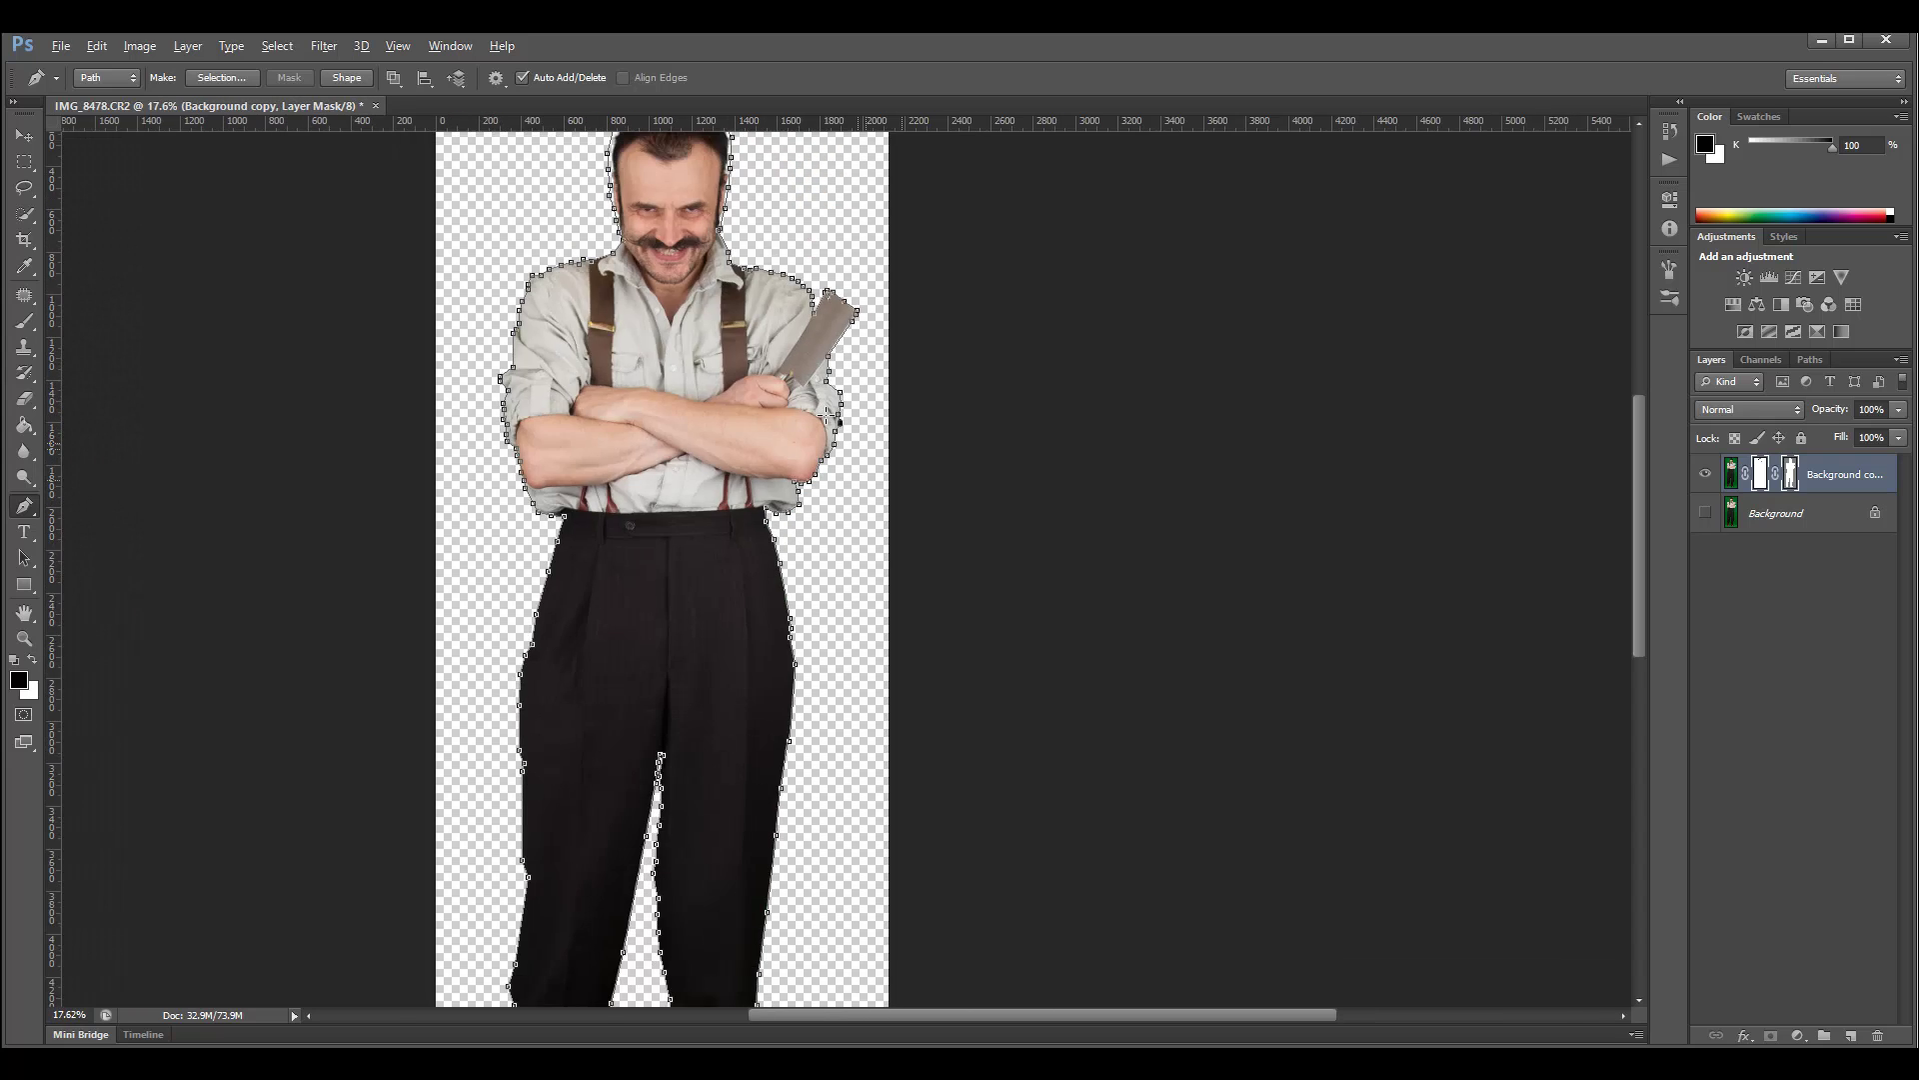
{"action": "scroll", "coordinate": [826, 412], "scroll_direction": "down", "scroll_amount": 1}
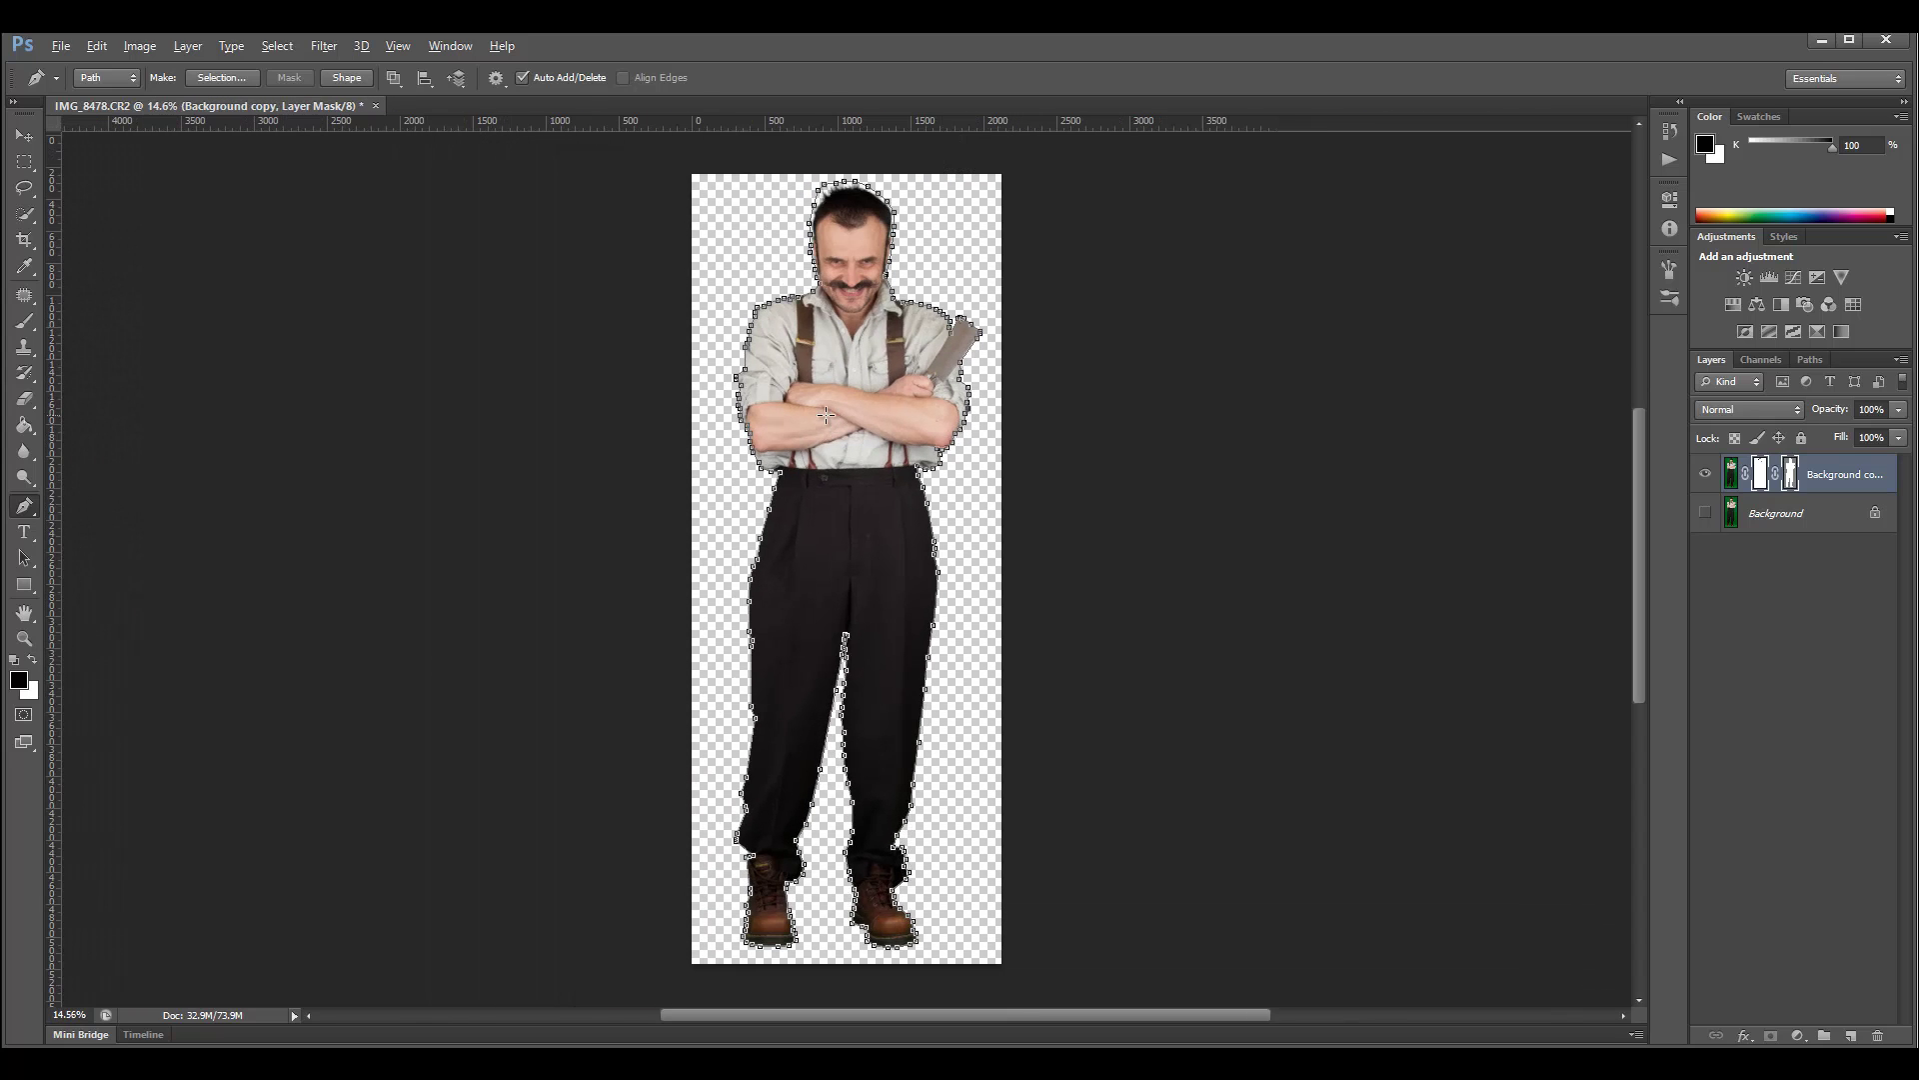
{"action": "left_click", "coordinate": [33, 137]}
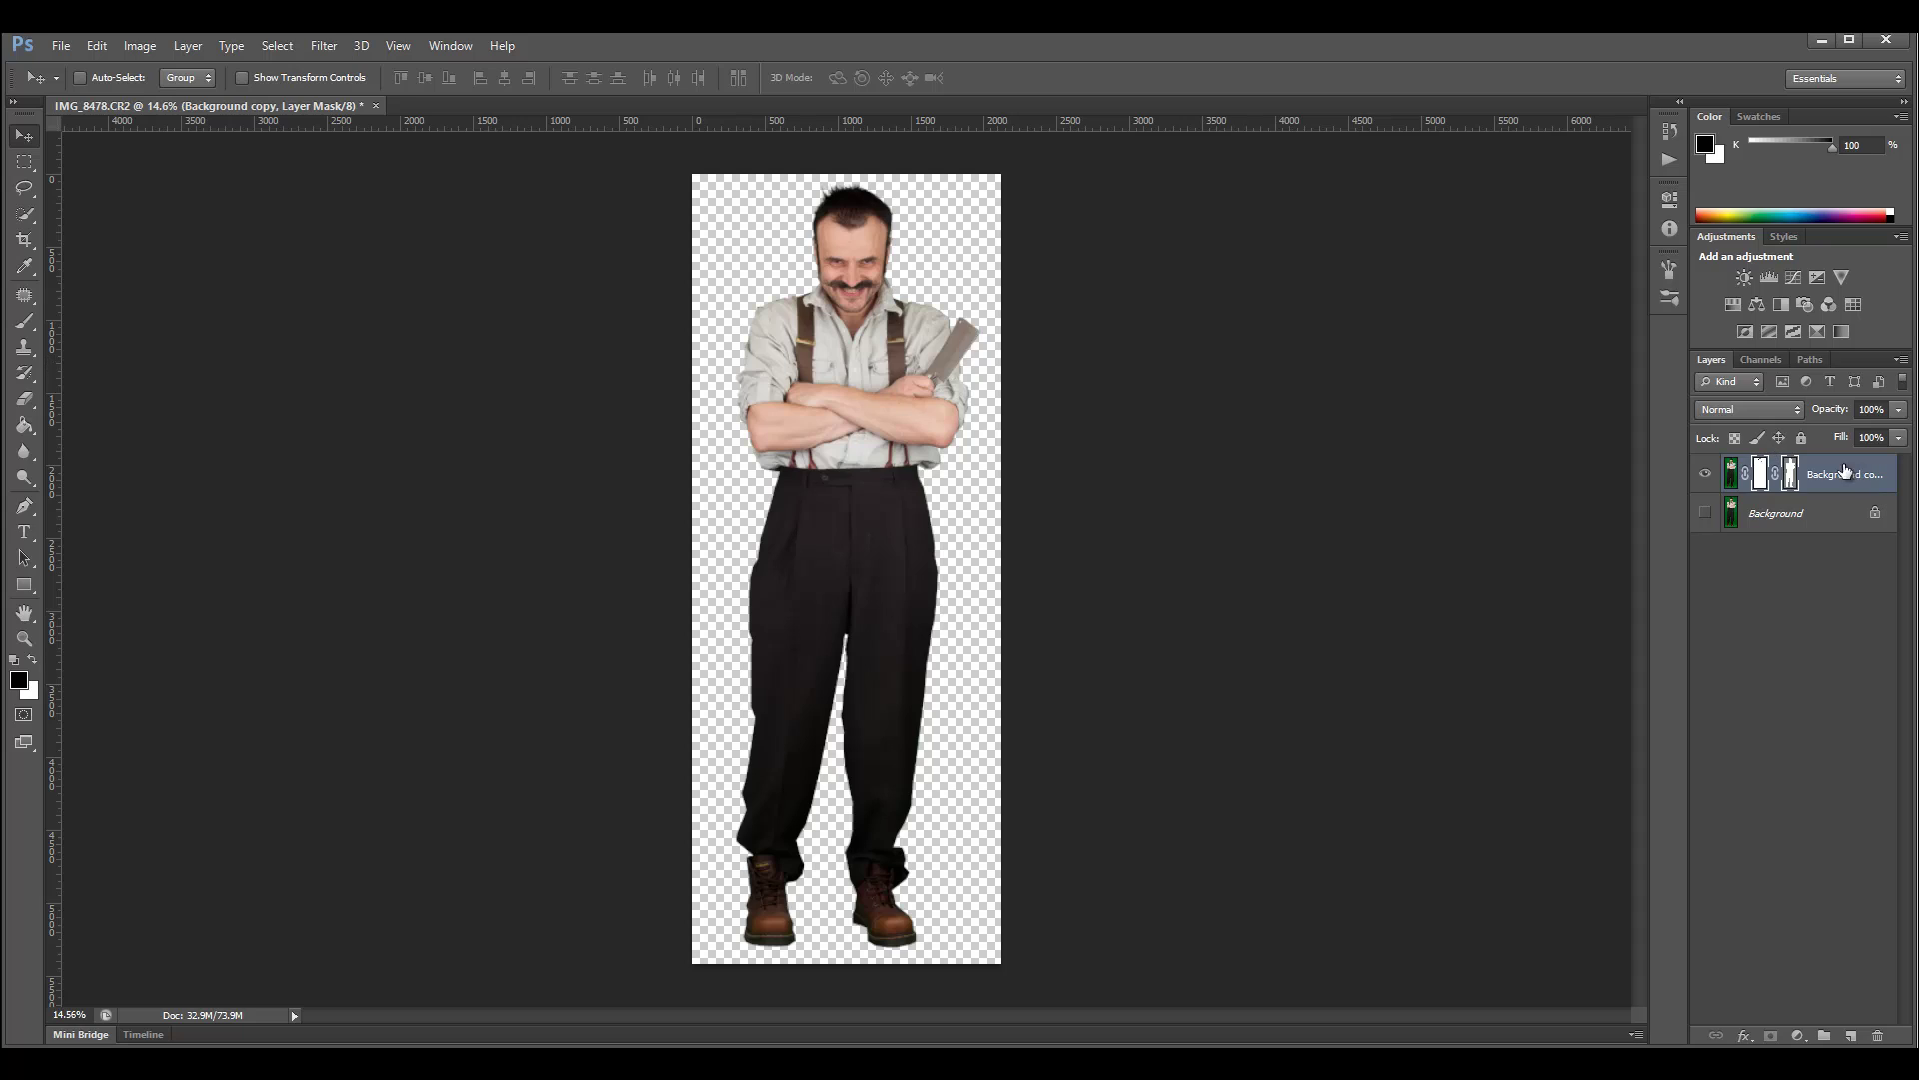
{"action": "left_click", "coordinate": [1804, 478]}
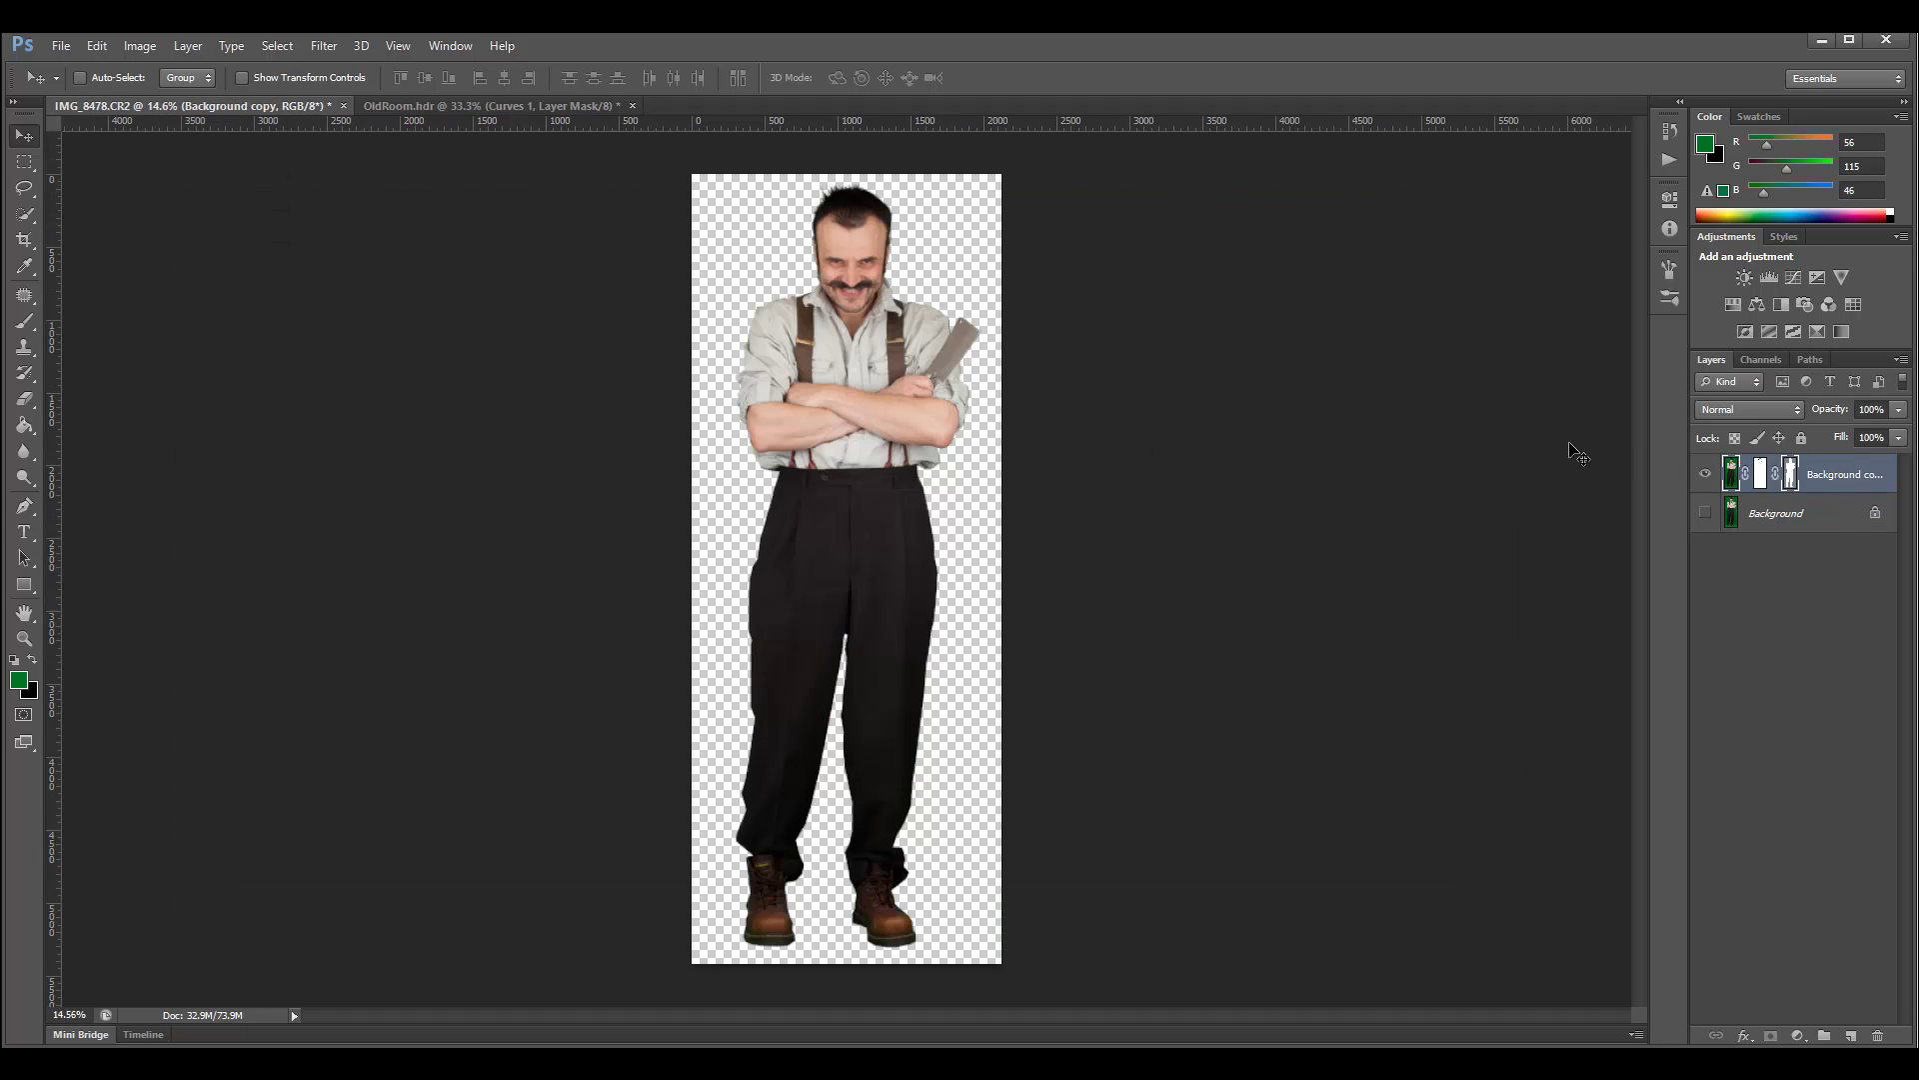
Drag the cut-out man into the OldRoom.hdr document, zoom out and target his vector mask
{"action": "left_click_drag", "start_coordinate": [826, 381], "coordinate": [884, 578]}
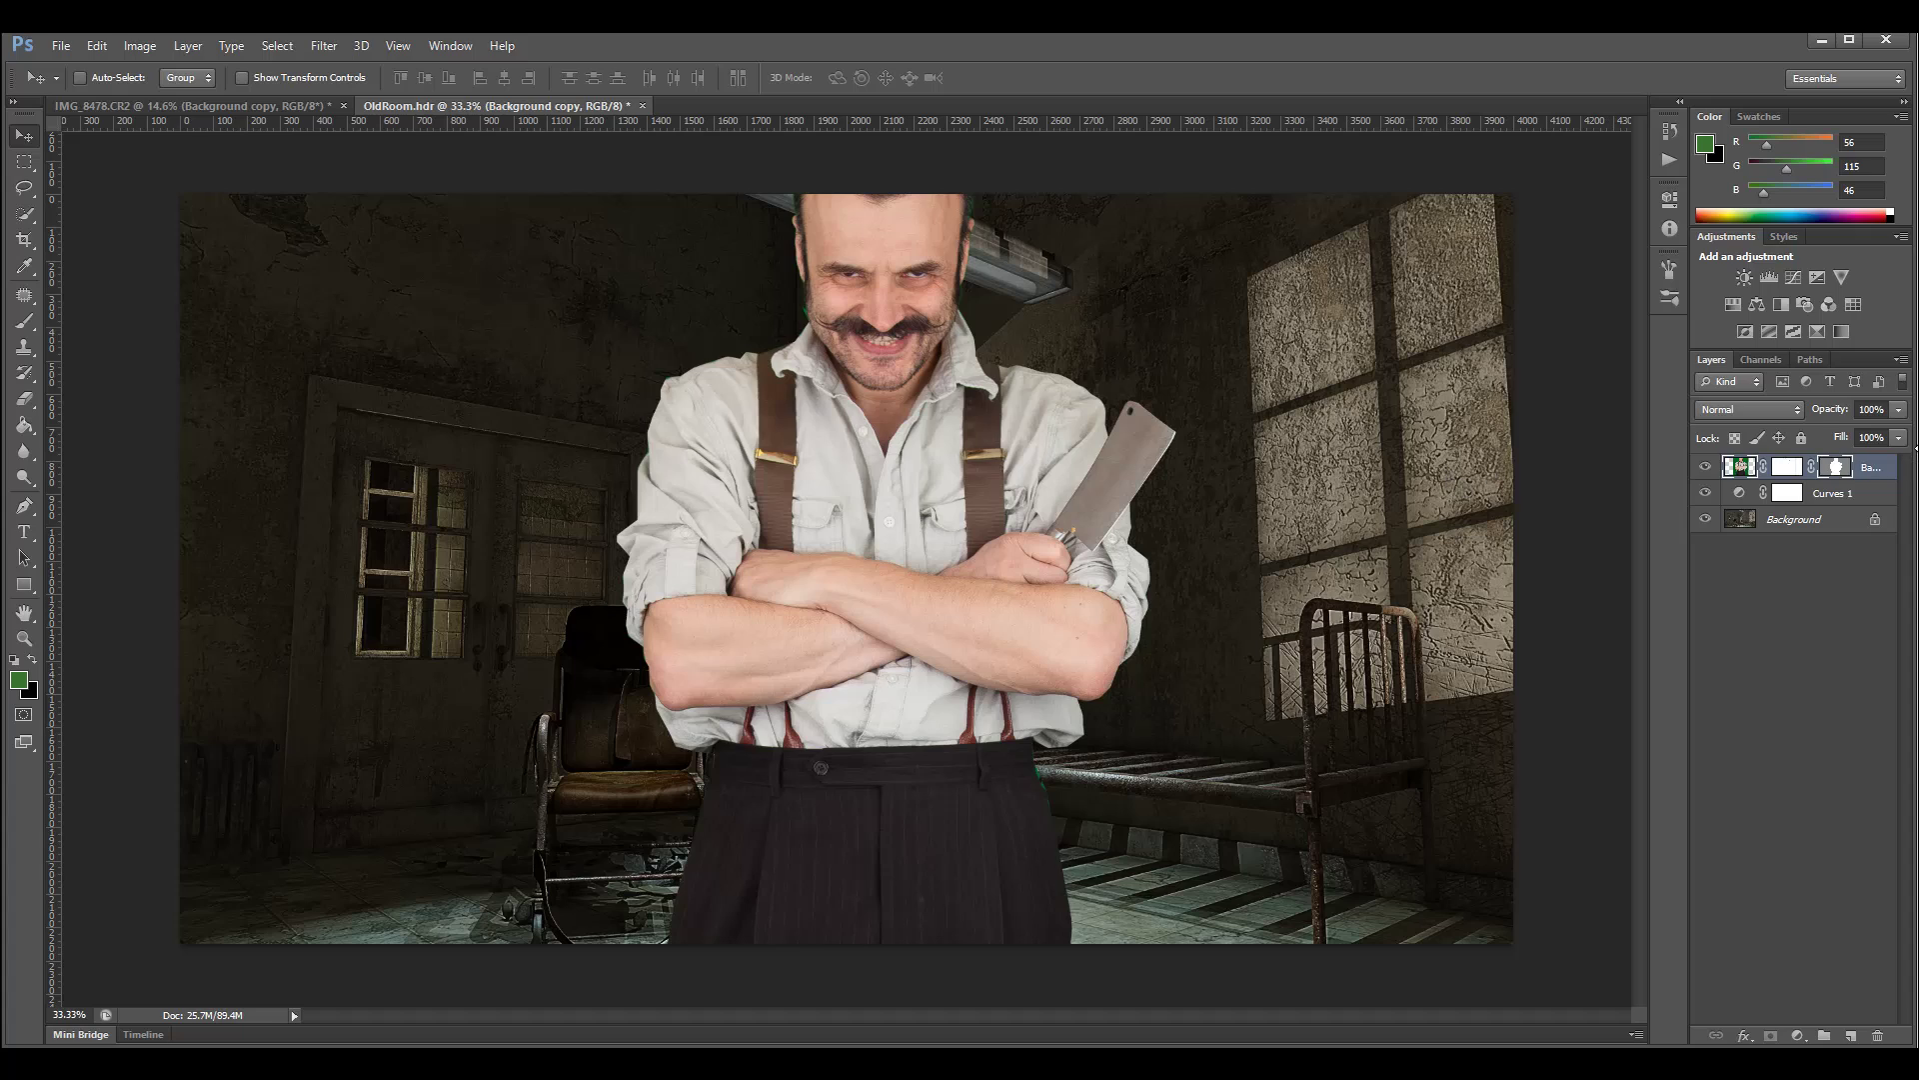
{"action": "left_click", "coordinate": [1731, 474]}
{"action": "key", "text": "m"}
{"action": "key", "text": "ctrl+minus"}
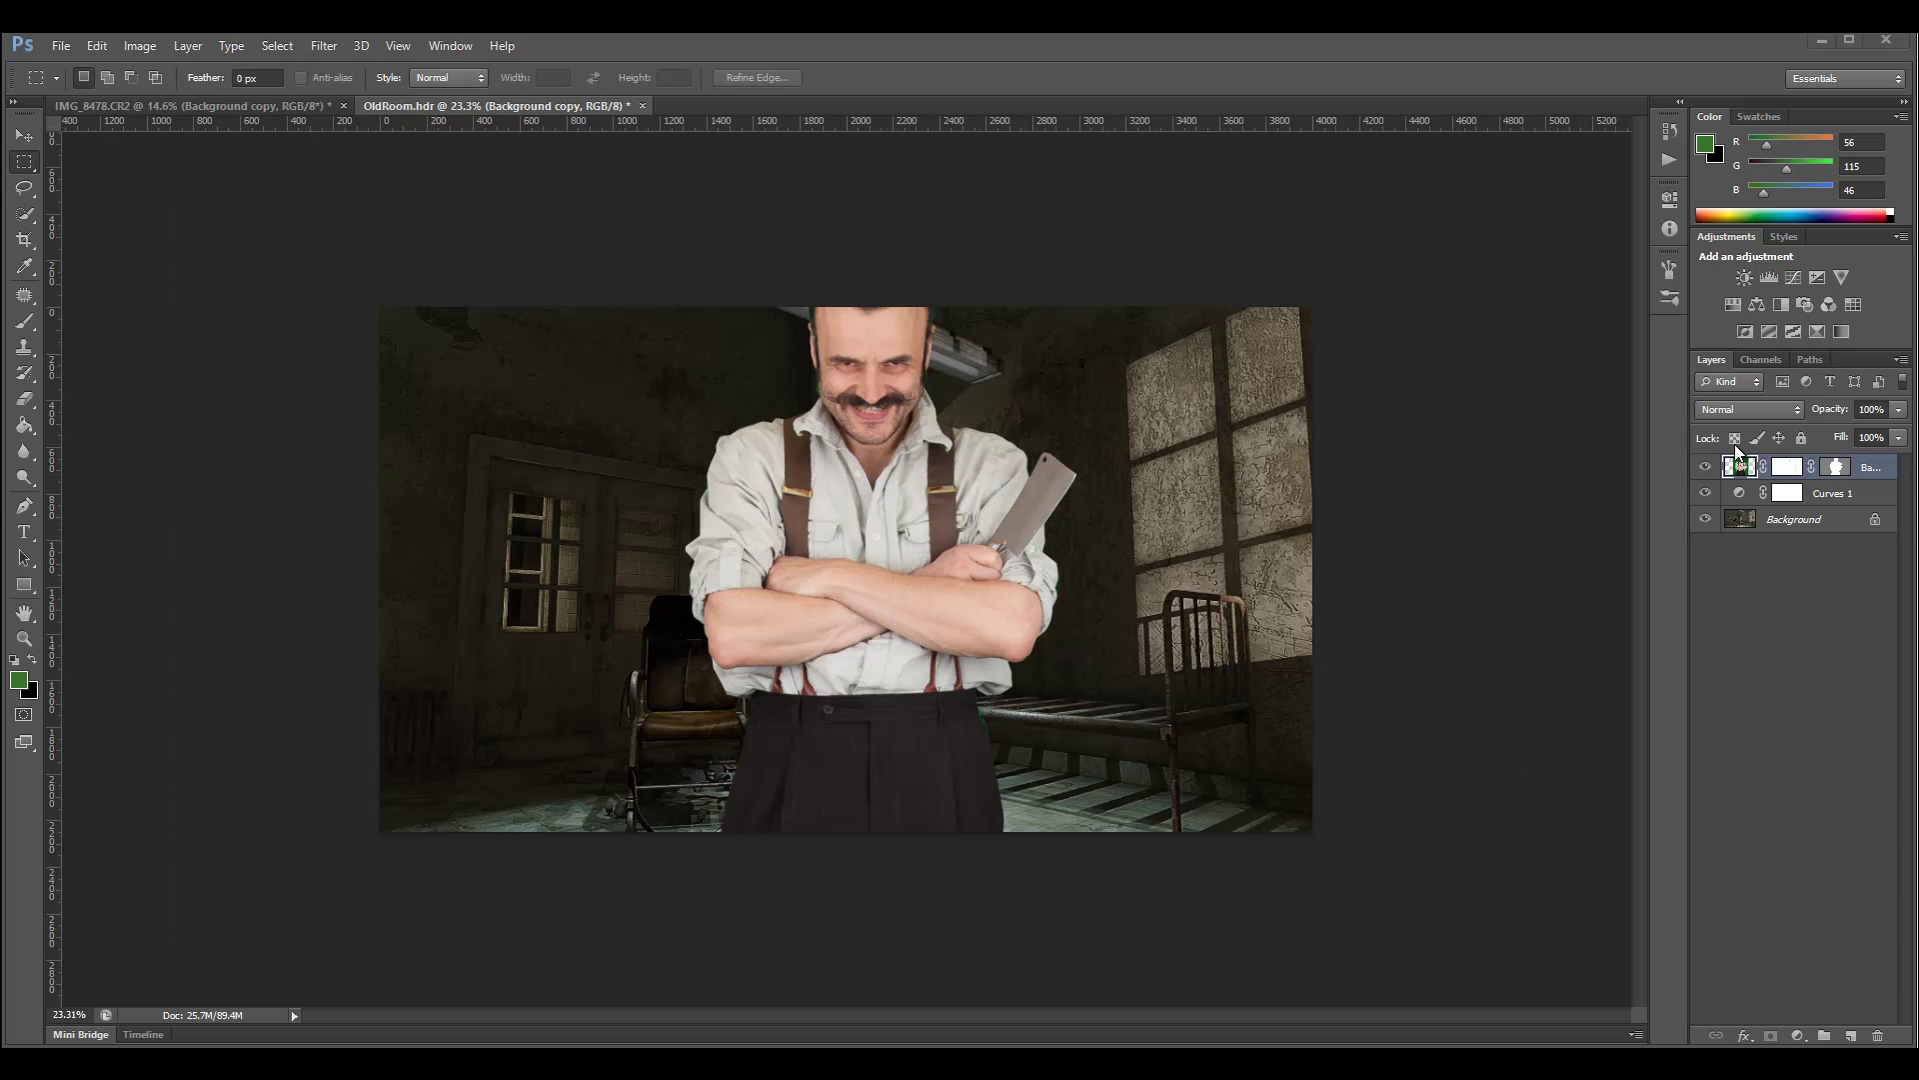
{"action": "left_click", "coordinate": [1840, 467]}
Start scaling the man layer from the Edit menu and try rough sizes in the room
{"action": "left_click", "coordinate": [92, 48]}
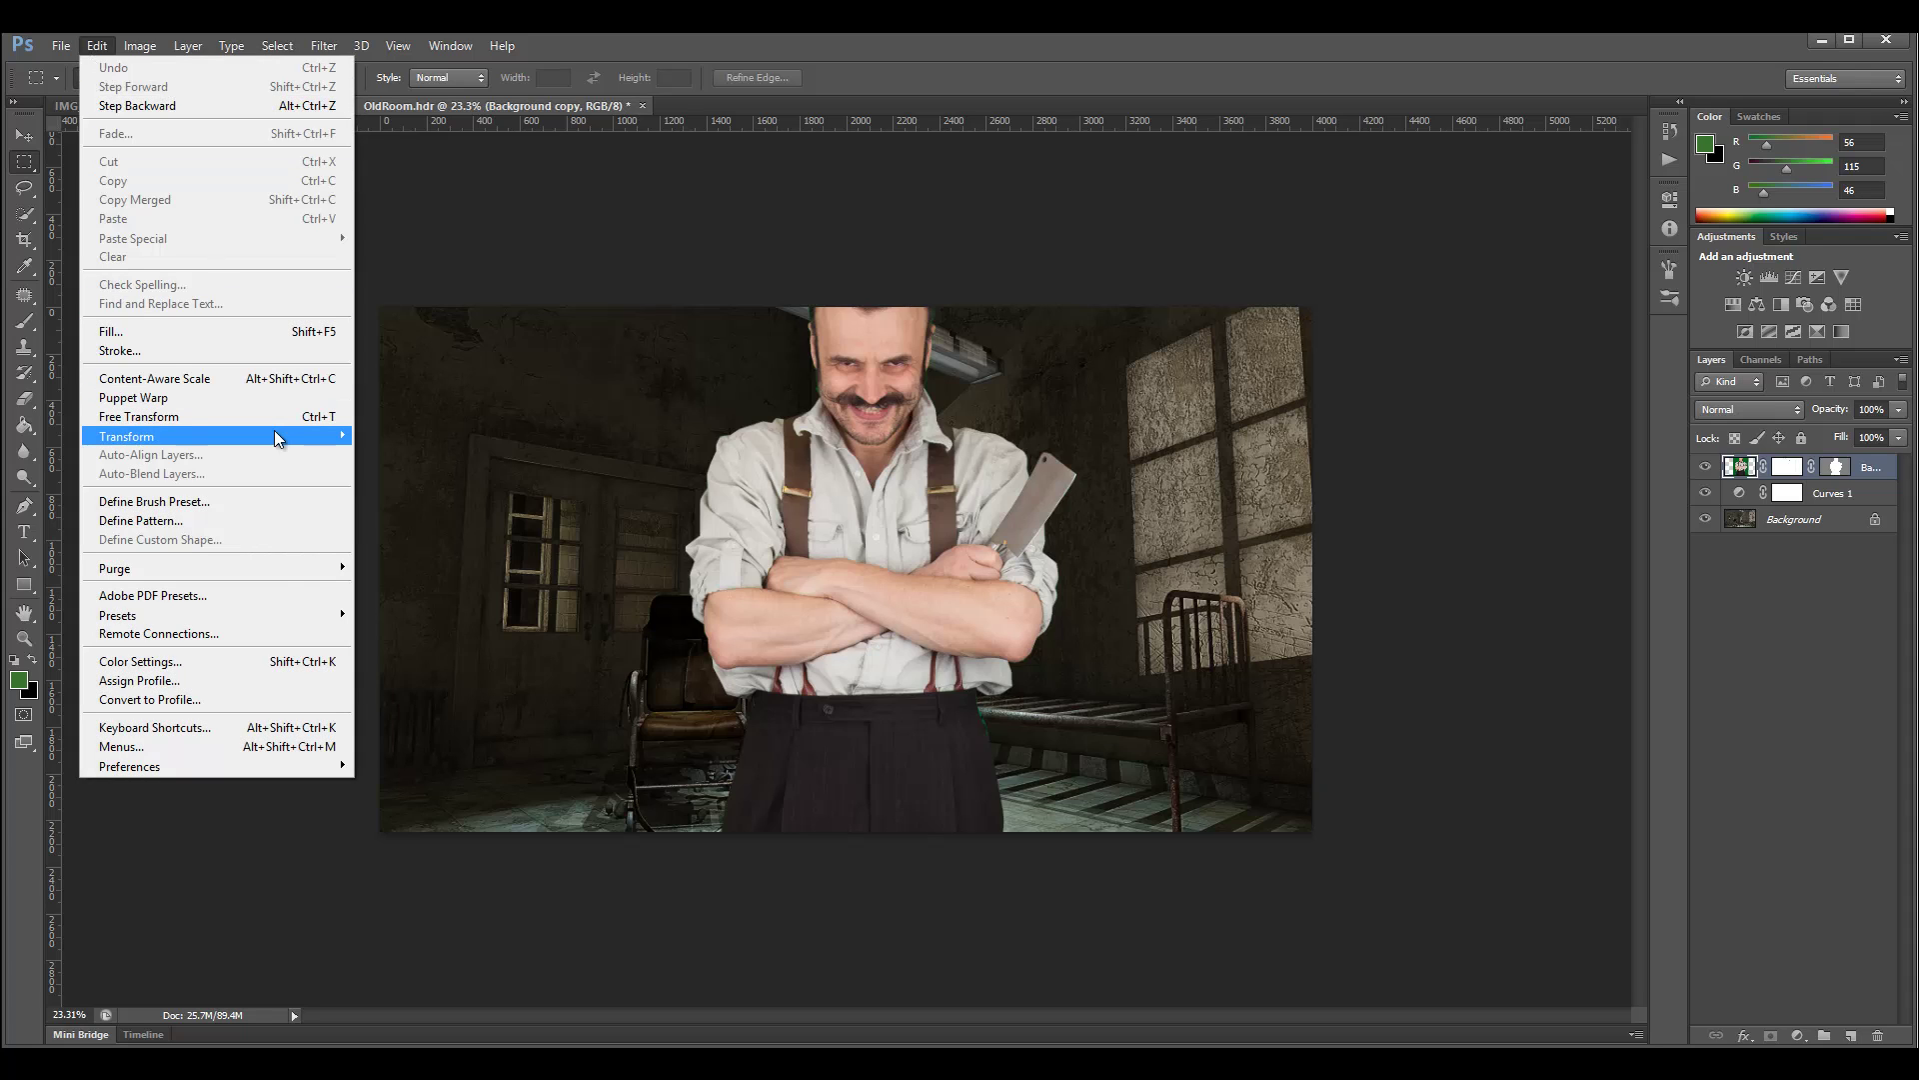
{"action": "mouse_move", "coordinate": [274, 429]}
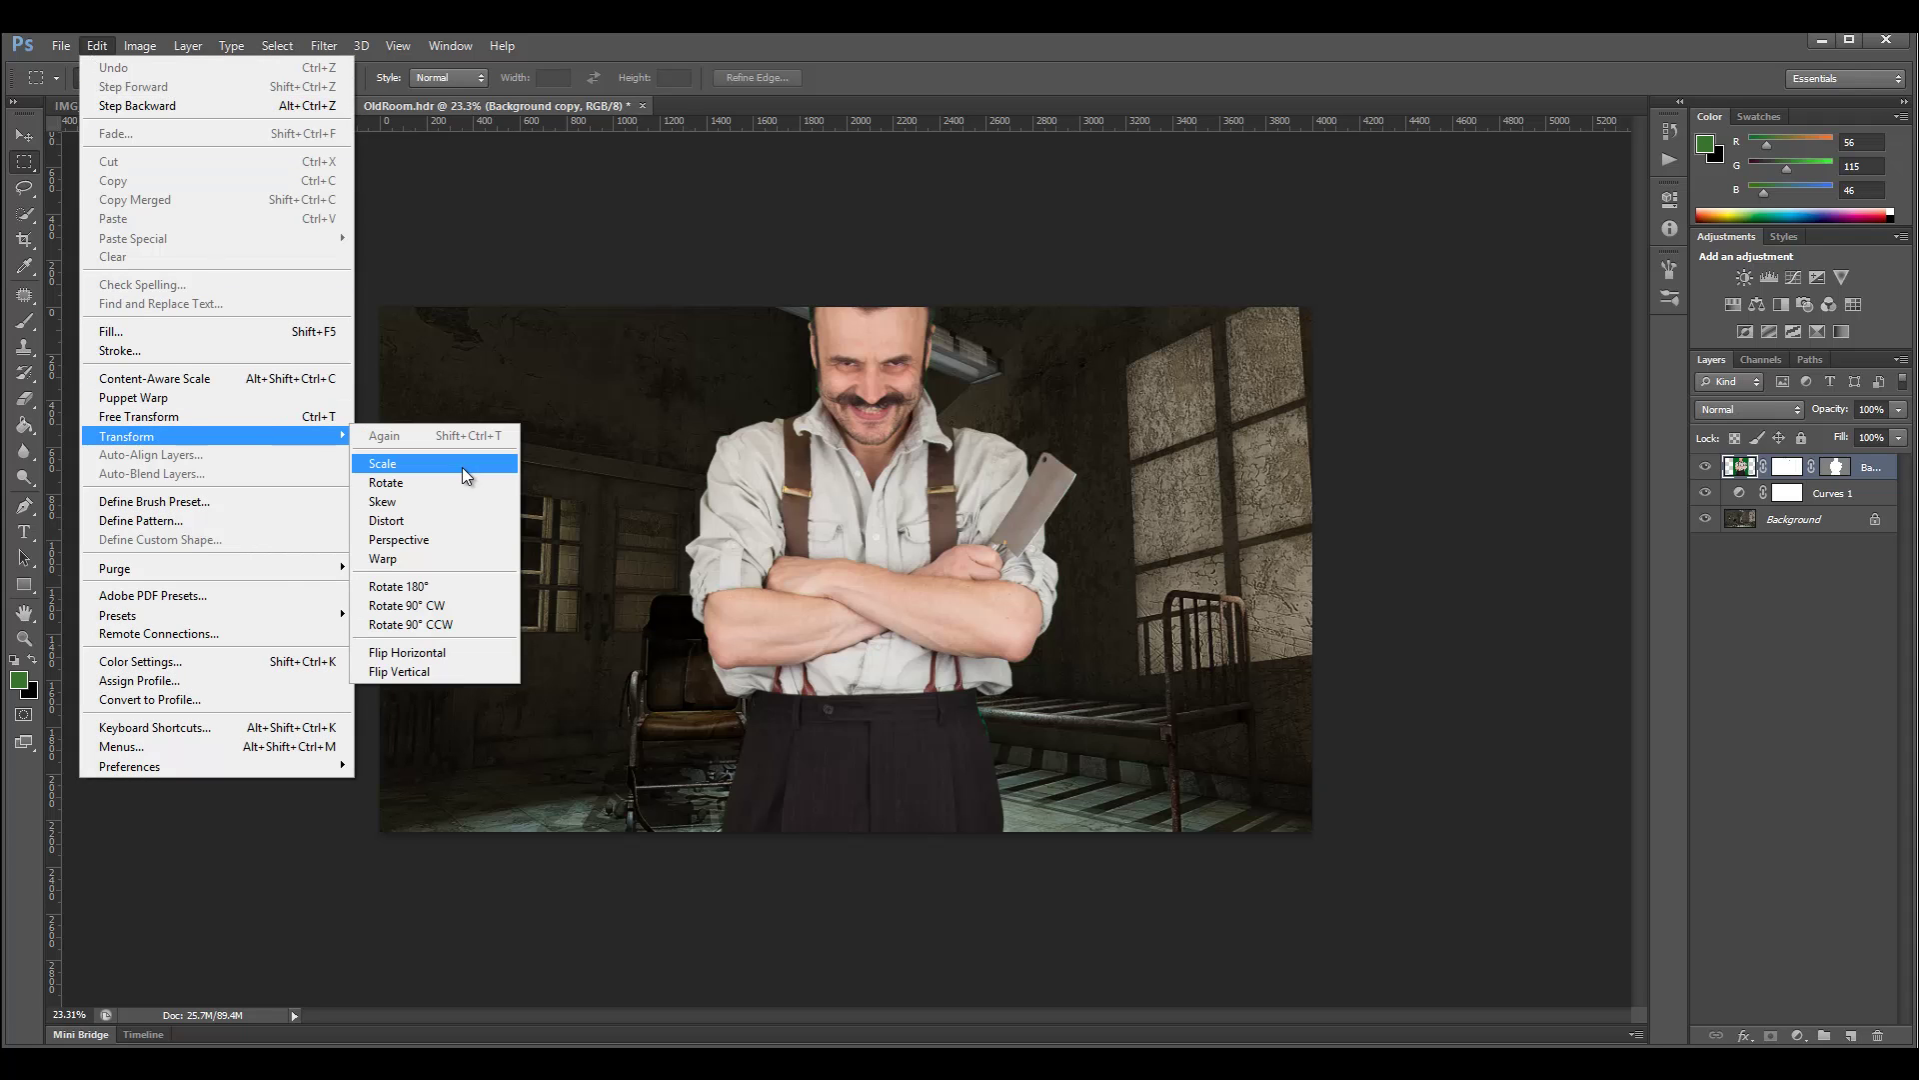
{"action": "left_click", "coordinate": [462, 466]}
{"action": "left_click_drag", "start_coordinate": [620, 230], "coordinate": [805, 457]}
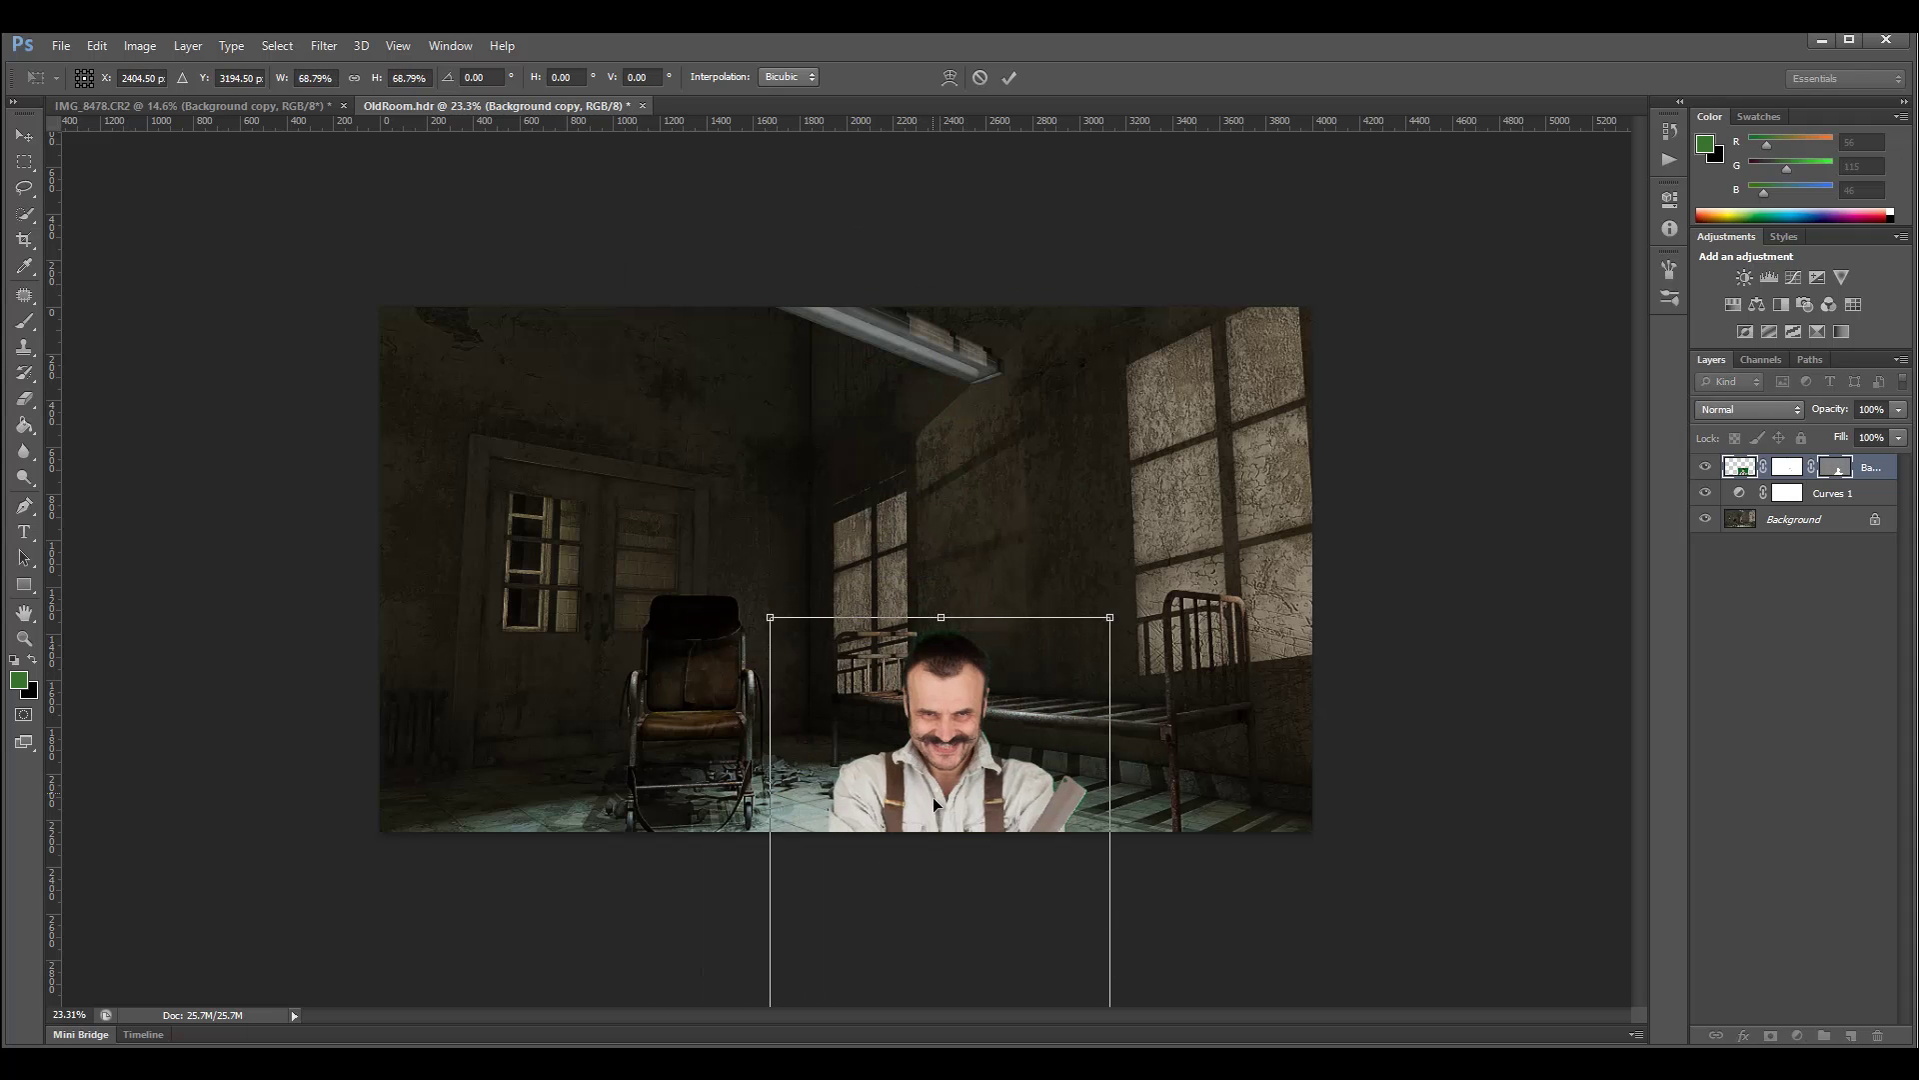
{"action": "left_click_drag", "start_coordinate": [929, 627], "coordinate": [822, 214]}
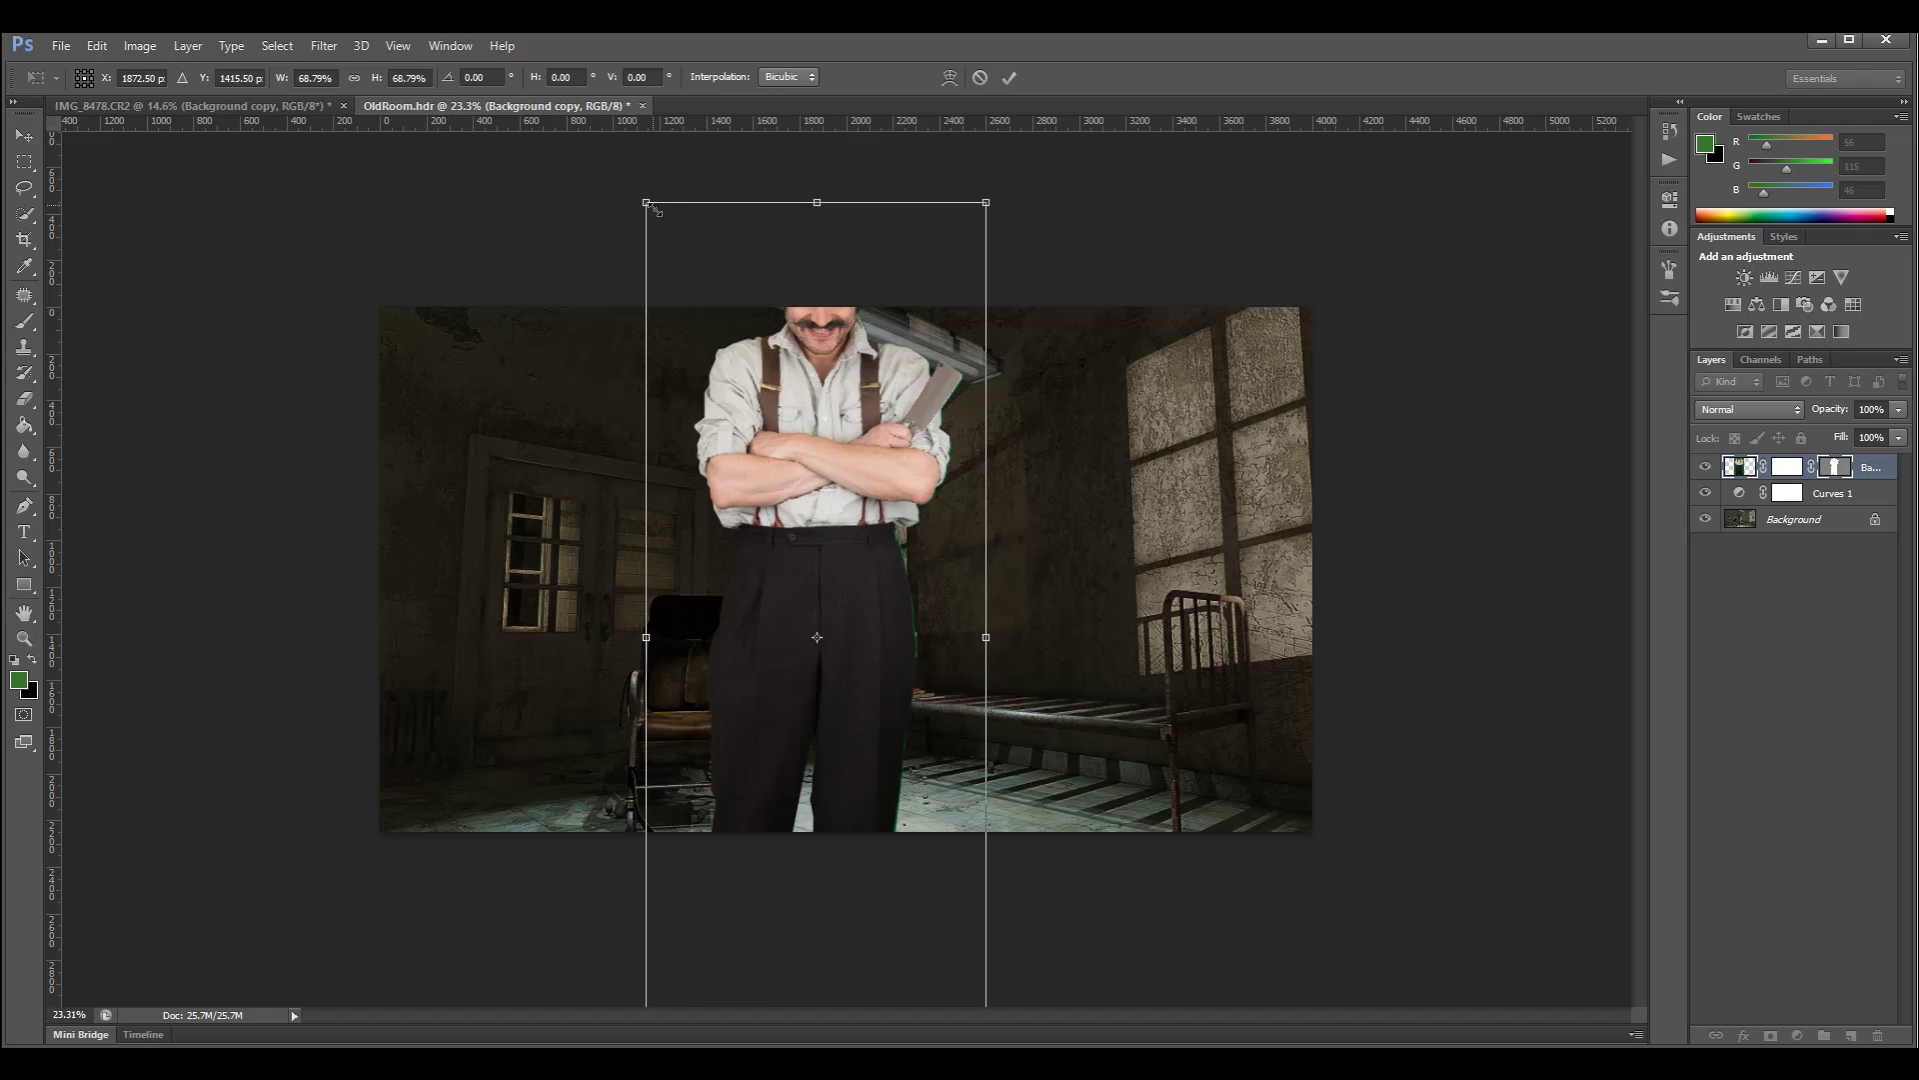
{"action": "left_click_drag", "start_coordinate": [645, 202], "coordinate": [804, 612]}
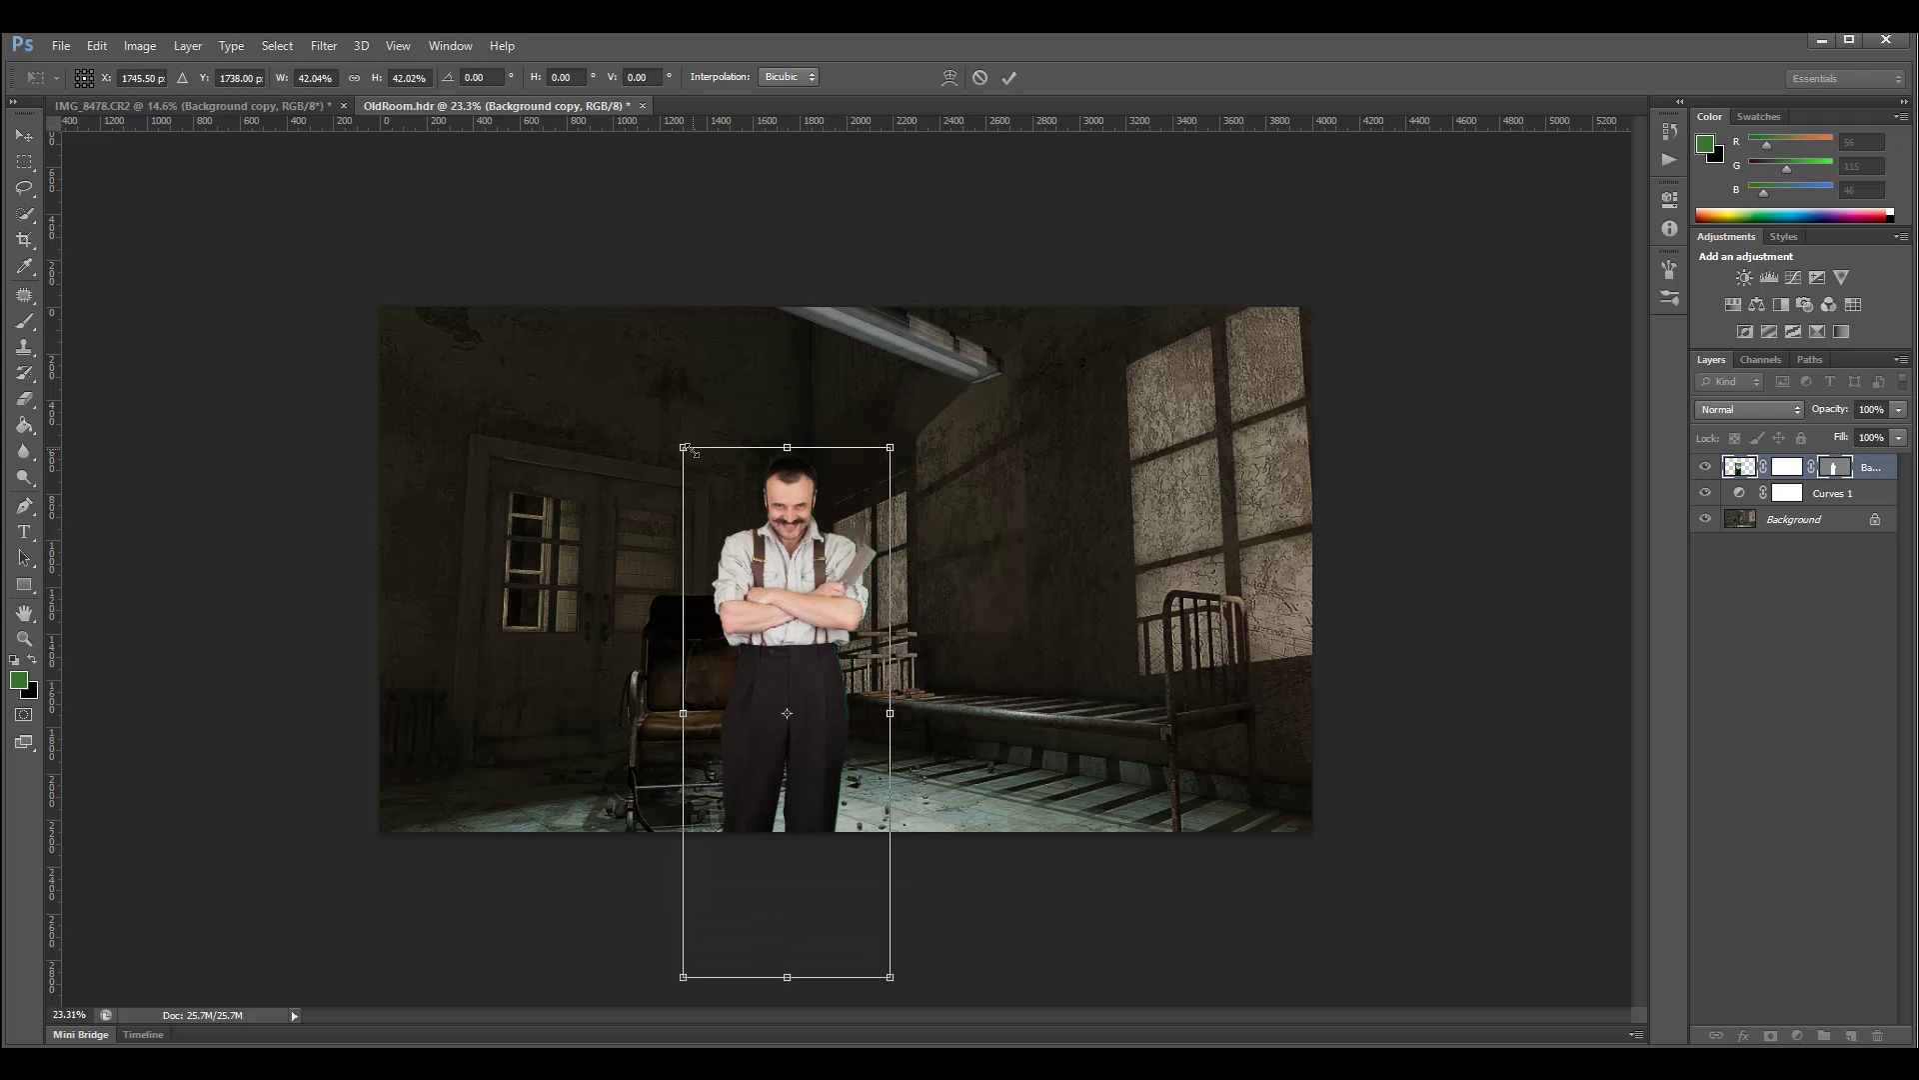
{"action": "left_click_drag", "start_coordinate": [684, 448], "coordinate": [591, 223]}
Enlarge the man to about 77%, place him right of centre, and commit the transform
{"action": "left_click_drag", "start_coordinate": [742, 450], "coordinate": [862, 560]}
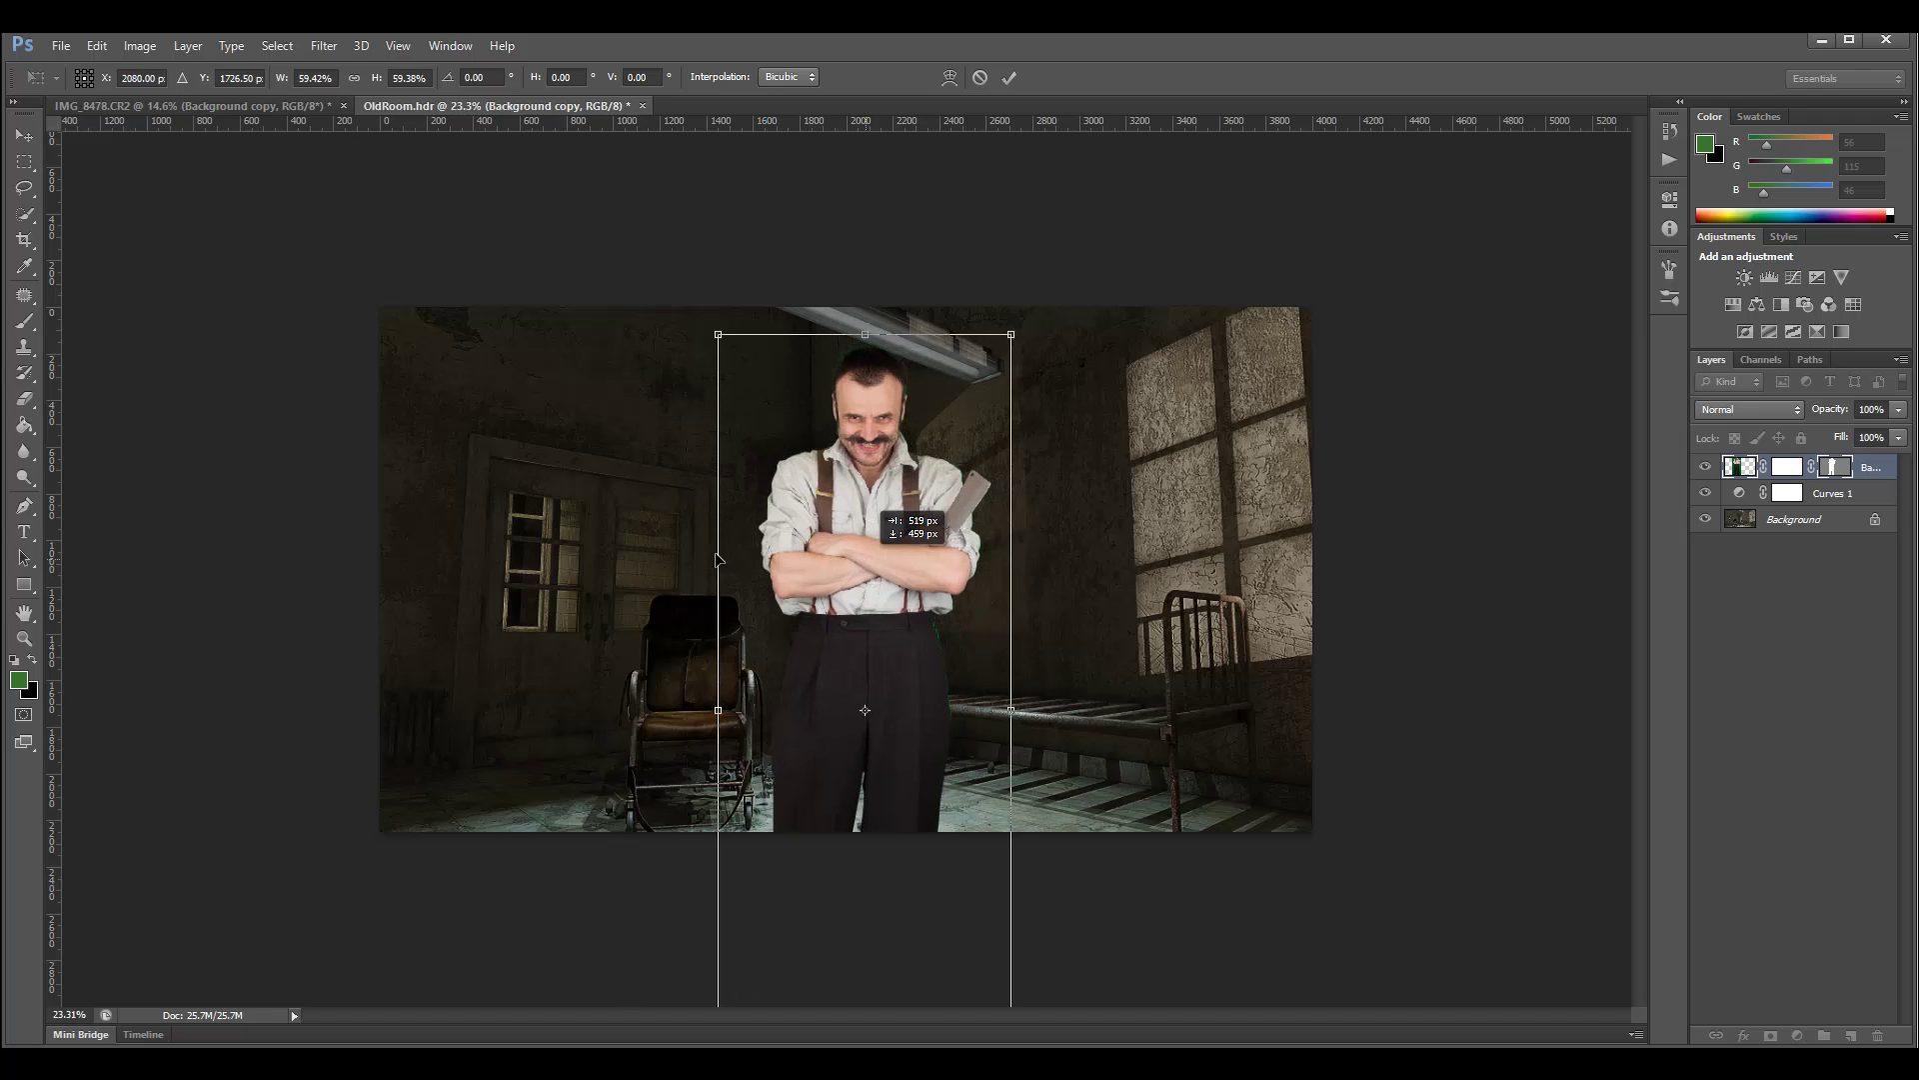
{"action": "left_click_drag", "start_coordinate": [716, 560], "coordinate": [601, 544]}
{"action": "left_click_drag", "start_coordinate": [1148, 548], "coordinate": [984, 546]}
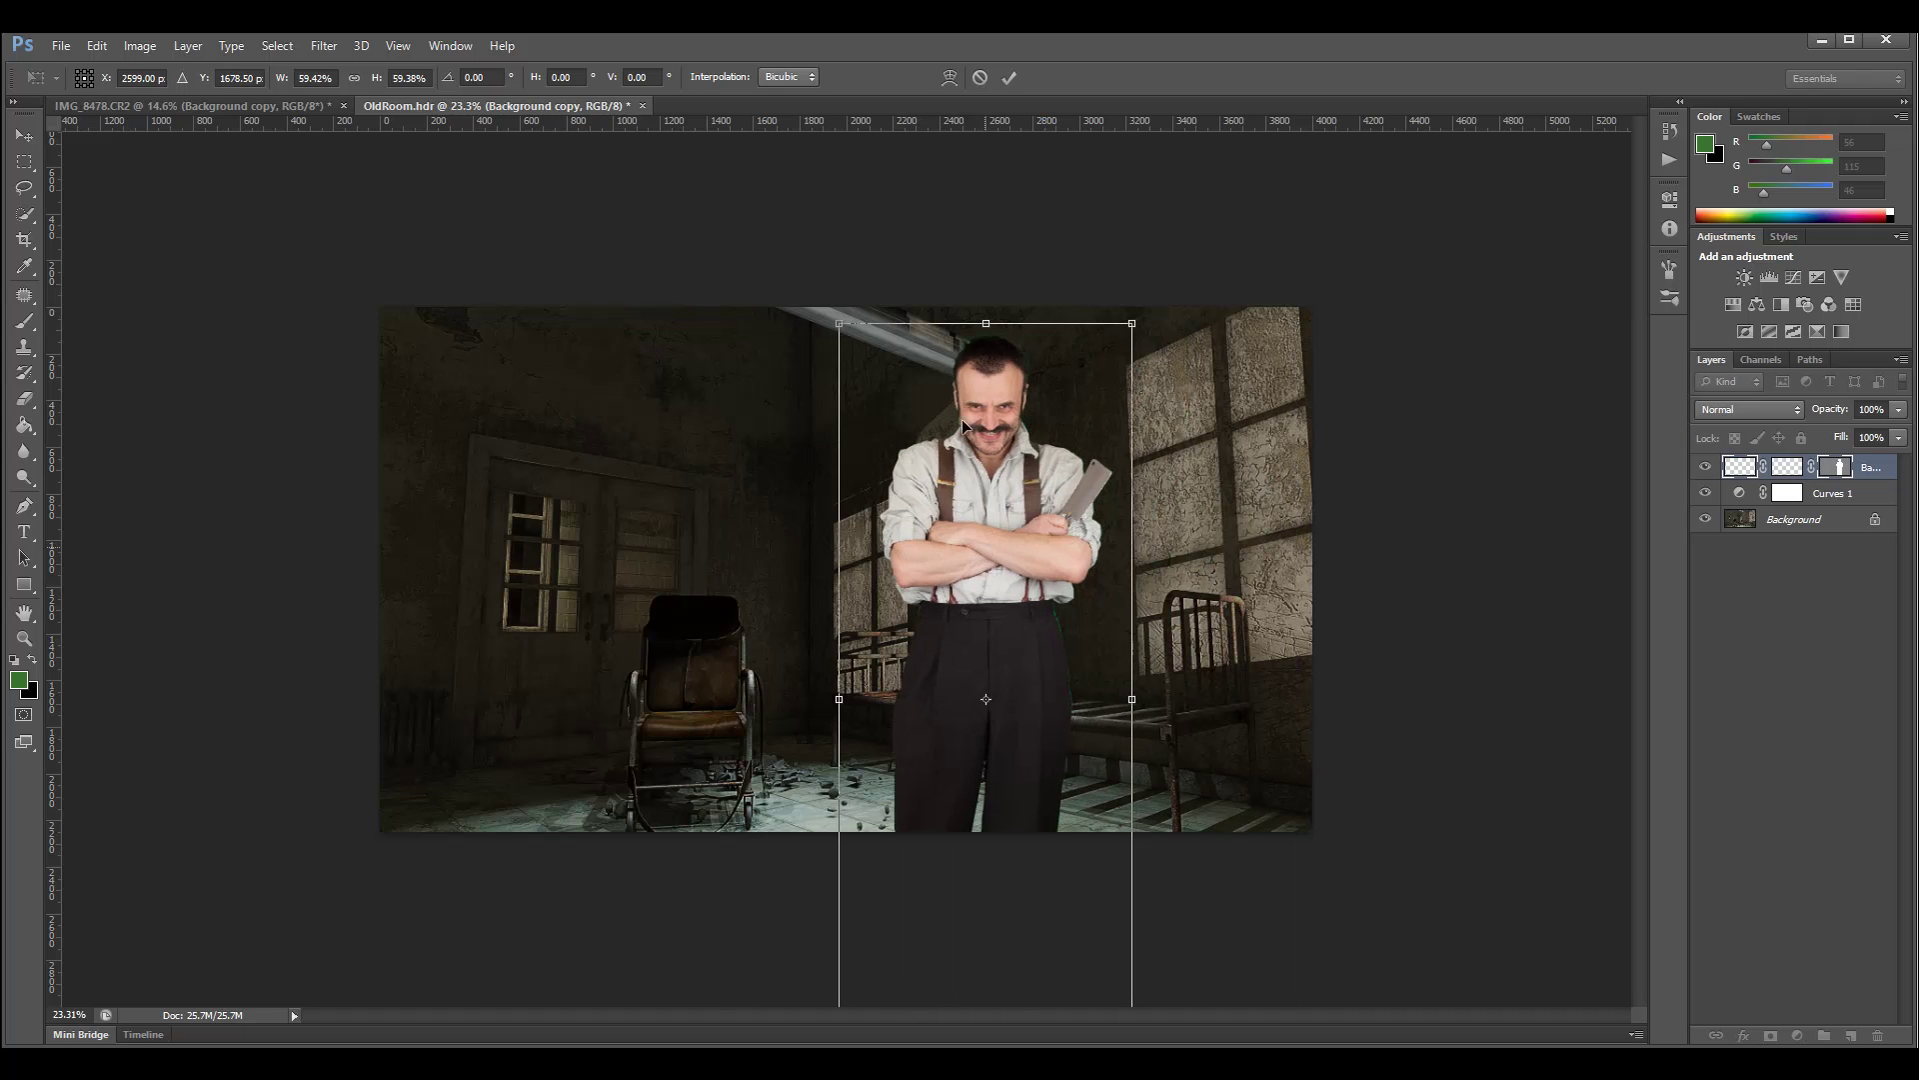
{"action": "left_click_drag", "start_coordinate": [843, 328], "coordinate": [784, 186]}
{"action": "left_click_drag", "start_coordinate": [890, 434], "coordinate": [975, 626]}
{"action": "left_click_drag", "start_coordinate": [1236, 297], "coordinate": [1266, 270]}
{"action": "left_click_drag", "start_coordinate": [1109, 357], "coordinate": [1083, 418]}
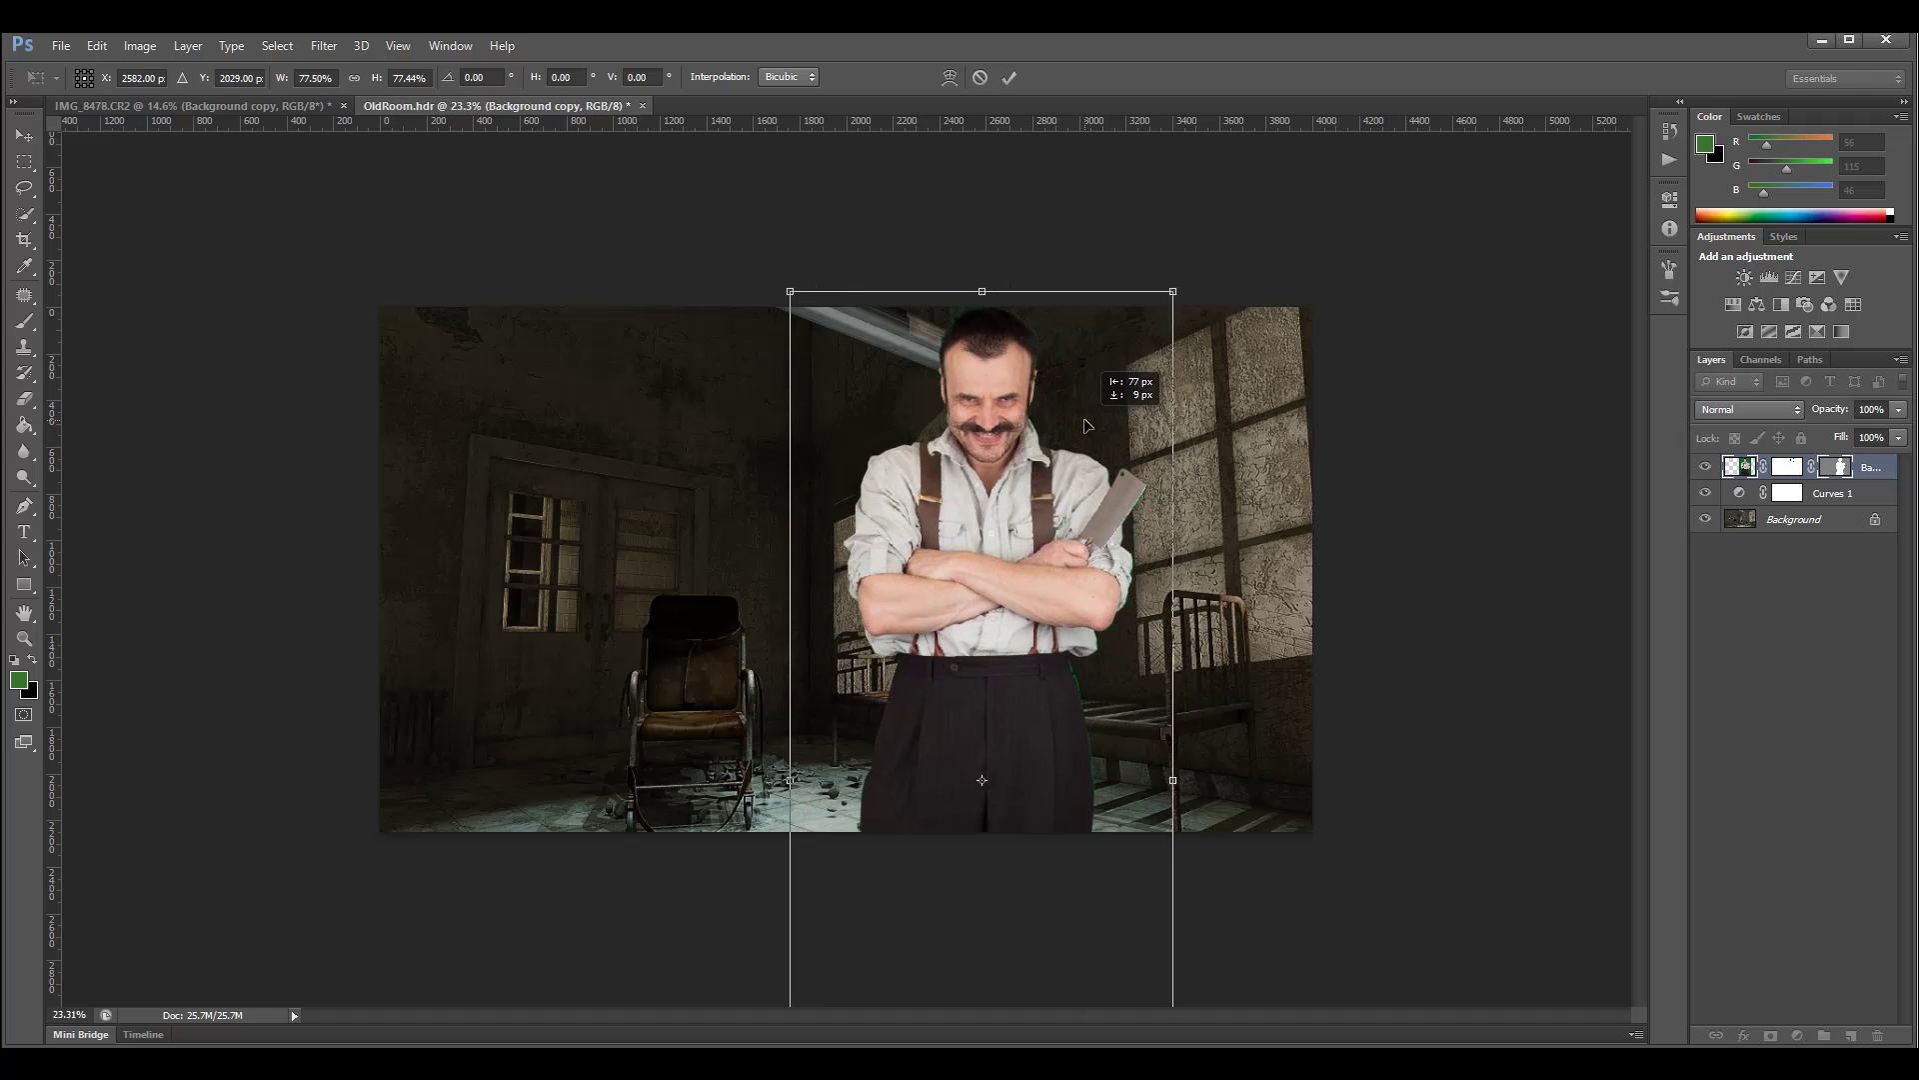
{"action": "key", "text": "Return"}
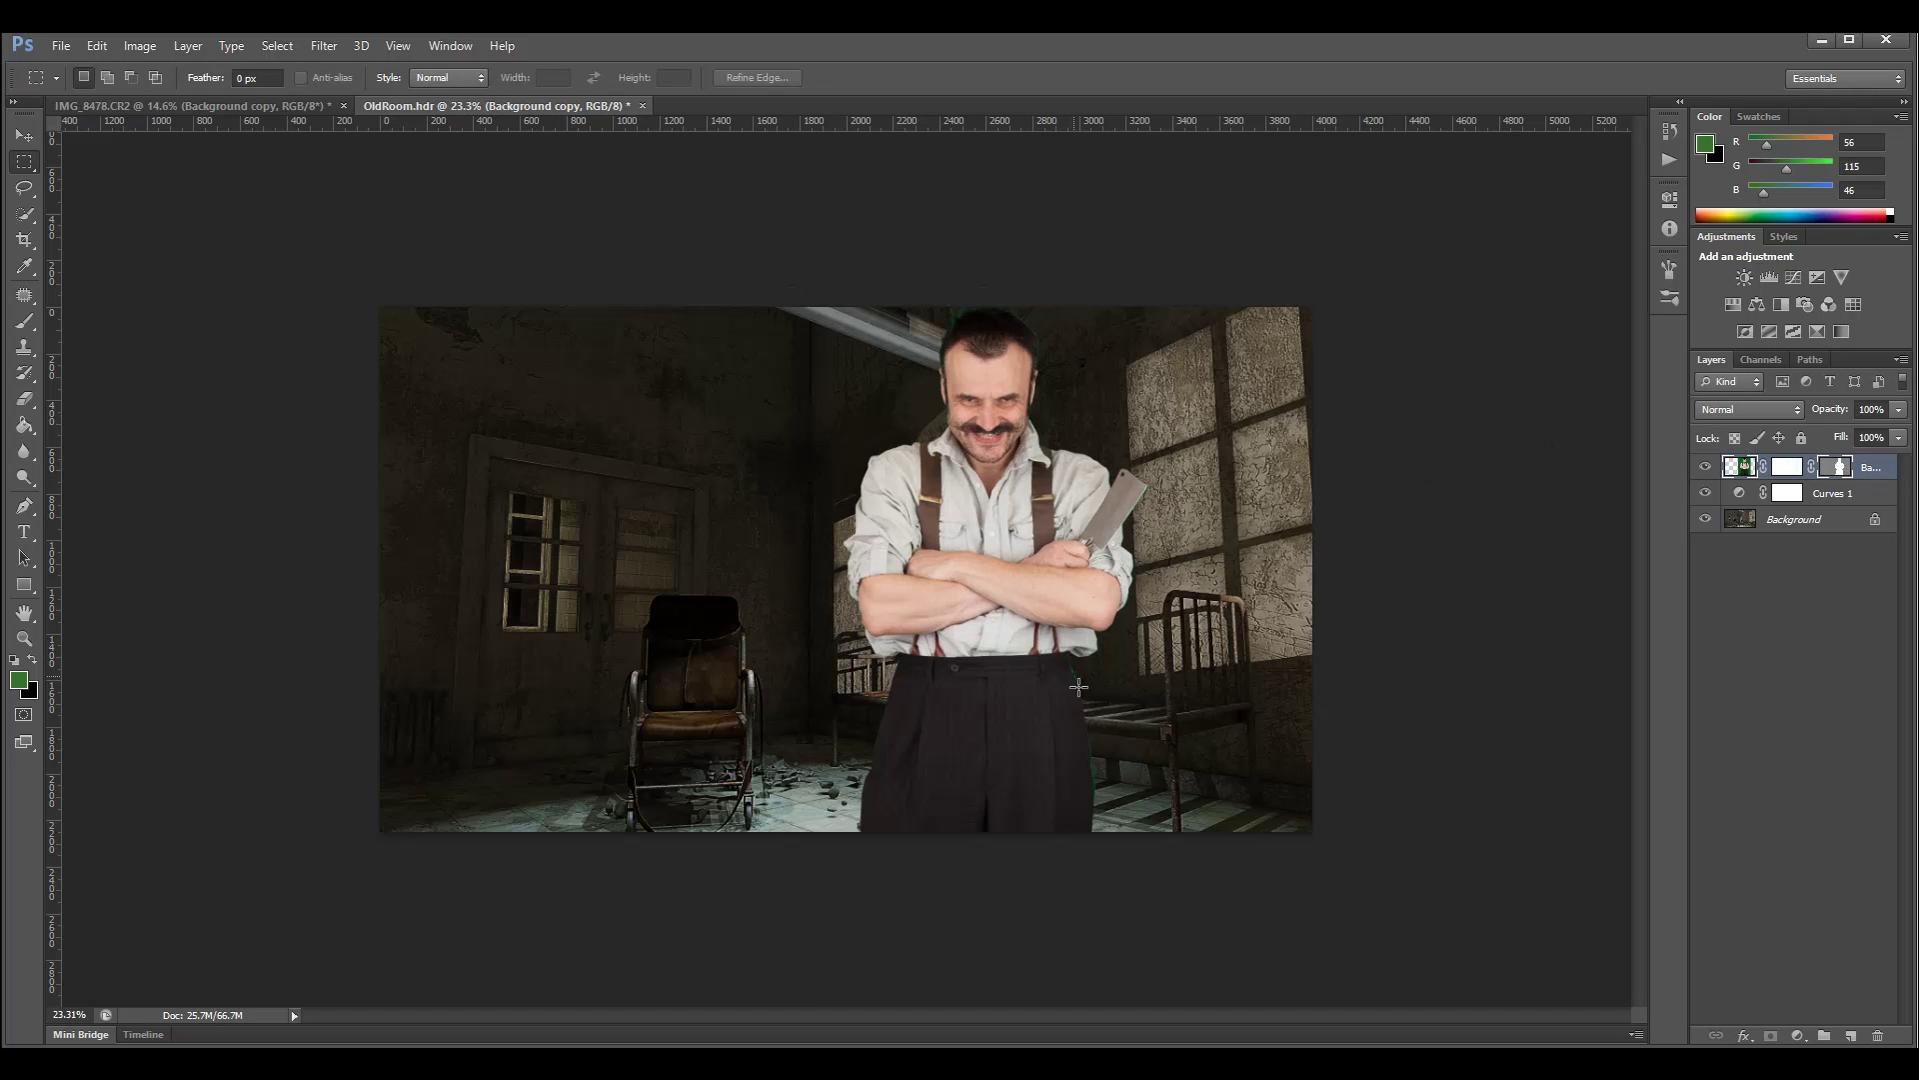
With the Pen tool, drag three vector-mask anchors onto the right edge of the man's trousers
{"action": "left_click", "coordinate": [1839, 466]}
{"action": "left_click", "coordinate": [24, 505]}
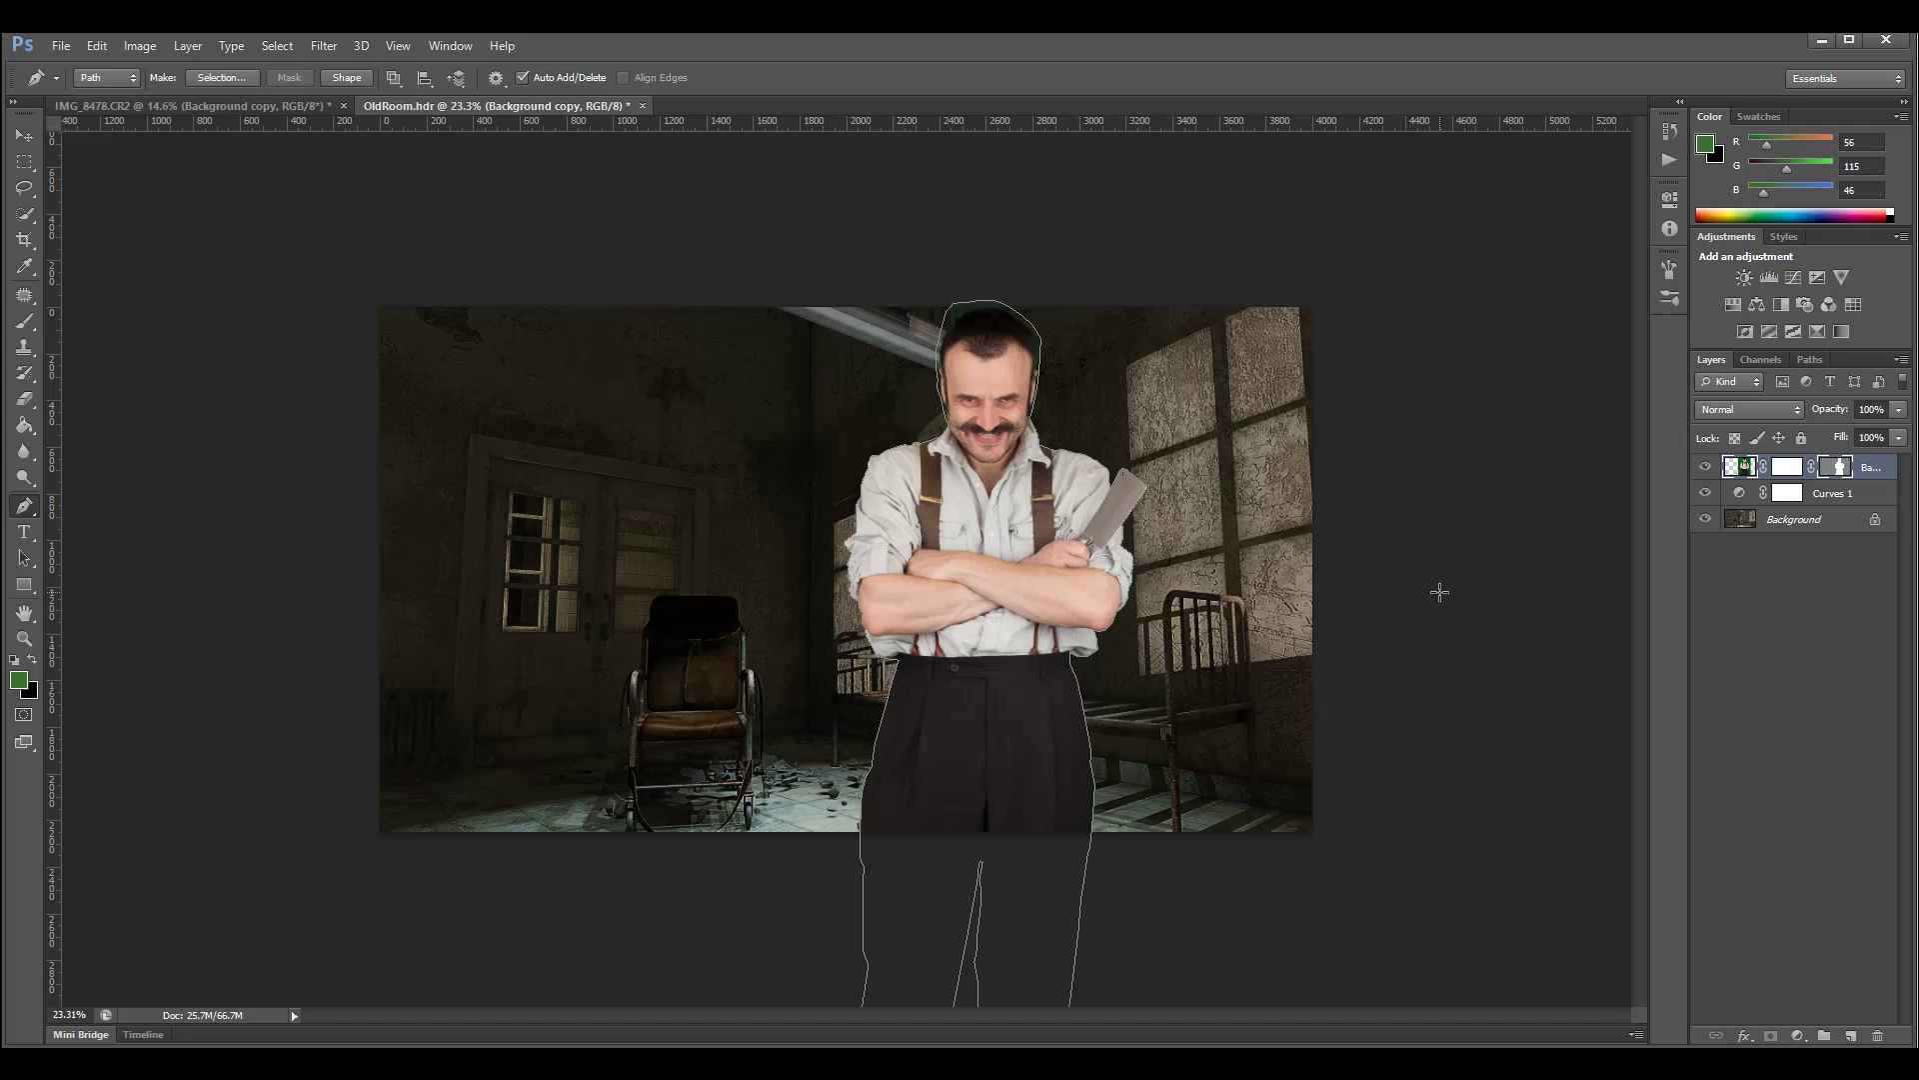
{"action": "scroll", "coordinate": [1103, 714], "scroll_direction": "up", "scroll_amount": 1}
{"action": "scroll", "coordinate": [1103, 714], "scroll_direction": "up", "scroll_amount": 14}
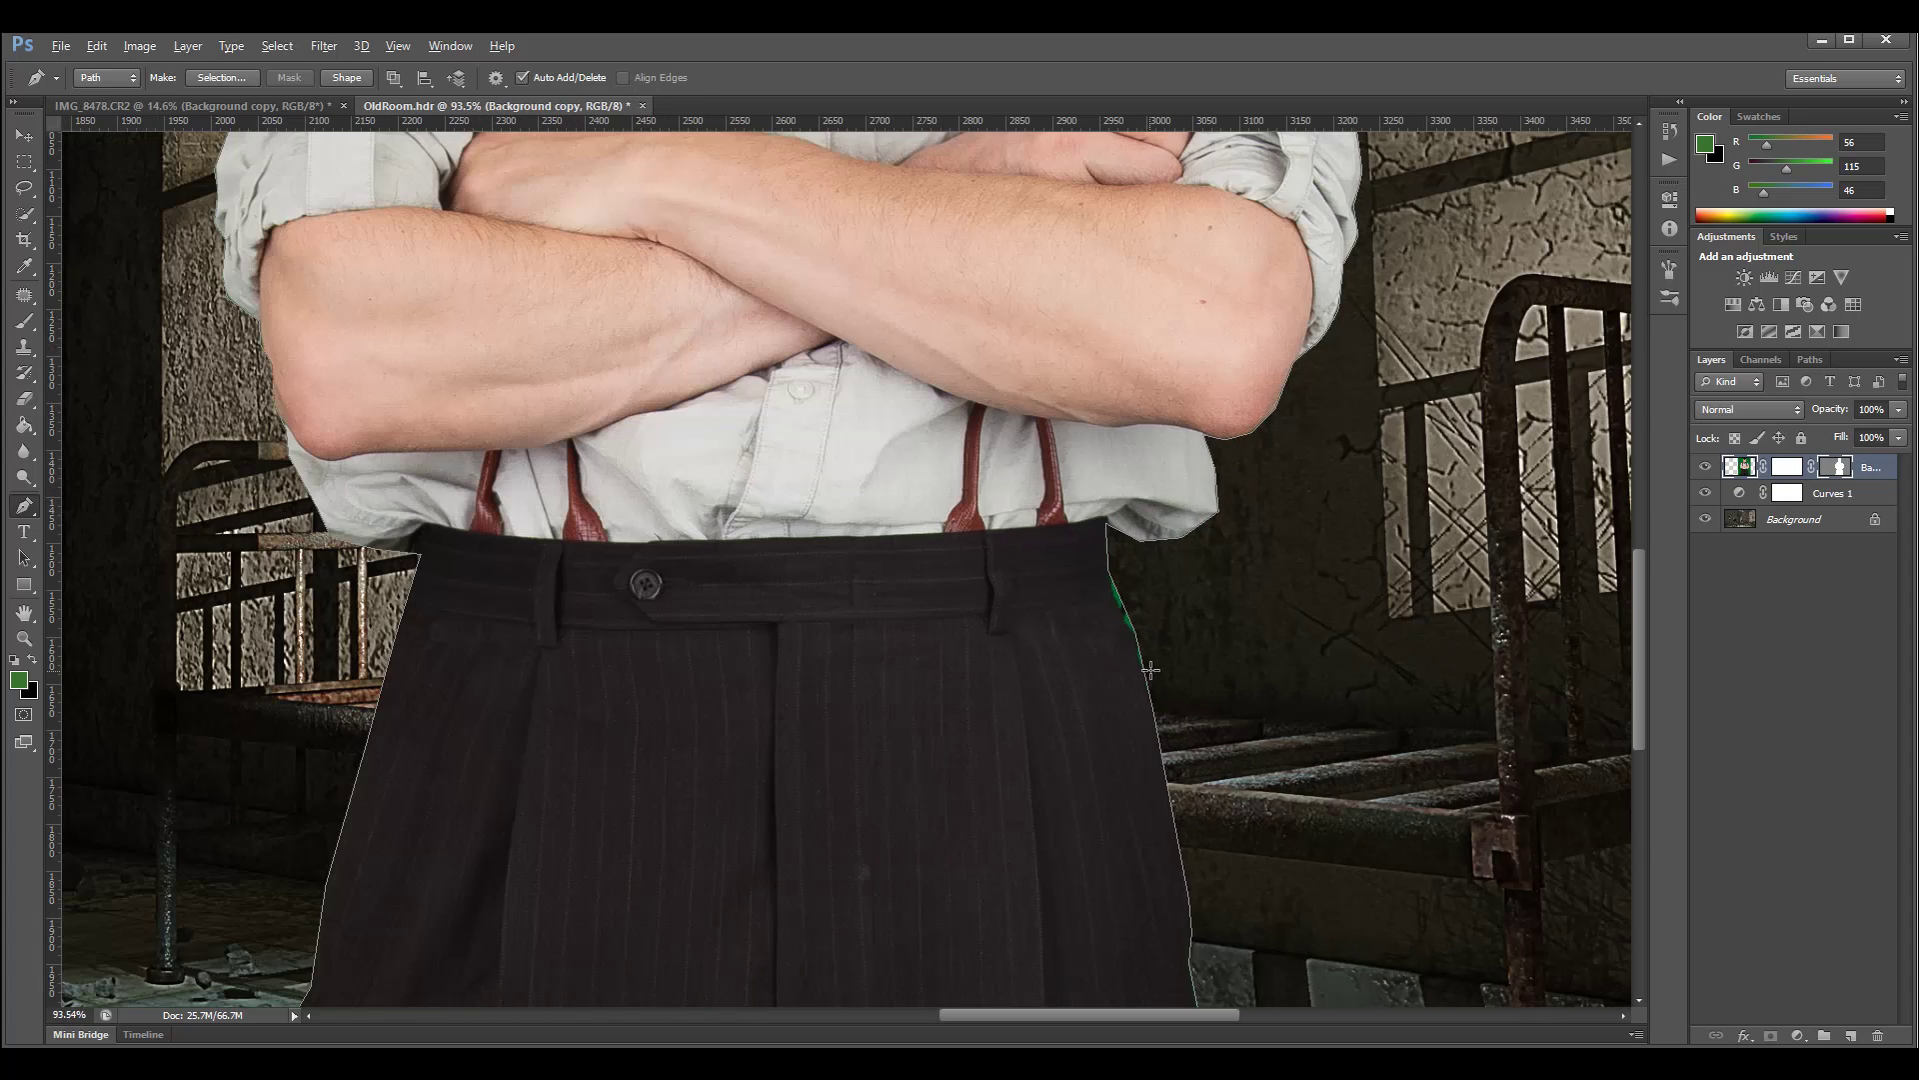
{"action": "scroll", "coordinate": [1150, 669], "scroll_direction": "up", "scroll_amount": 4}
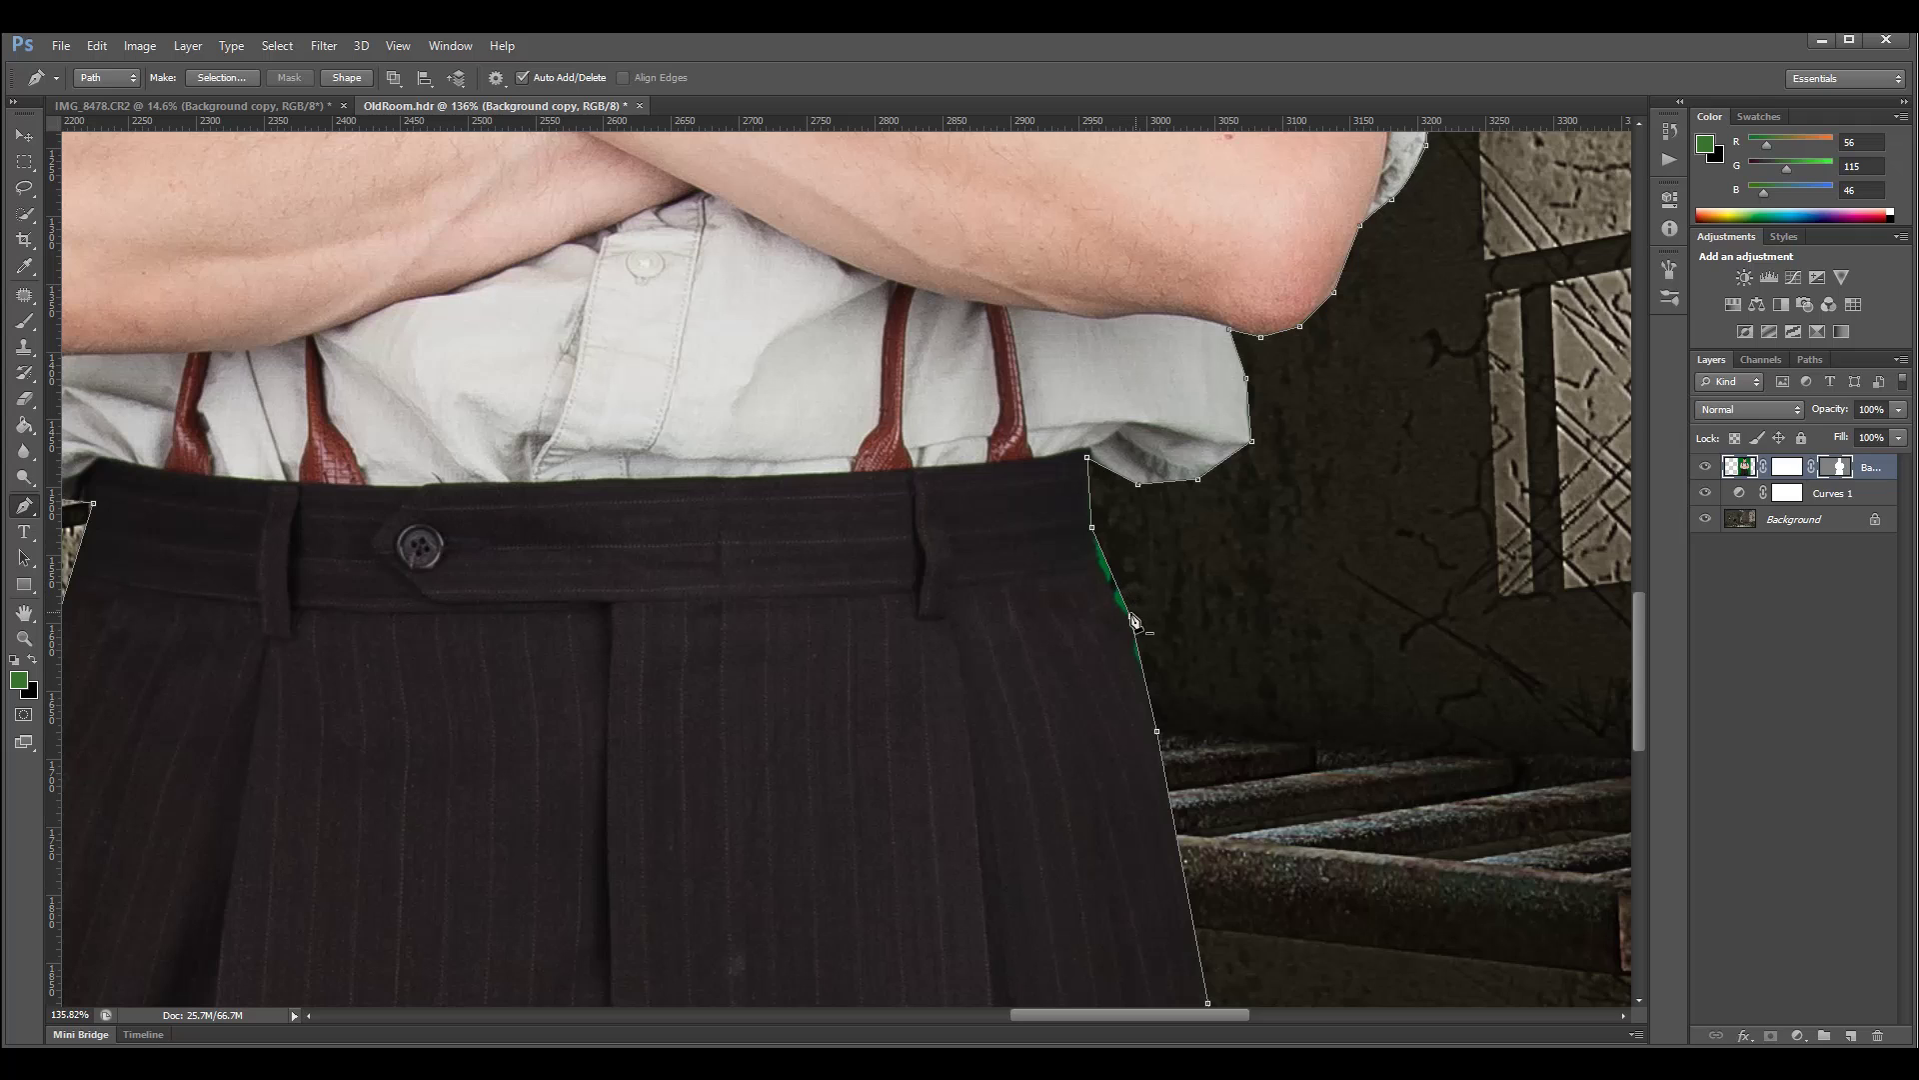
{"action": "left_click_drag", "start_coordinate": [1131, 618], "coordinate": [1121, 619]}
{"action": "left_click_drag", "start_coordinate": [1091, 528], "coordinate": [1096, 562]}
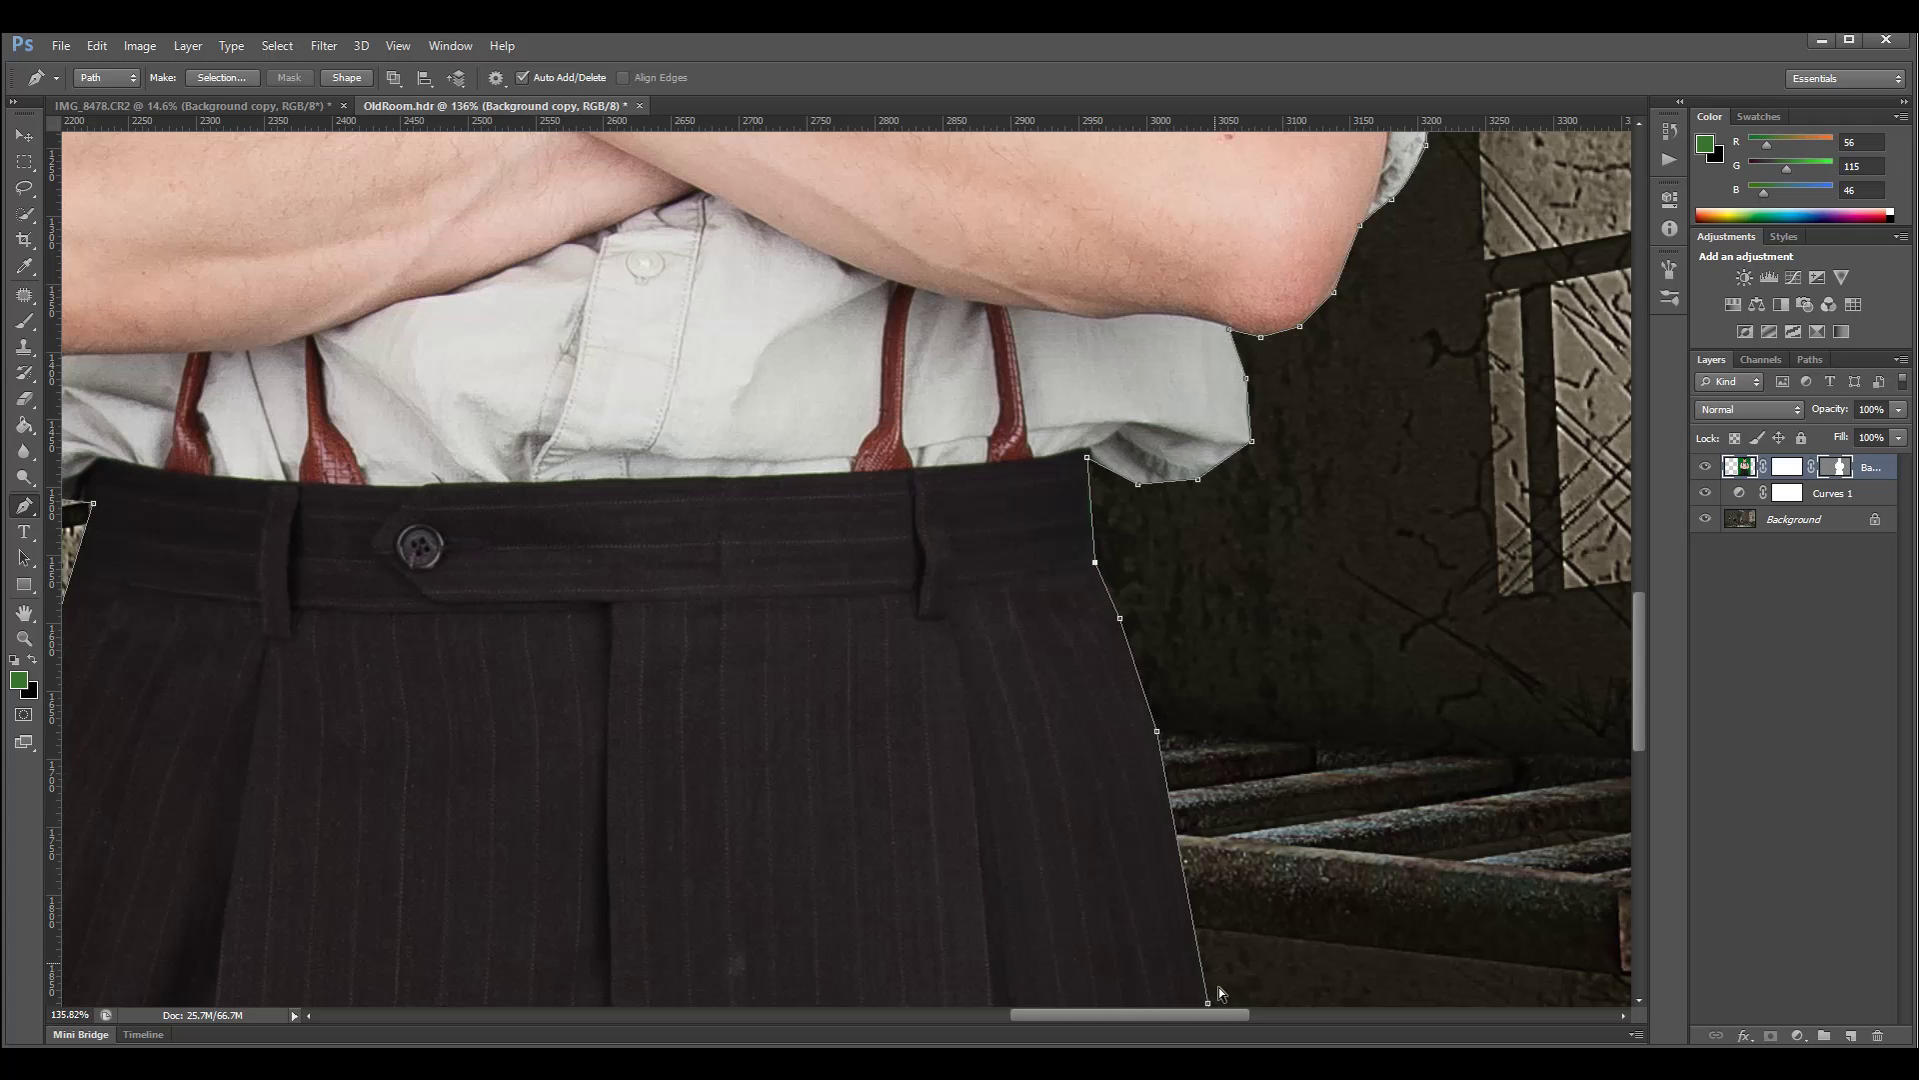
{"action": "left_click_drag", "start_coordinate": [1157, 731], "coordinate": [1153, 740]}
{"action": "scroll", "coordinate": [1004, 570], "scroll_direction": "down", "scroll_amount": 10}
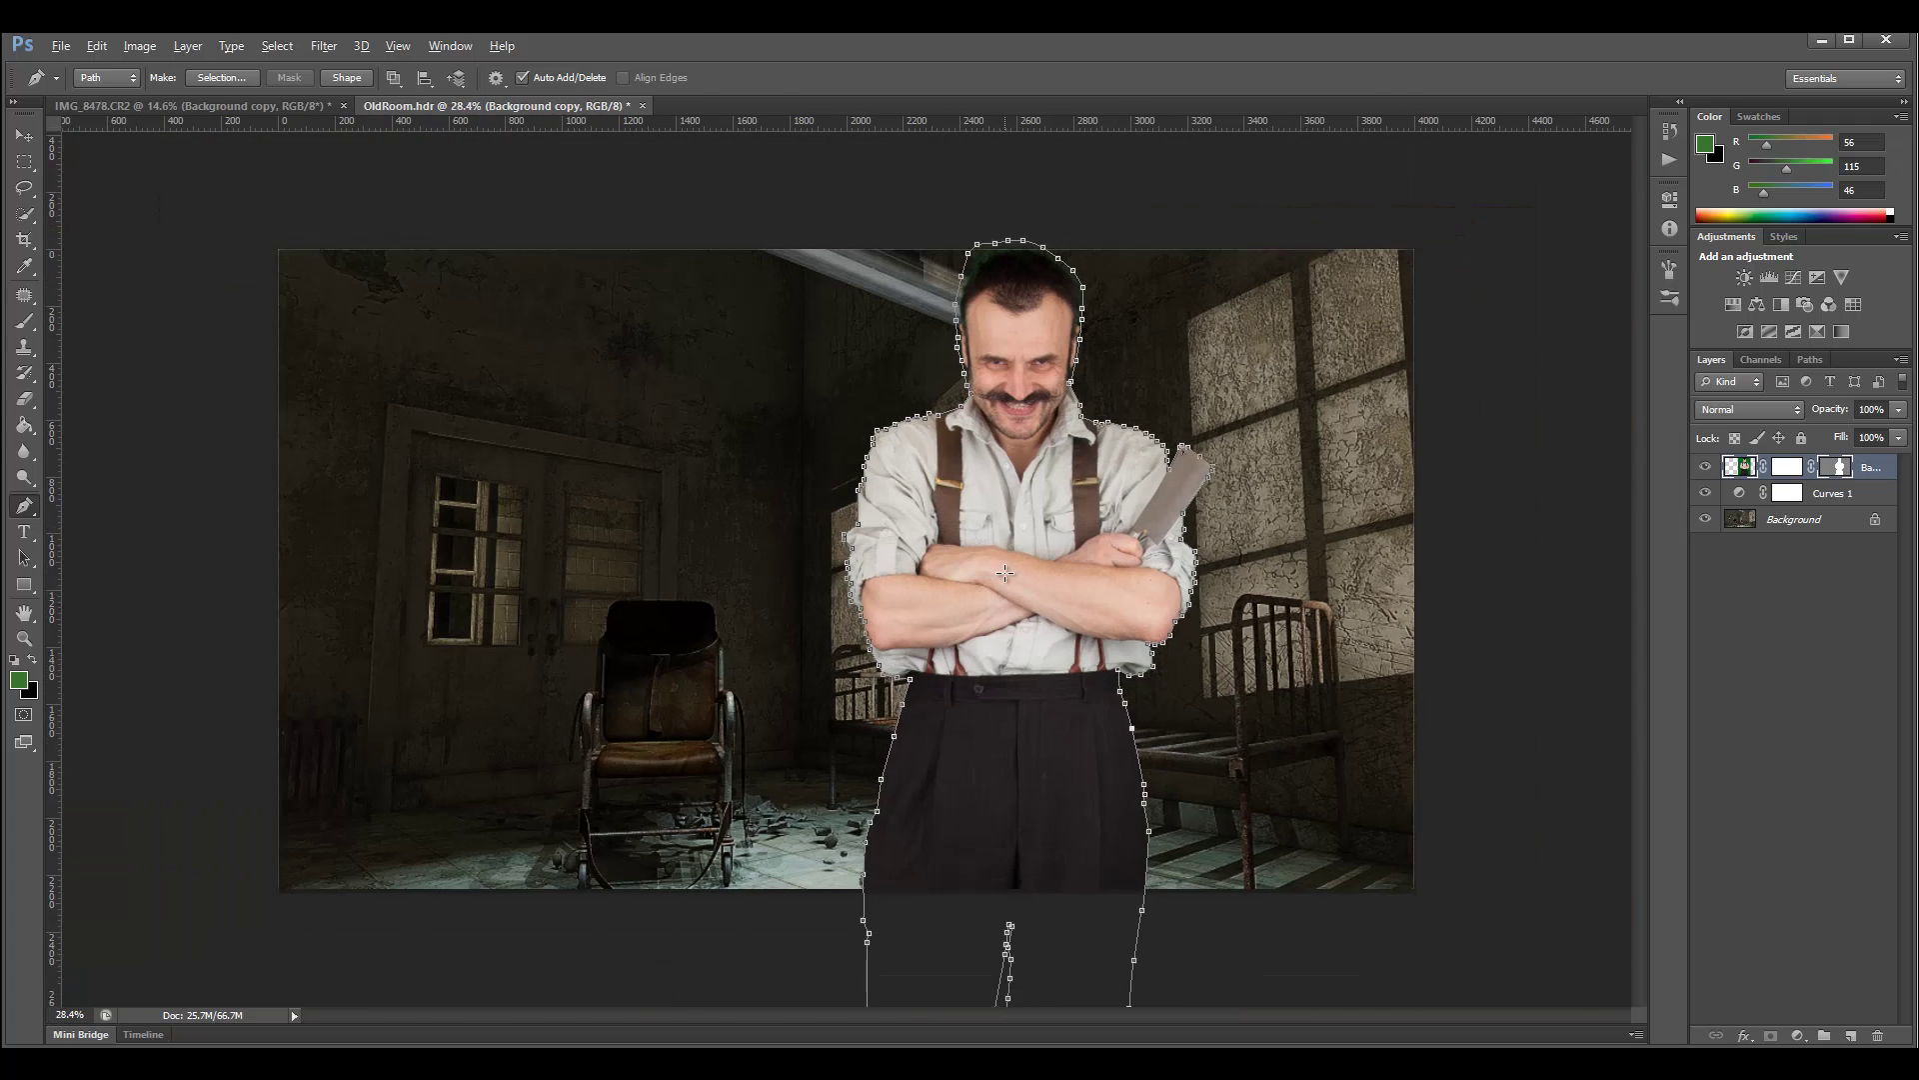
{"action": "left_click", "coordinate": [24, 135]}
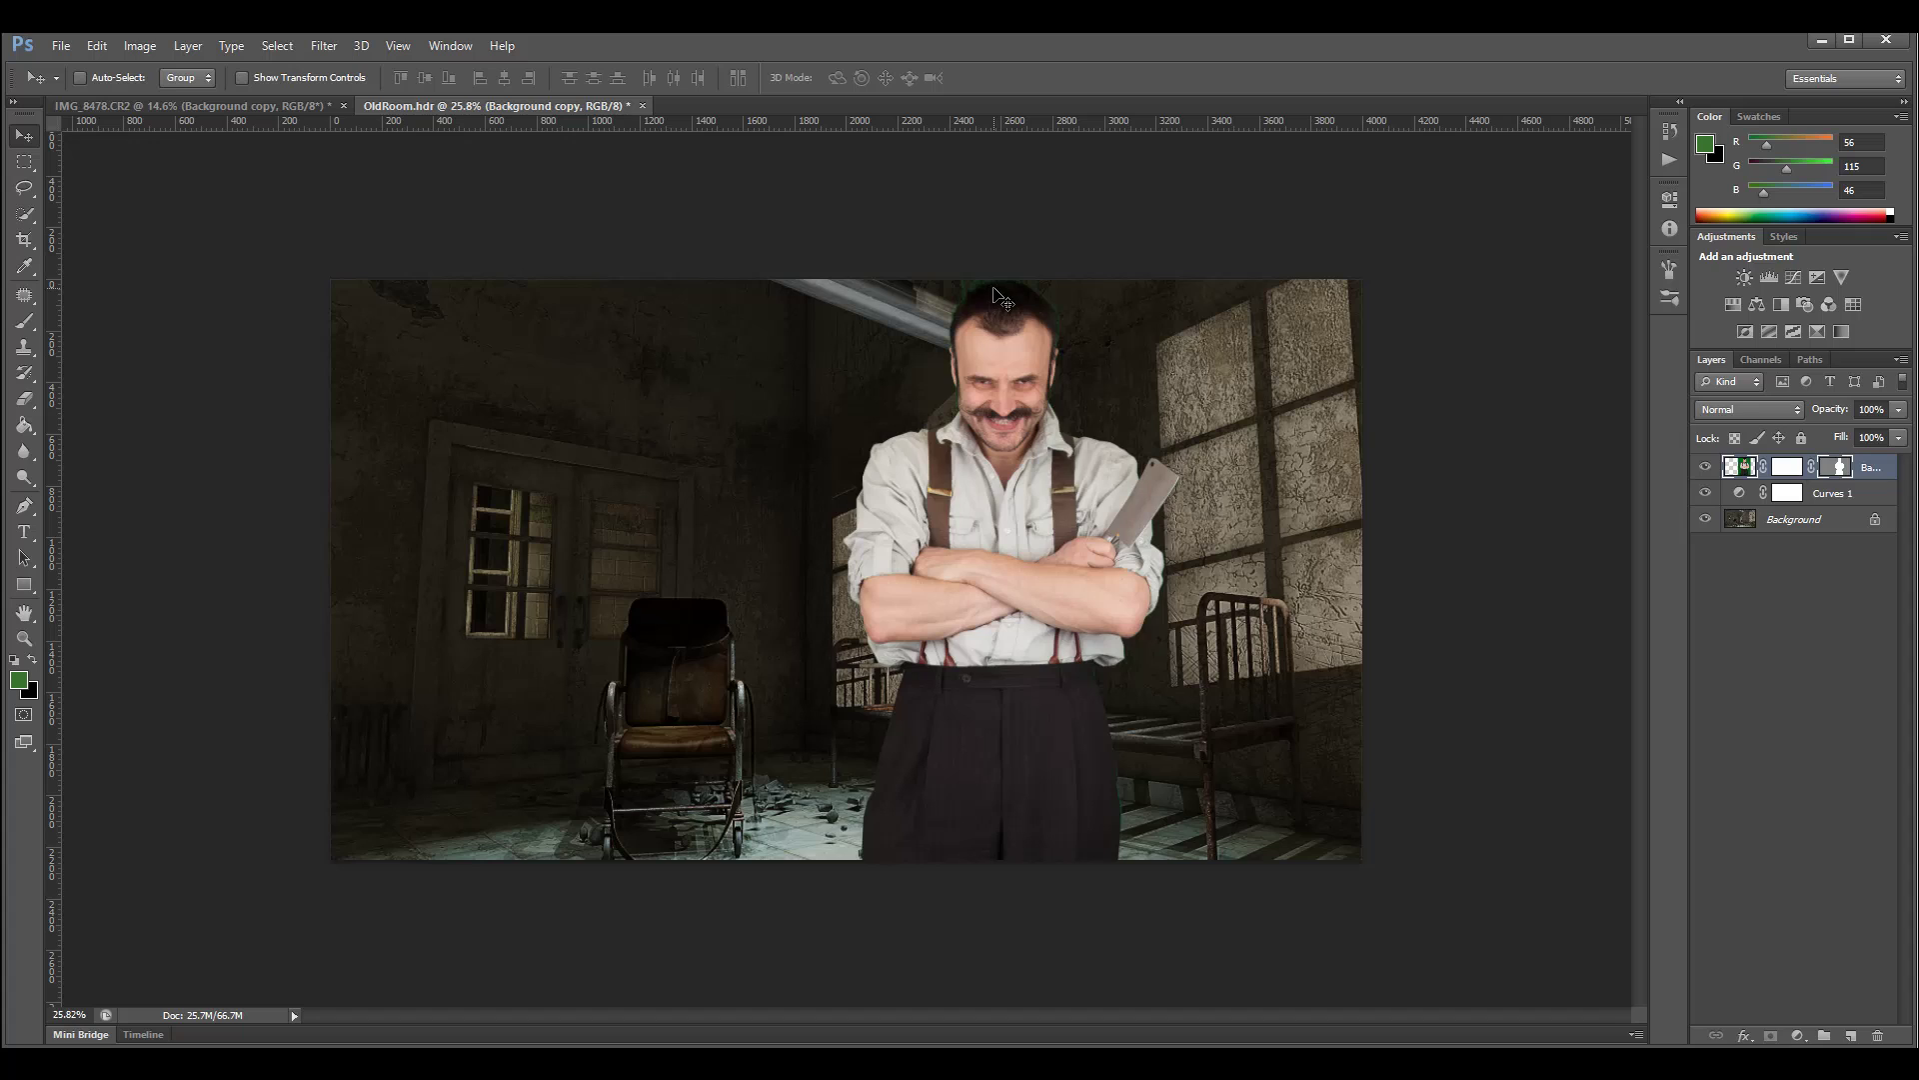
Zoom in on the man's head and bring up the layer mask's context menu
{"action": "scroll", "coordinate": [994, 289], "scroll_direction": "up", "scroll_amount": 5}
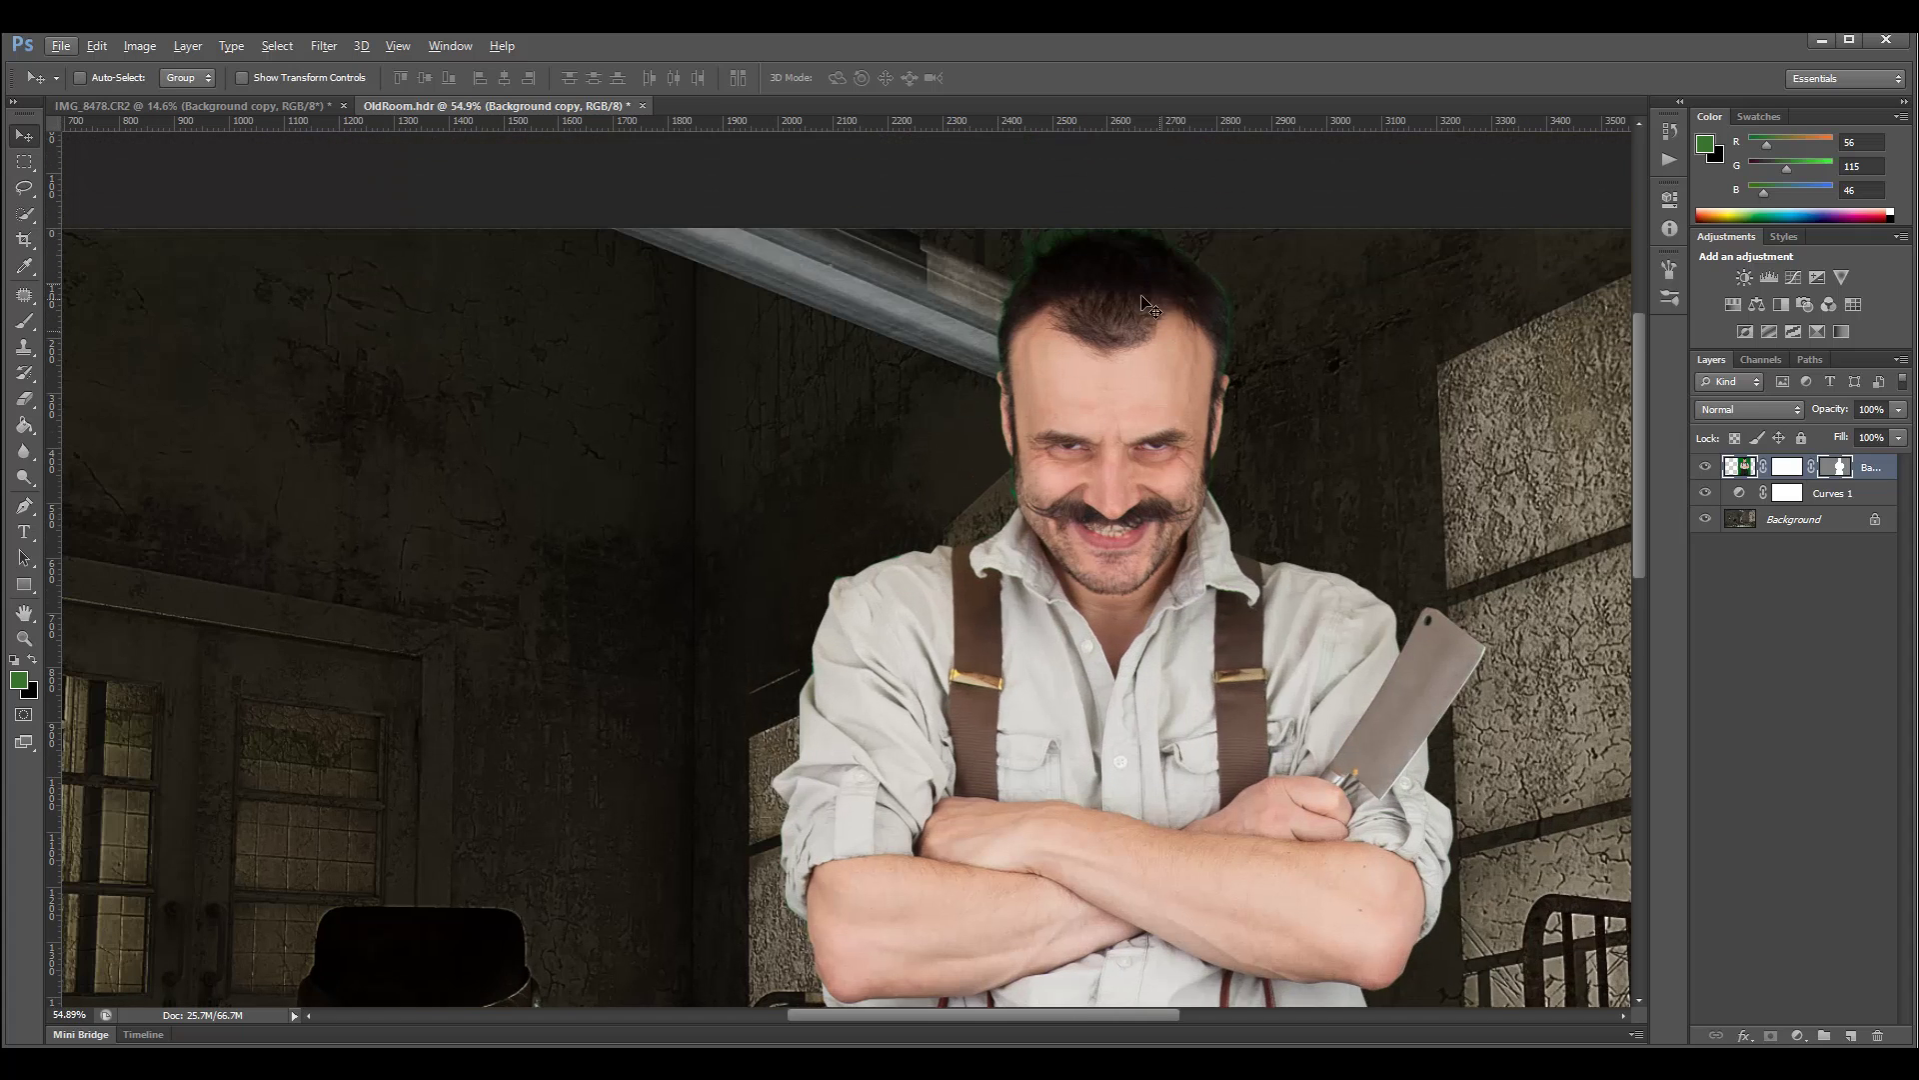
{"action": "scroll", "coordinate": [1147, 305], "scroll_direction": "up", "scroll_amount": 4}
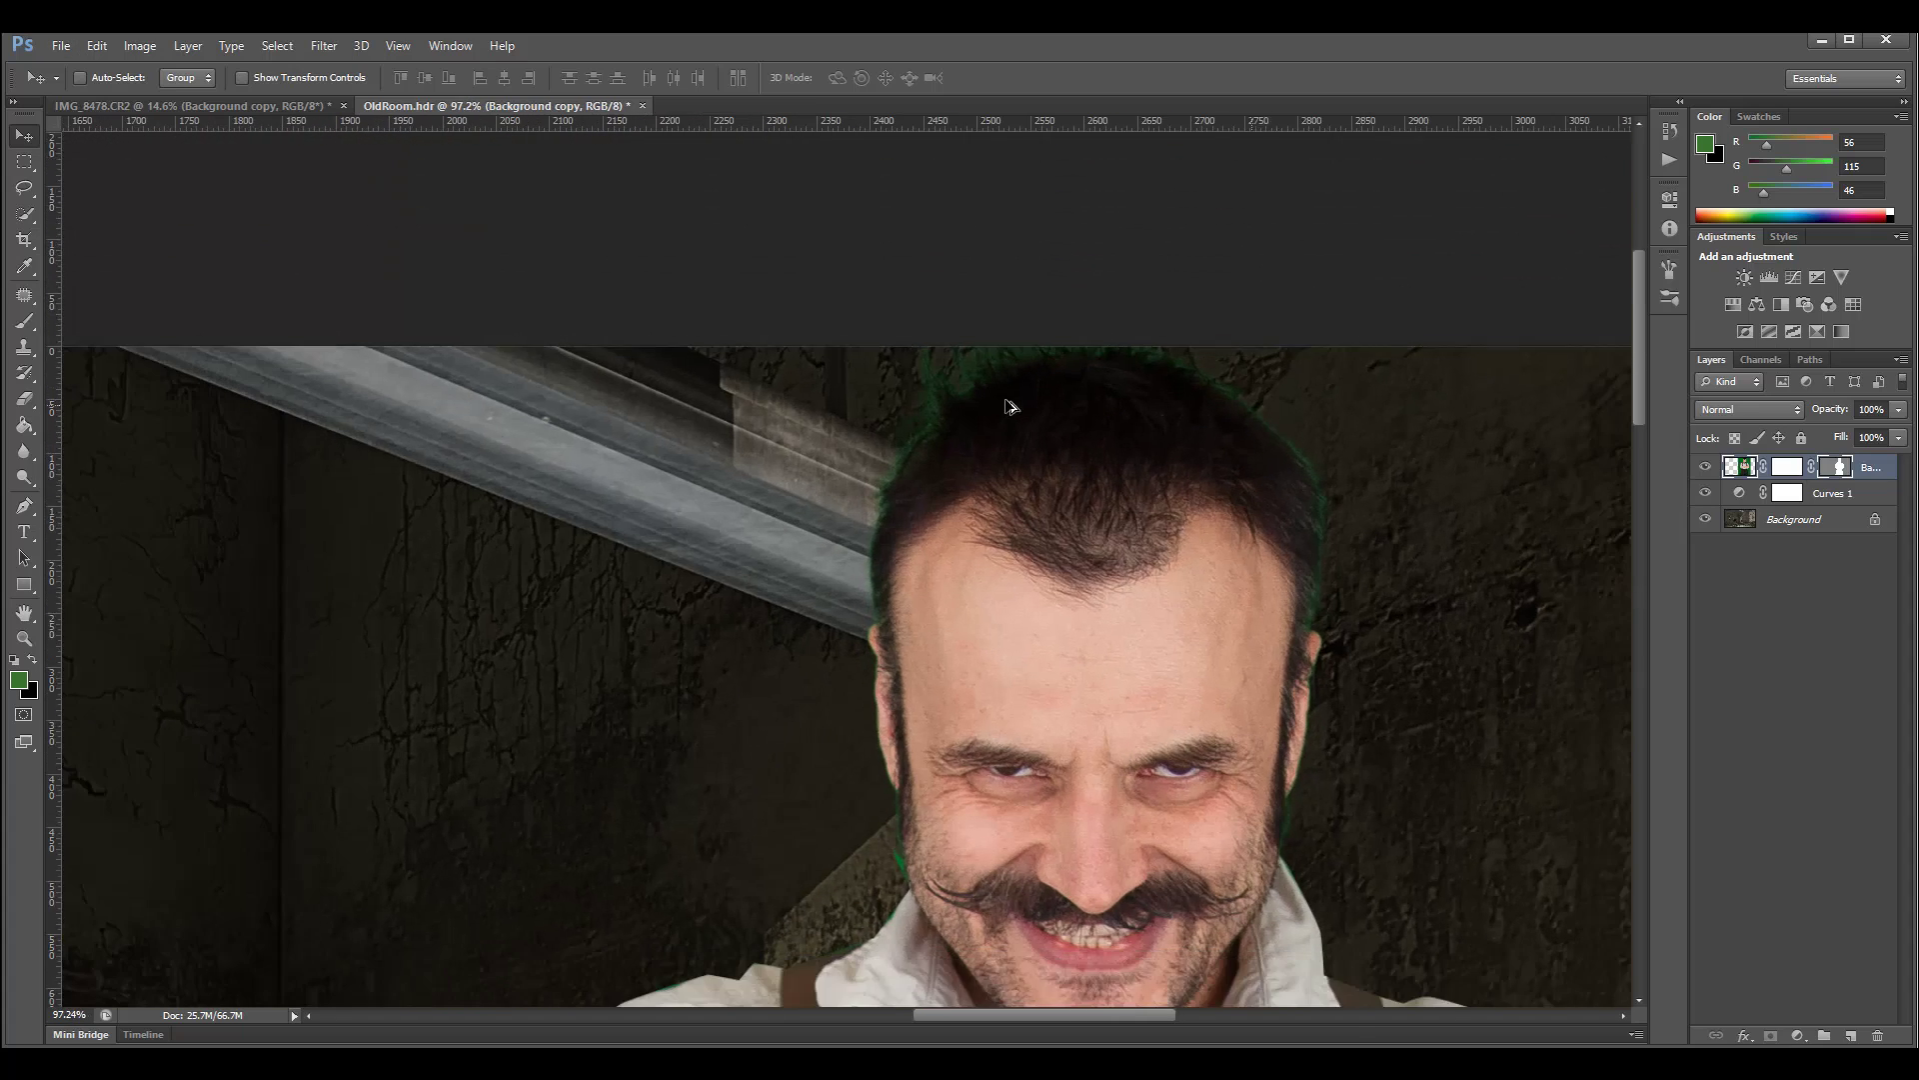
{"action": "left_click", "coordinate": [1786, 467]}
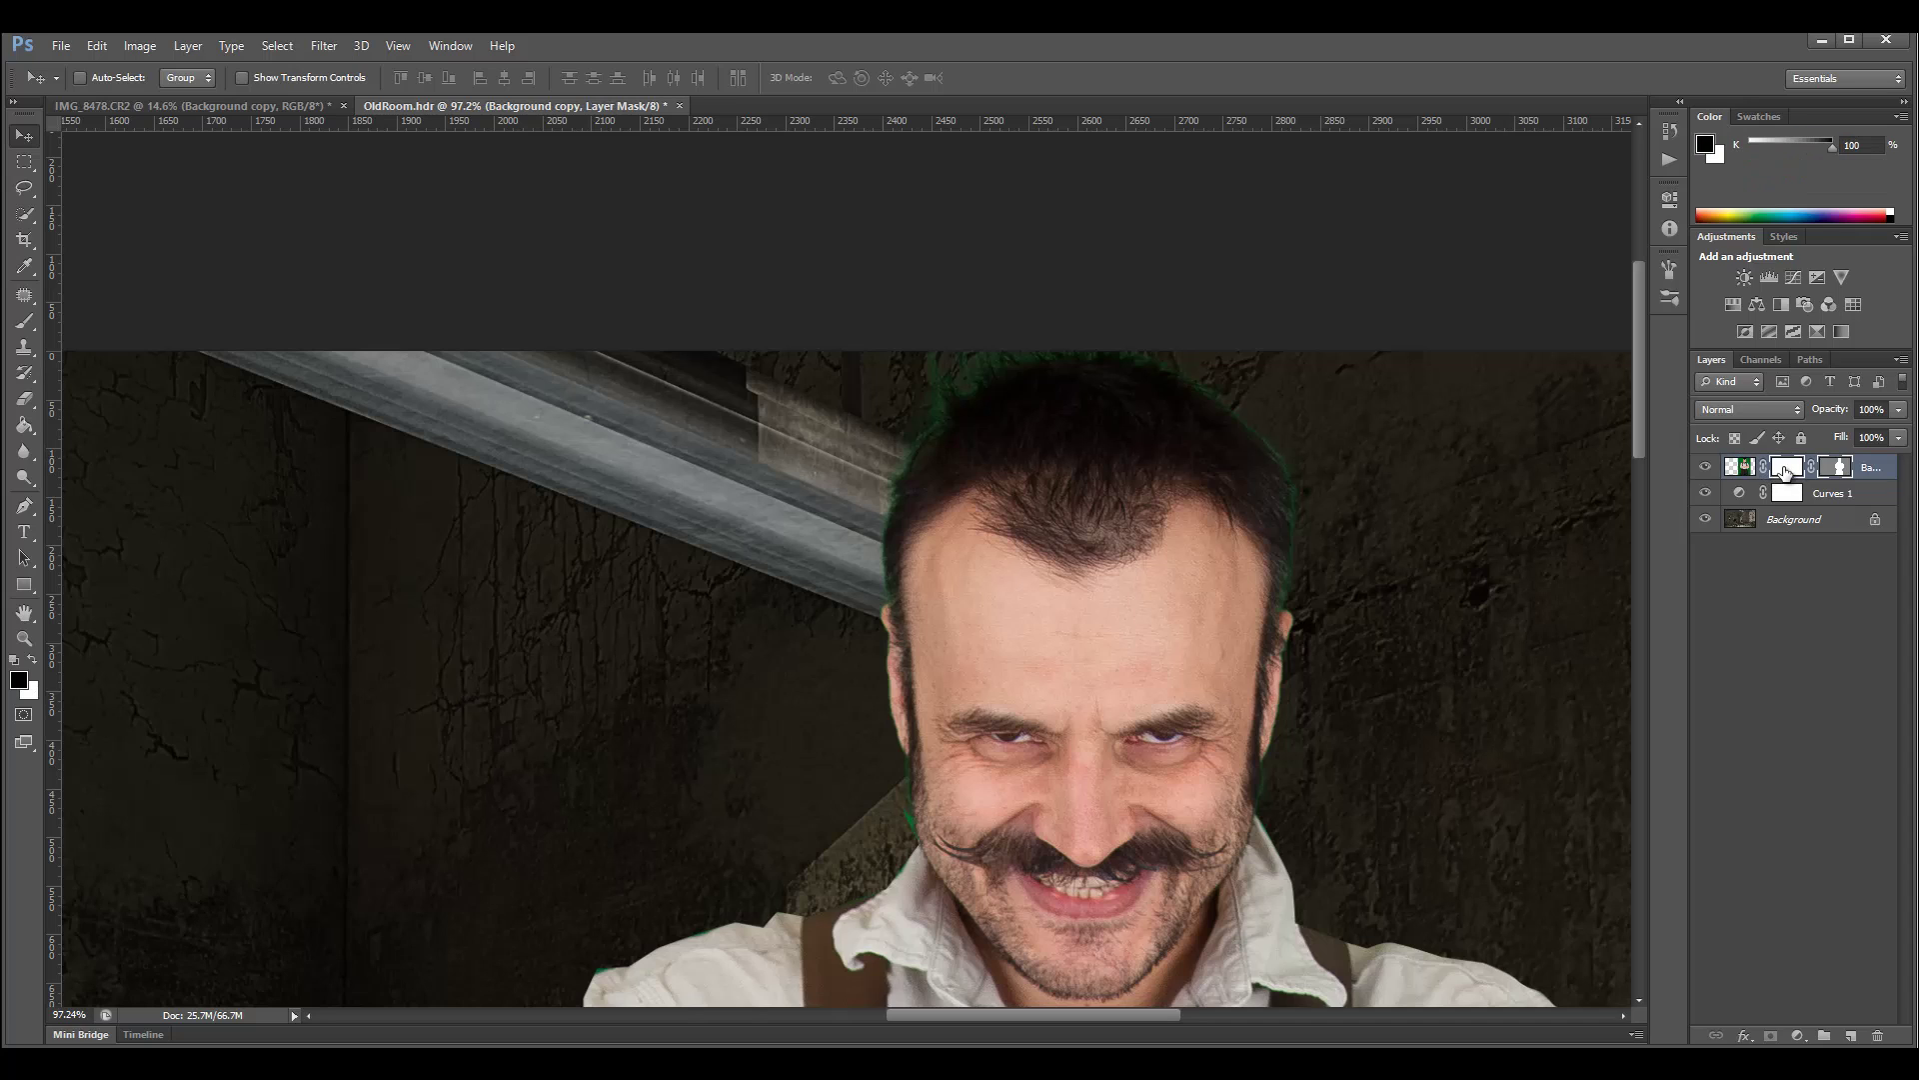
{"action": "right_click", "coordinate": [1786, 467]}
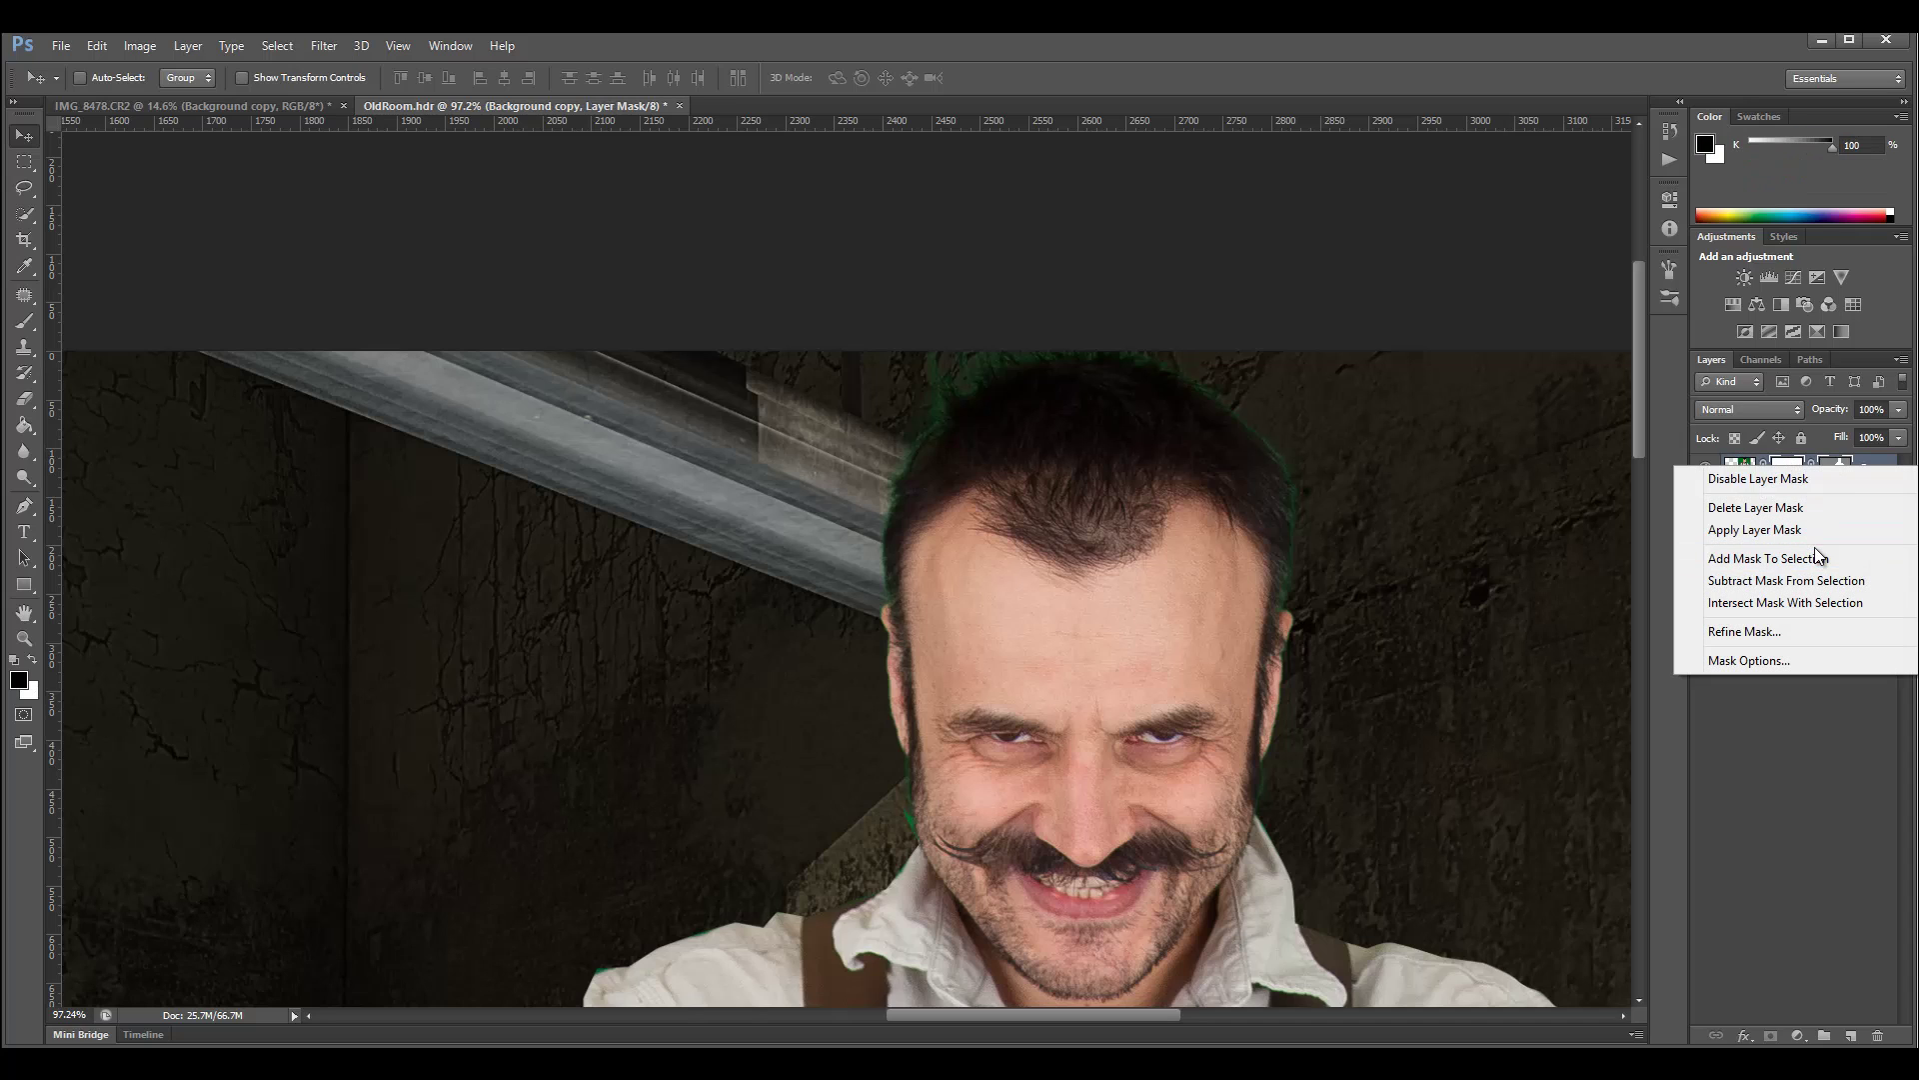
Refine the mask with Smooth 13, Contrast 57, Shift Edge -36 and Smart Radius, then apply
{"action": "left_click", "coordinate": [1819, 631]}
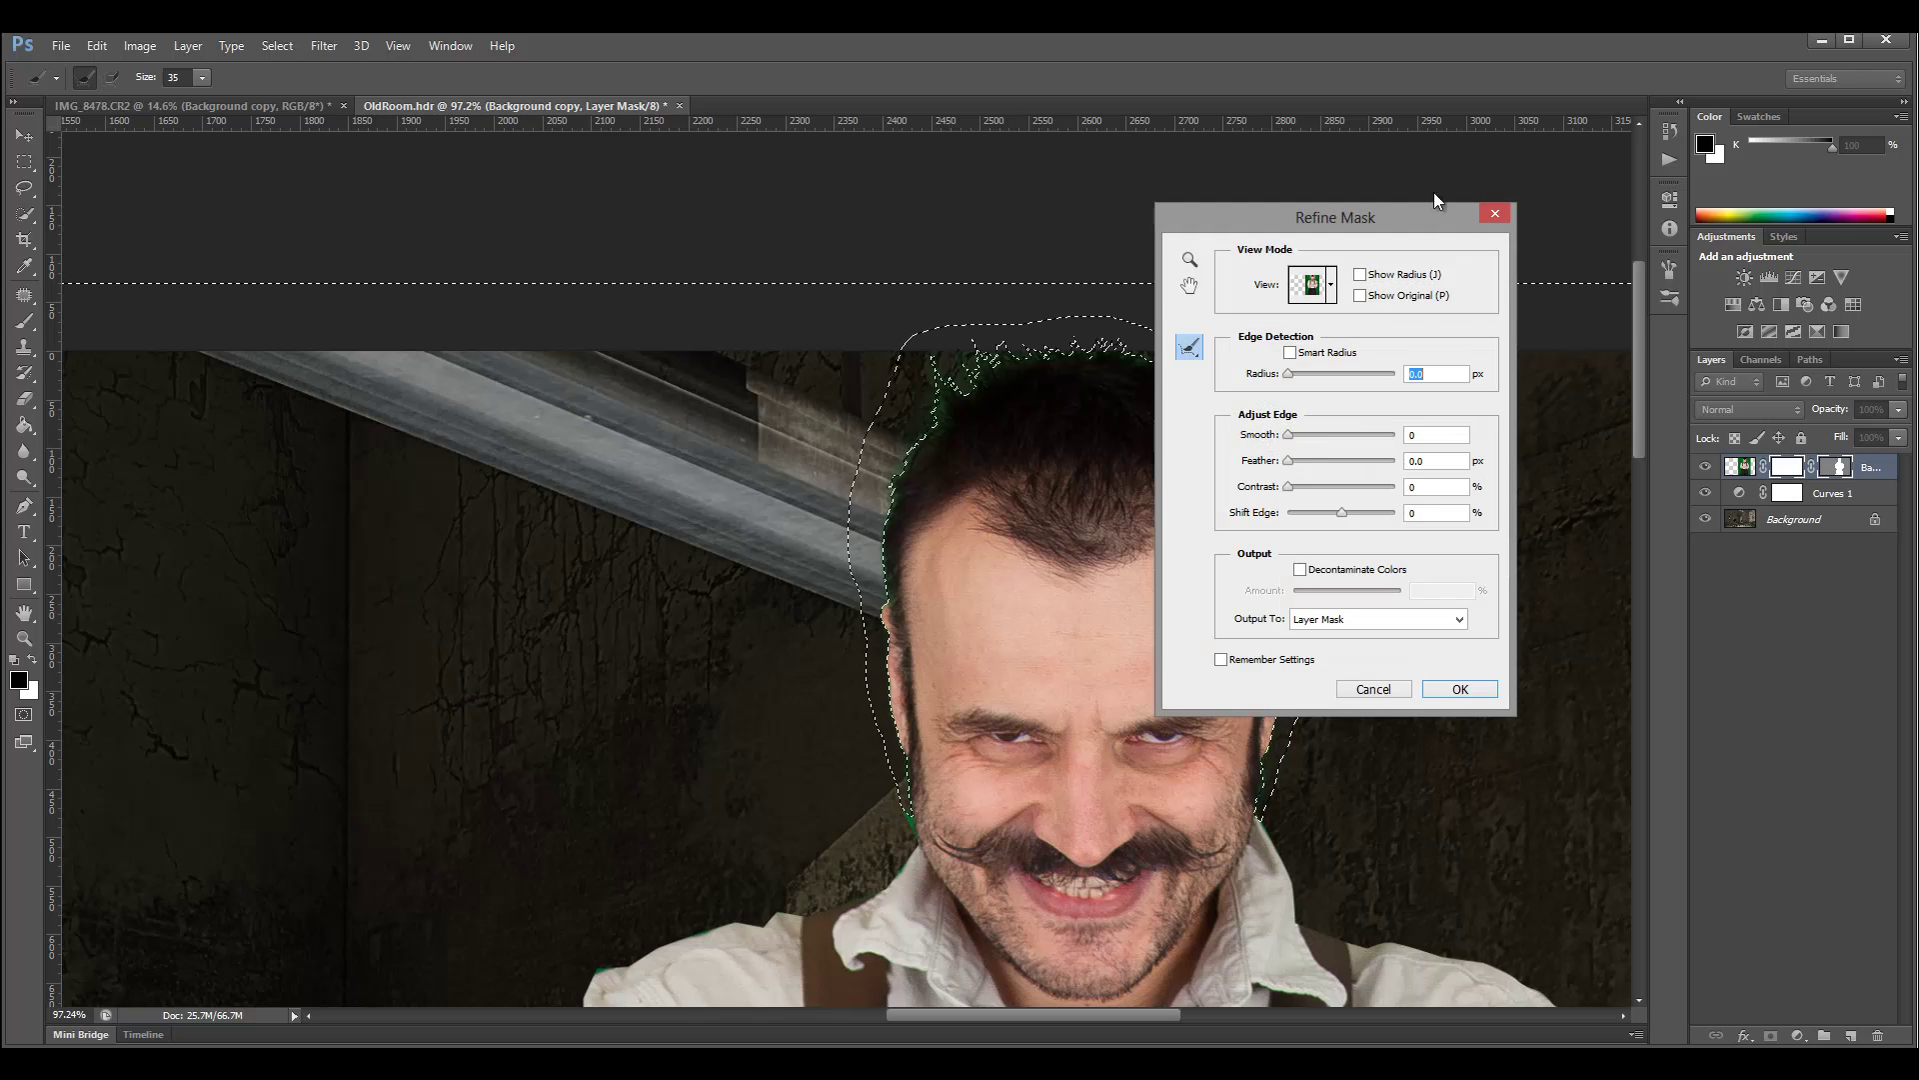
{"action": "left_click_drag", "start_coordinate": [1363, 208], "coordinate": [1542, 134]}
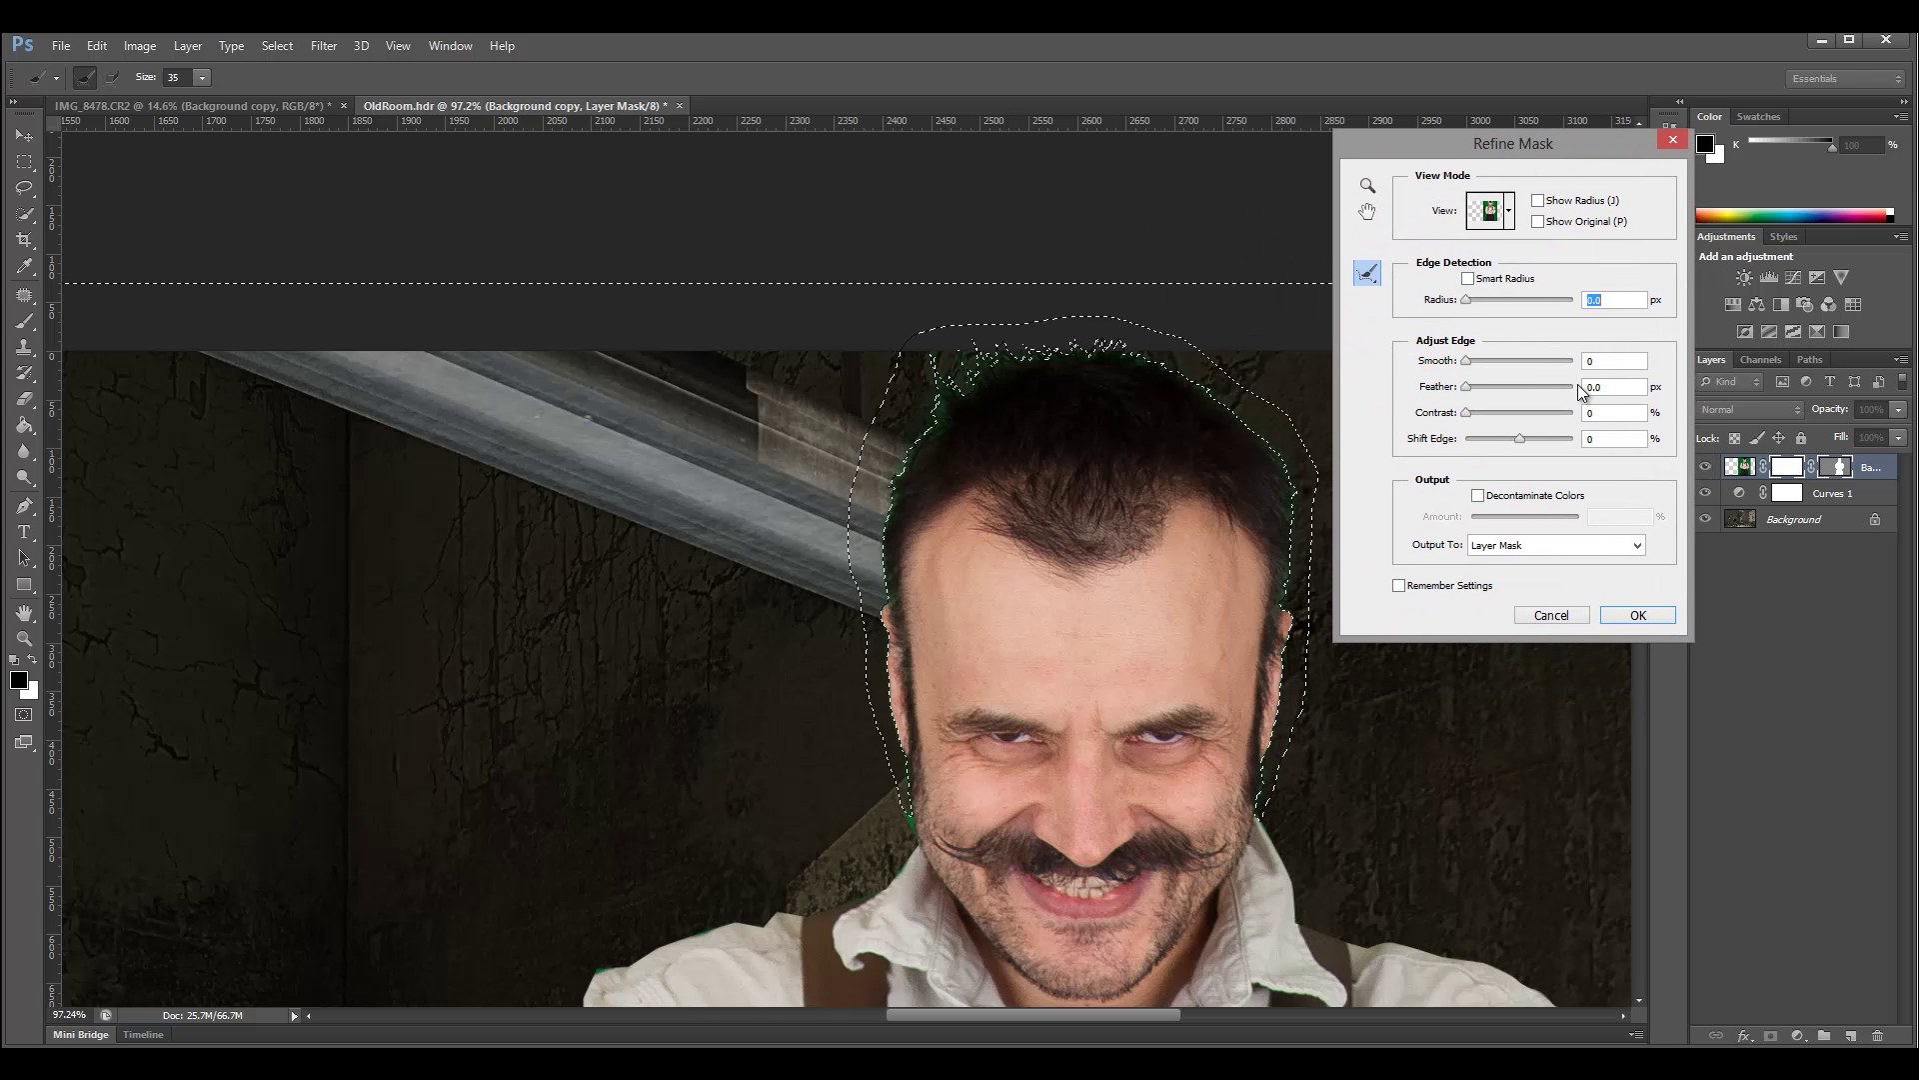
{"action": "left_click_drag", "start_coordinate": [1467, 388], "coordinate": [1428, 389]}
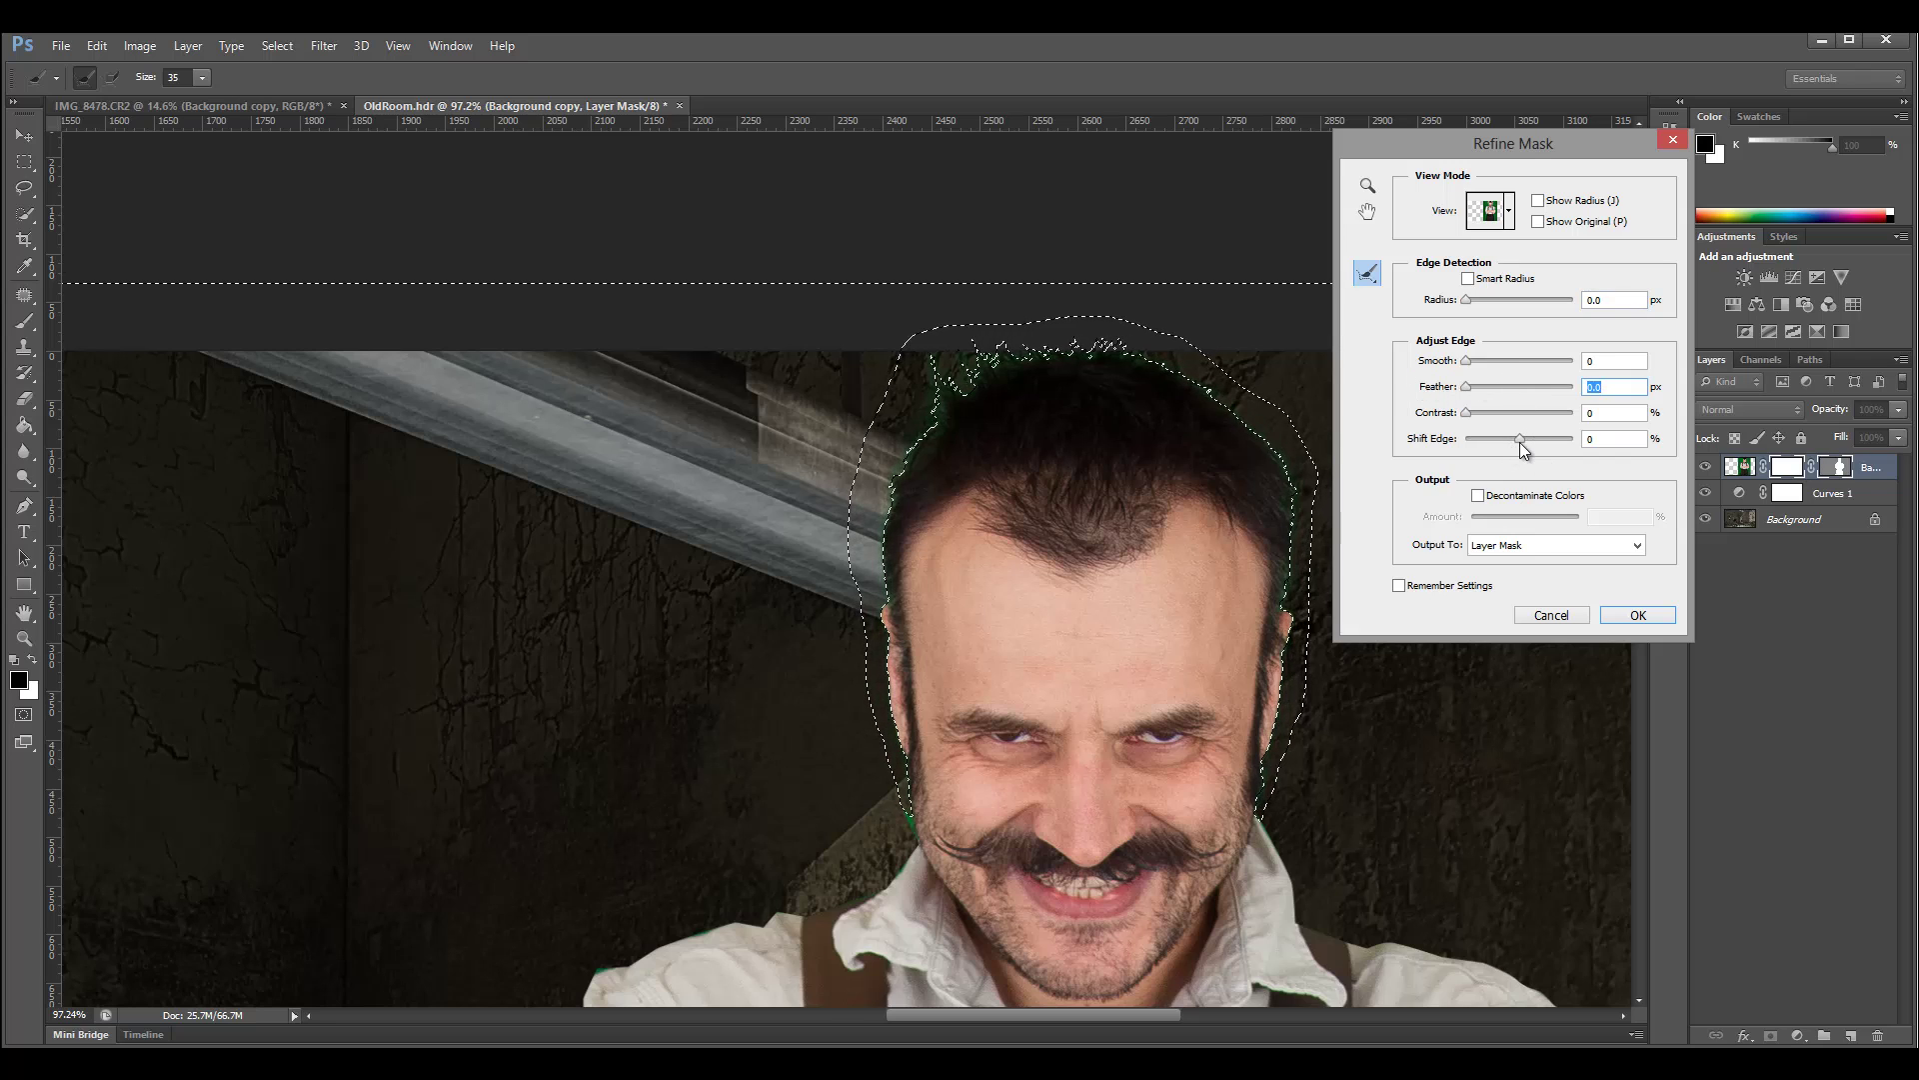
{"action": "left_click_drag", "start_coordinate": [1521, 440], "coordinate": [1502, 444]}
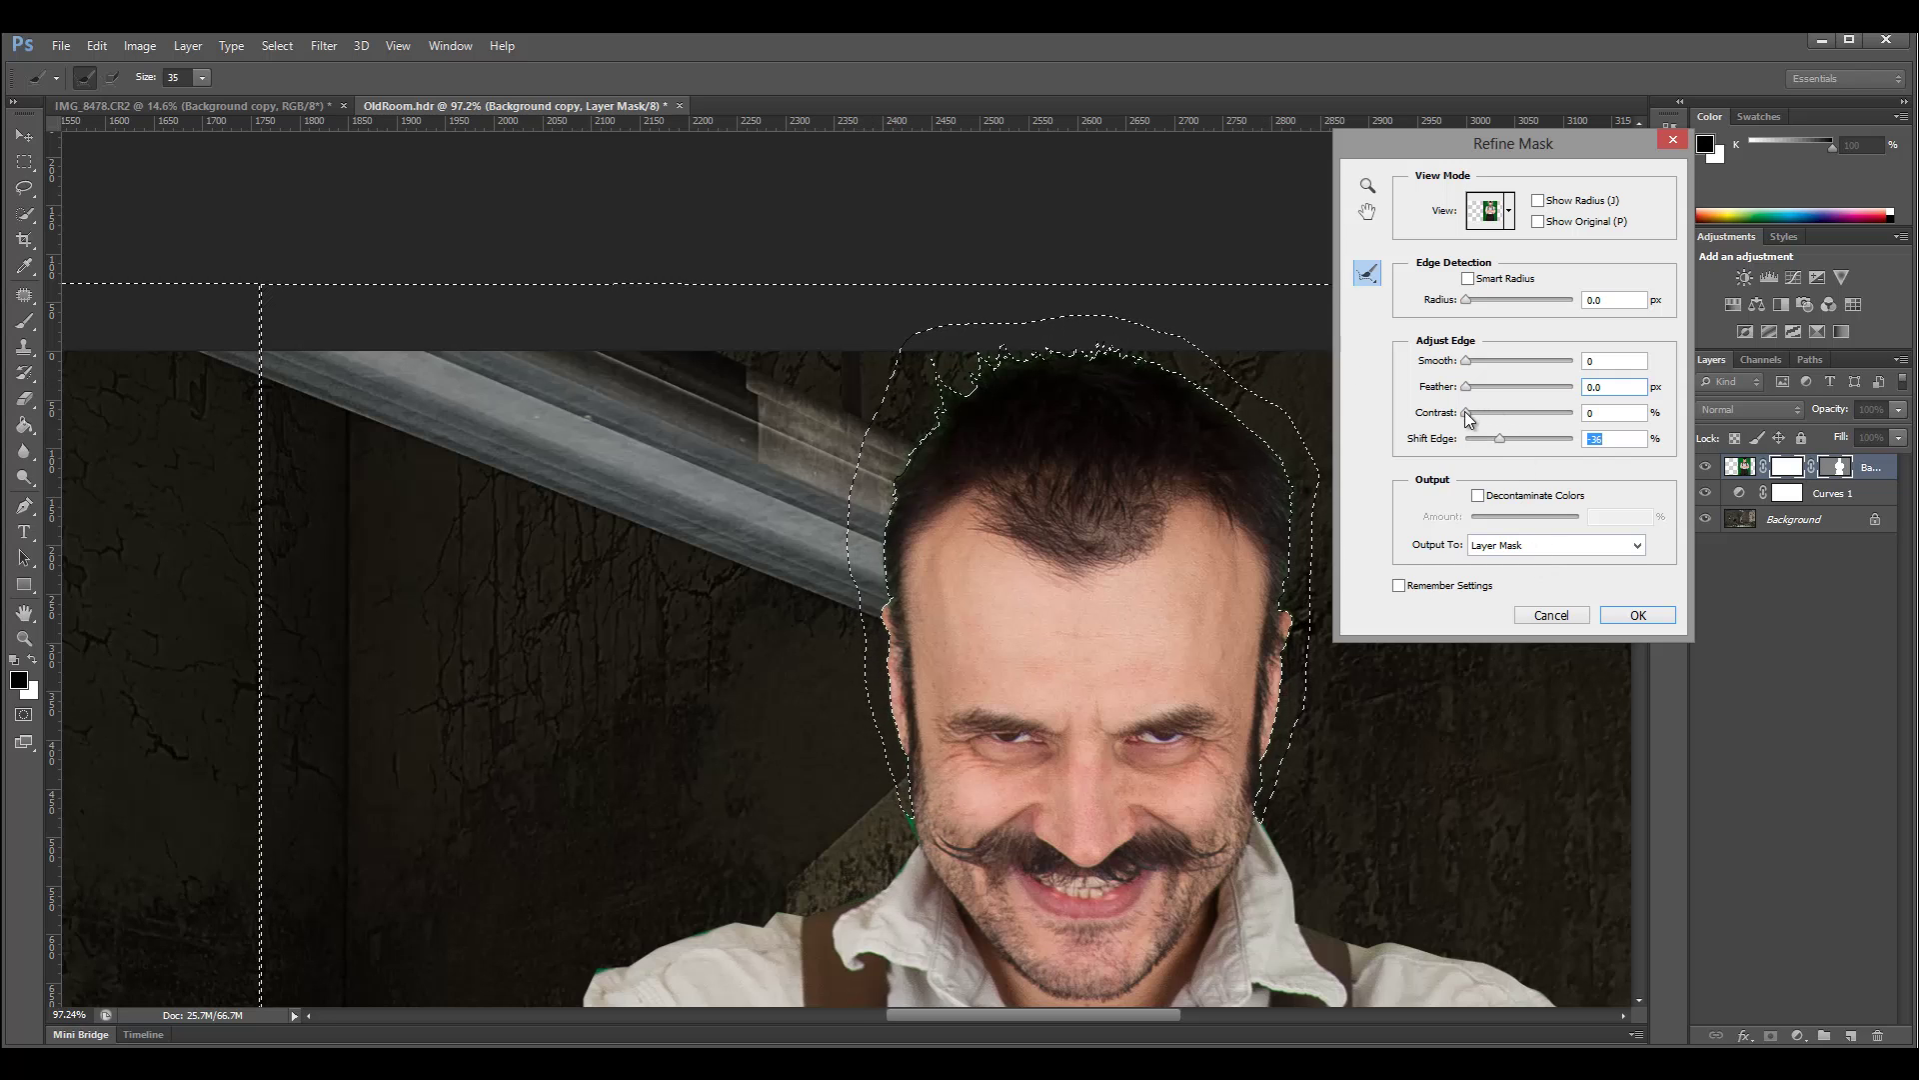
{"action": "left_click_drag", "start_coordinate": [1467, 412], "coordinate": [1529, 420]}
{"action": "left_click_drag", "start_coordinate": [1467, 360], "coordinate": [1487, 302]}
{"action": "left_click", "coordinate": [1469, 279]}
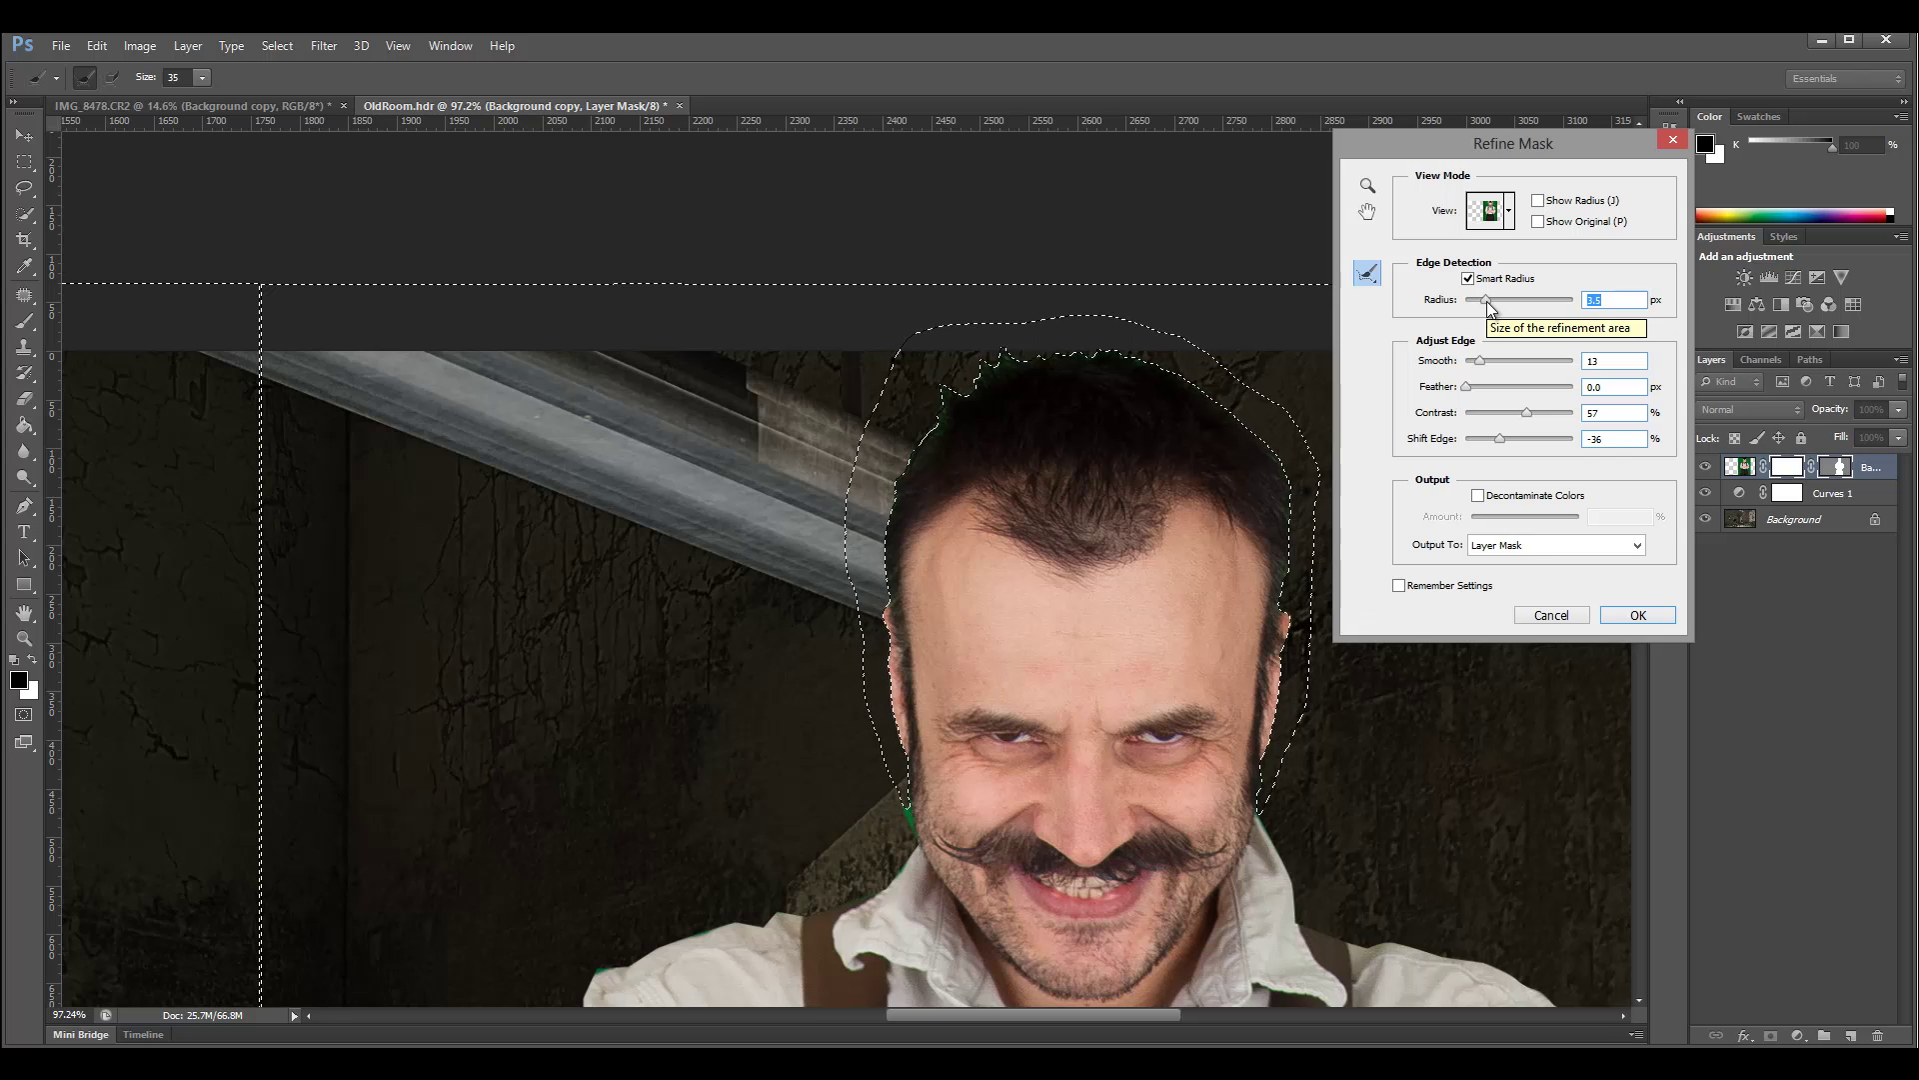
{"action": "left_click", "coordinate": [1635, 613]}
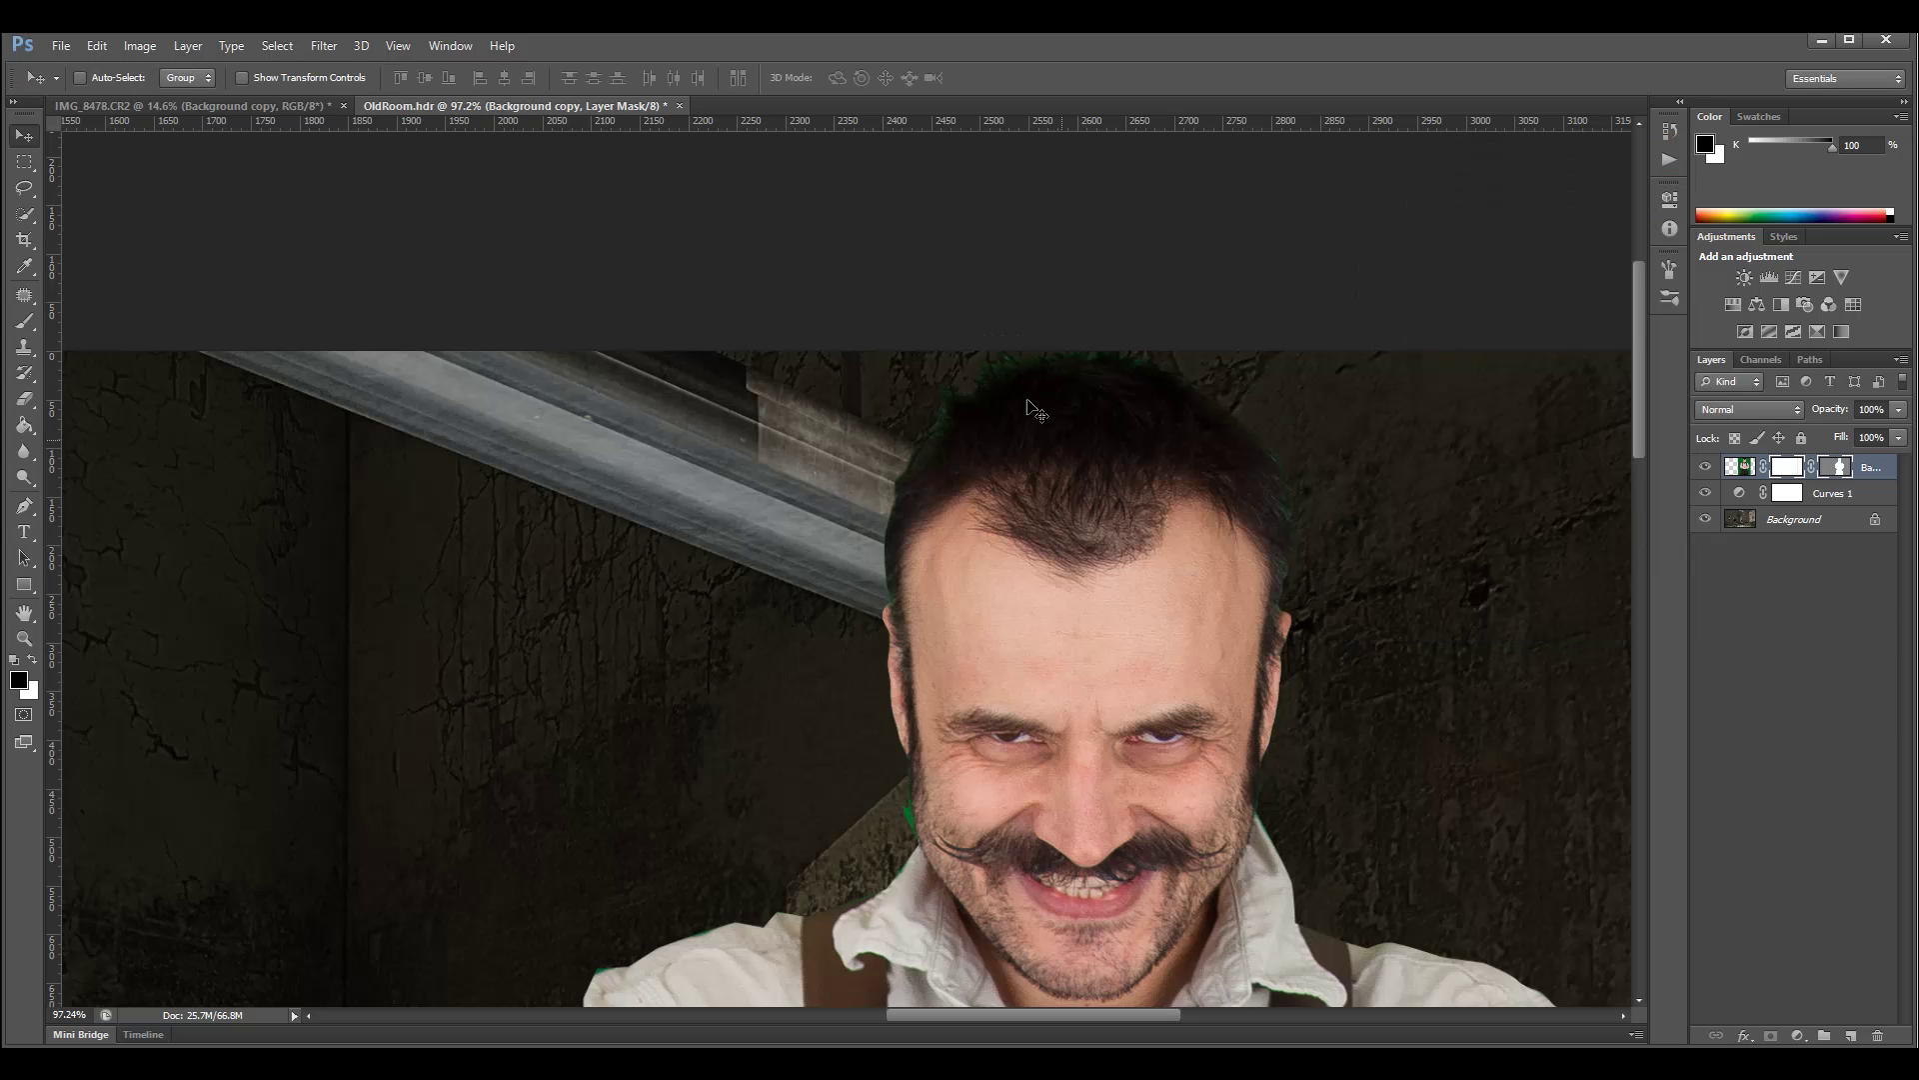
Switch to the Pen tool, select the man's vector mask and zoom in on its jaw anchors
{"action": "scroll", "coordinate": [1637, 394], "scroll_direction": "down", "scroll_amount": 5}
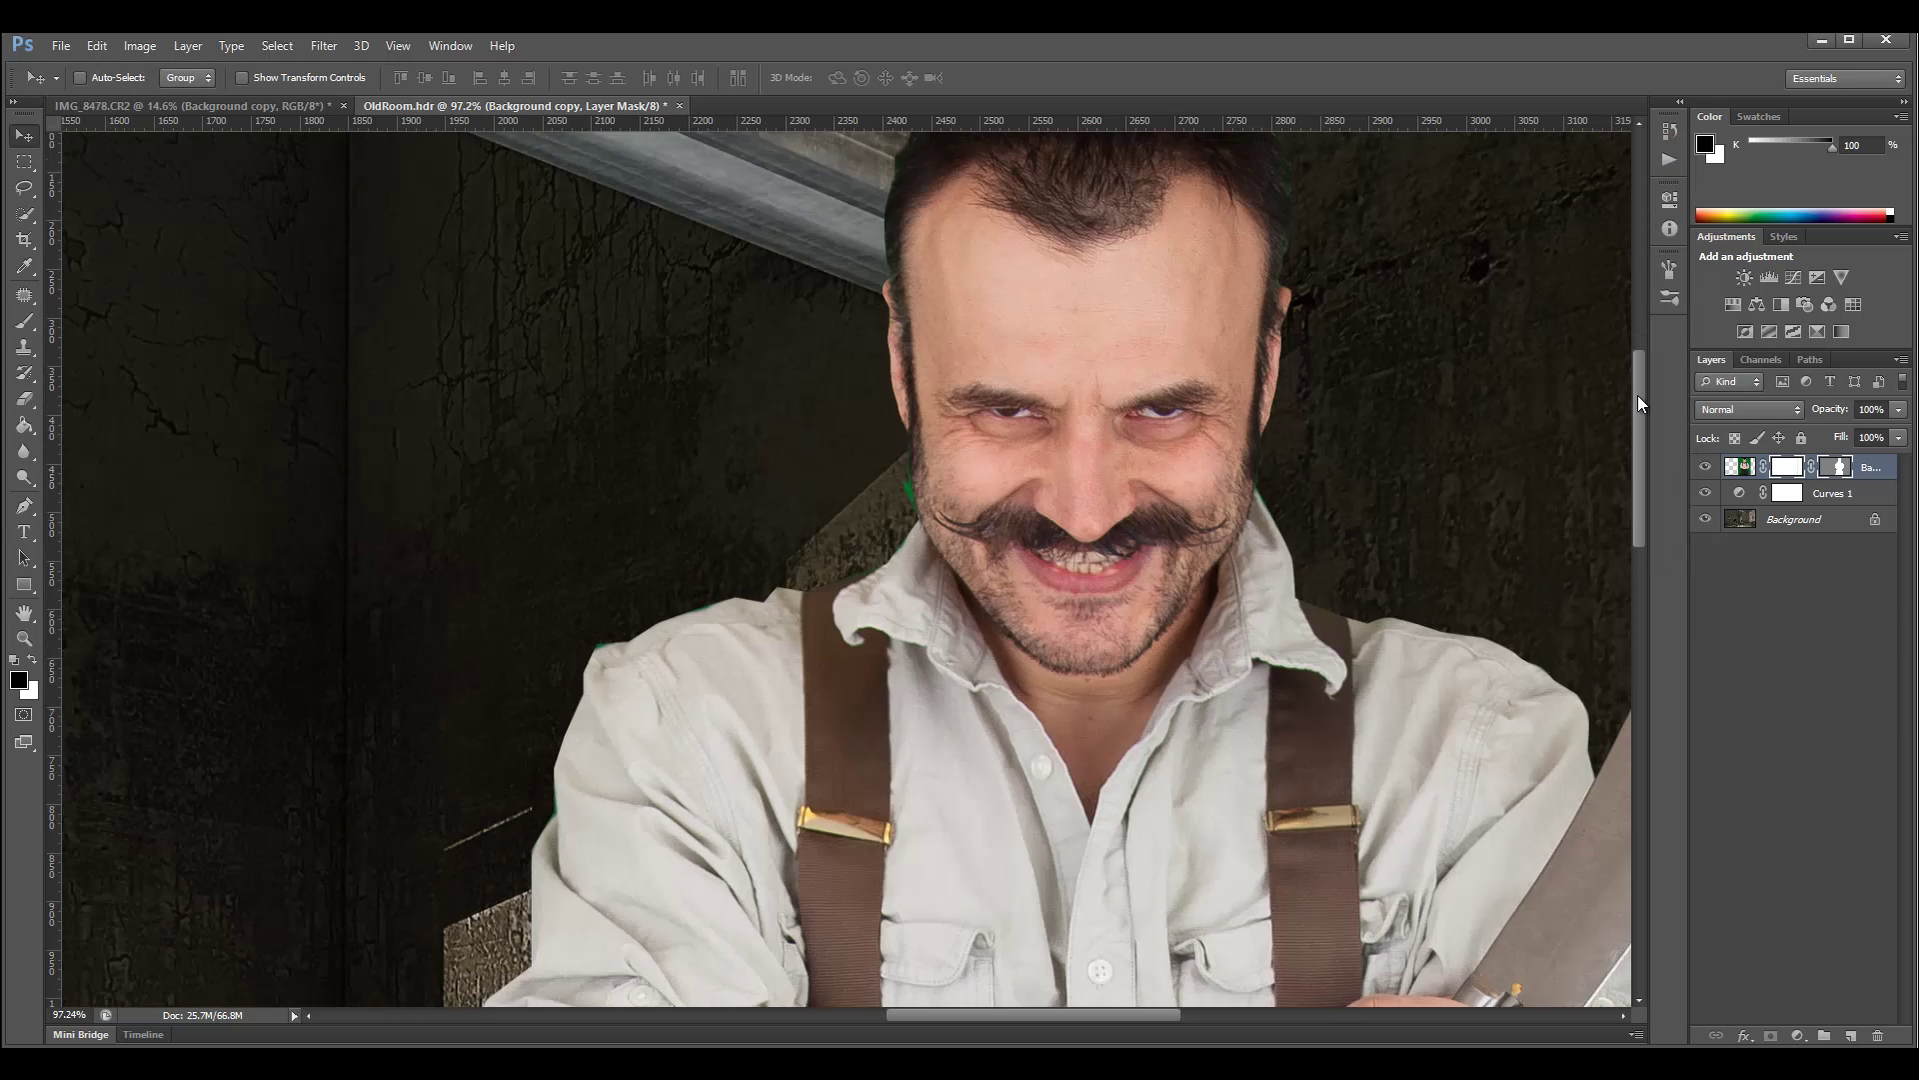
{"action": "left_click_drag", "start_coordinate": [1827, 472], "coordinate": [1837, 474]}
{"action": "left_click", "coordinate": [24, 505]}
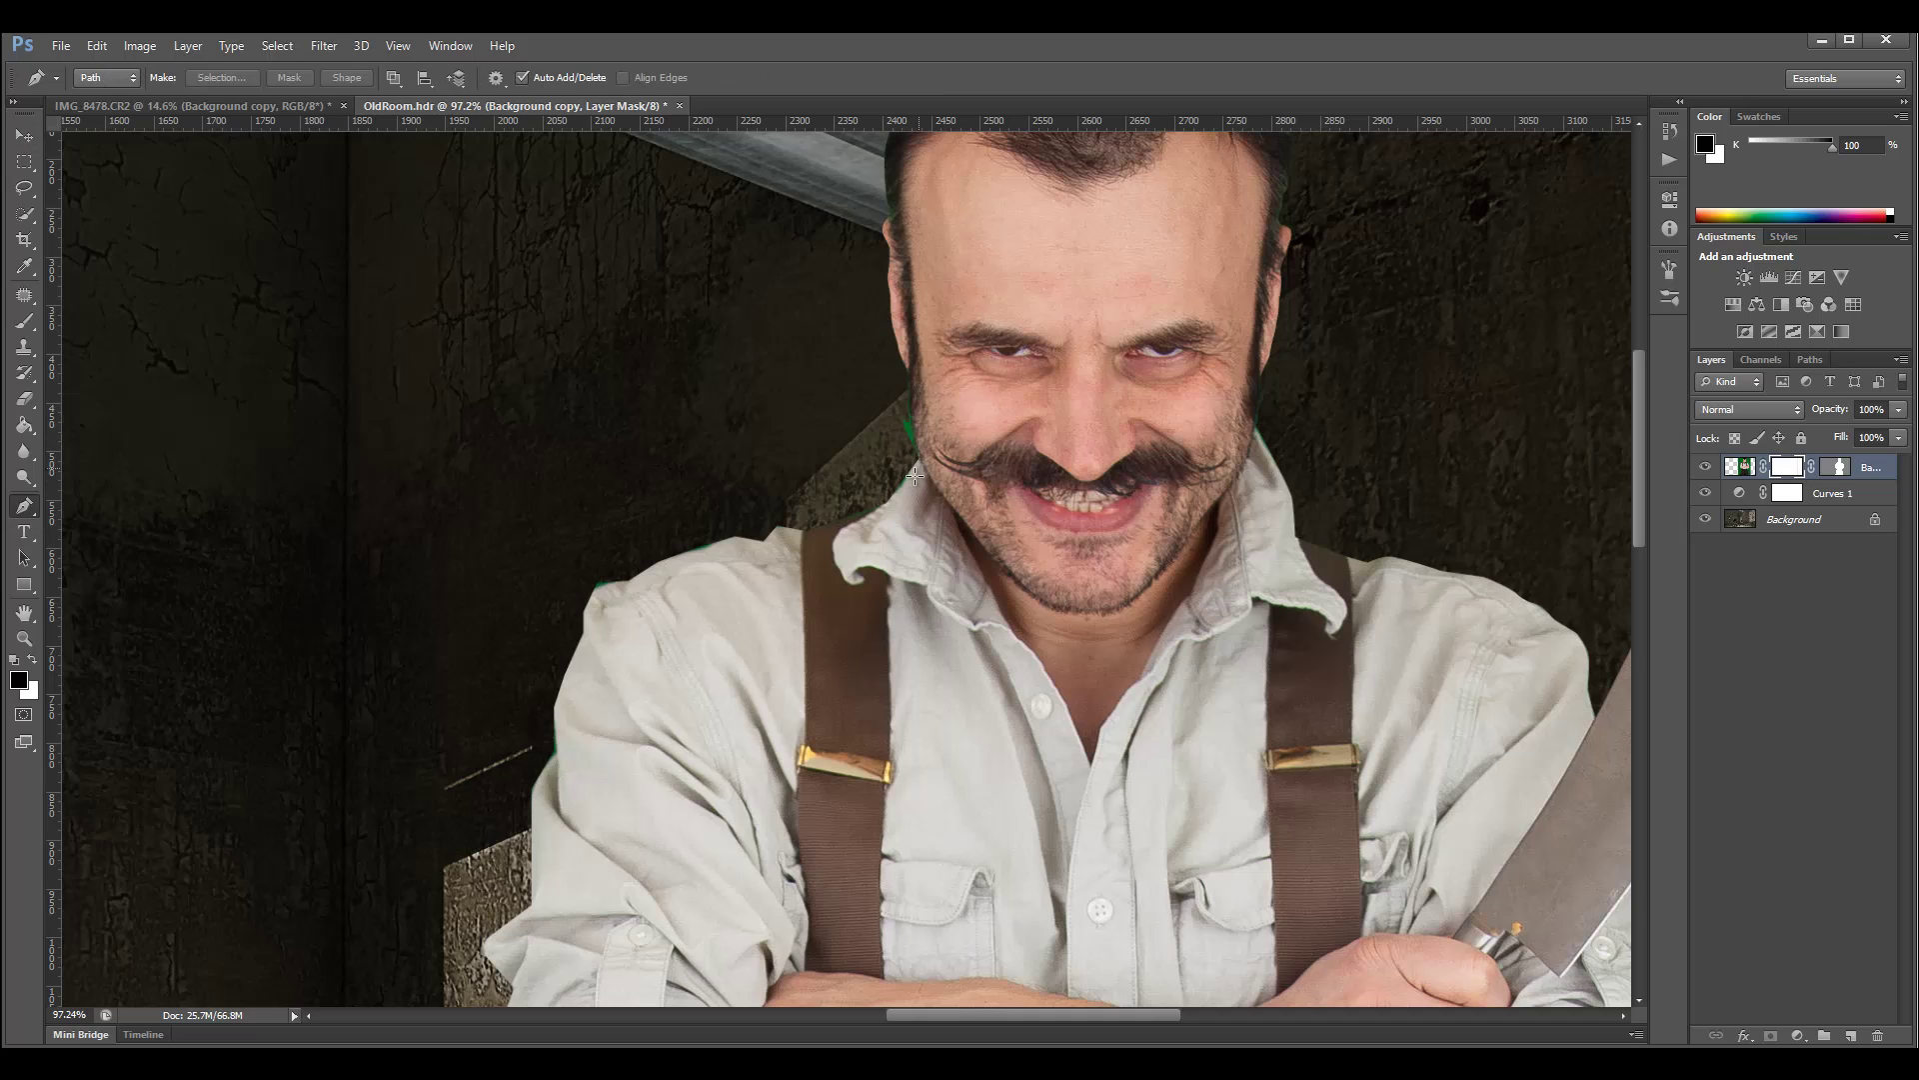
{"action": "left_click", "coordinate": [1835, 479]}
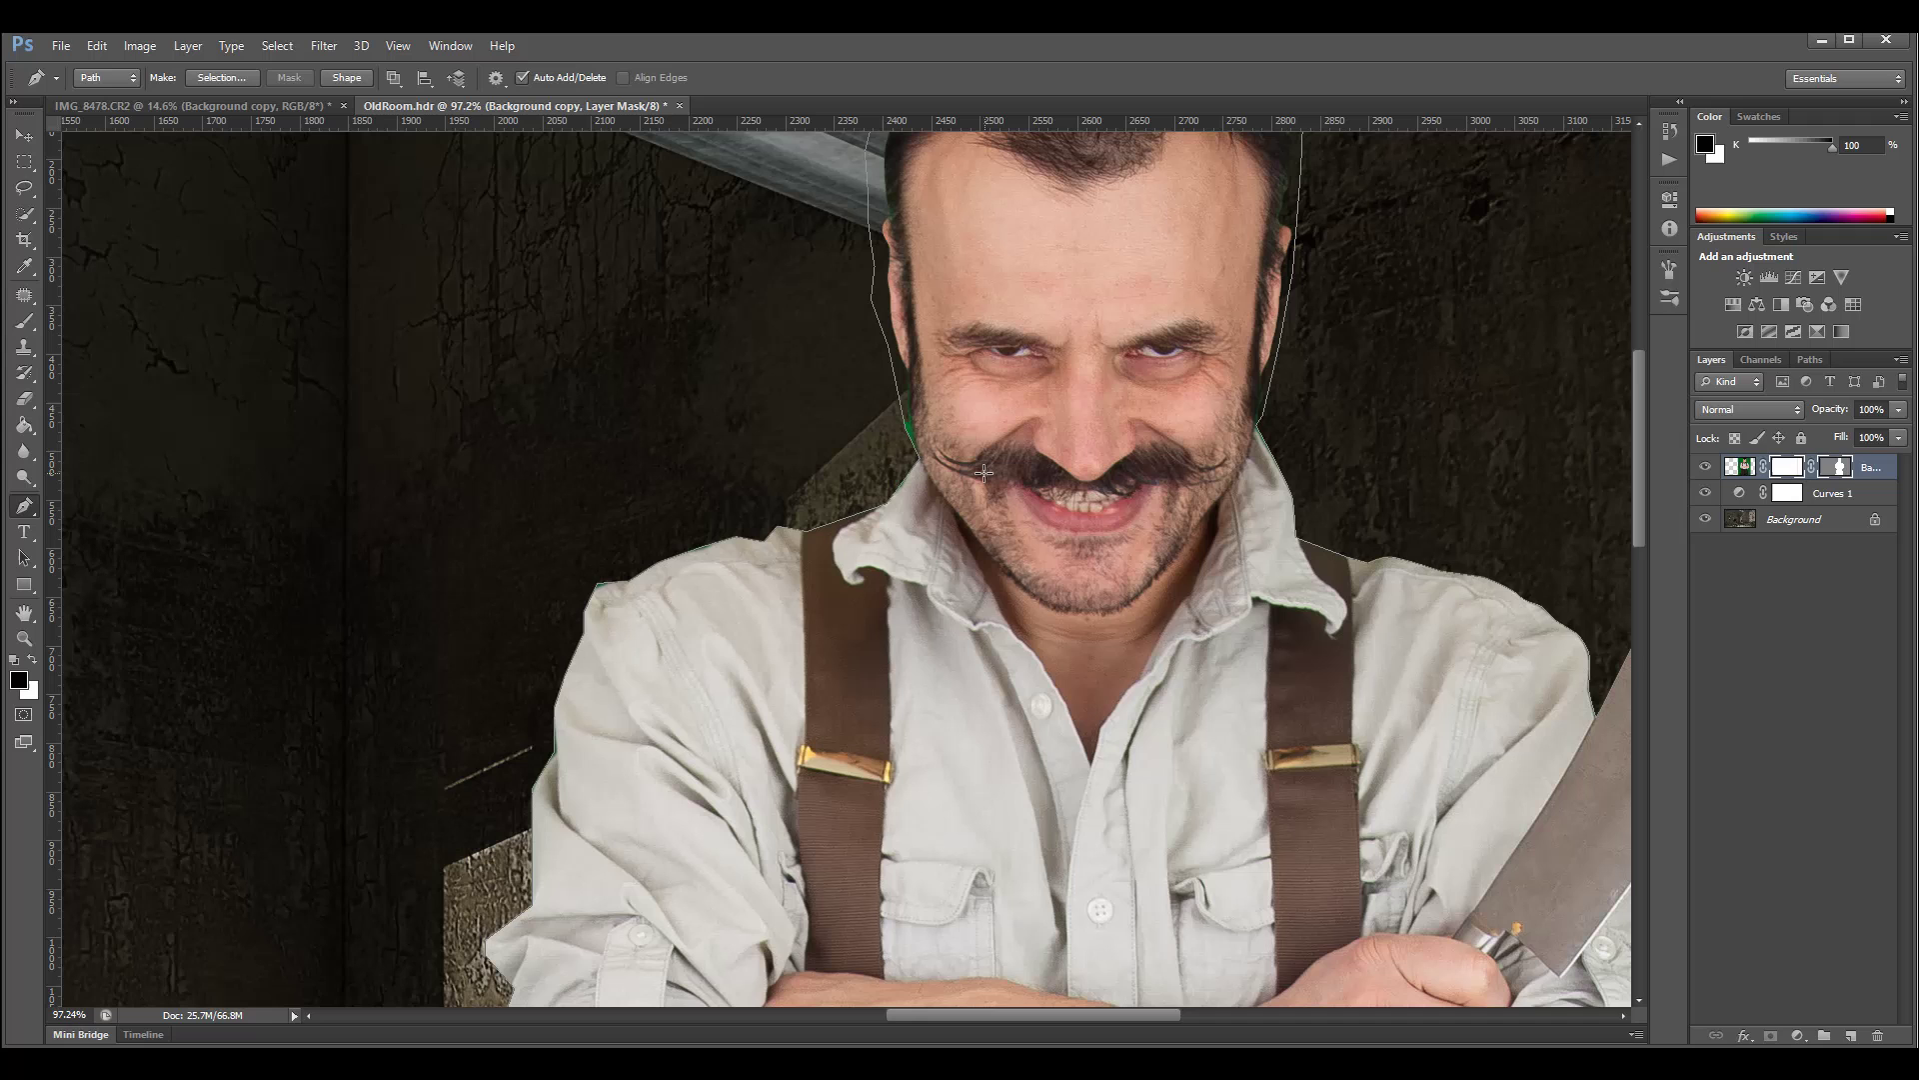
{"action": "left_click", "coordinate": [867, 512], "text": "ctrl"}
{"action": "scroll", "coordinate": [908, 434], "scroll_direction": "up", "scroll_amount": 6}
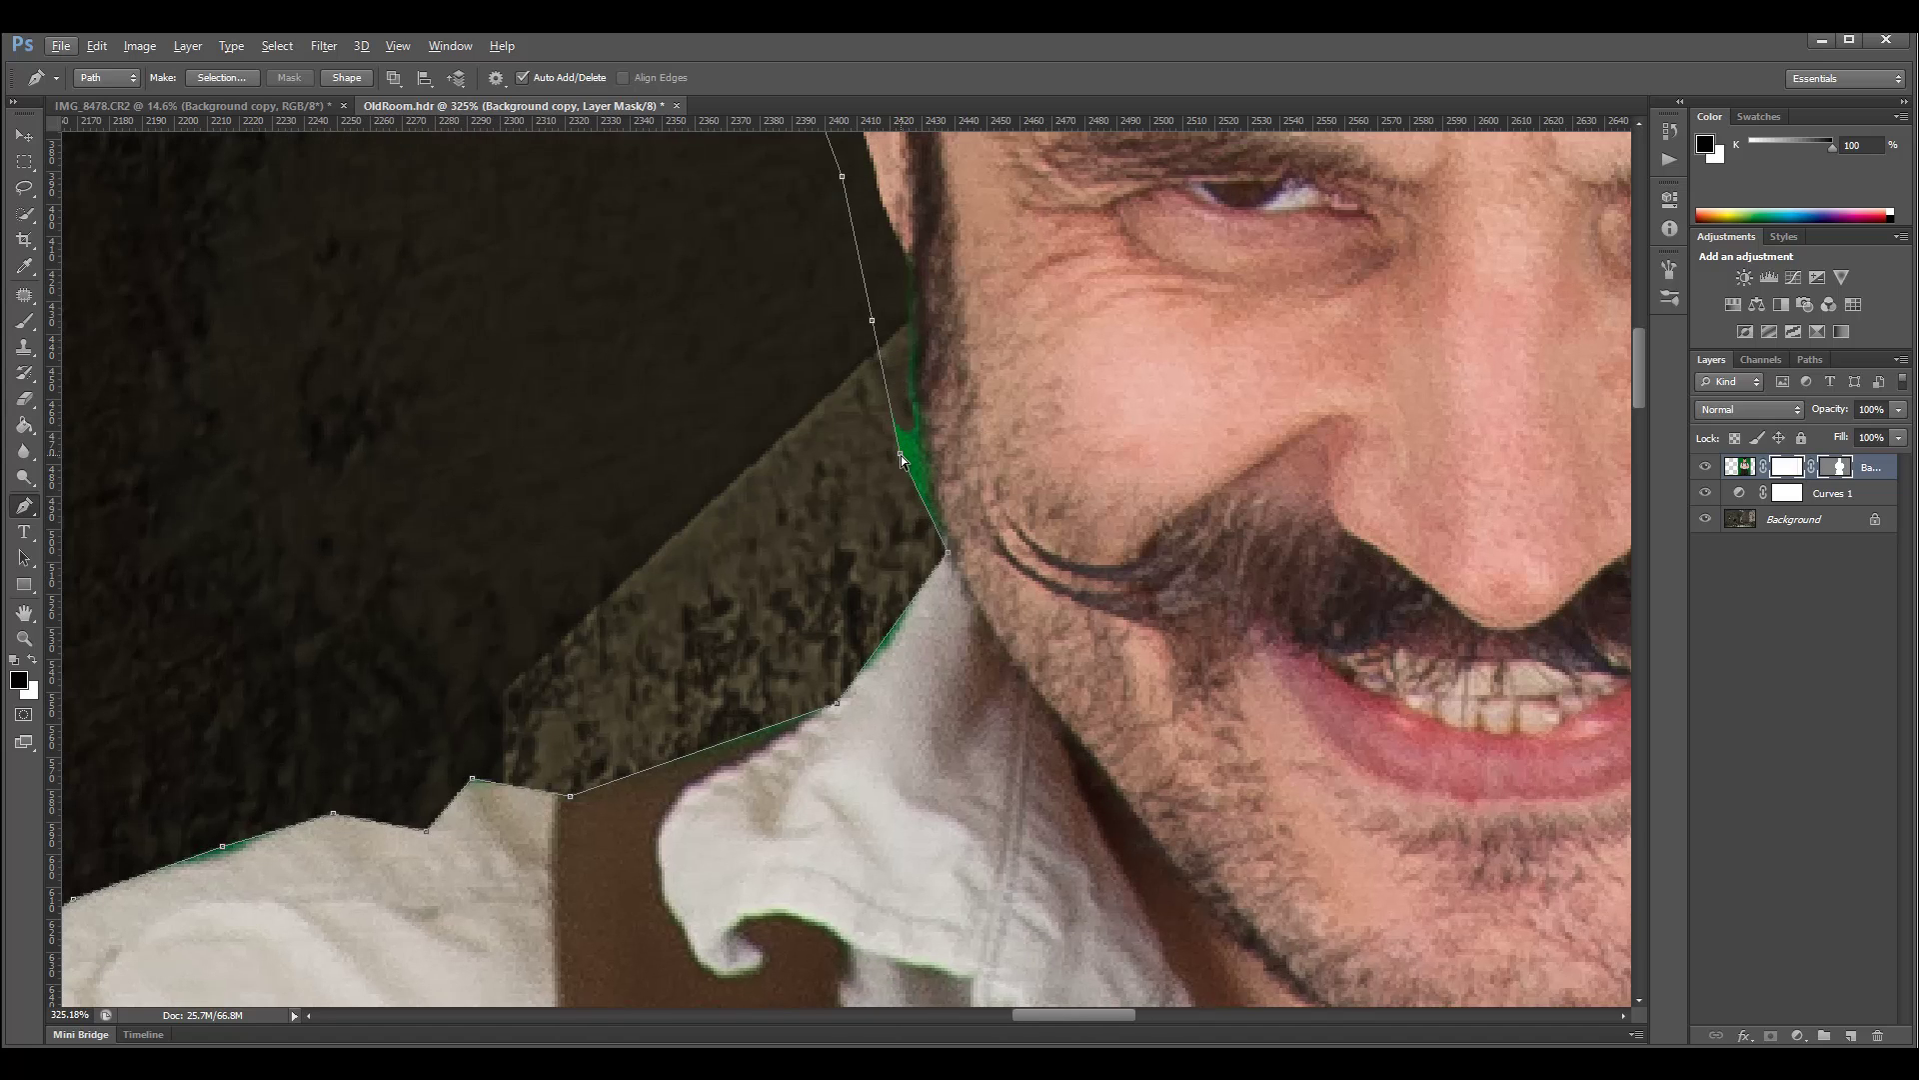
Drag the jaw and collar anchors so the mask path hugs the man's cheek and collar
{"action": "left_click_drag", "start_coordinate": [901, 456], "coordinate": [936, 485]}
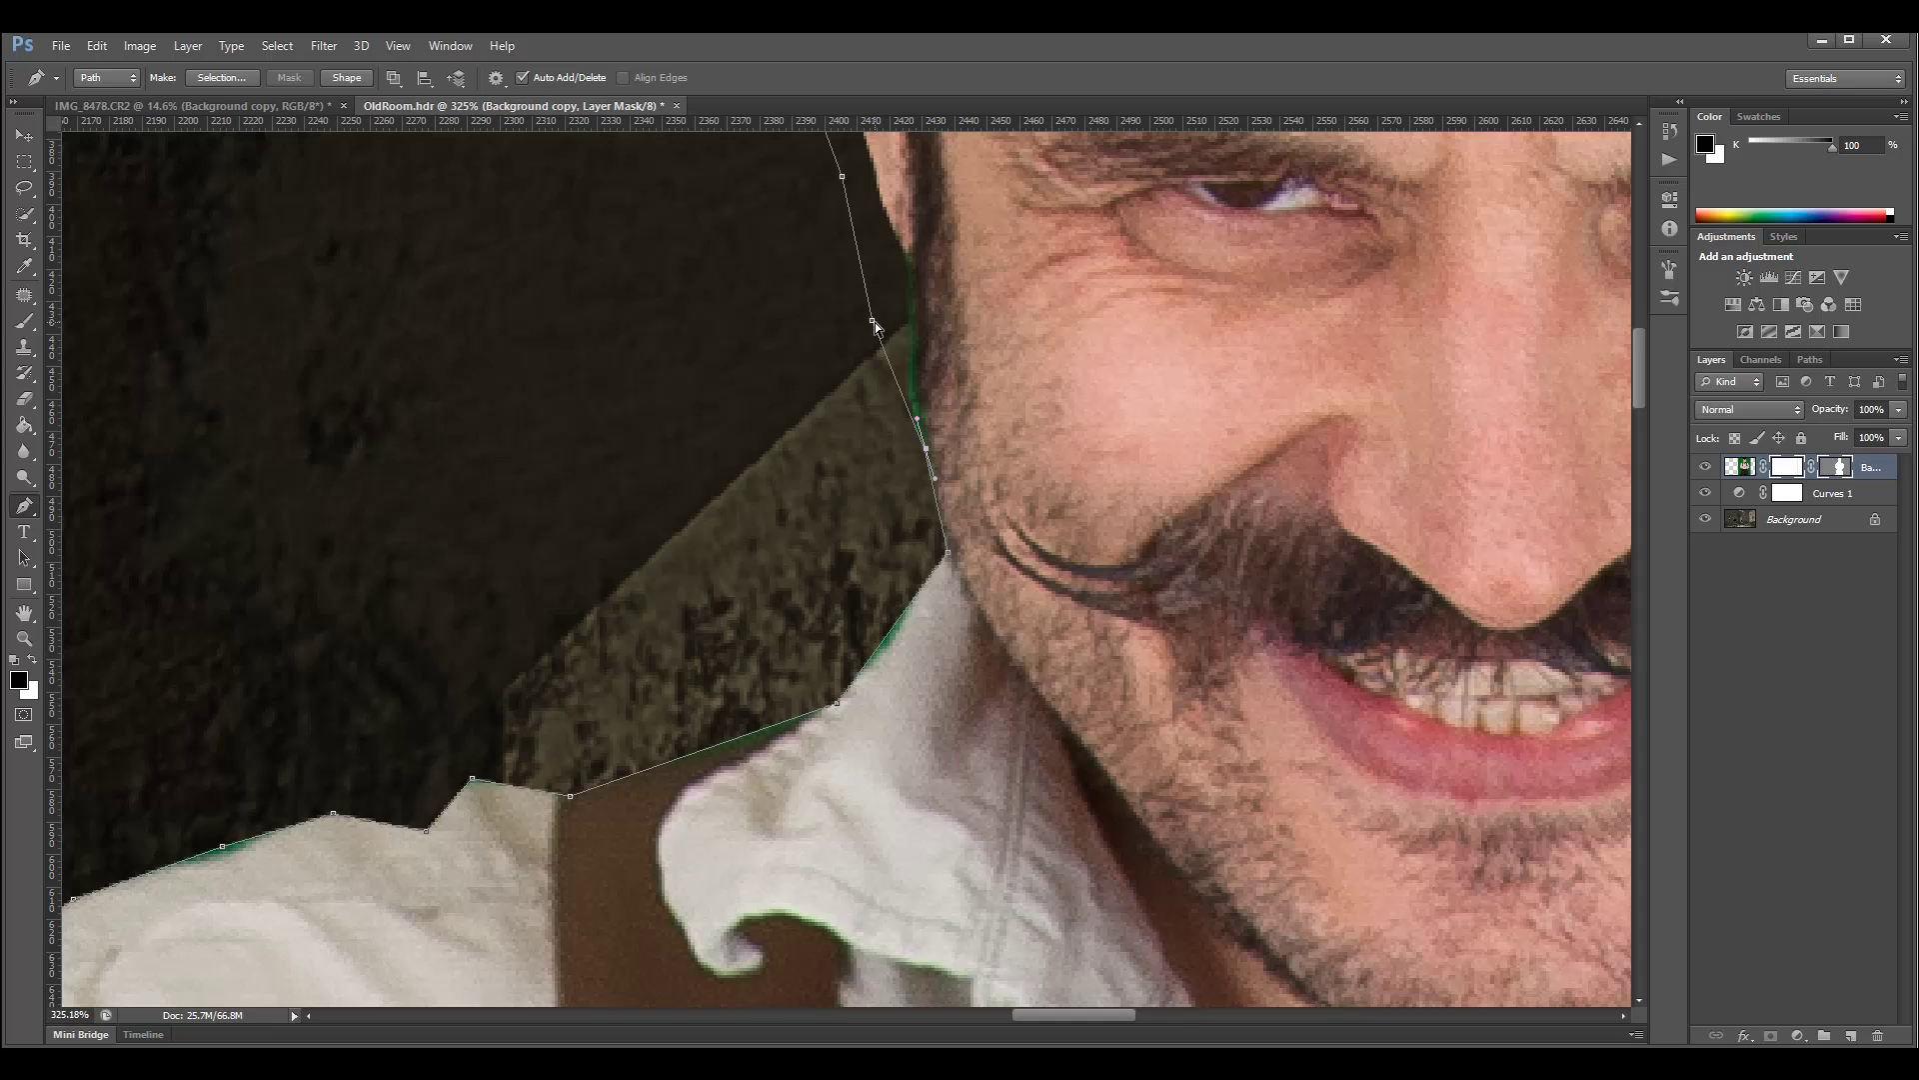
{"action": "left_click_drag", "start_coordinate": [872, 322], "coordinate": [910, 317]}
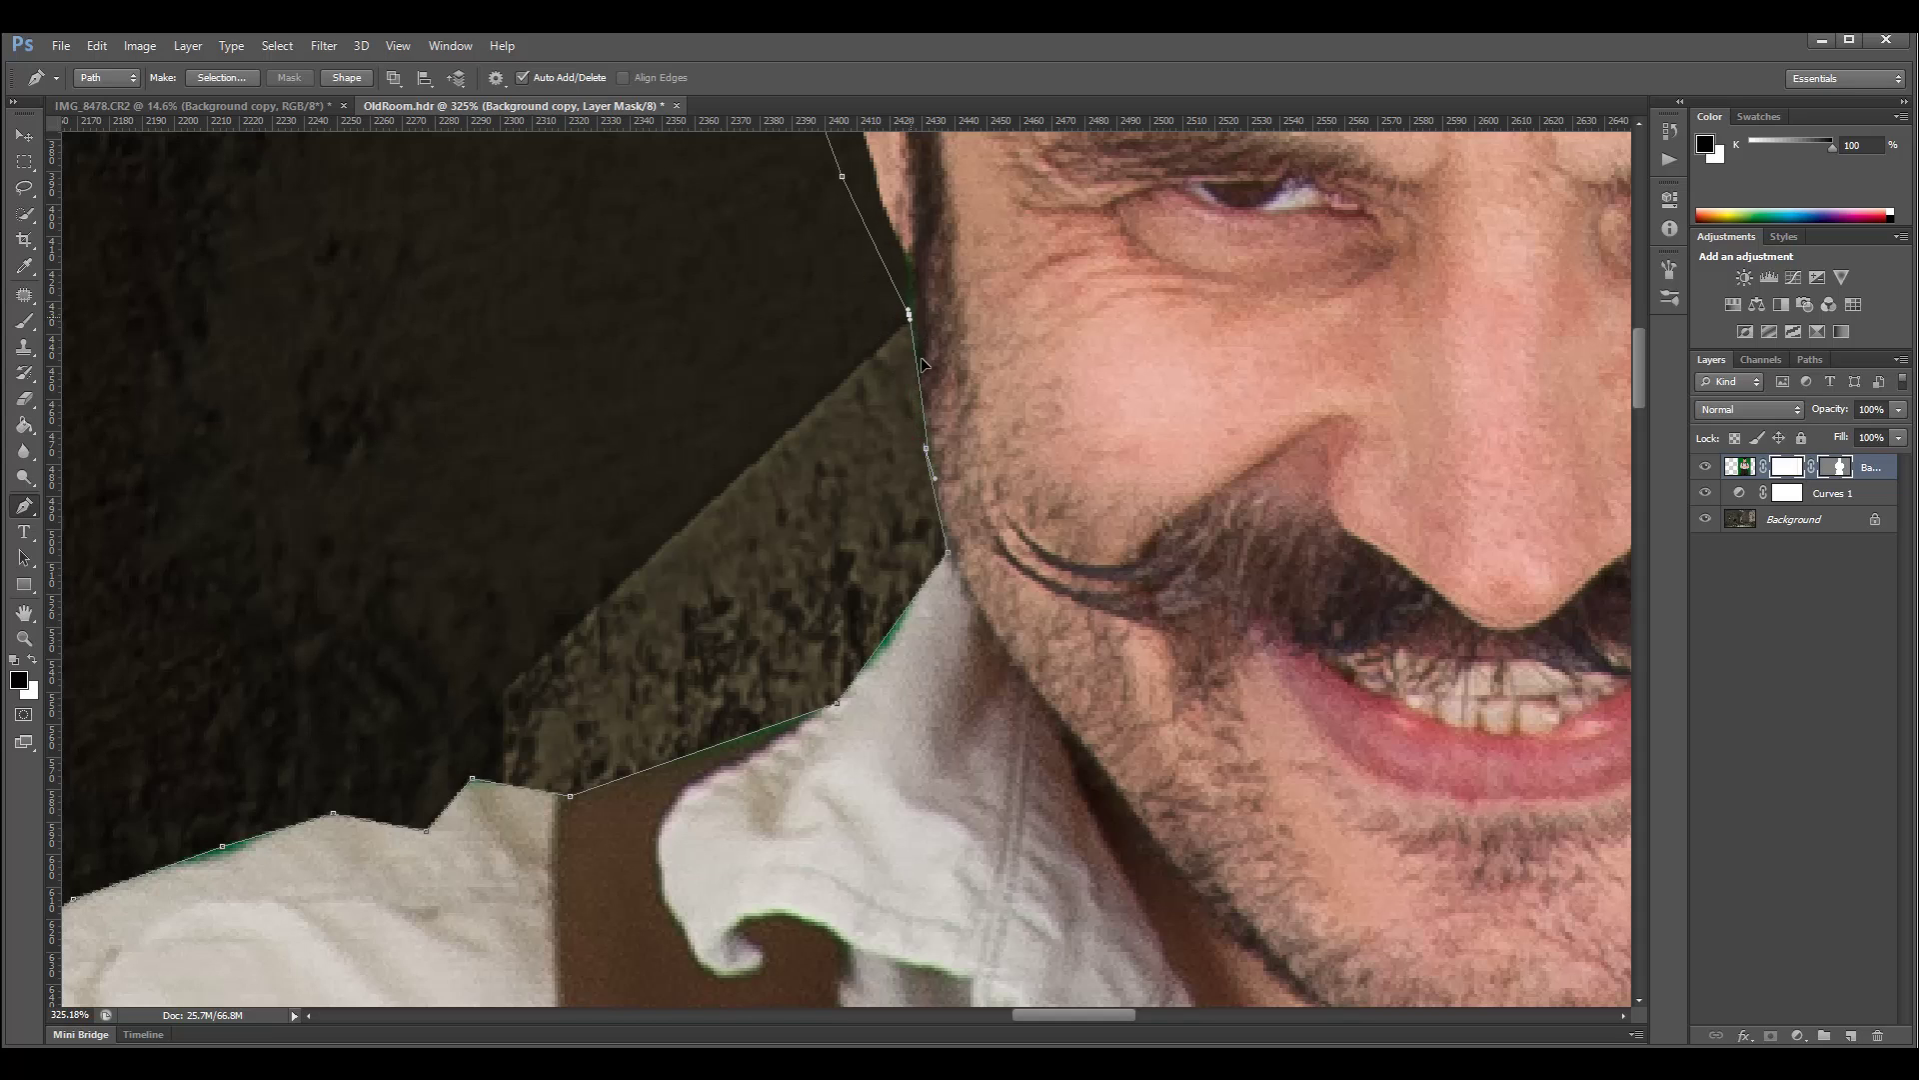
{"action": "left_click_drag", "start_coordinate": [908, 315], "coordinate": [905, 272]}
{"action": "left_click_drag", "start_coordinate": [908, 316], "coordinate": [905, 284]}
{"action": "scroll", "coordinate": [962, 397], "scroll_direction": "down", "scroll_amount": 5}
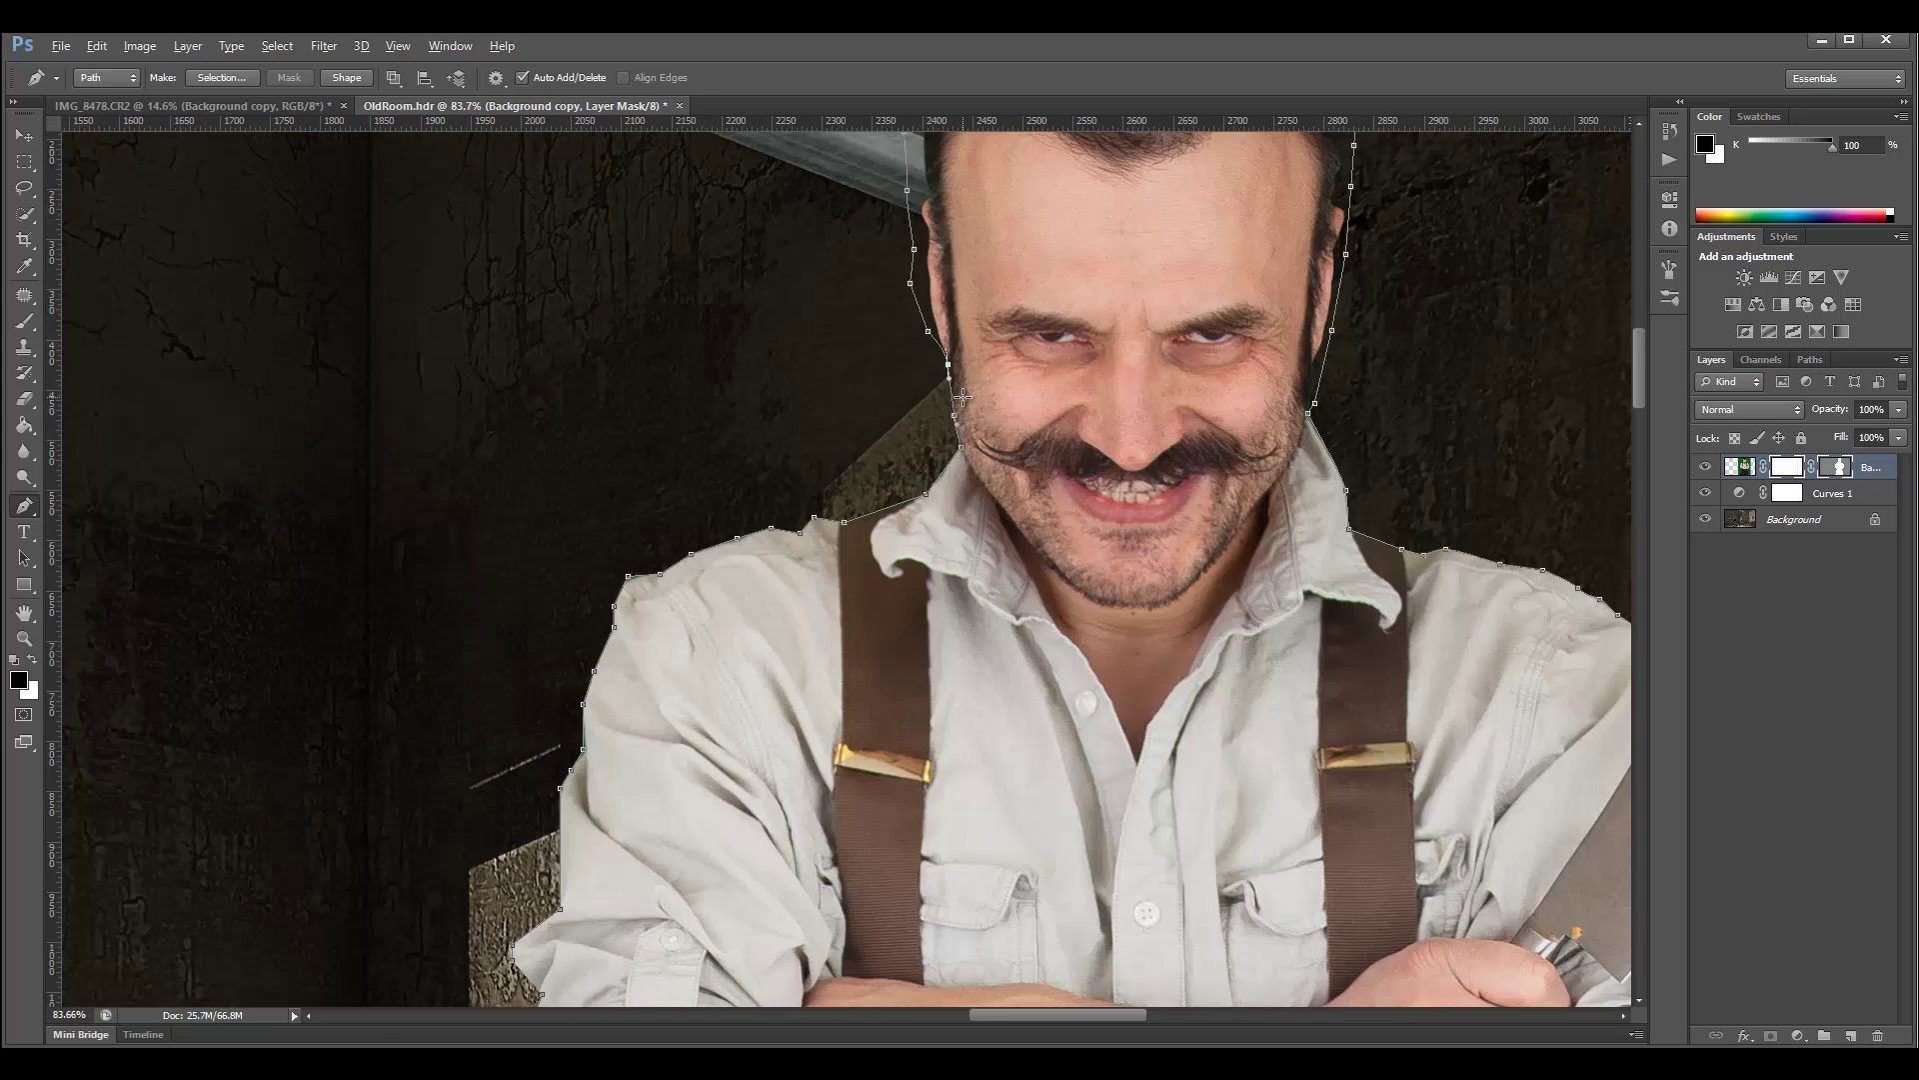
{"action": "scroll", "coordinate": [962, 397], "scroll_direction": "down", "scroll_amount": 3}
{"action": "key", "text": "v"}
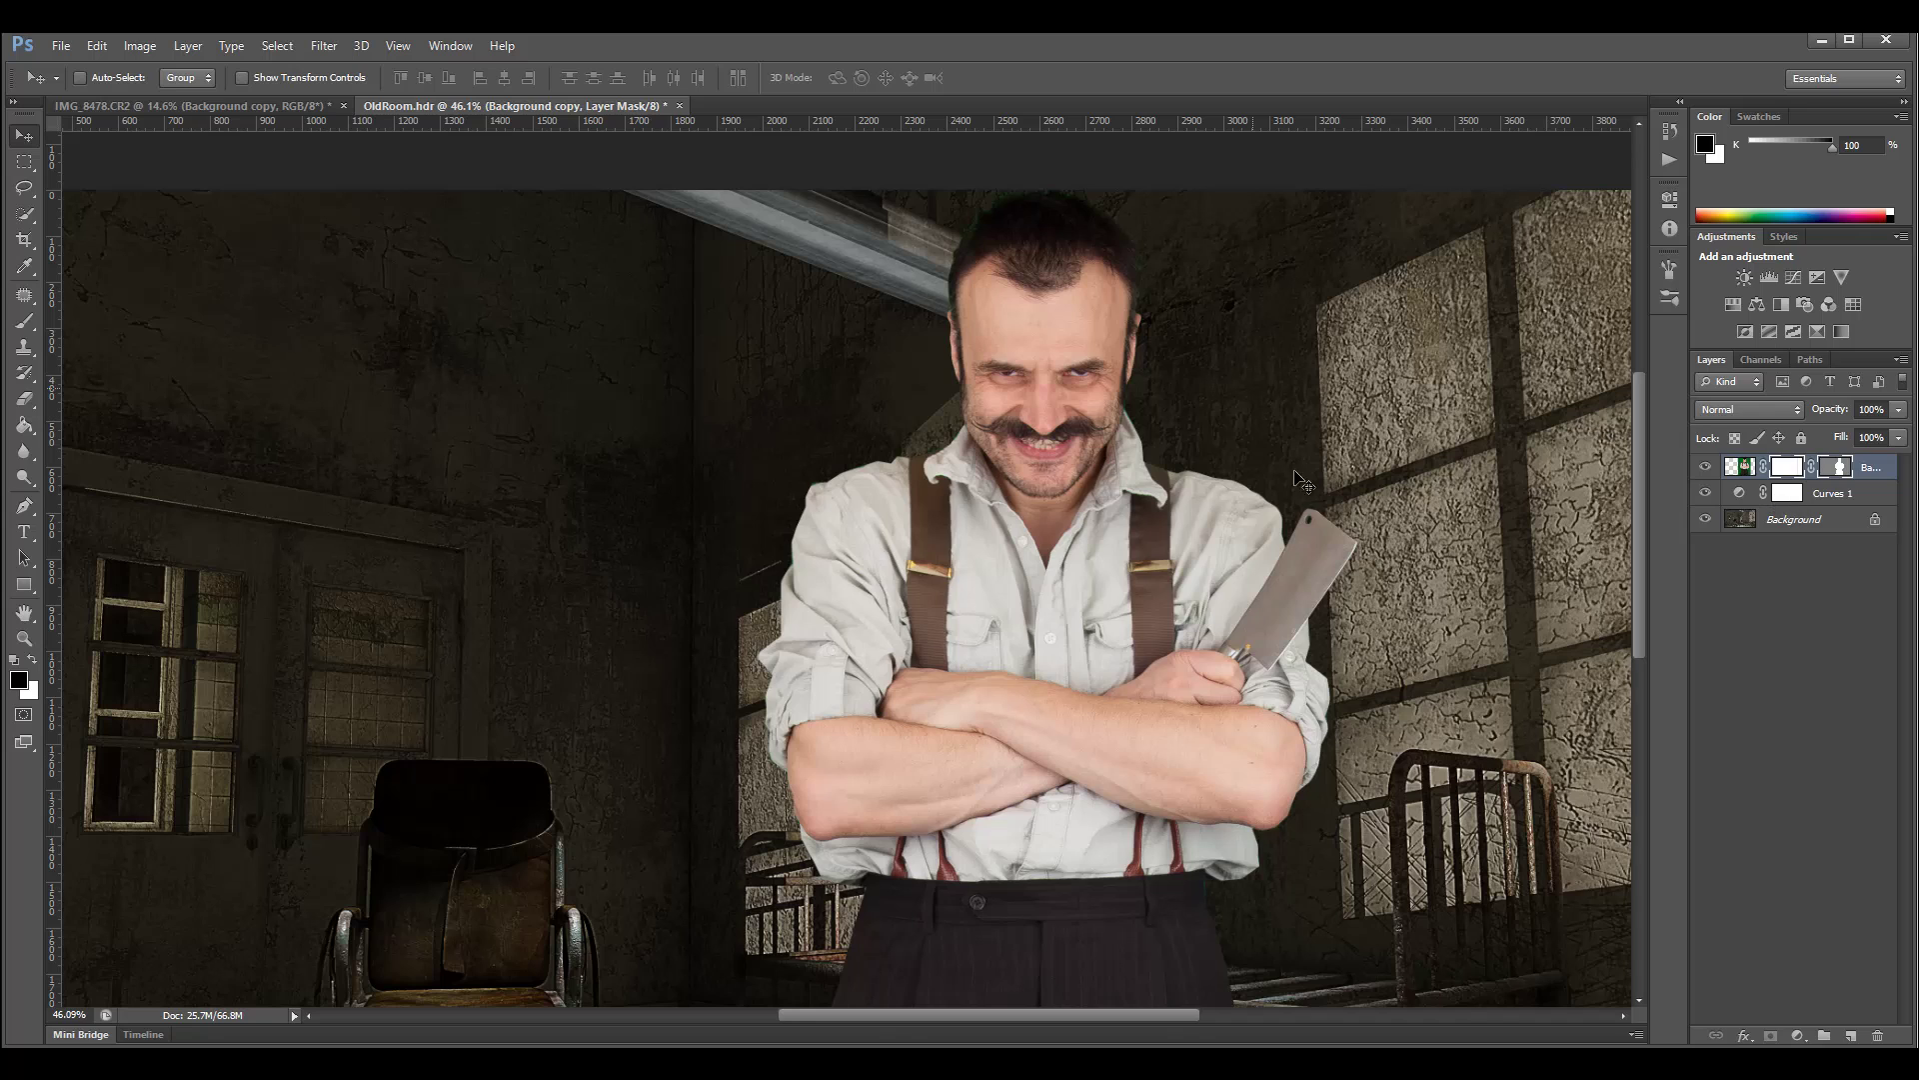
{"action": "scroll", "coordinate": [1160, 477], "scroll_direction": "down", "scroll_amount": 3}
{"action": "key", "text": "alt"}
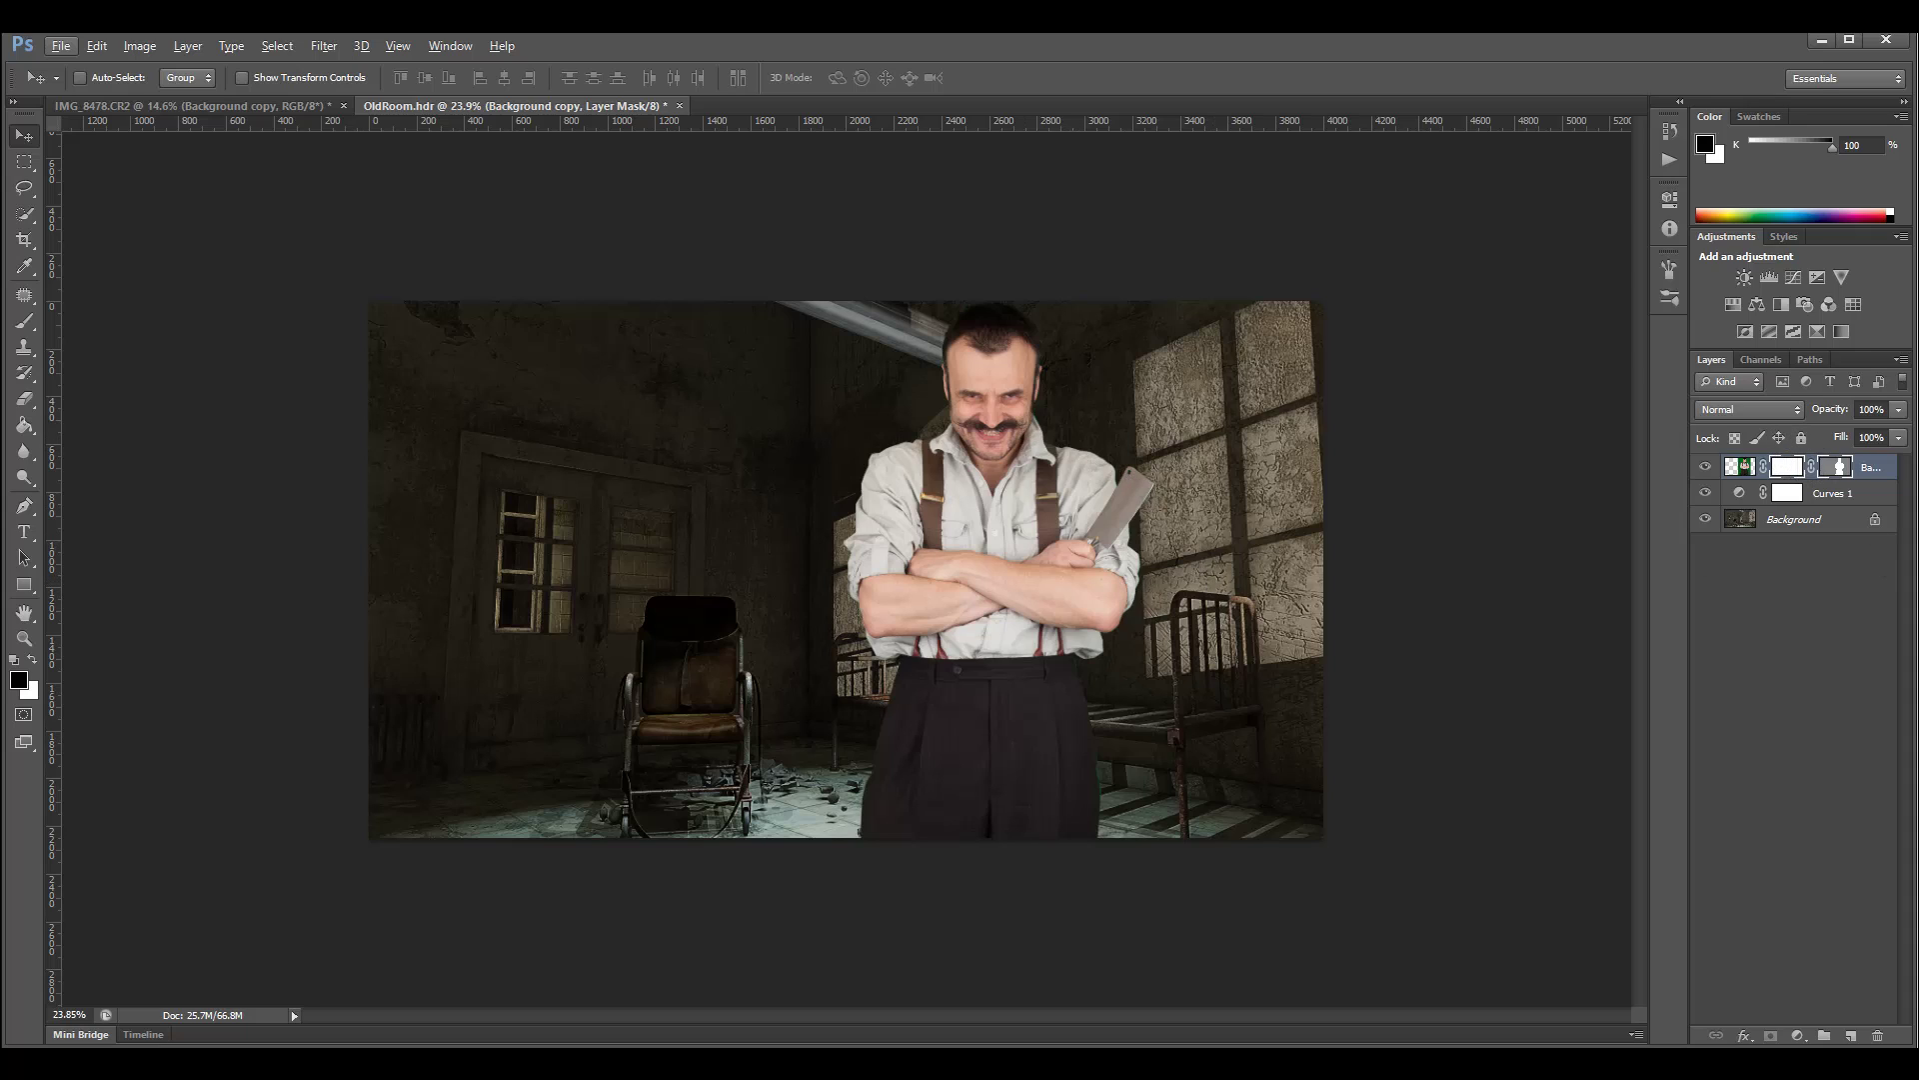
{"action": "key", "text": "alt"}
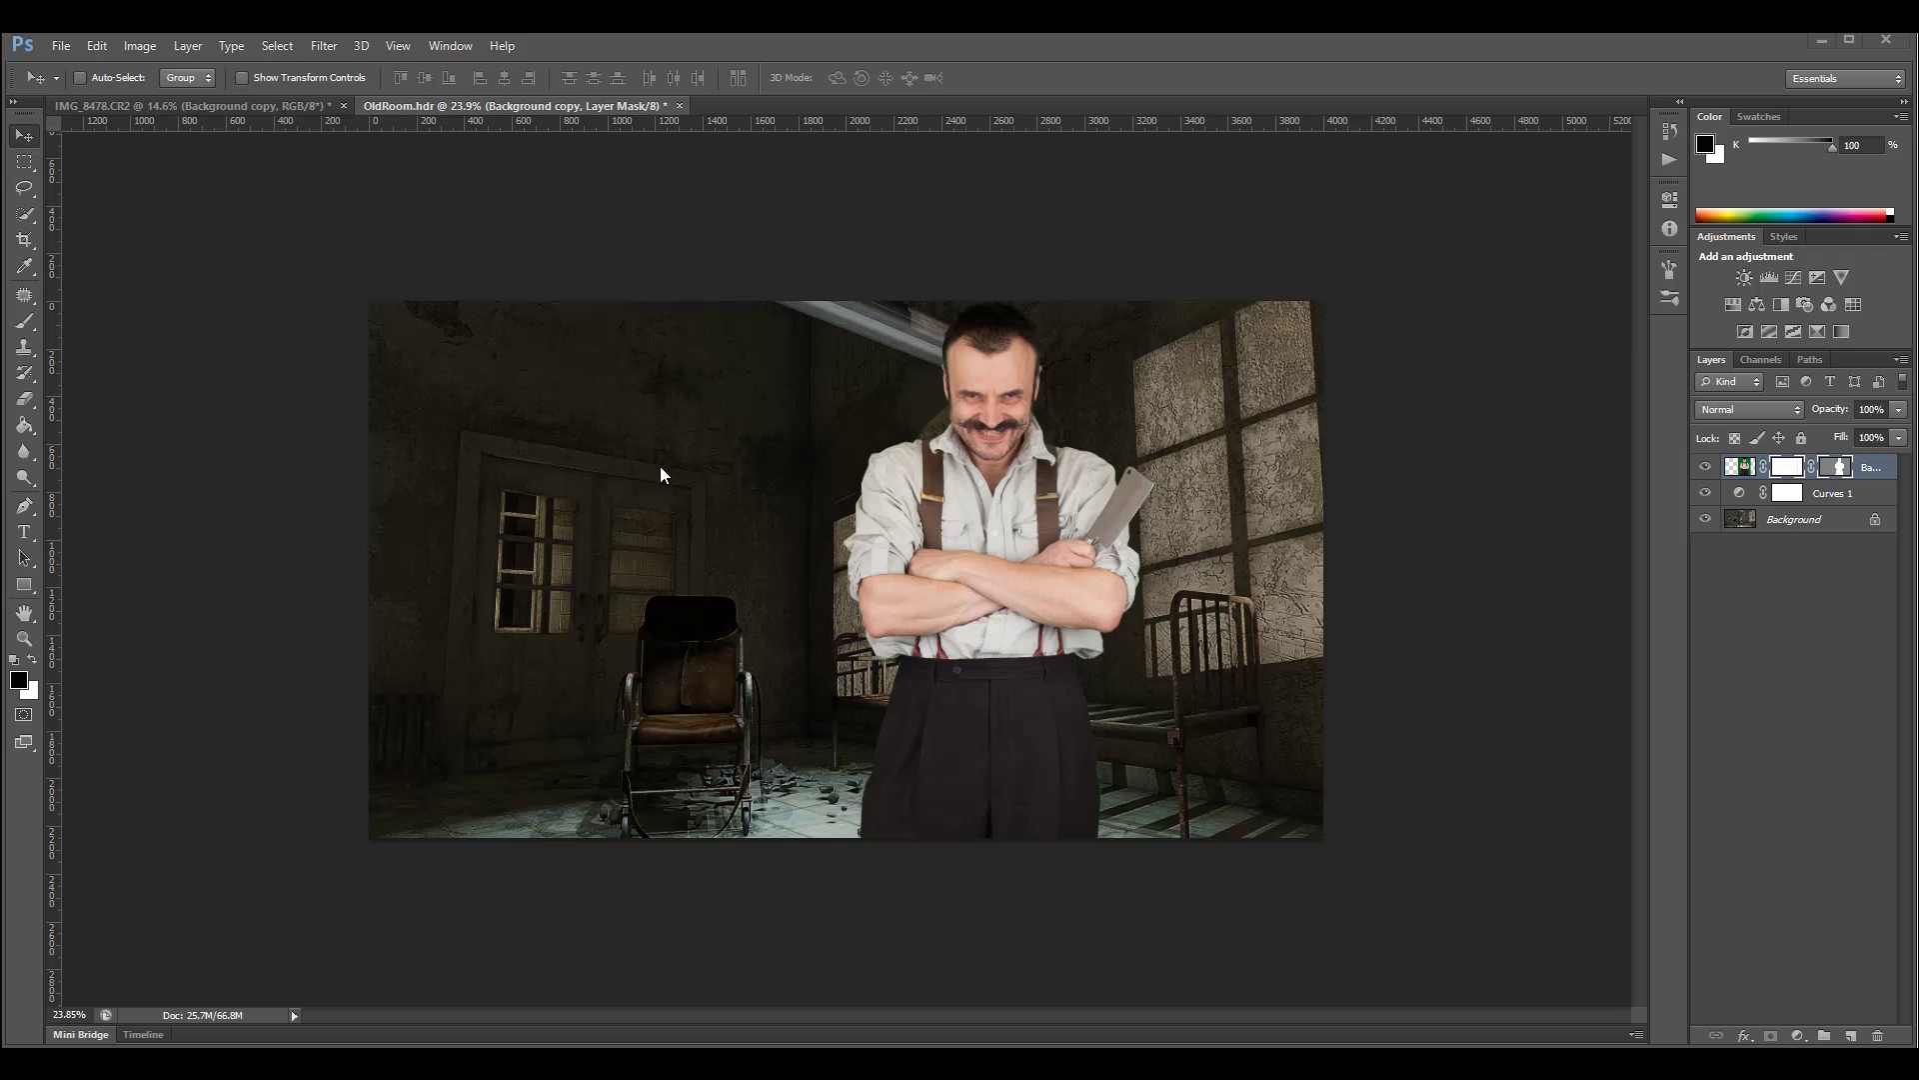